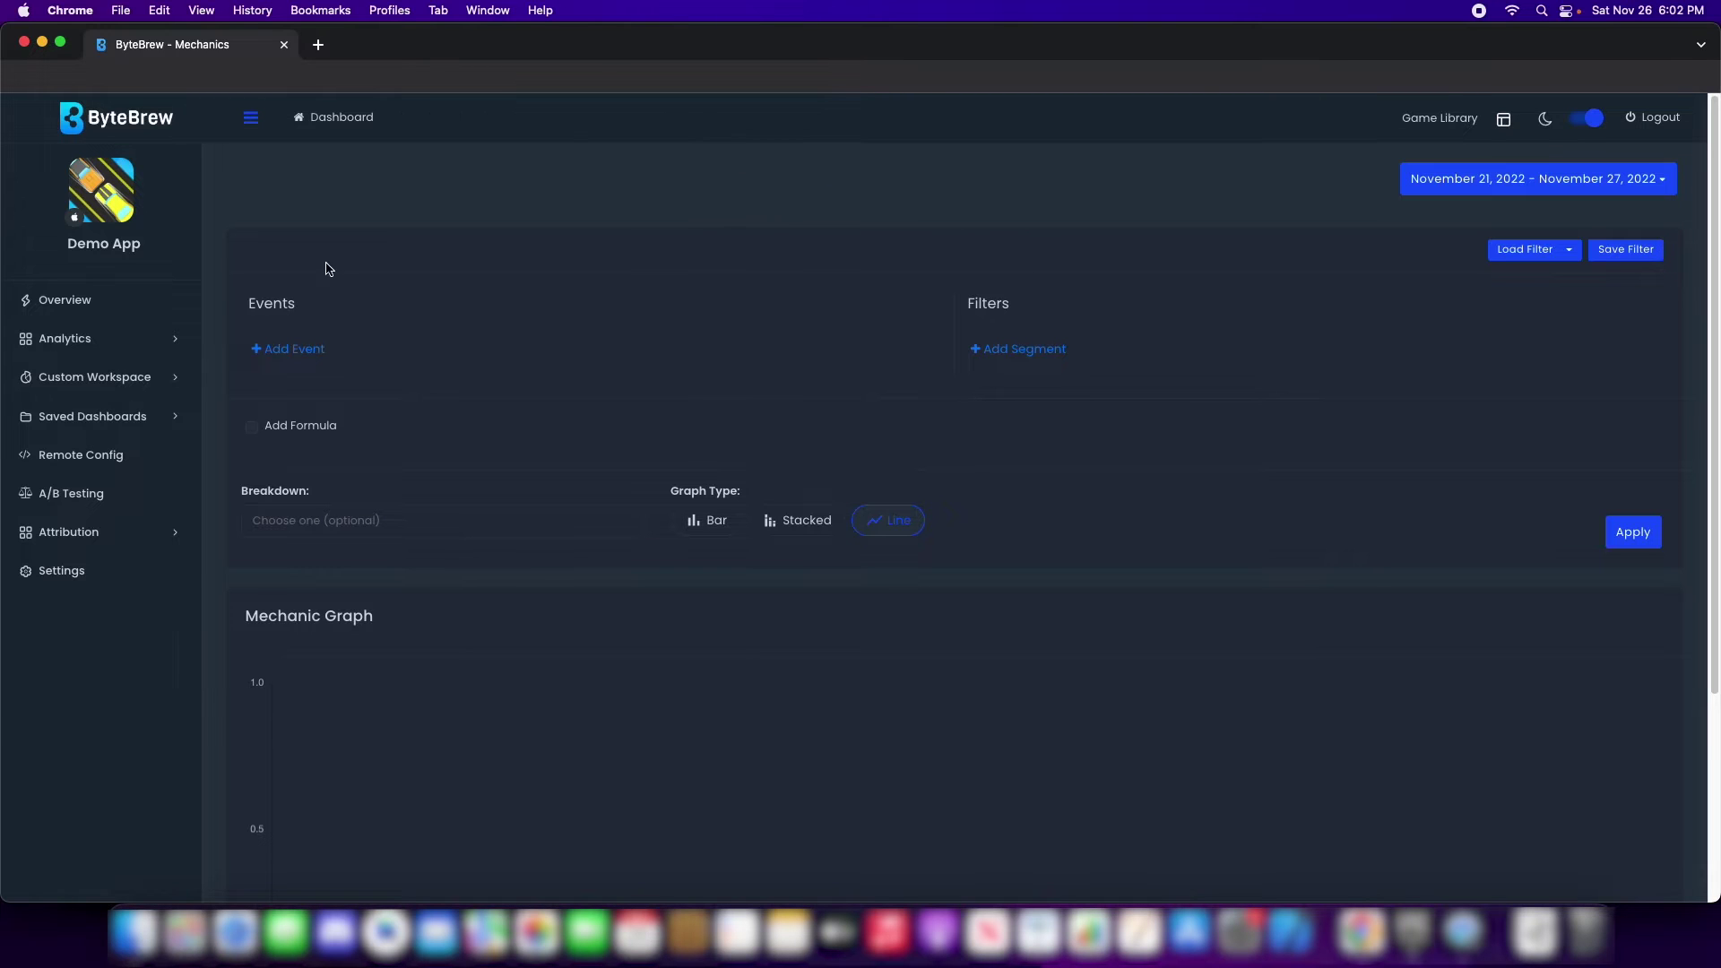
- Add Events A and B, then remove B so only an empty Event A remains
{"action": "left_click", "coordinate": [280, 359]}
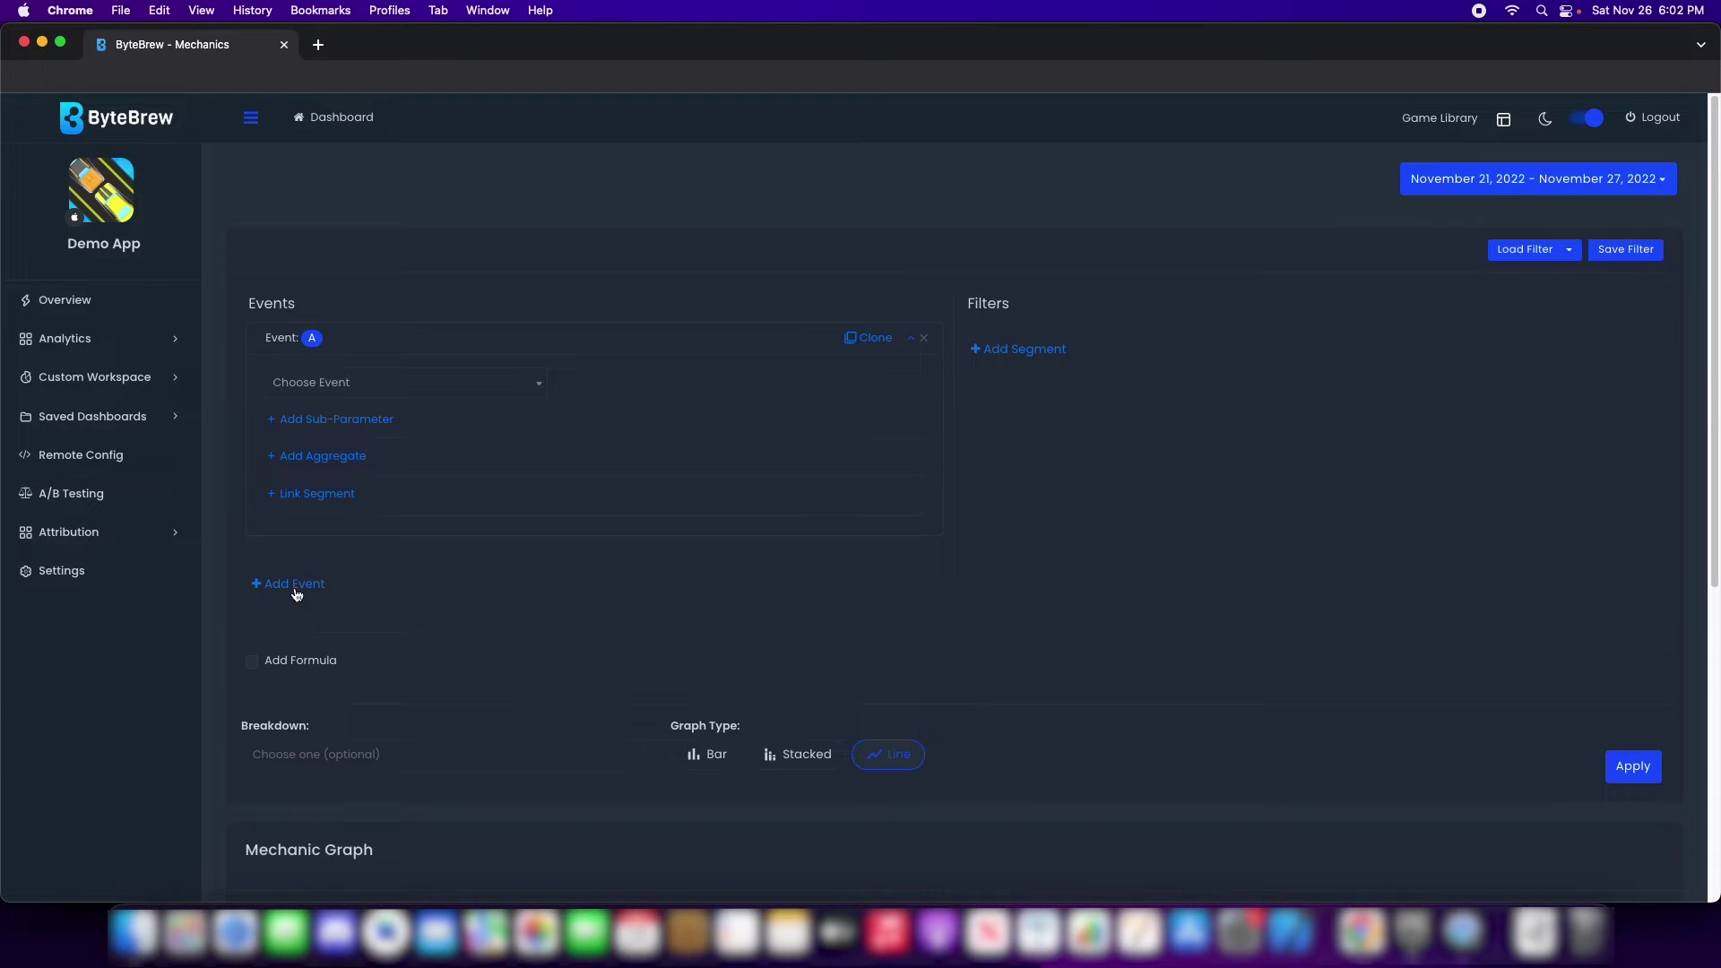
{"action": "left_click", "coordinate": [296, 589]}
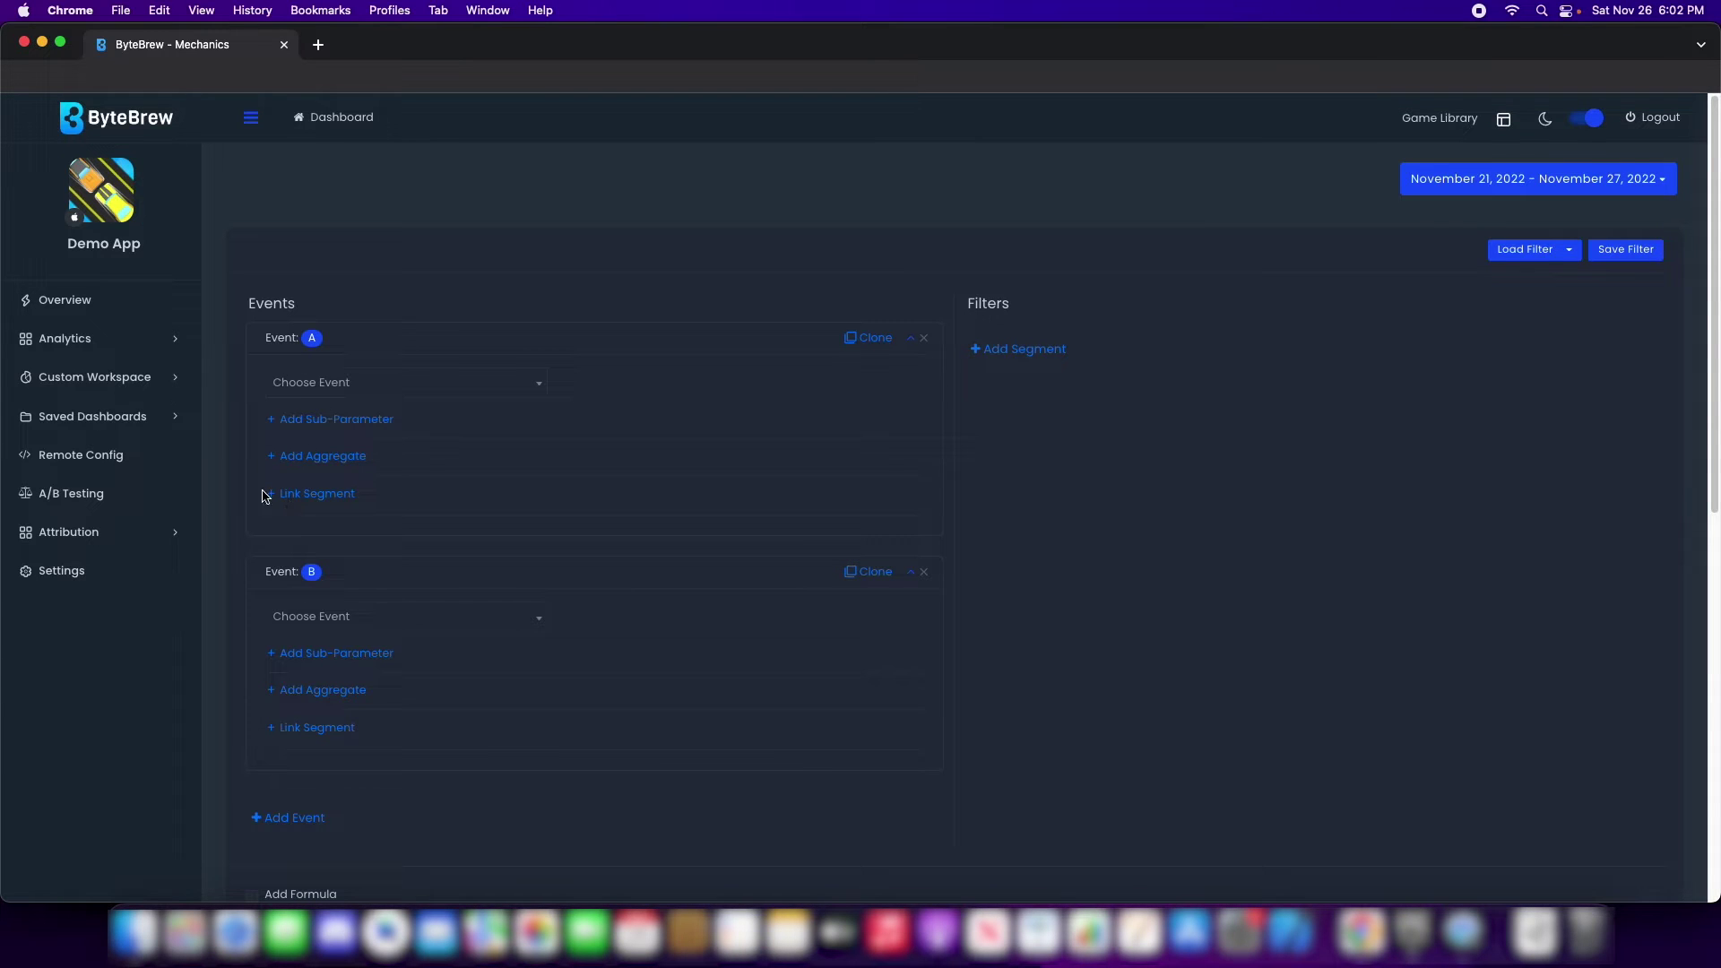
{"action": "left_click", "coordinate": [924, 572]}
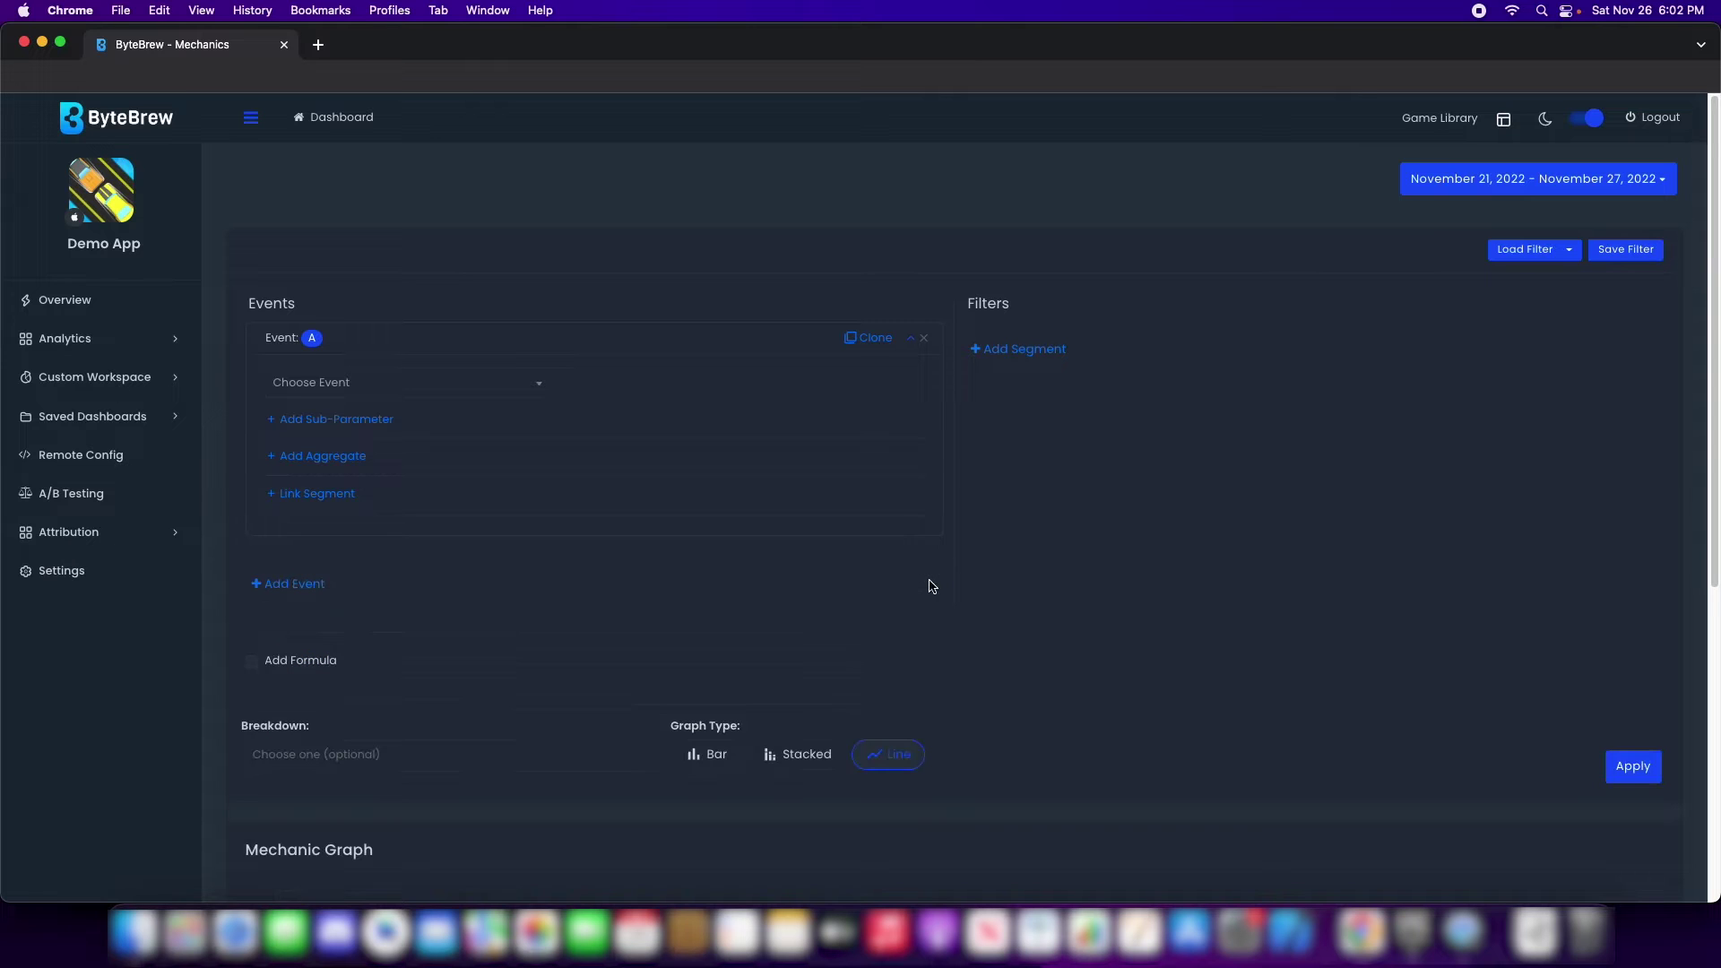
- Add one filter segment and link Segment 1 to Event A
{"action": "left_click", "coordinate": [1058, 355]}
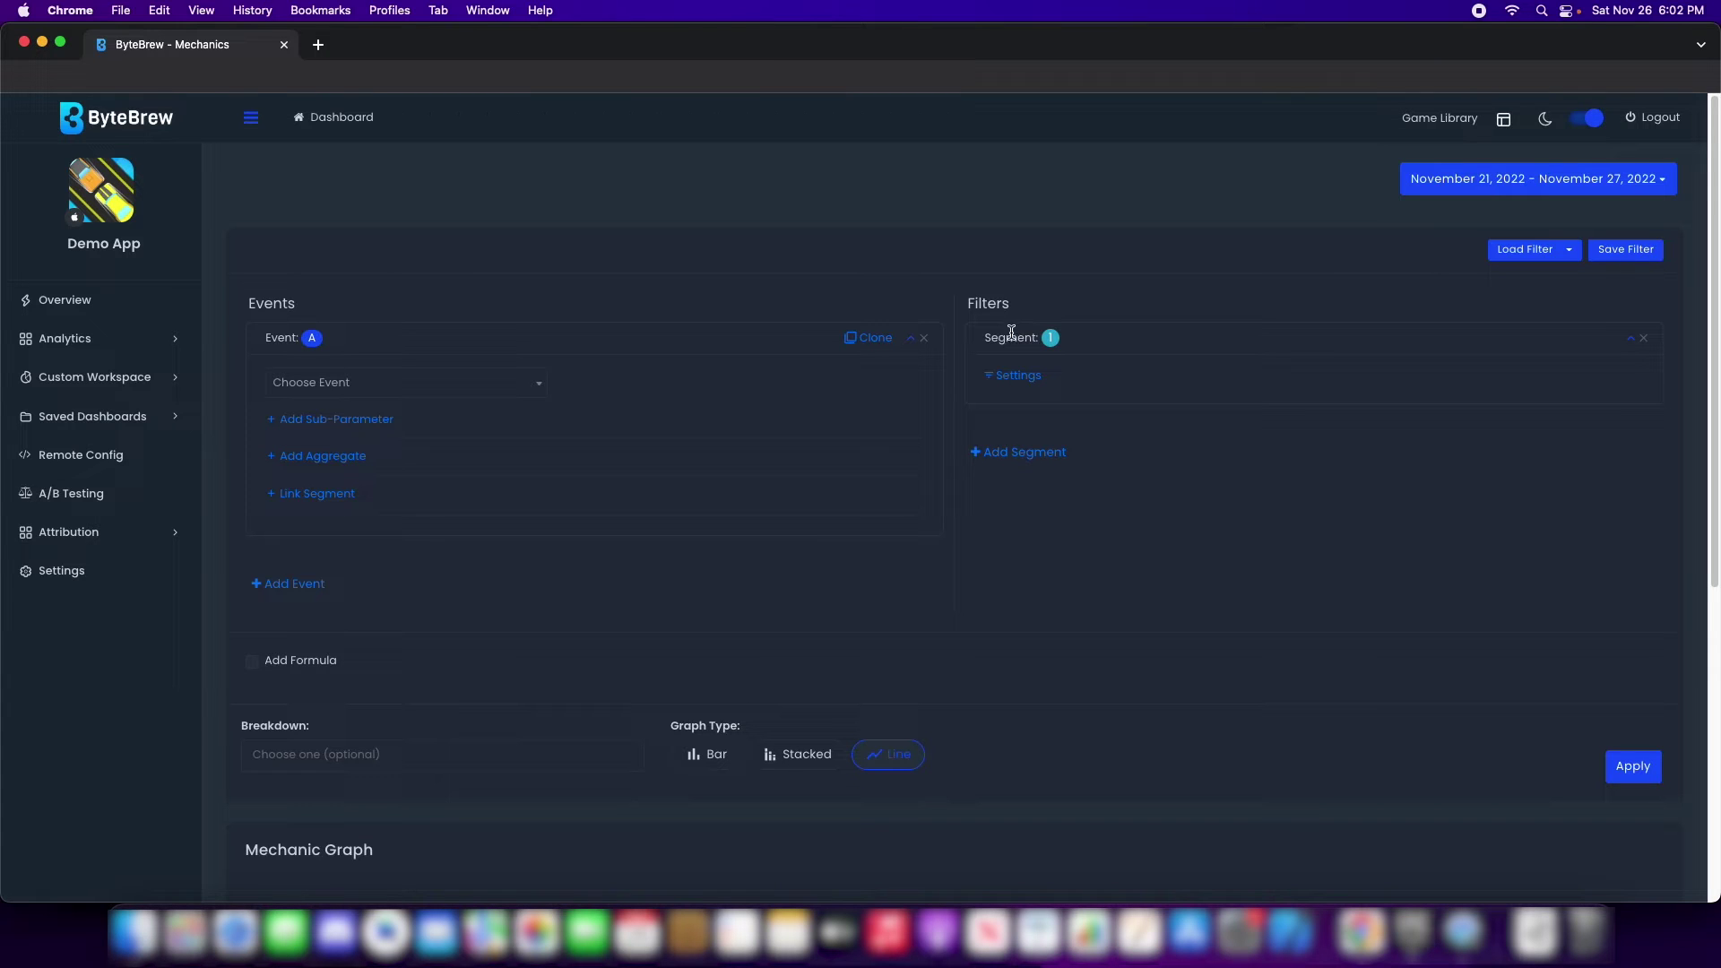
{"action": "left_click", "coordinate": [1039, 453]}
{"action": "left_click", "coordinate": [1643, 439]}
{"action": "left_click", "coordinate": [287, 498]}
{"action": "left_click", "coordinate": [370, 504]}
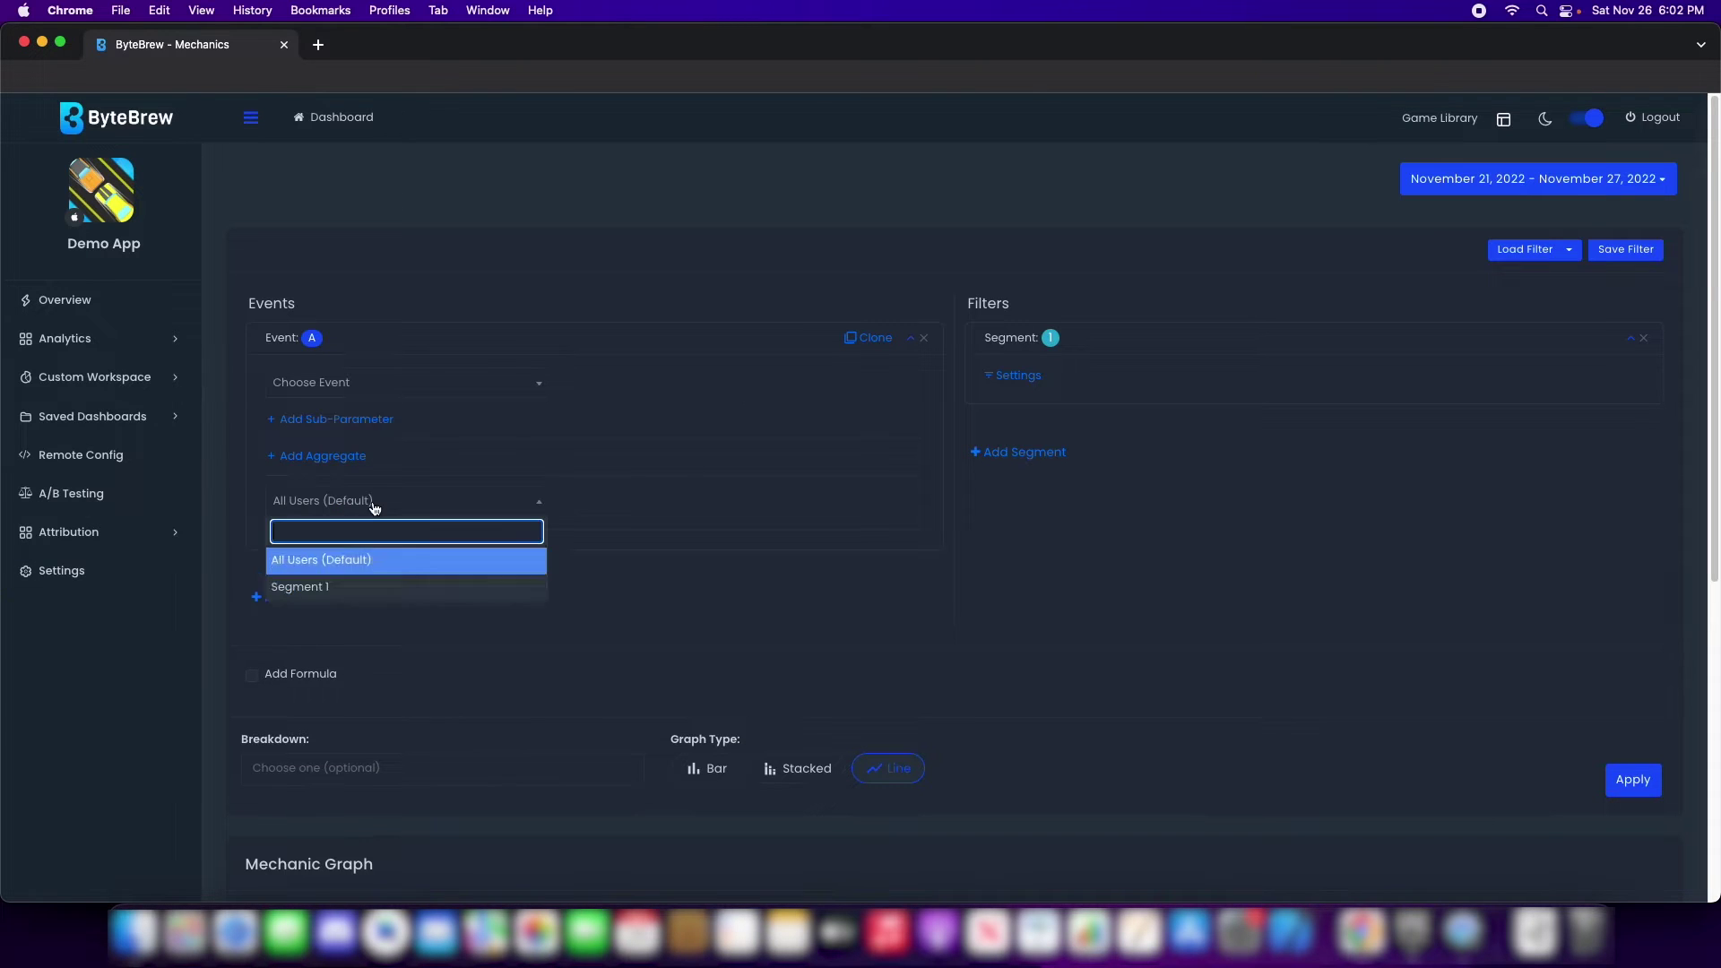
{"action": "left_click", "coordinate": [357, 588]}
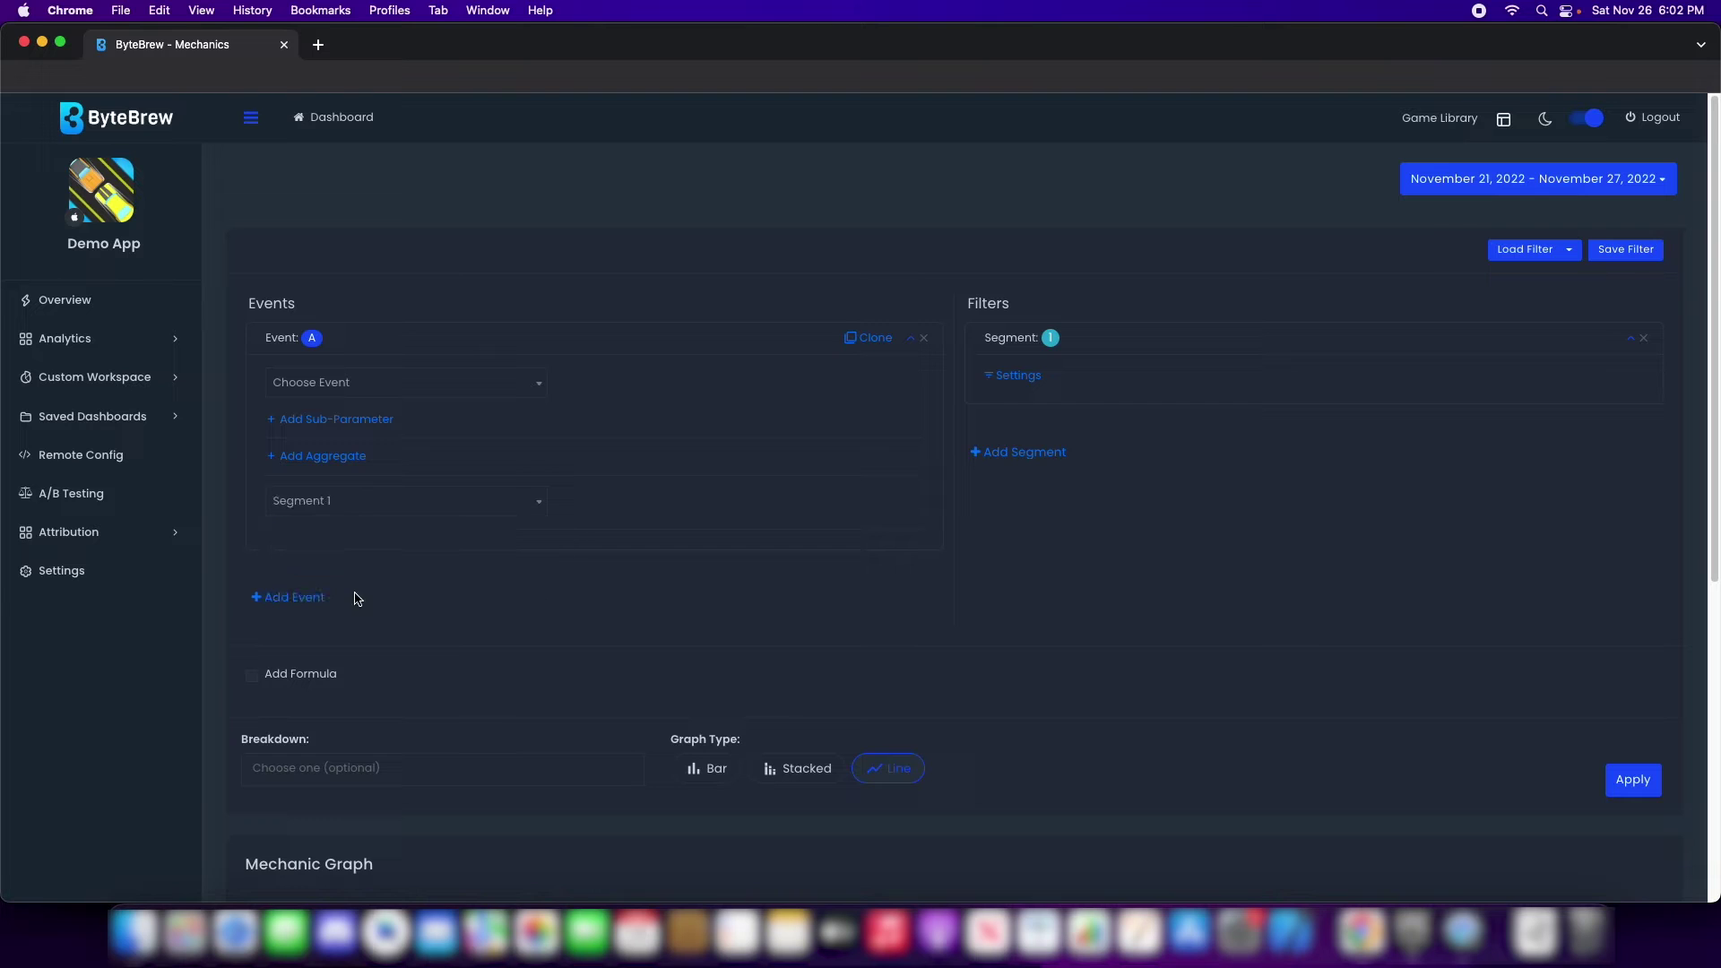
- Add Segment 2, keep Event A on Segment 1, and open Segment 1's settings
{"action": "left_click", "coordinate": [1042, 448]}
{"action": "left_click", "coordinate": [340, 511]}
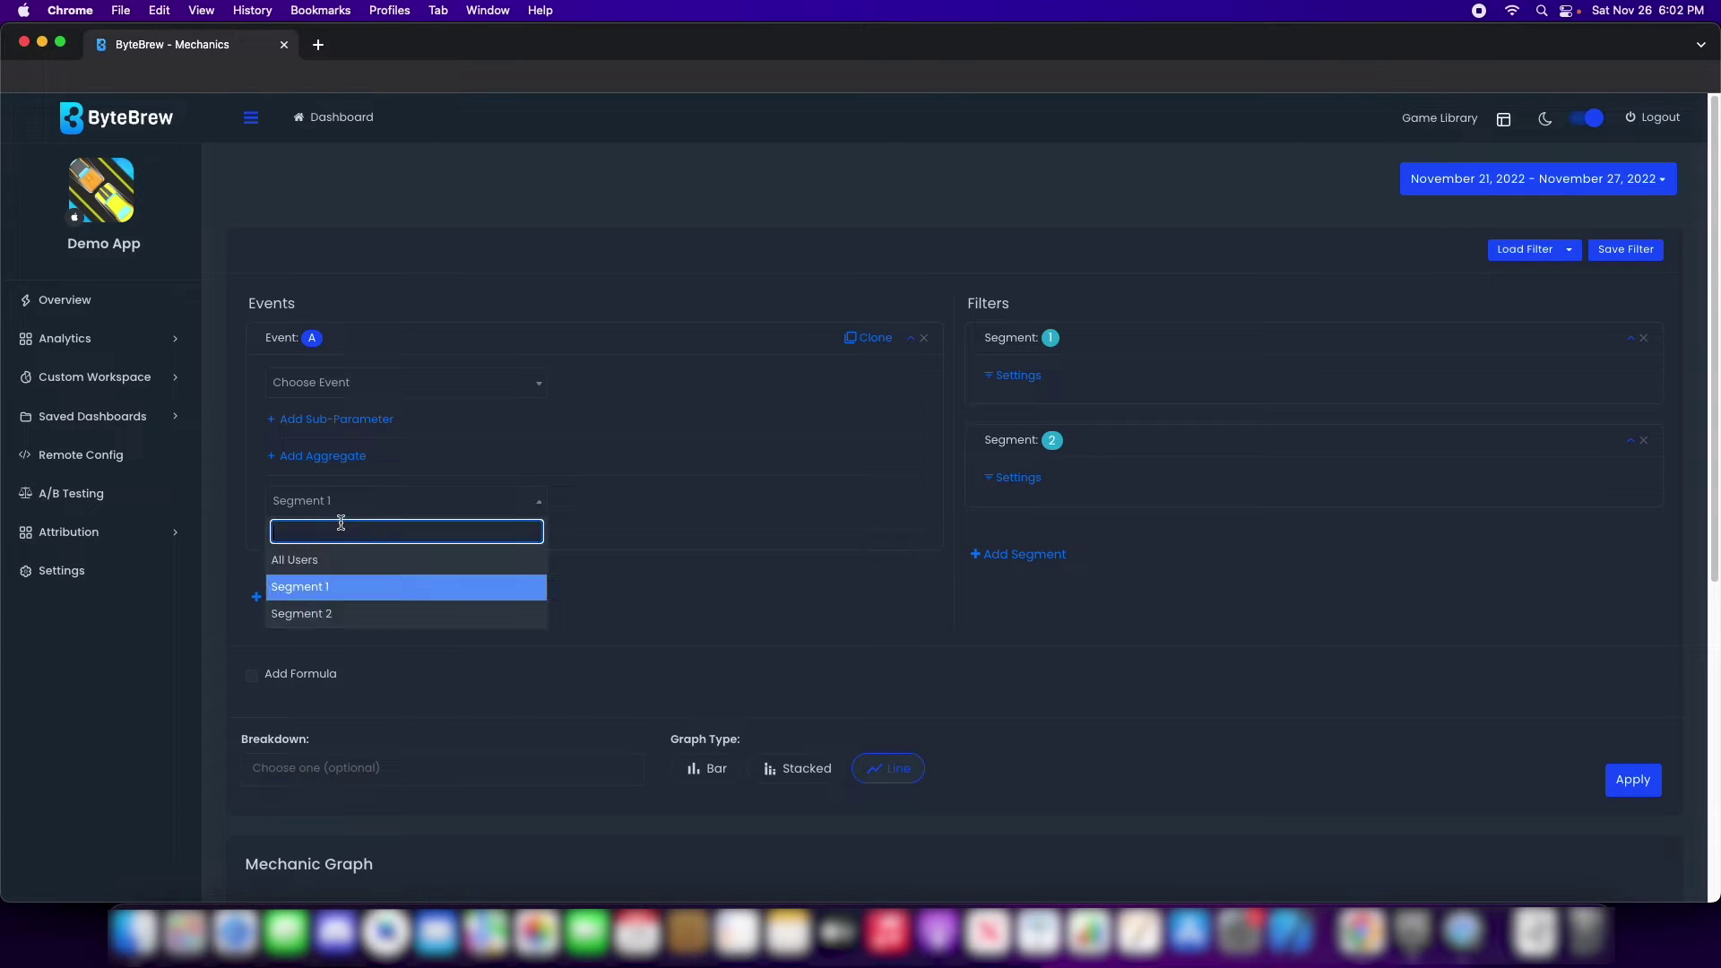
{"action": "left_click", "coordinate": [341, 616]}
{"action": "left_click", "coordinate": [371, 511]}
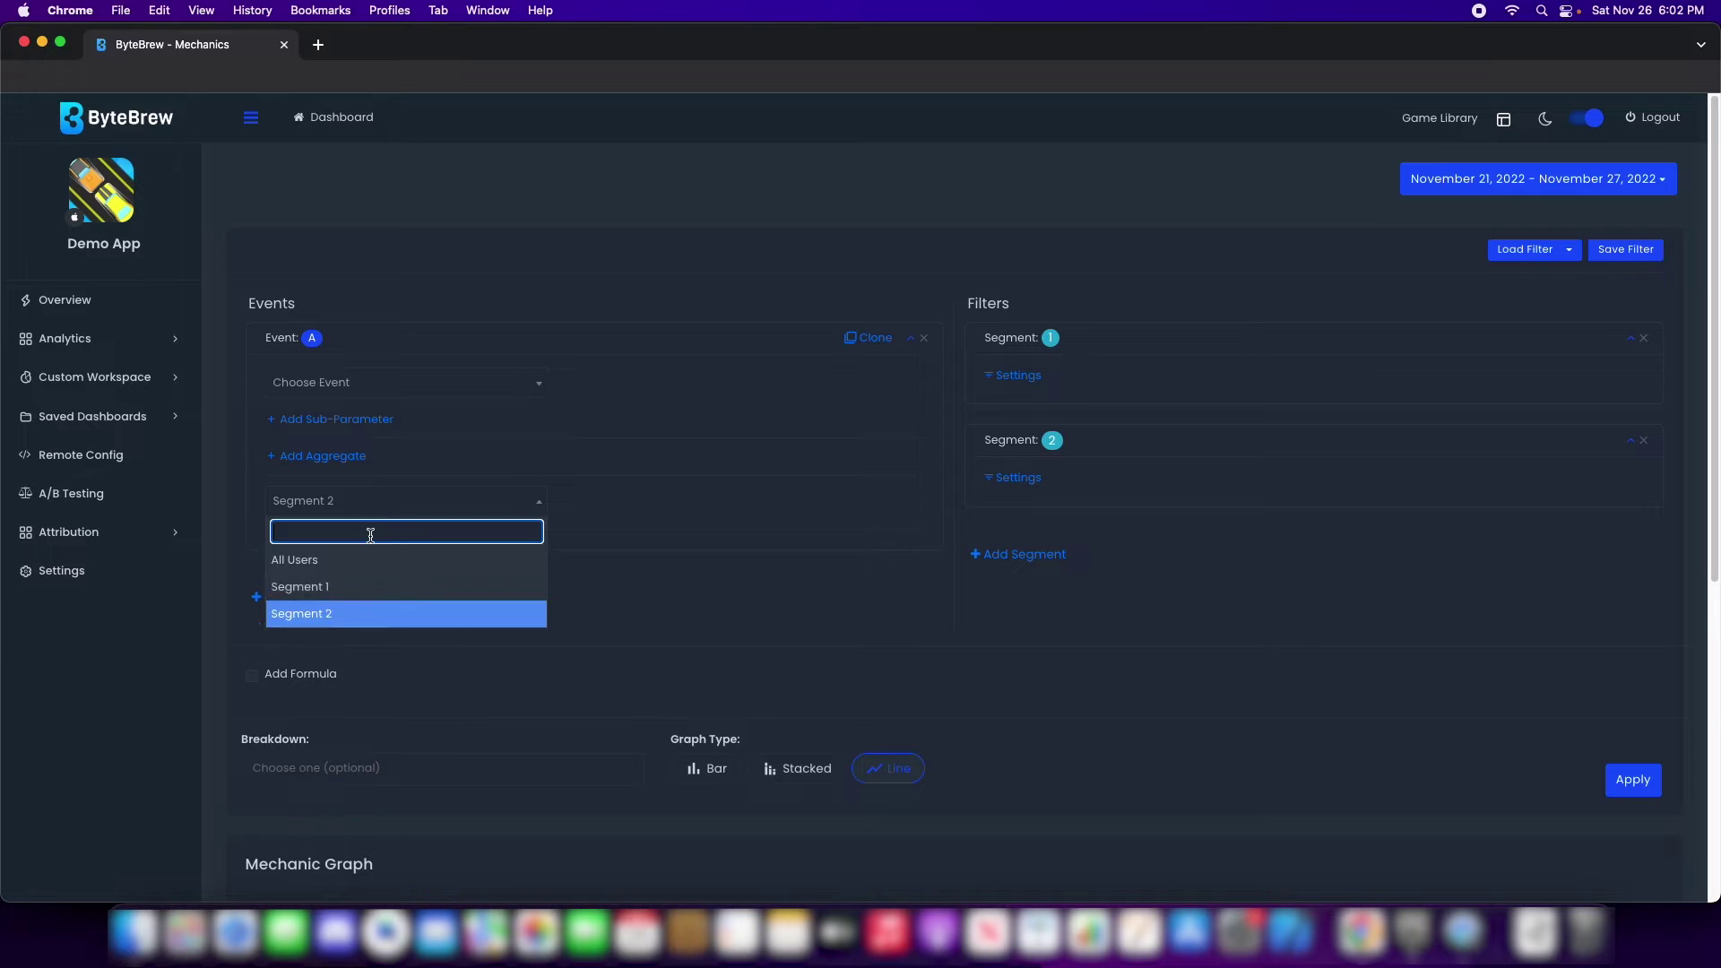
{"action": "left_click", "coordinate": [342, 587]}
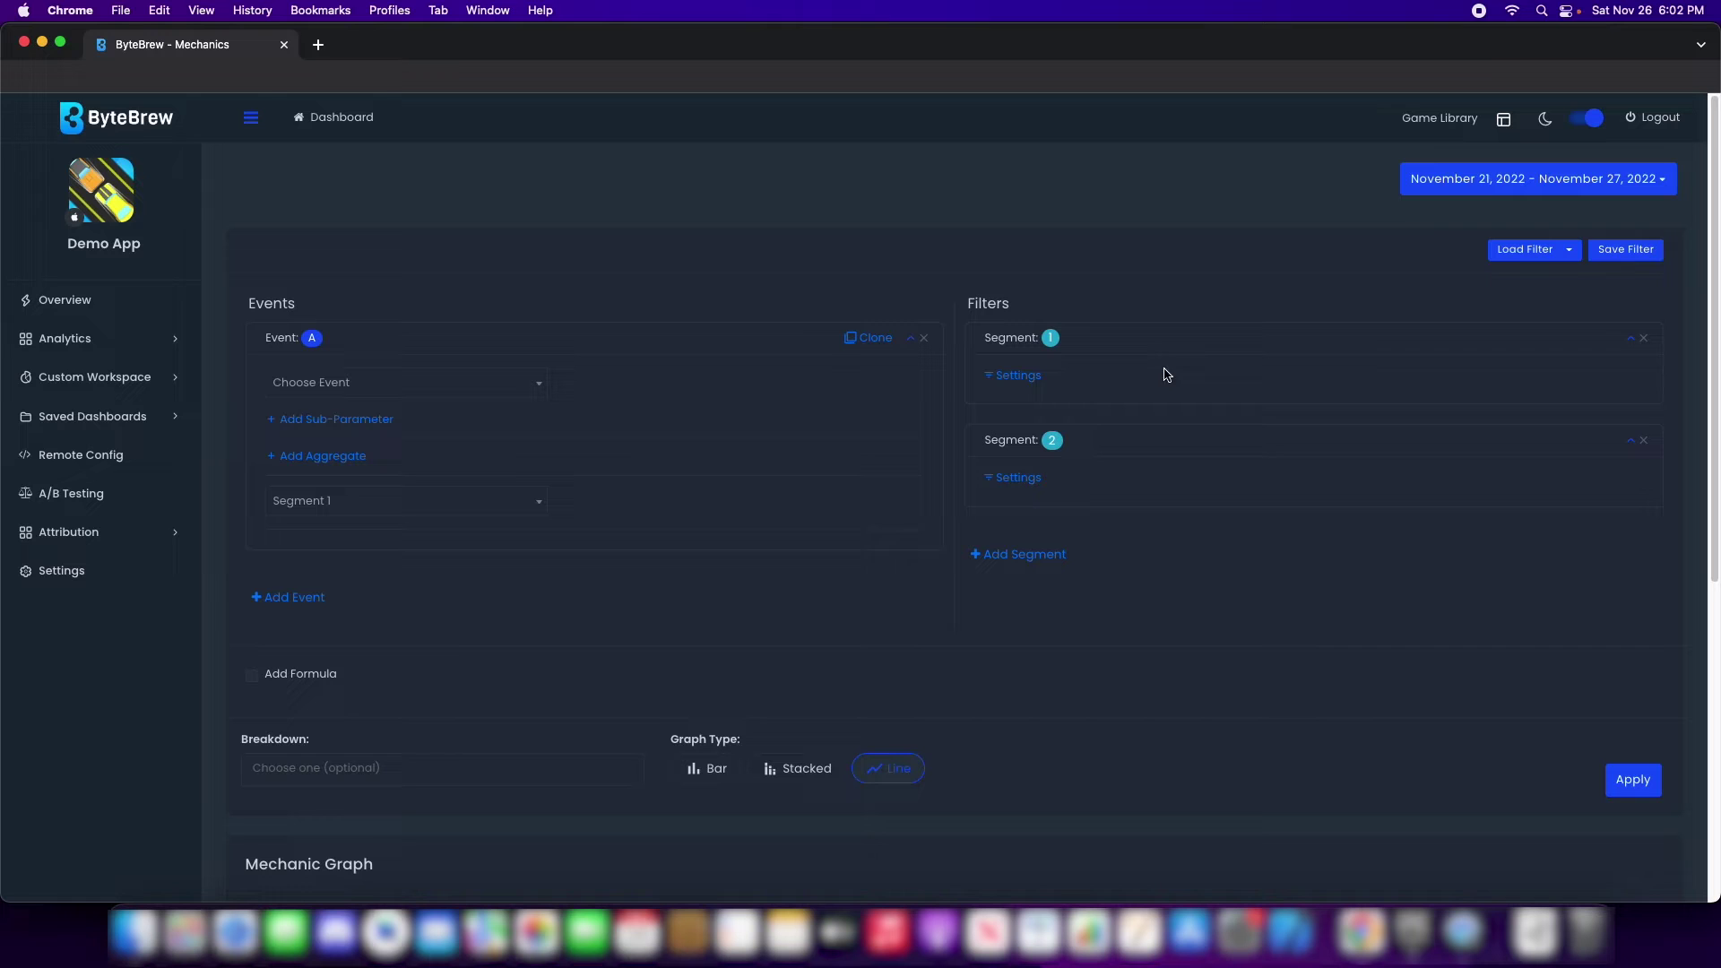
{"action": "left_click", "coordinate": [1024, 379]}
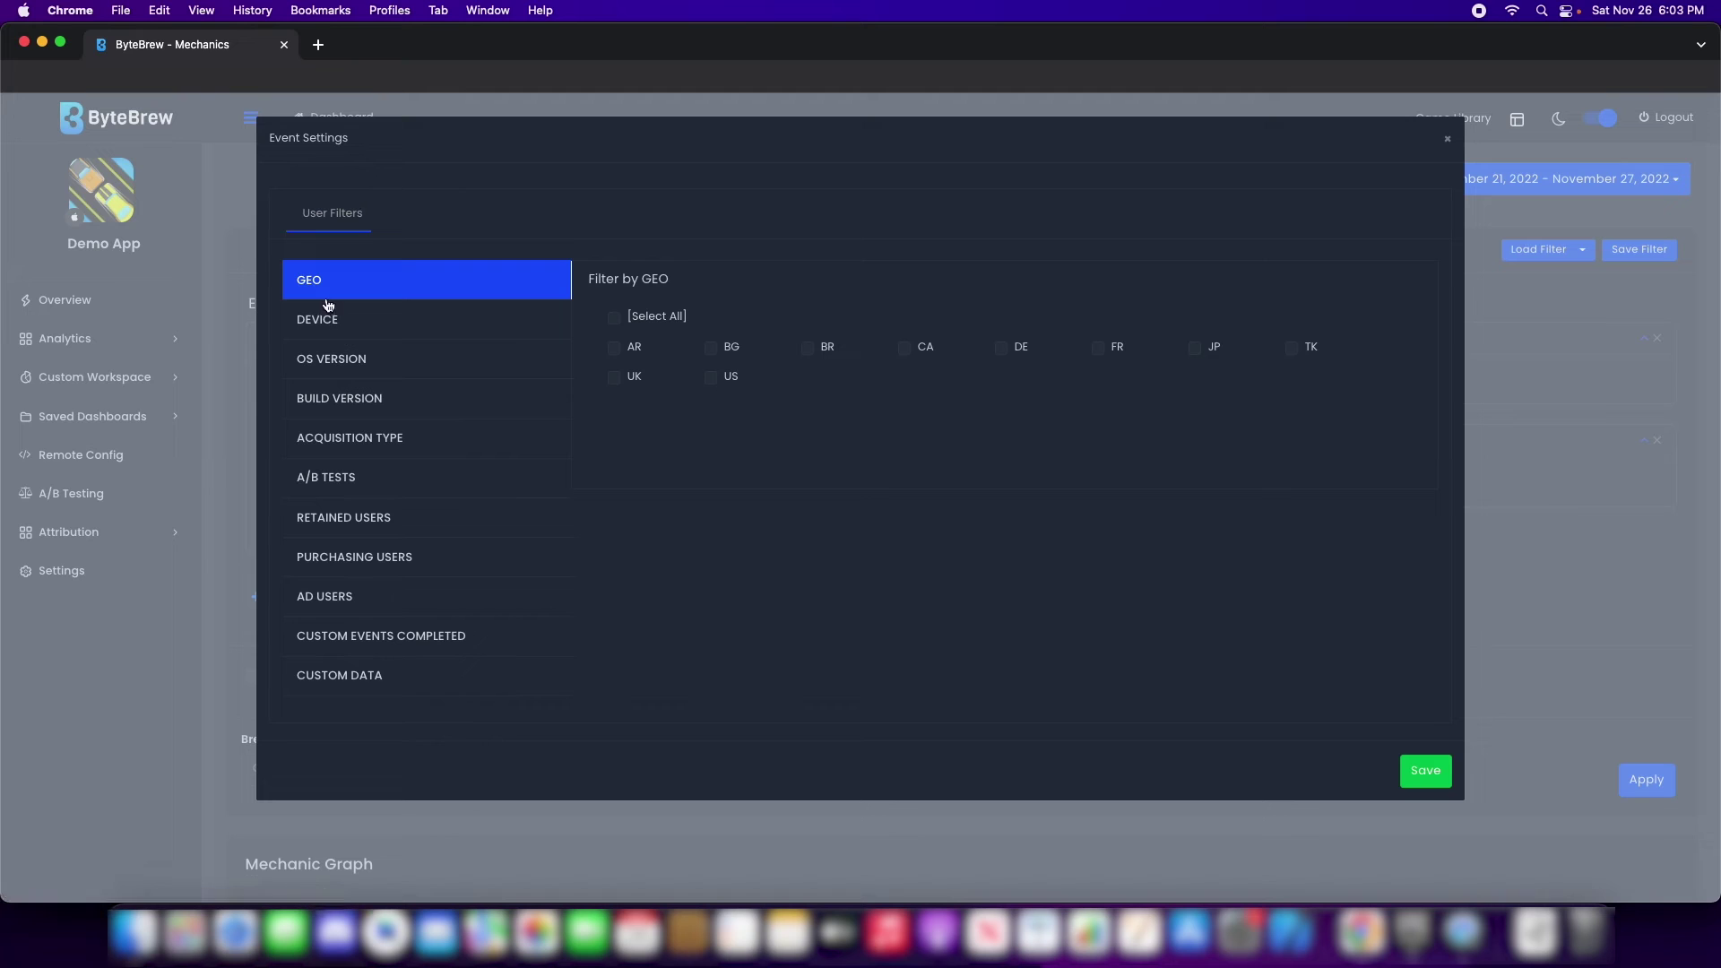
- Browse Segment 1's filter categories, trying and discarding a VCPurchaseItem custom-event filter
{"action": "left_click", "coordinate": [375, 360]}
{"action": "left_click", "coordinate": [387, 398]}
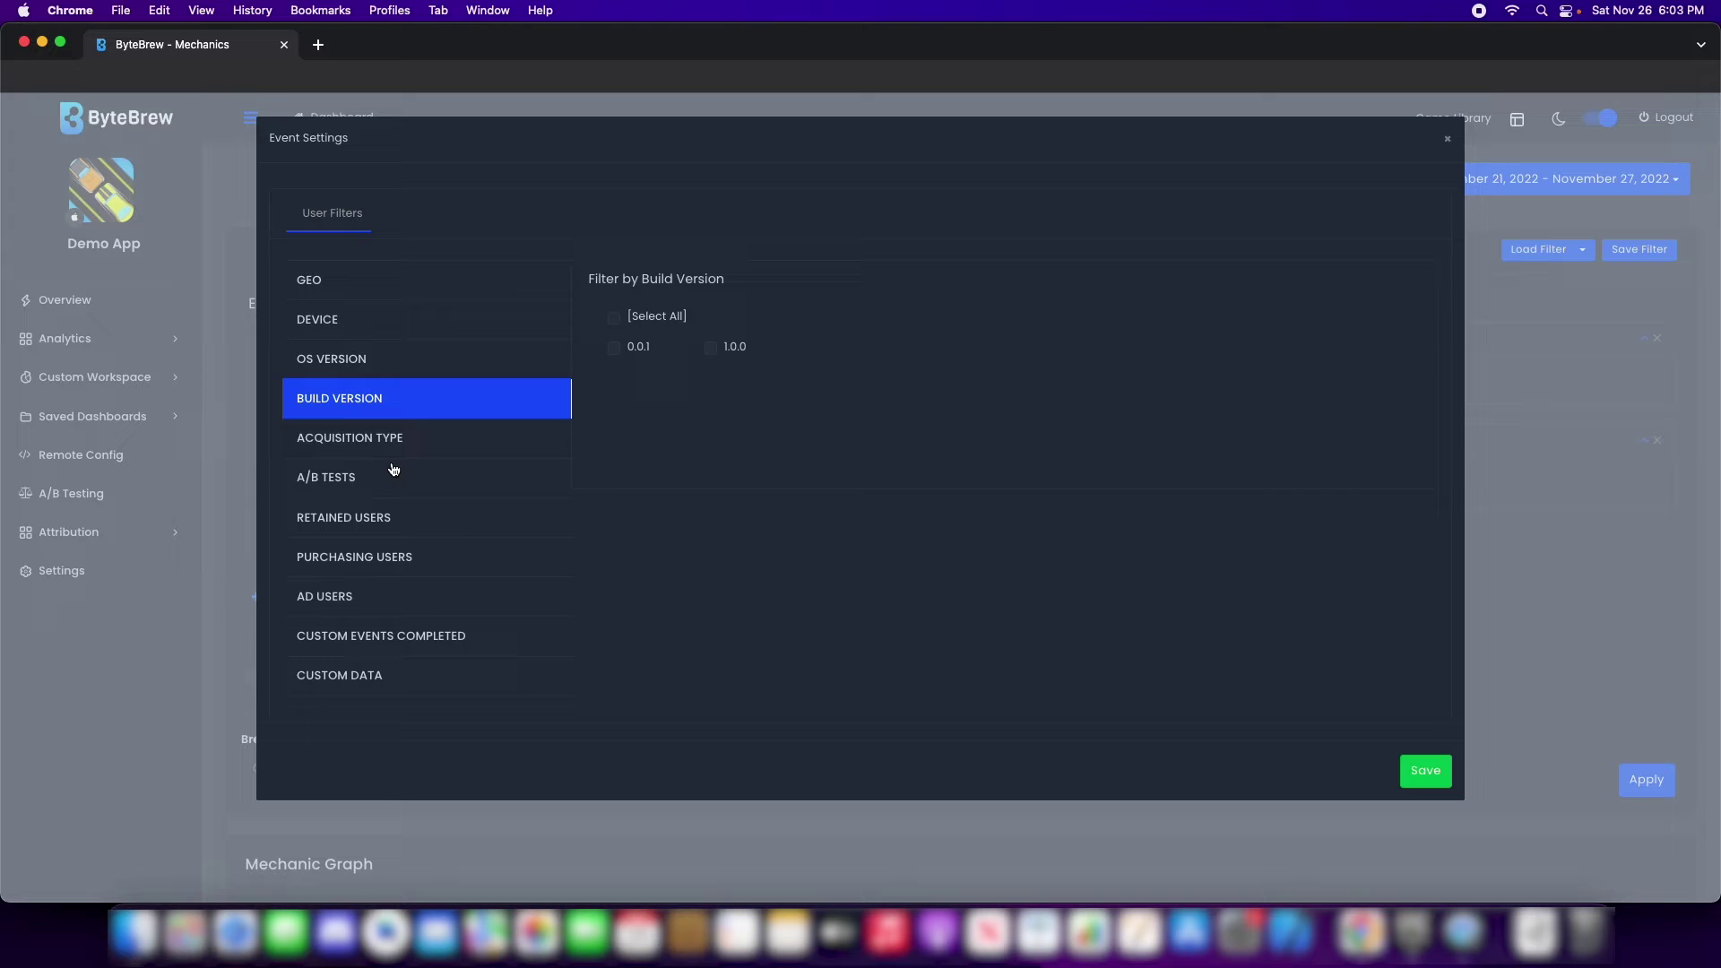
{"action": "left_click", "coordinate": [393, 479]}
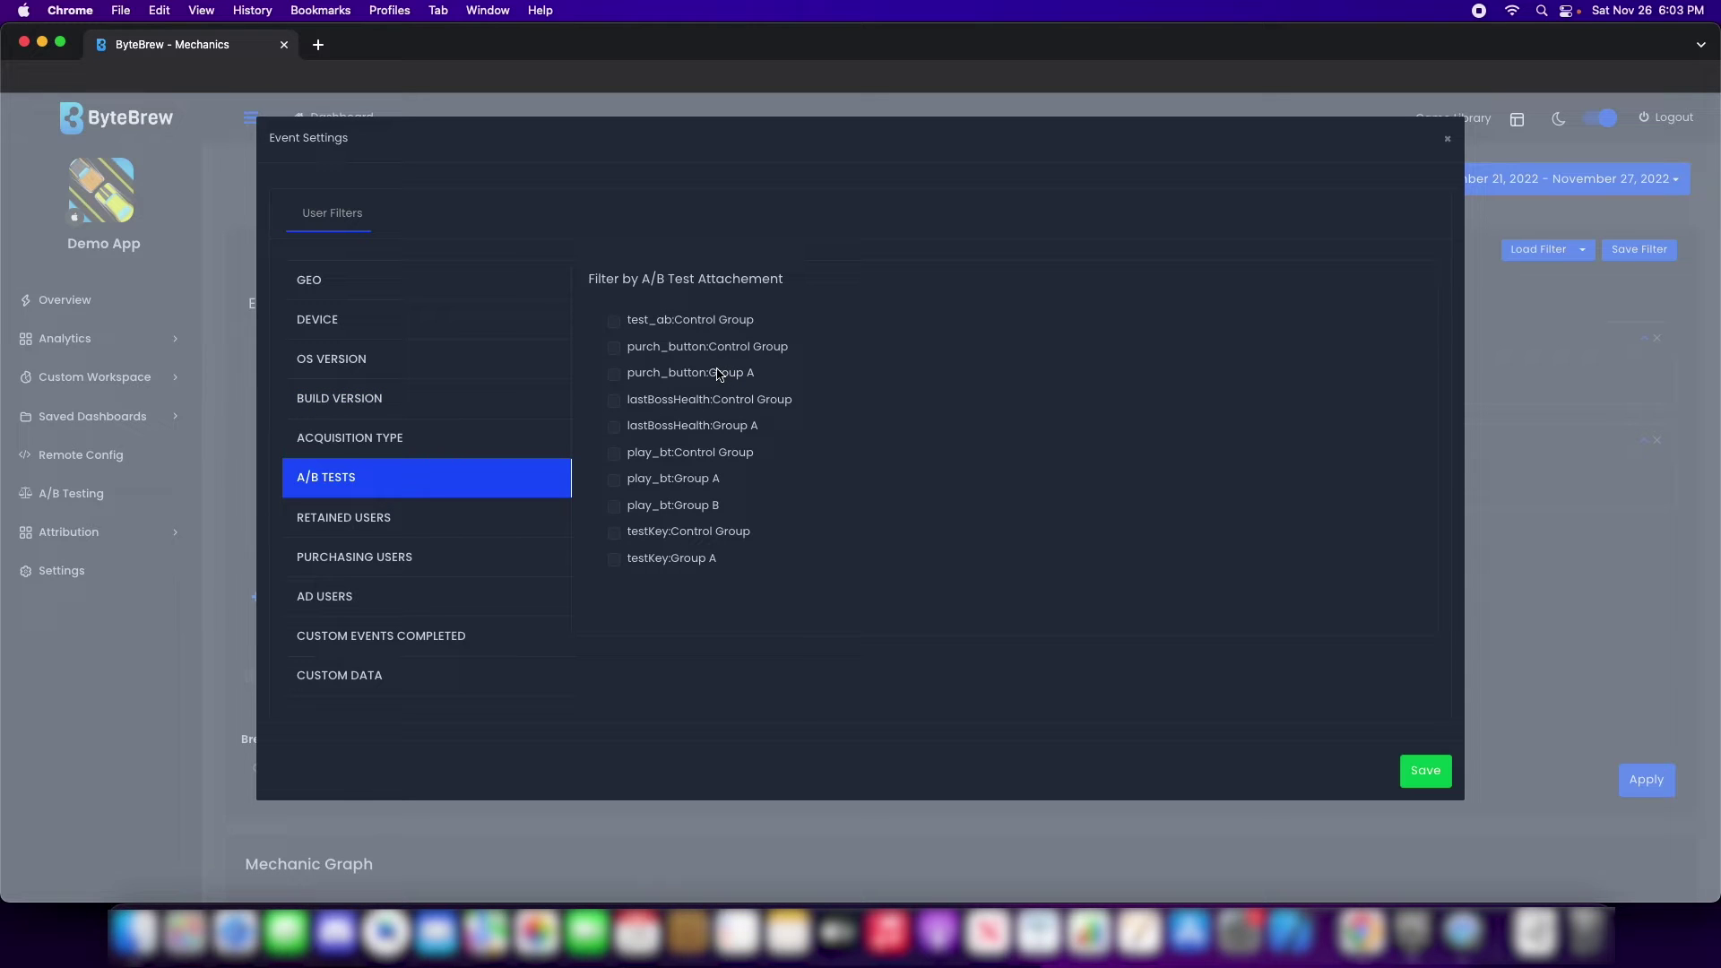
{"action": "left_click", "coordinate": [347, 527]}
{"action": "left_click", "coordinate": [329, 570]}
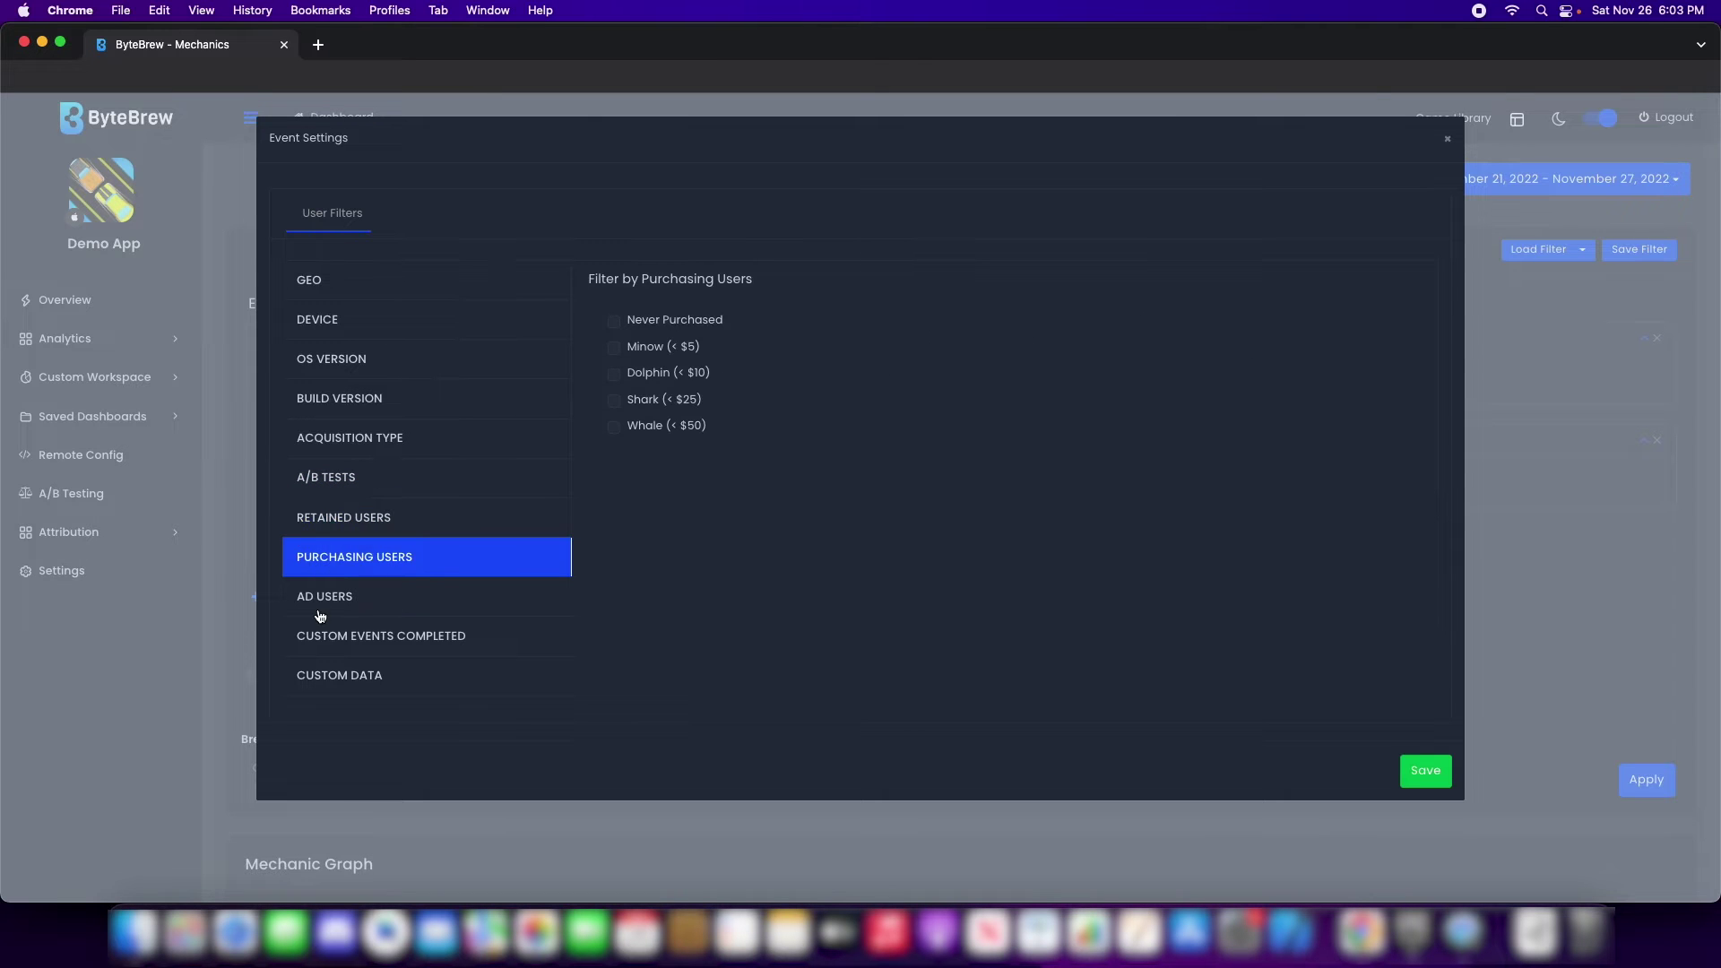
{"action": "left_click", "coordinate": [321, 609]}
{"action": "left_click", "coordinate": [368, 639]}
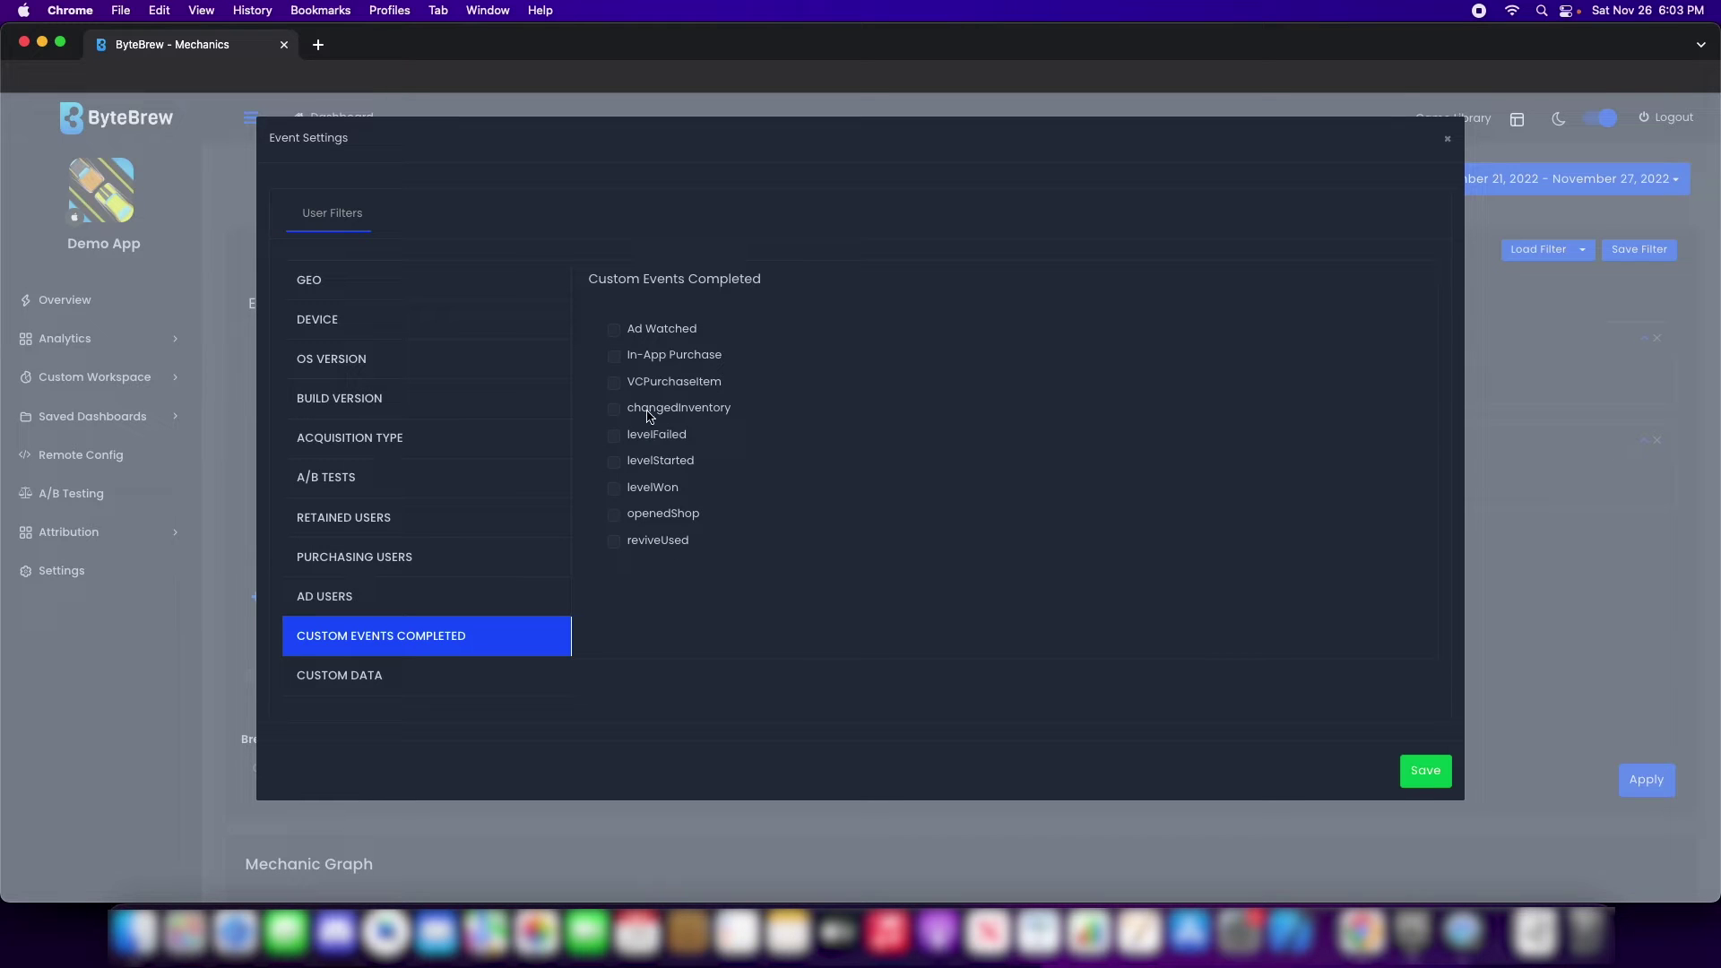
{"action": "left_click", "coordinate": [706, 383]}
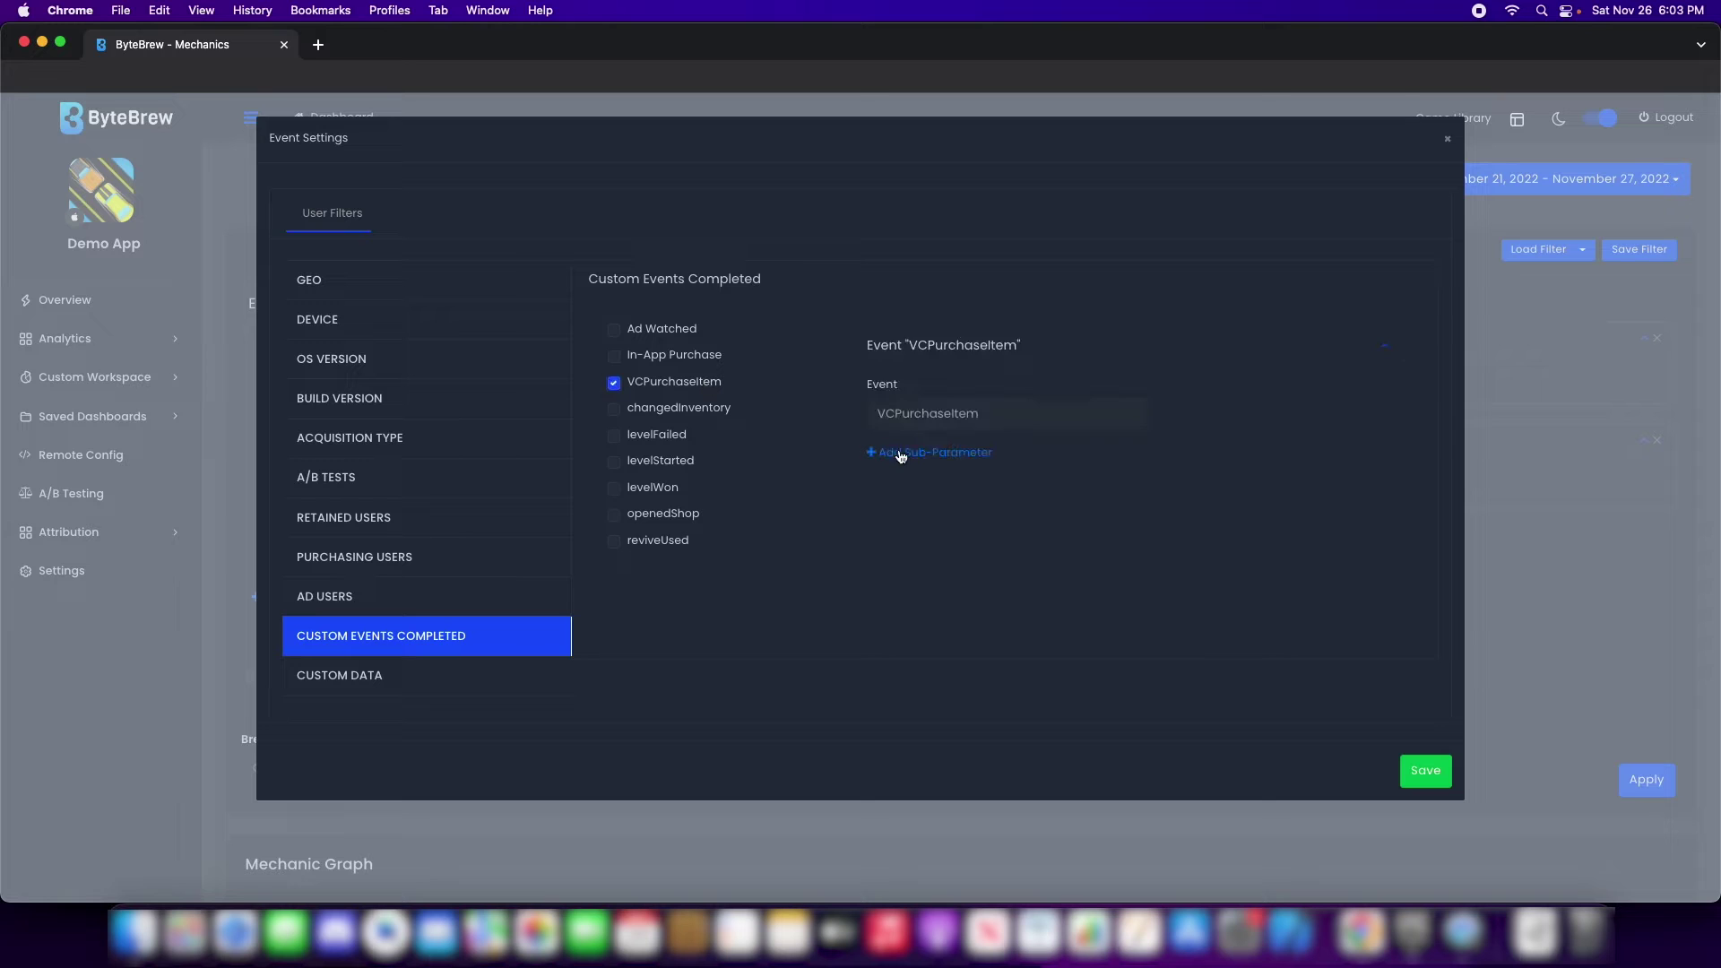
{"action": "left_click", "coordinate": [935, 453]}
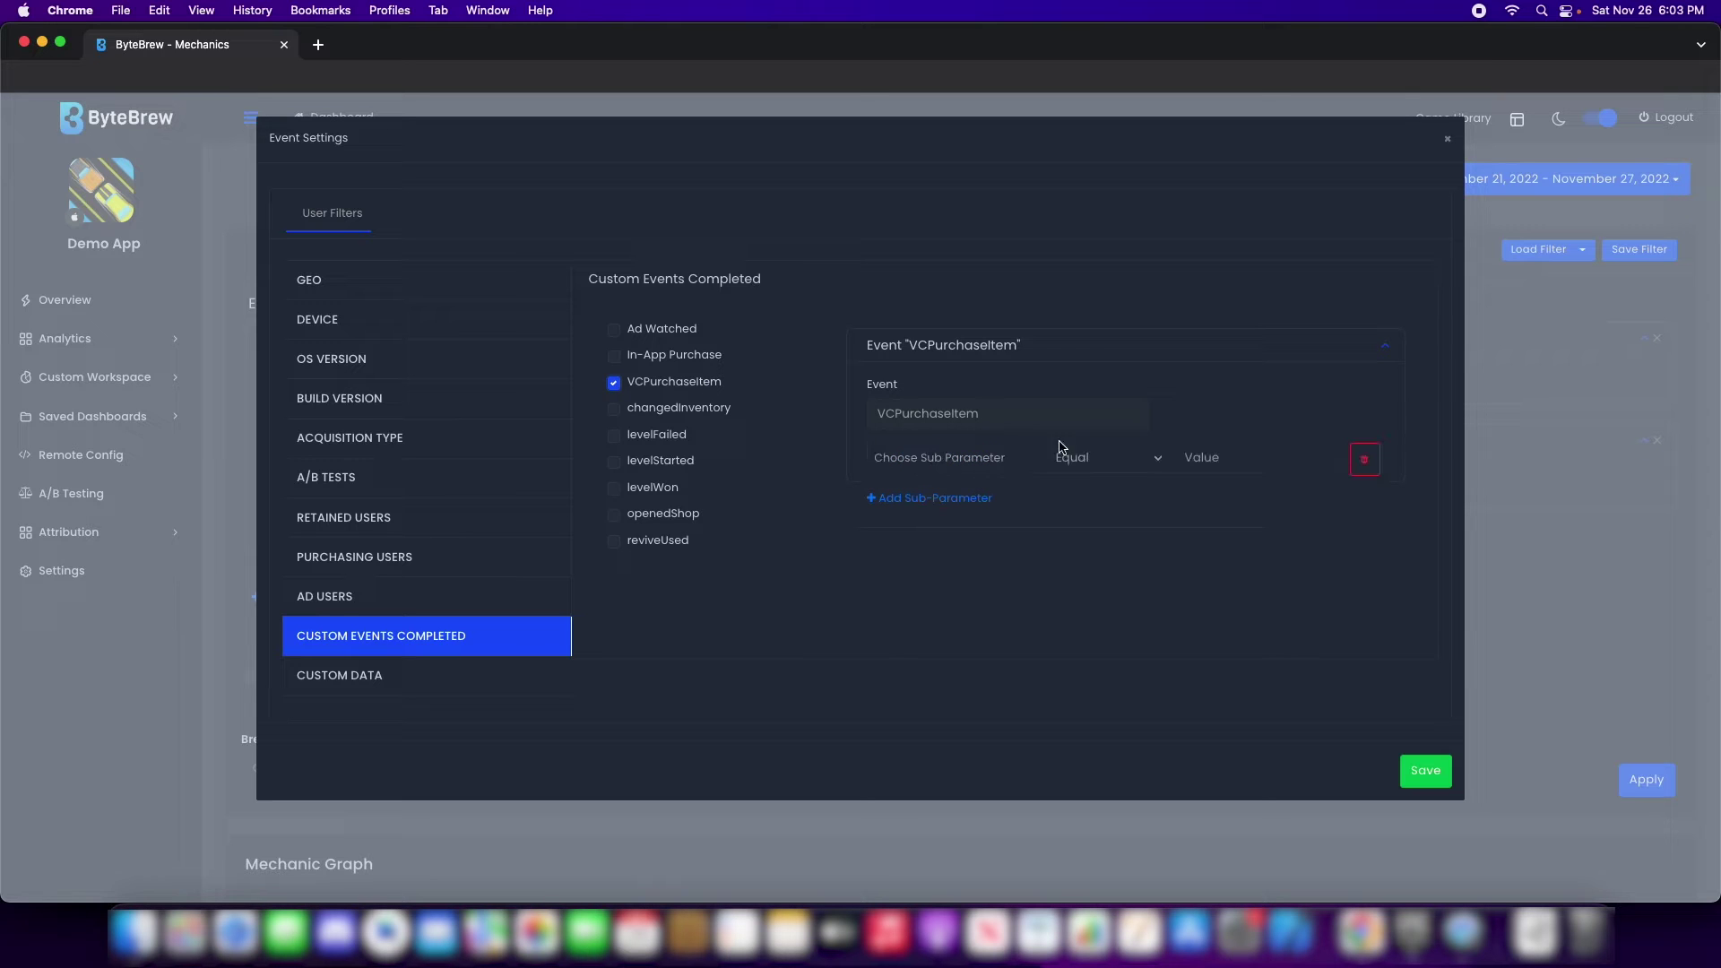
{"action": "left_click", "coordinate": [1378, 472]}
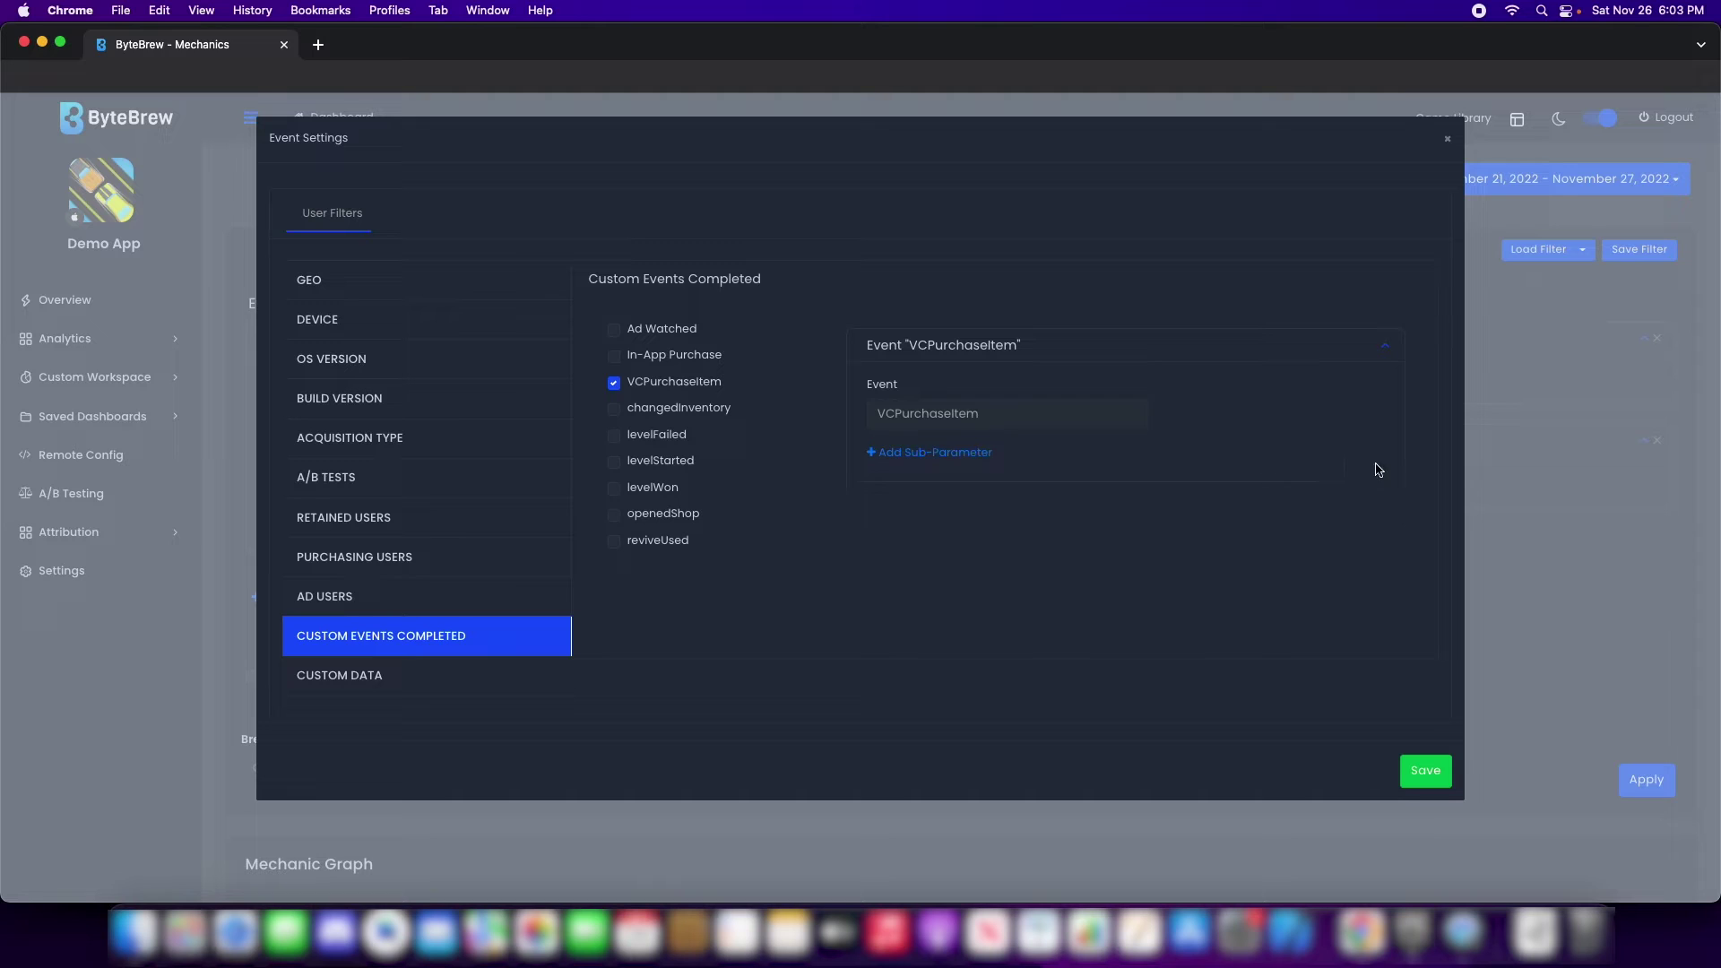
{"action": "left_click", "coordinate": [694, 389]}
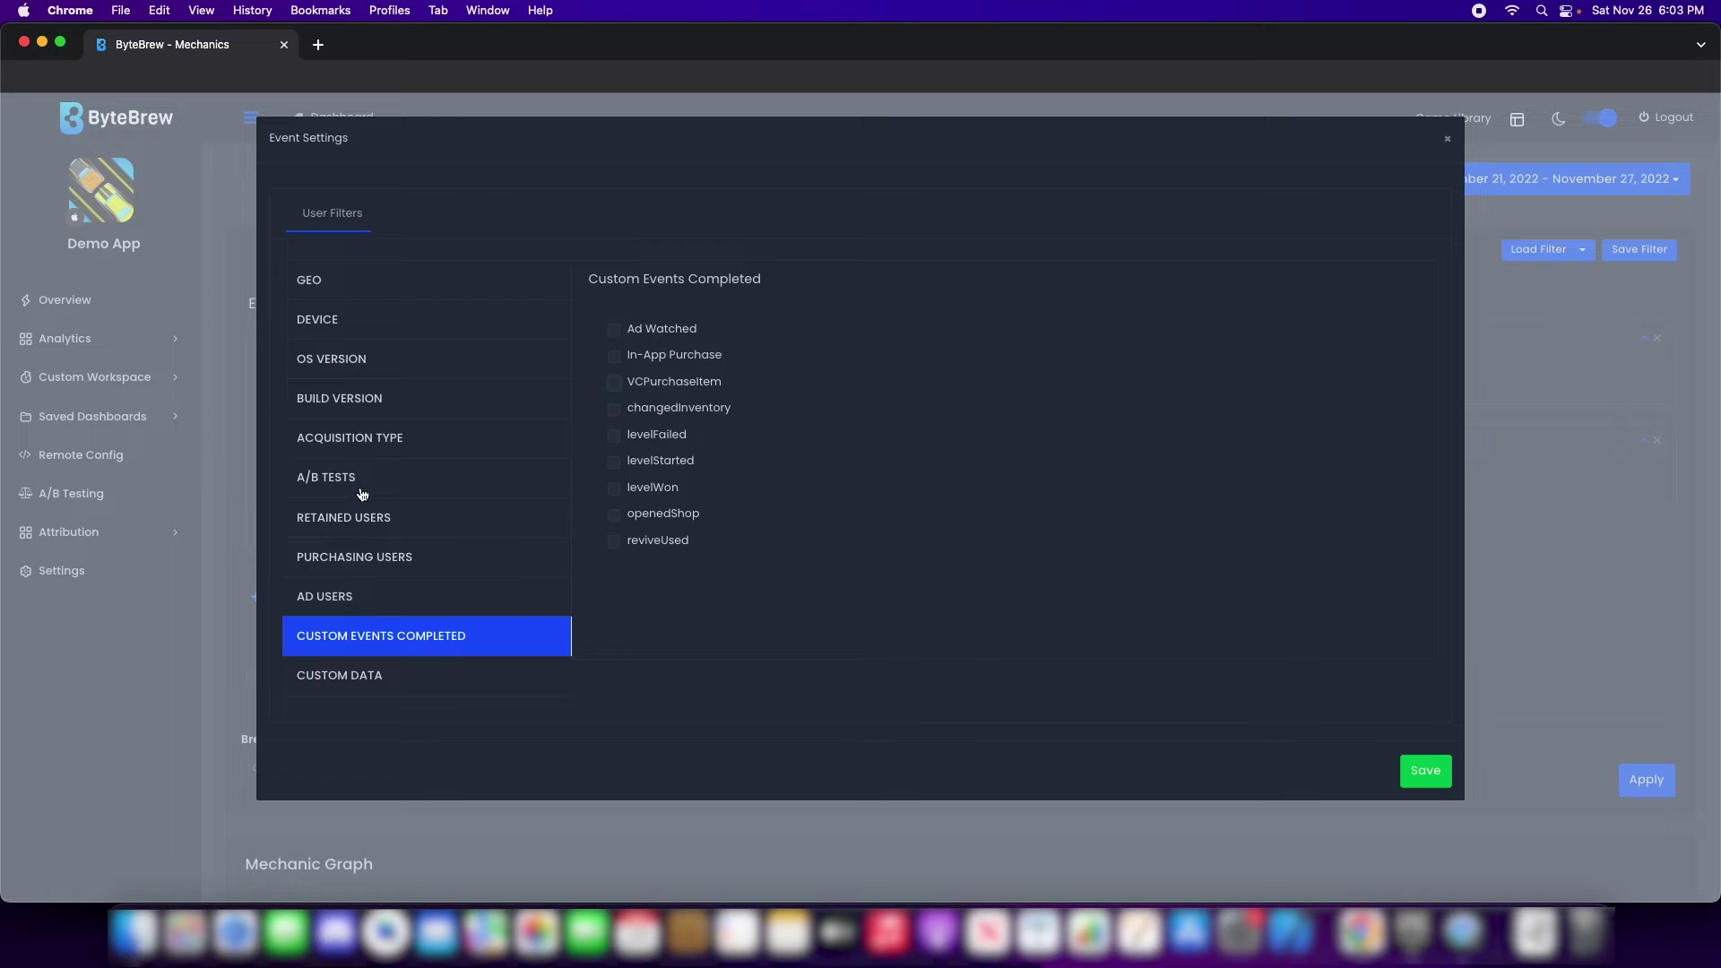
- Include UK and US under GEO, iPhone11,3 and iPhone12,1 under DEVICE, and save
{"action": "left_click", "coordinate": [431, 480]}
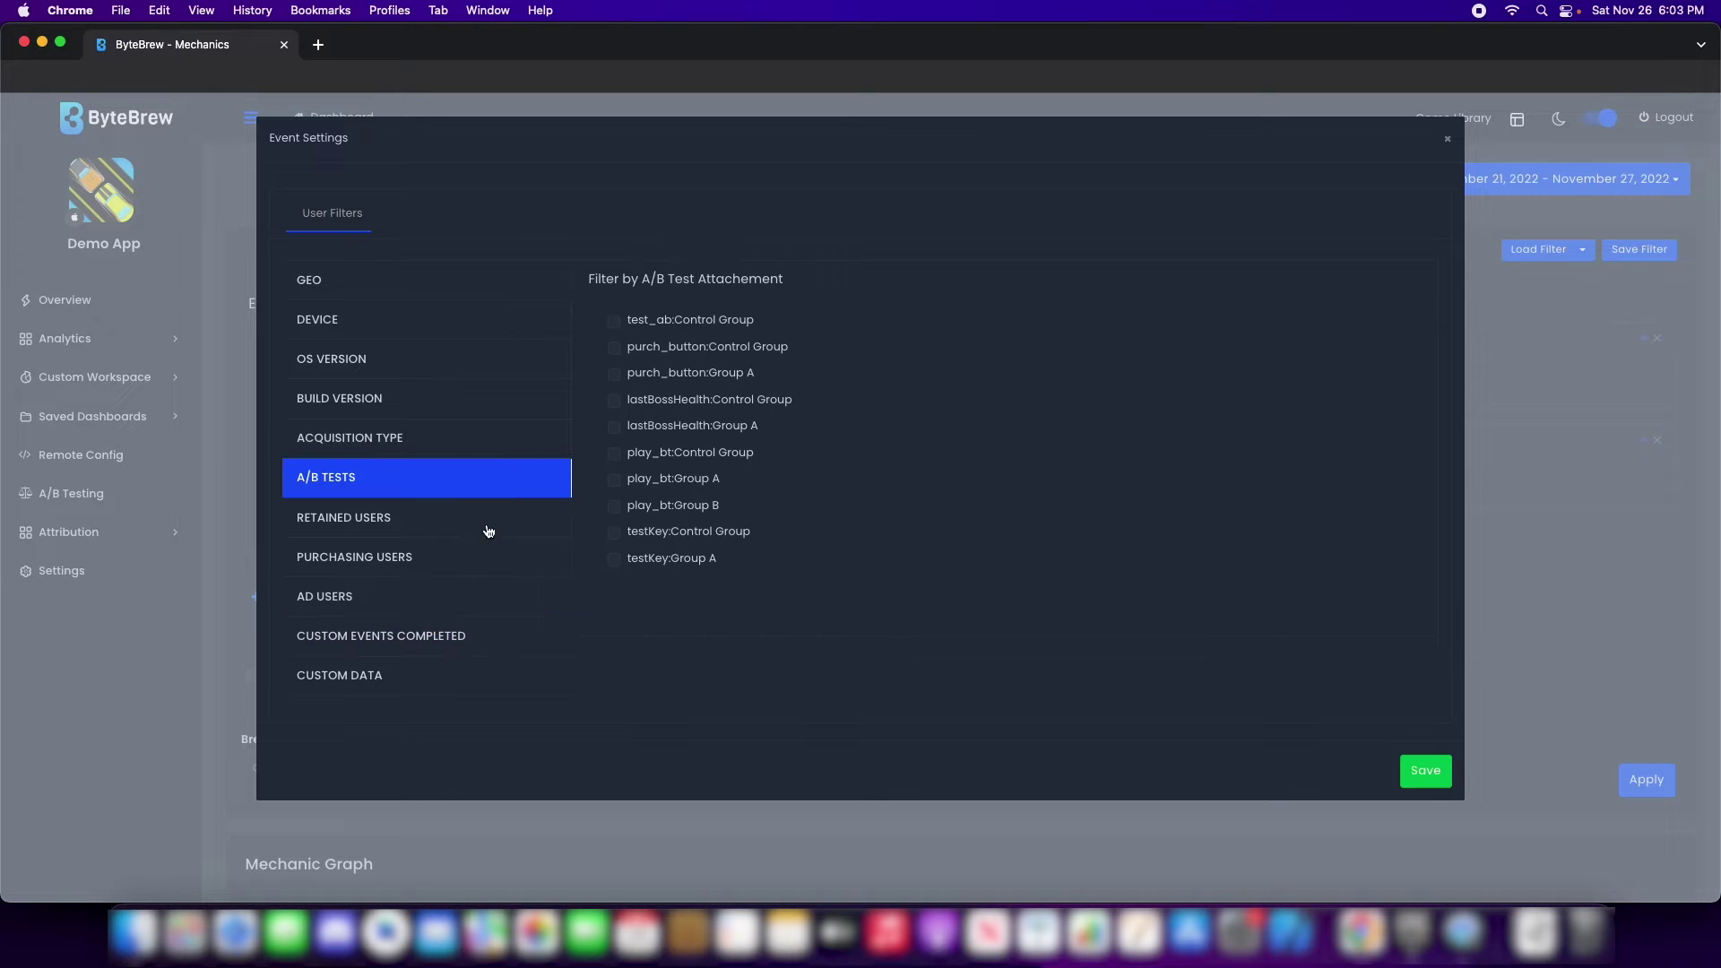
{"action": "left_click", "coordinate": [404, 683]}
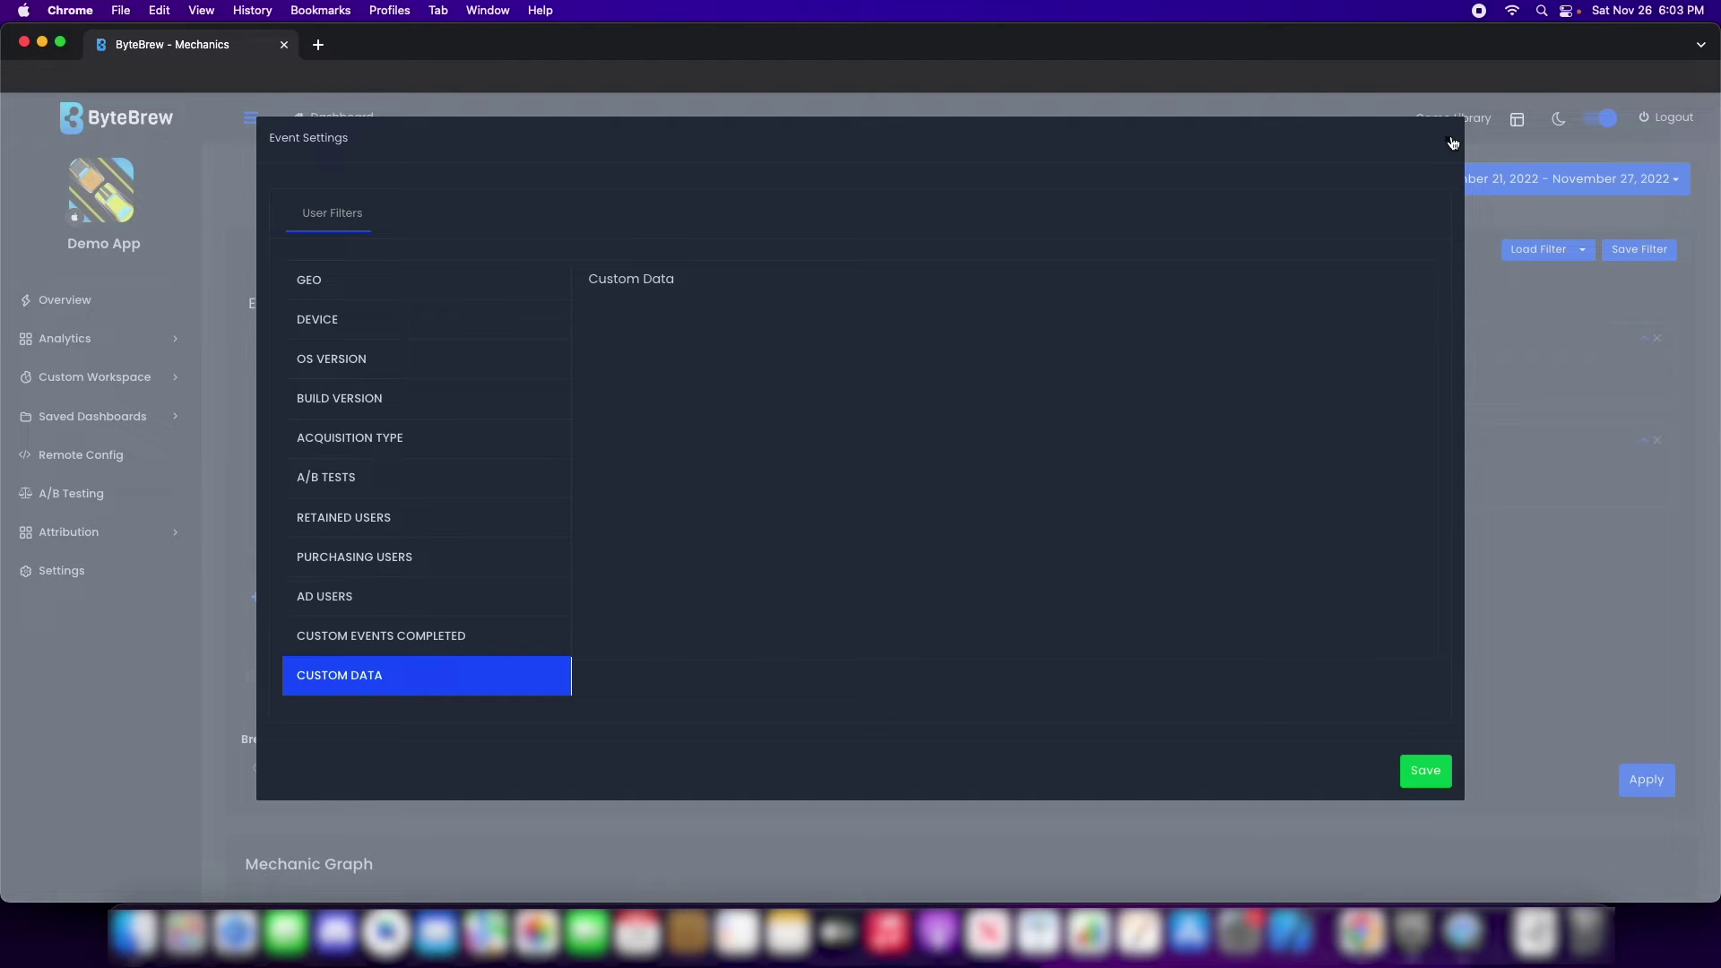
{"action": "left_click", "coordinate": [392, 357]}
{"action": "left_click", "coordinate": [400, 321]}
{"action": "left_click", "coordinate": [423, 288]}
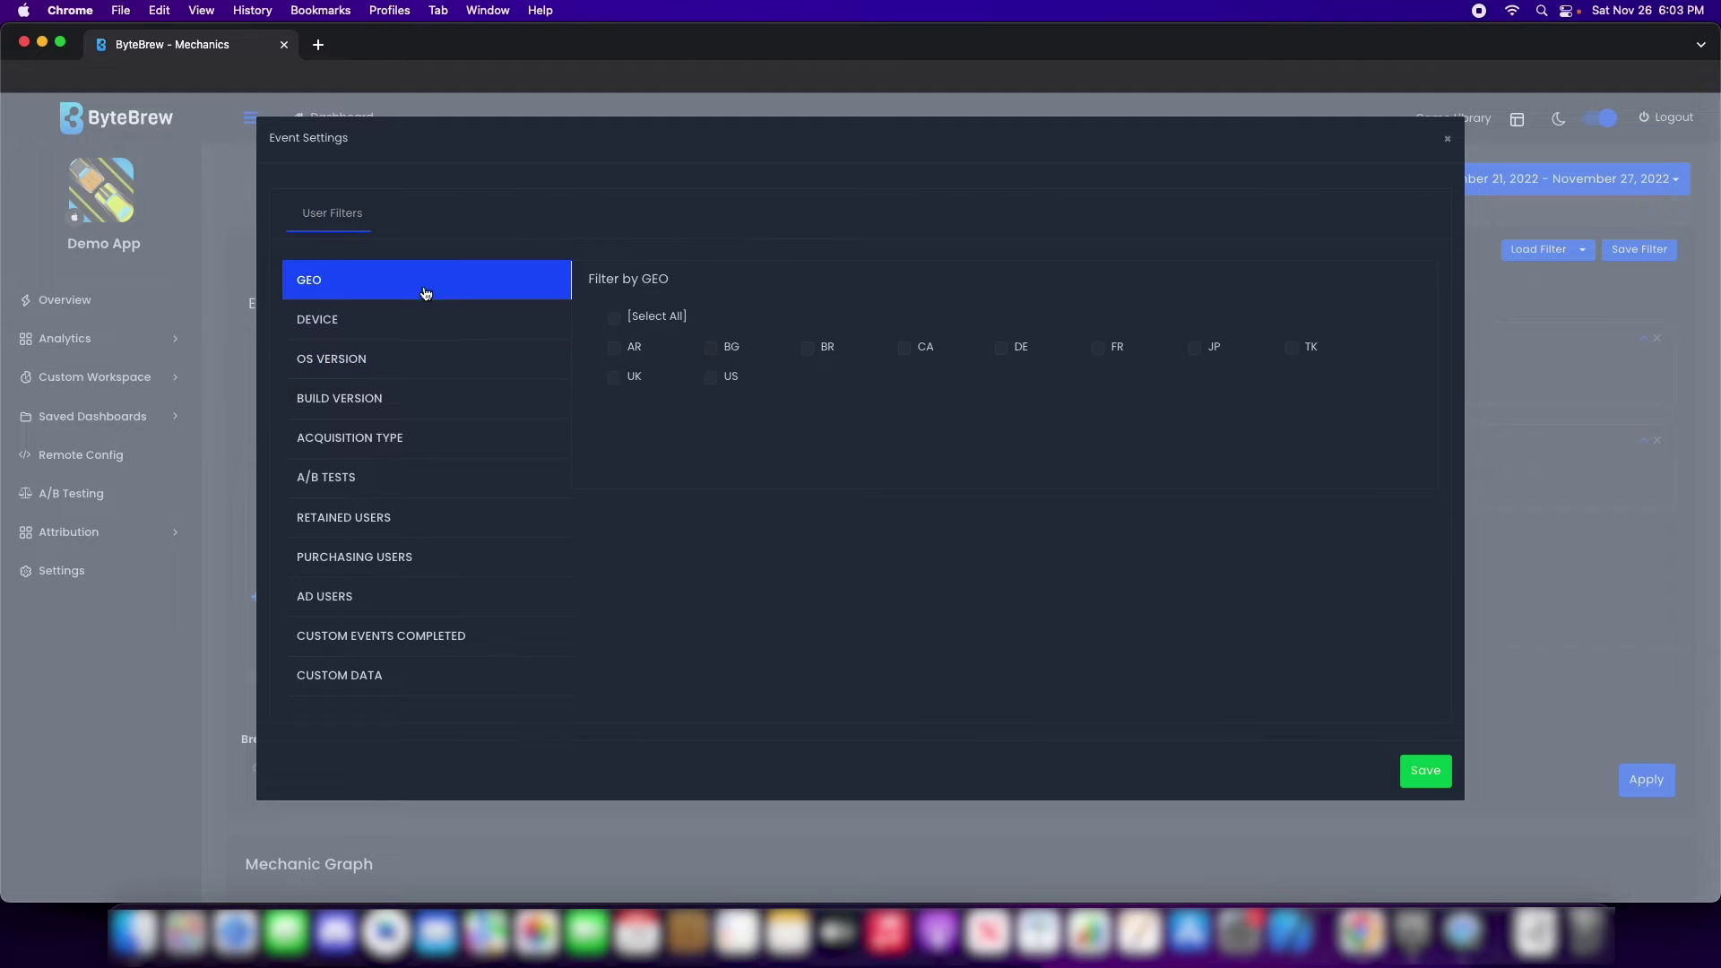
{"action": "left_click", "coordinate": [630, 381]}
{"action": "left_click", "coordinate": [737, 379]}
{"action": "left_click", "coordinate": [422, 337]}
{"action": "left_click", "coordinate": [673, 351]}
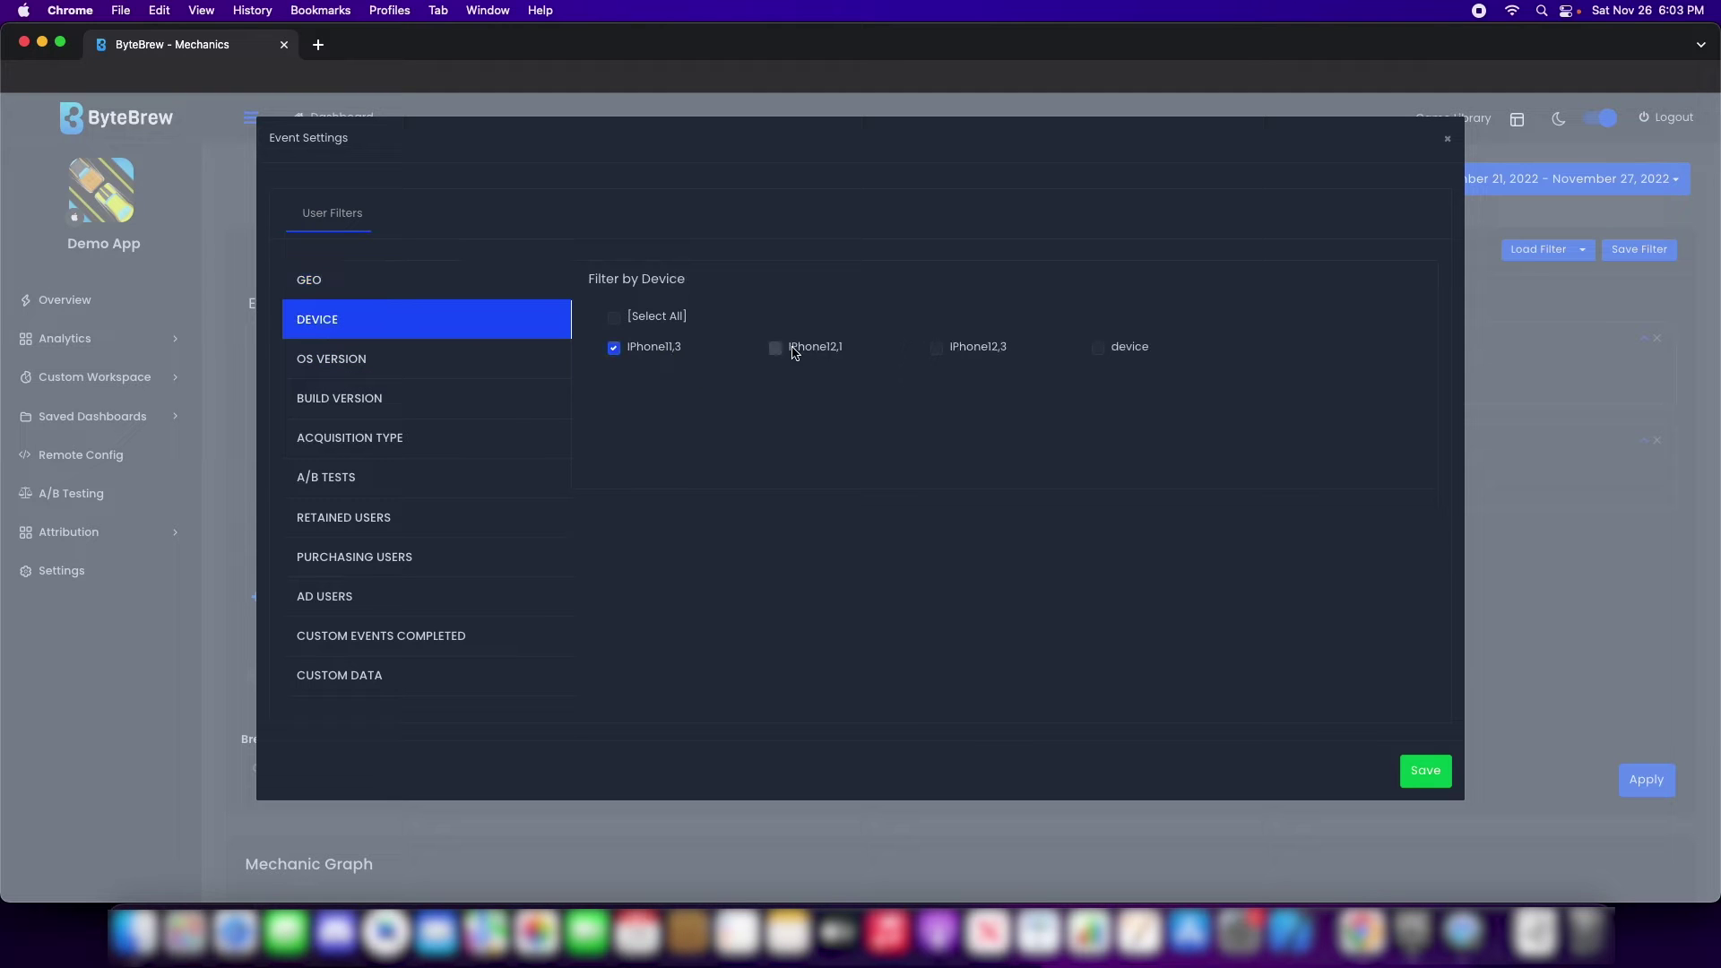
{"action": "left_click", "coordinate": [793, 350]}
{"action": "left_click", "coordinate": [1426, 782]}
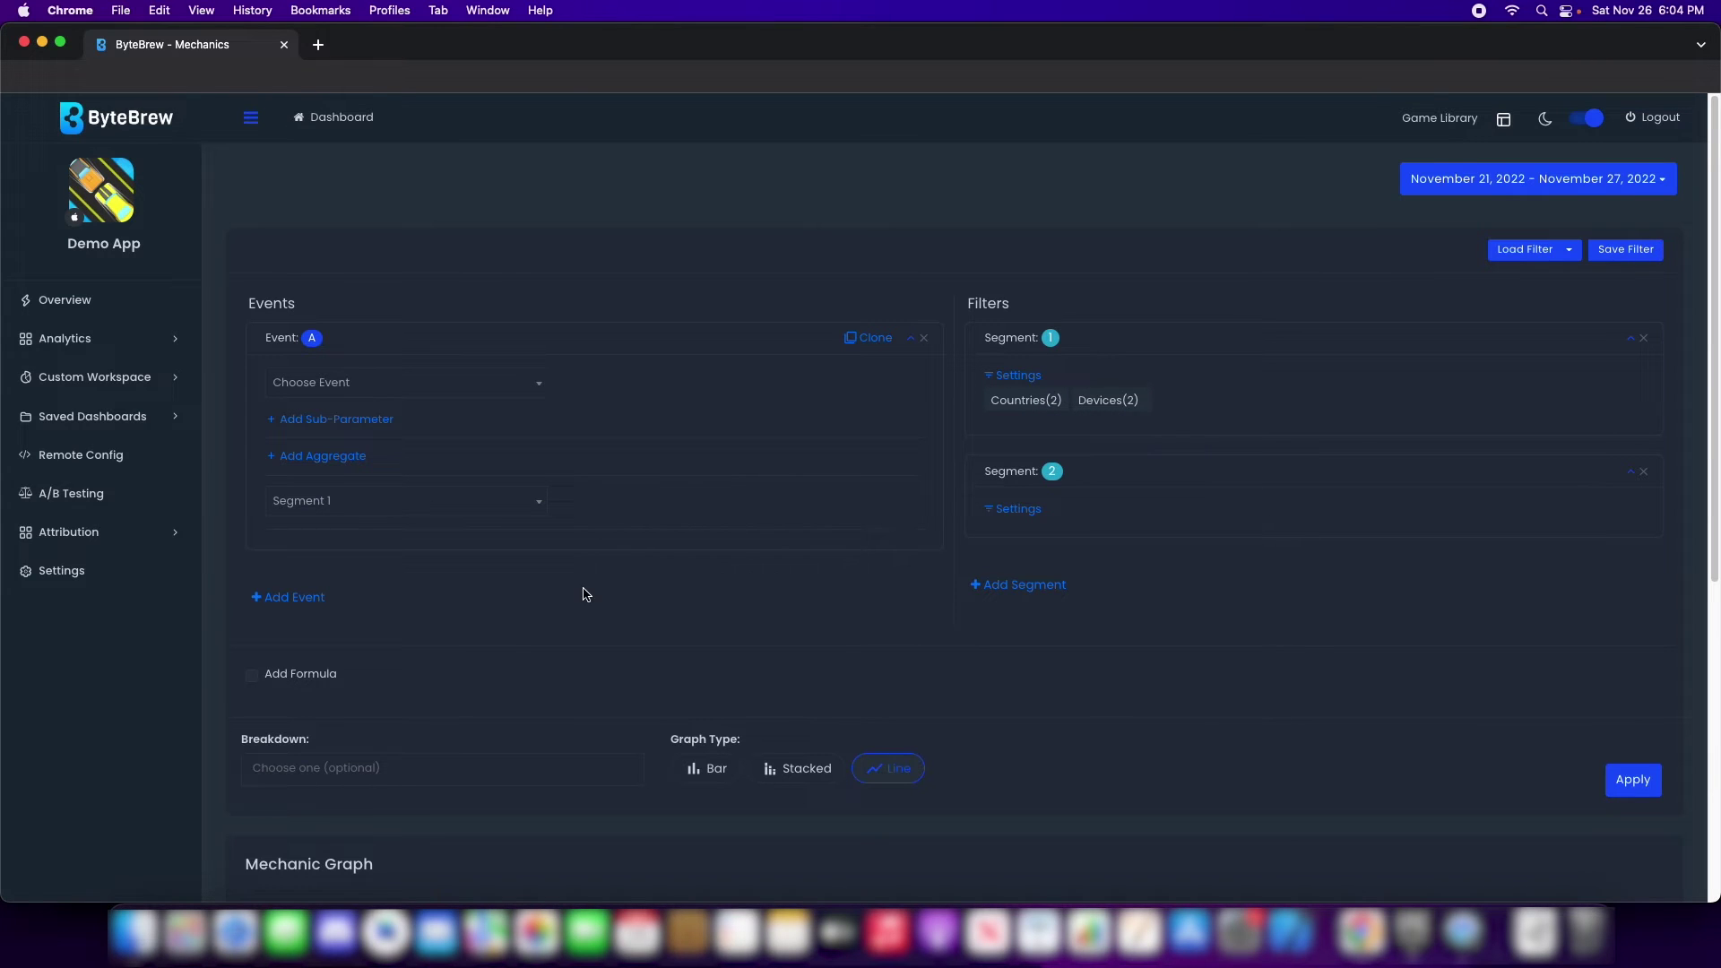
- Delete Segments 1 and 2 and set Event A to All Users
{"action": "left_click", "coordinate": [295, 502]}
{"action": "left_click", "coordinate": [469, 584]}
{"action": "left_click", "coordinate": [1646, 472]}
{"action": "left_click", "coordinate": [1644, 338]}
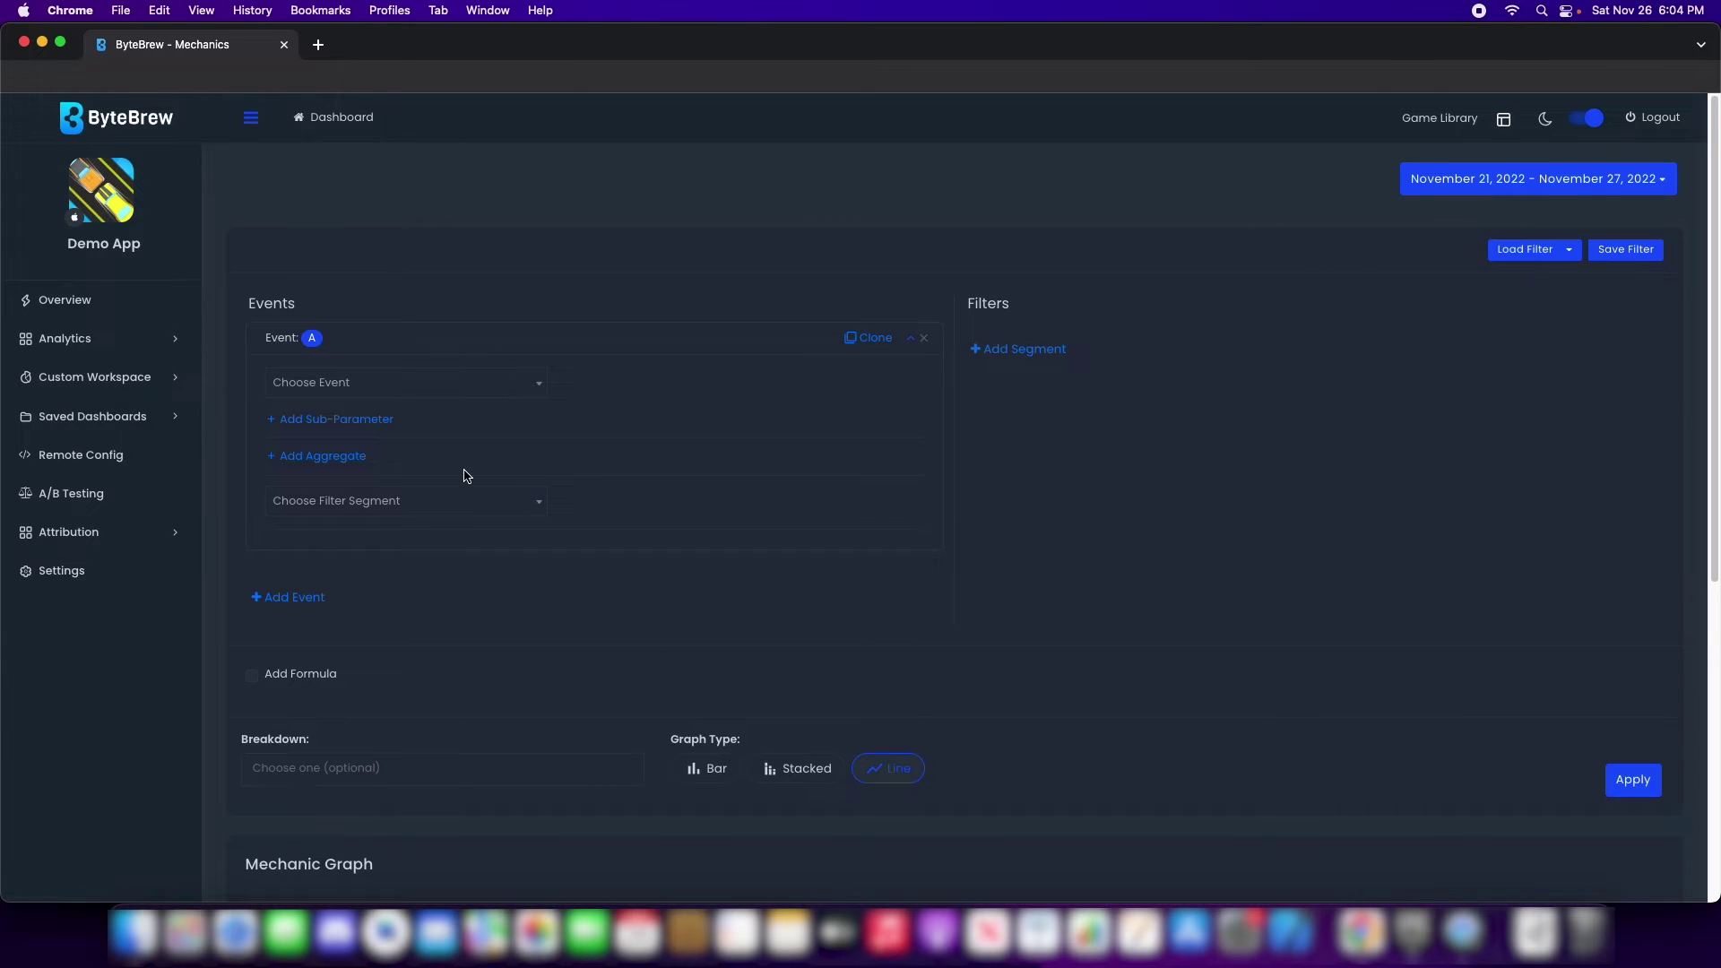
{"action": "left_click", "coordinate": [455, 498]}
{"action": "left_click", "coordinate": [407, 560]}
- Browse the list of events available for Event A
{"action": "left_click", "coordinate": [422, 361]}
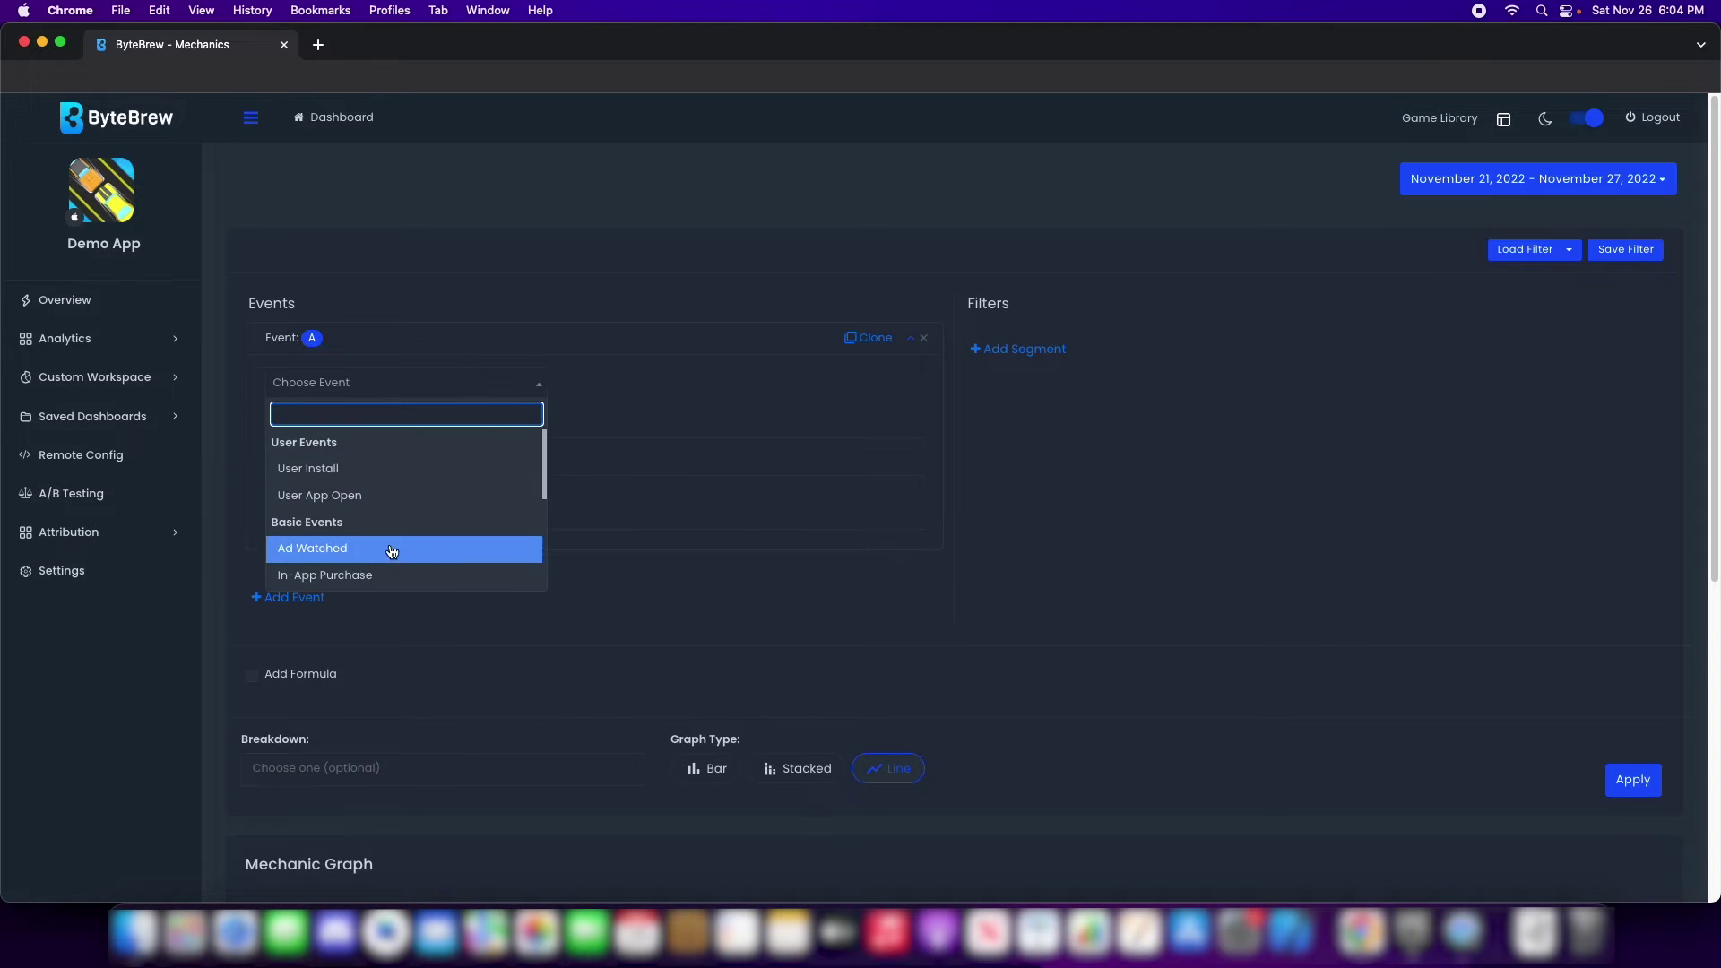
{"action": "scroll", "coordinate": [383, 552], "scroll_direction": "down", "scroll_amount": 2}
{"action": "scroll", "coordinate": [381, 552], "scroll_direction": "up", "scroll_amount": 3}
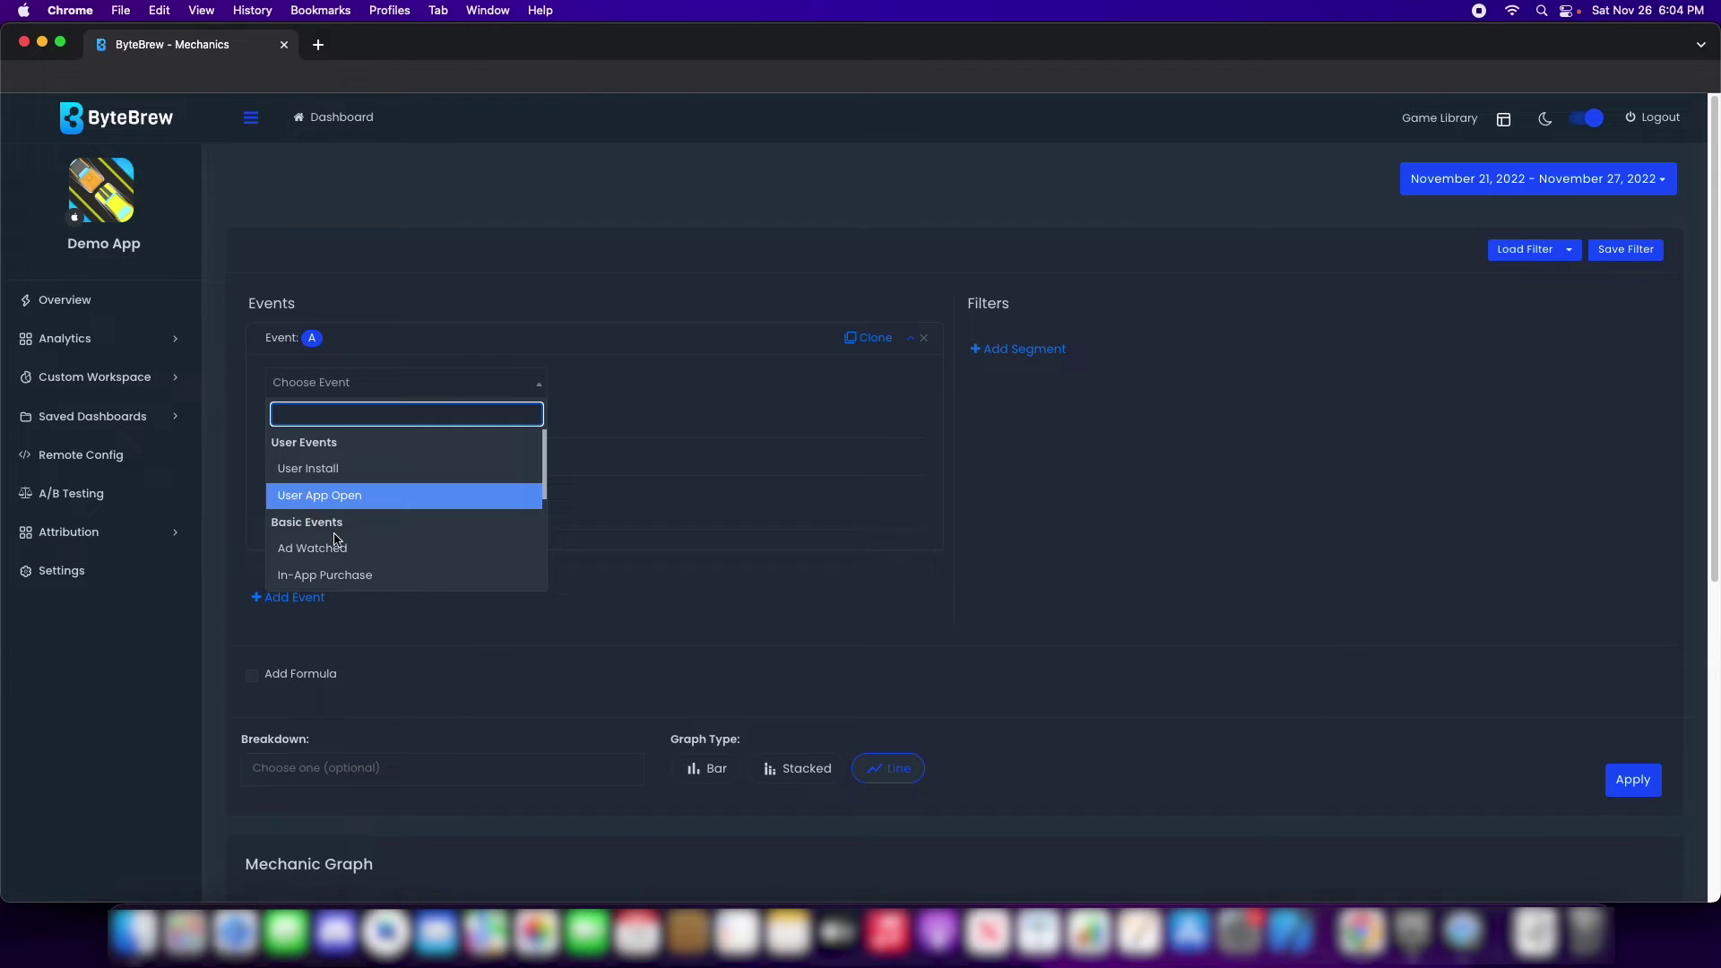
{"action": "scroll", "coordinate": [340, 542], "scroll_direction": "down", "scroll_amount": 1}
{"action": "scroll", "coordinate": [362, 566], "scroll_direction": "down", "scroll_amount": 2}
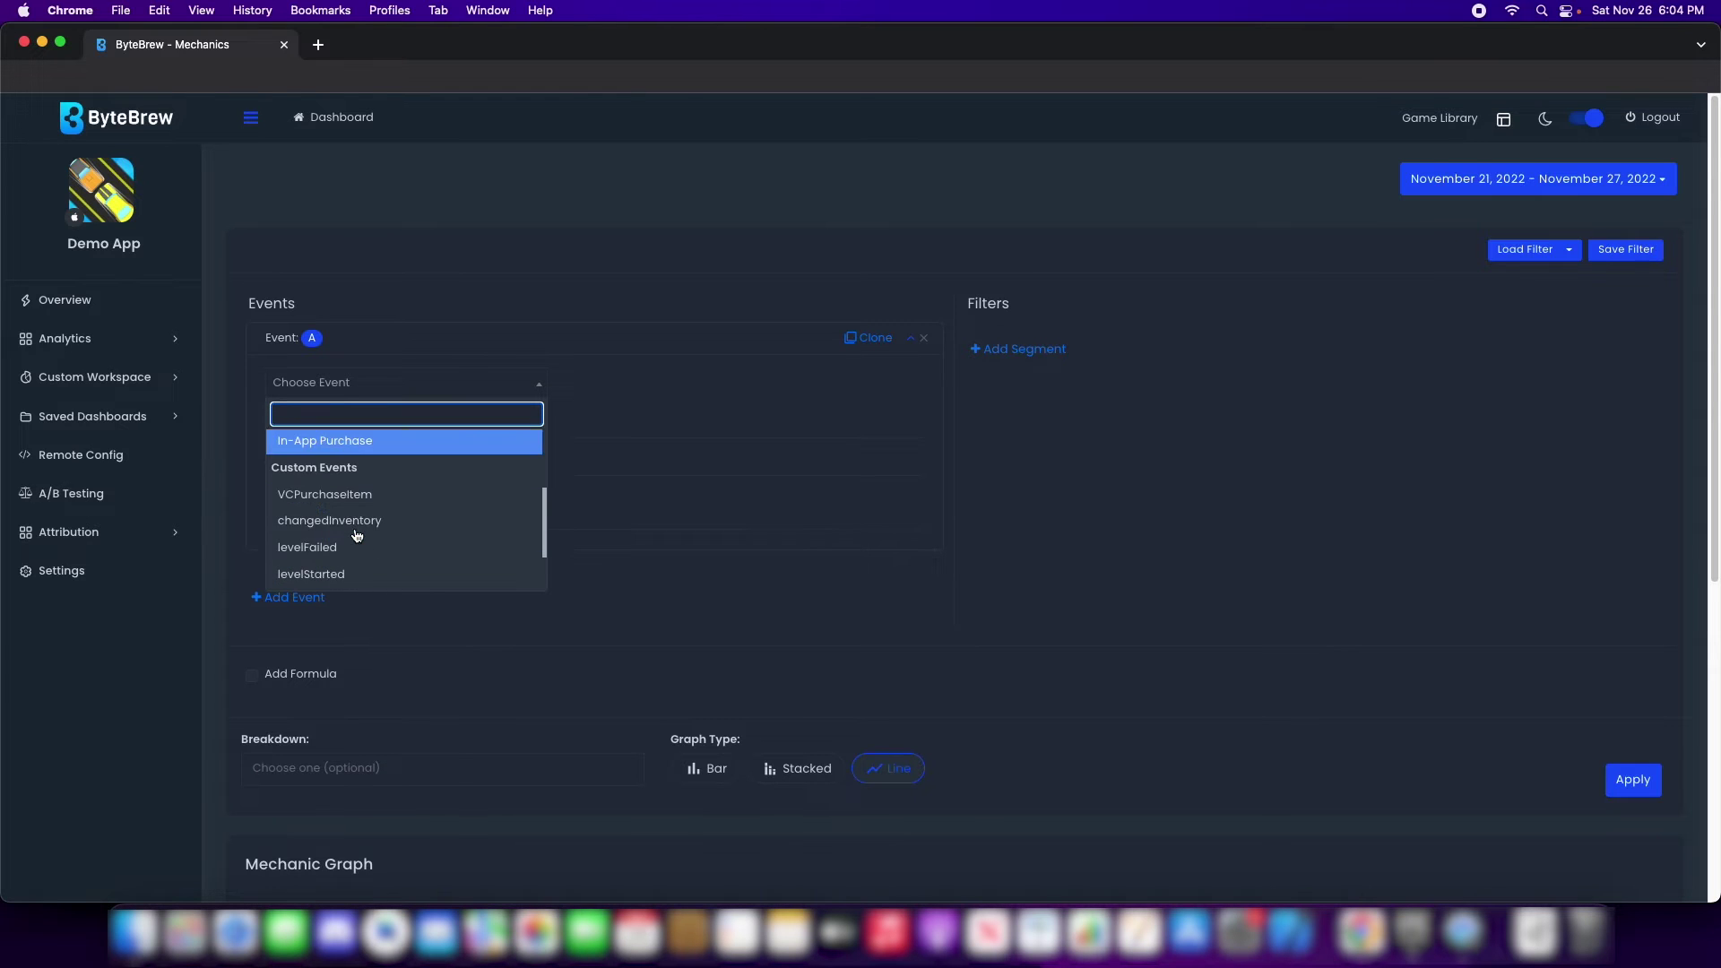
{"action": "scroll", "coordinate": [422, 473], "scroll_direction": "up", "scroll_amount": 1}
{"action": "scroll", "coordinate": [417, 474], "scroll_direction": "down", "scroll_amount": 2}
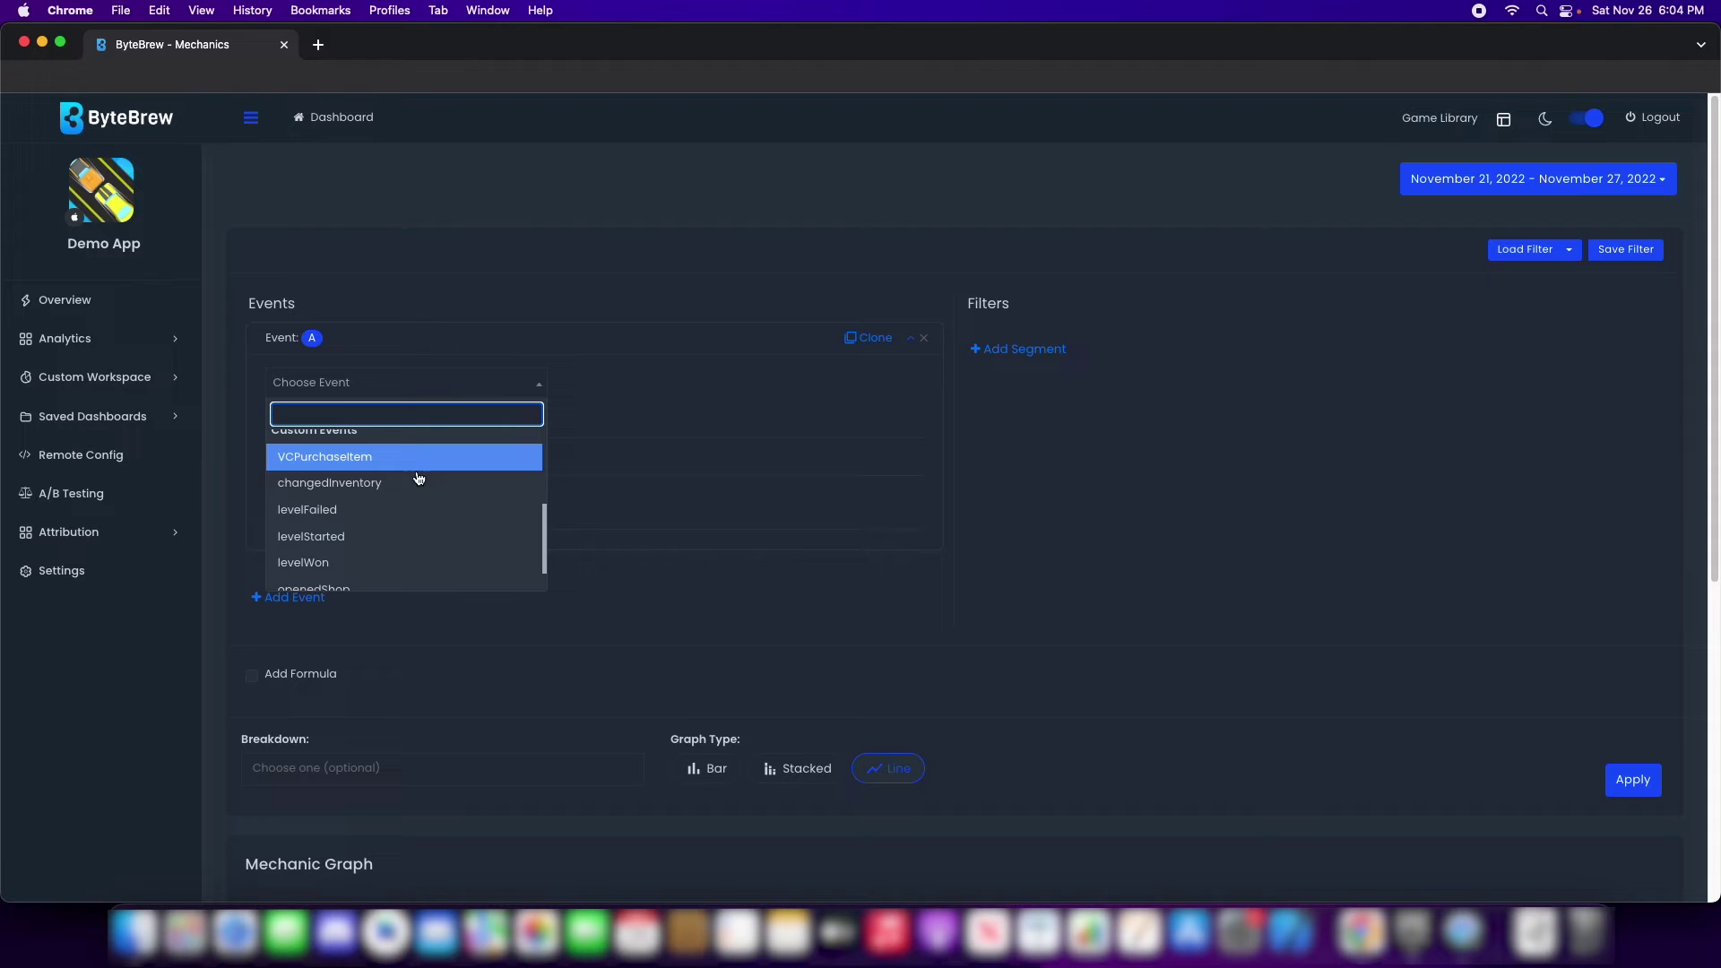
- Set Event A to levelWon, discard an empty sub-parameter condition, and add an aggregate slot
{"action": "left_click", "coordinate": [348, 562]}
{"action": "left_click", "coordinate": [337, 418]}
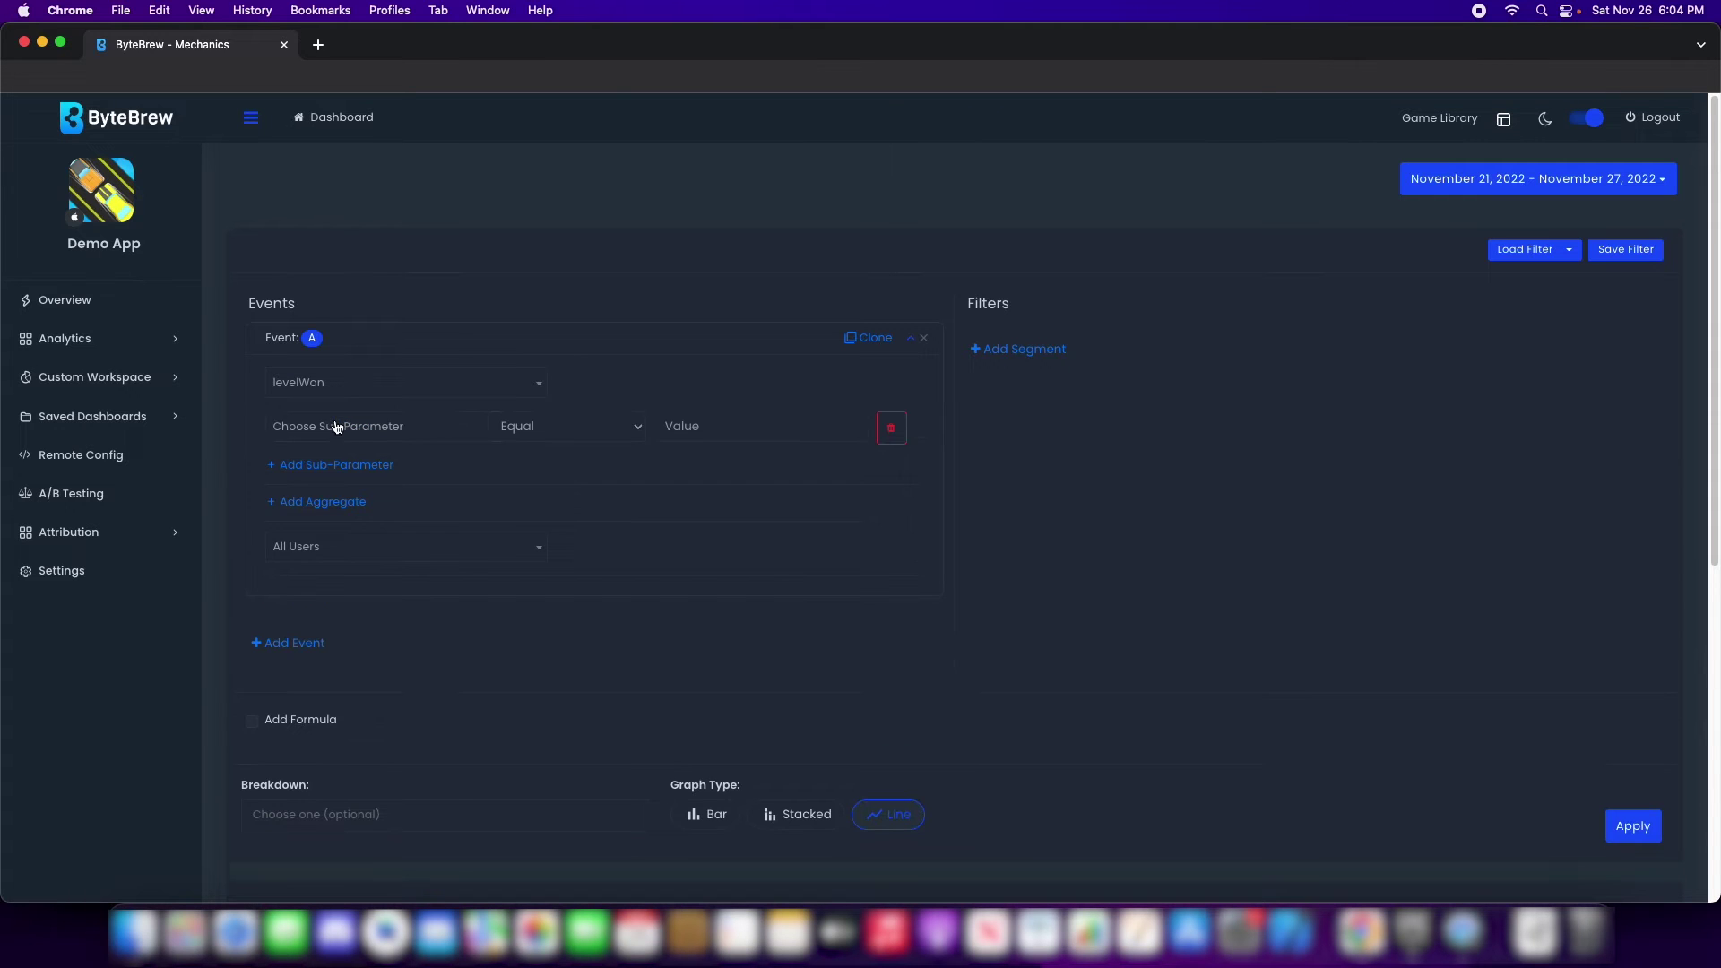
{"action": "left_click", "coordinate": [412, 431]}
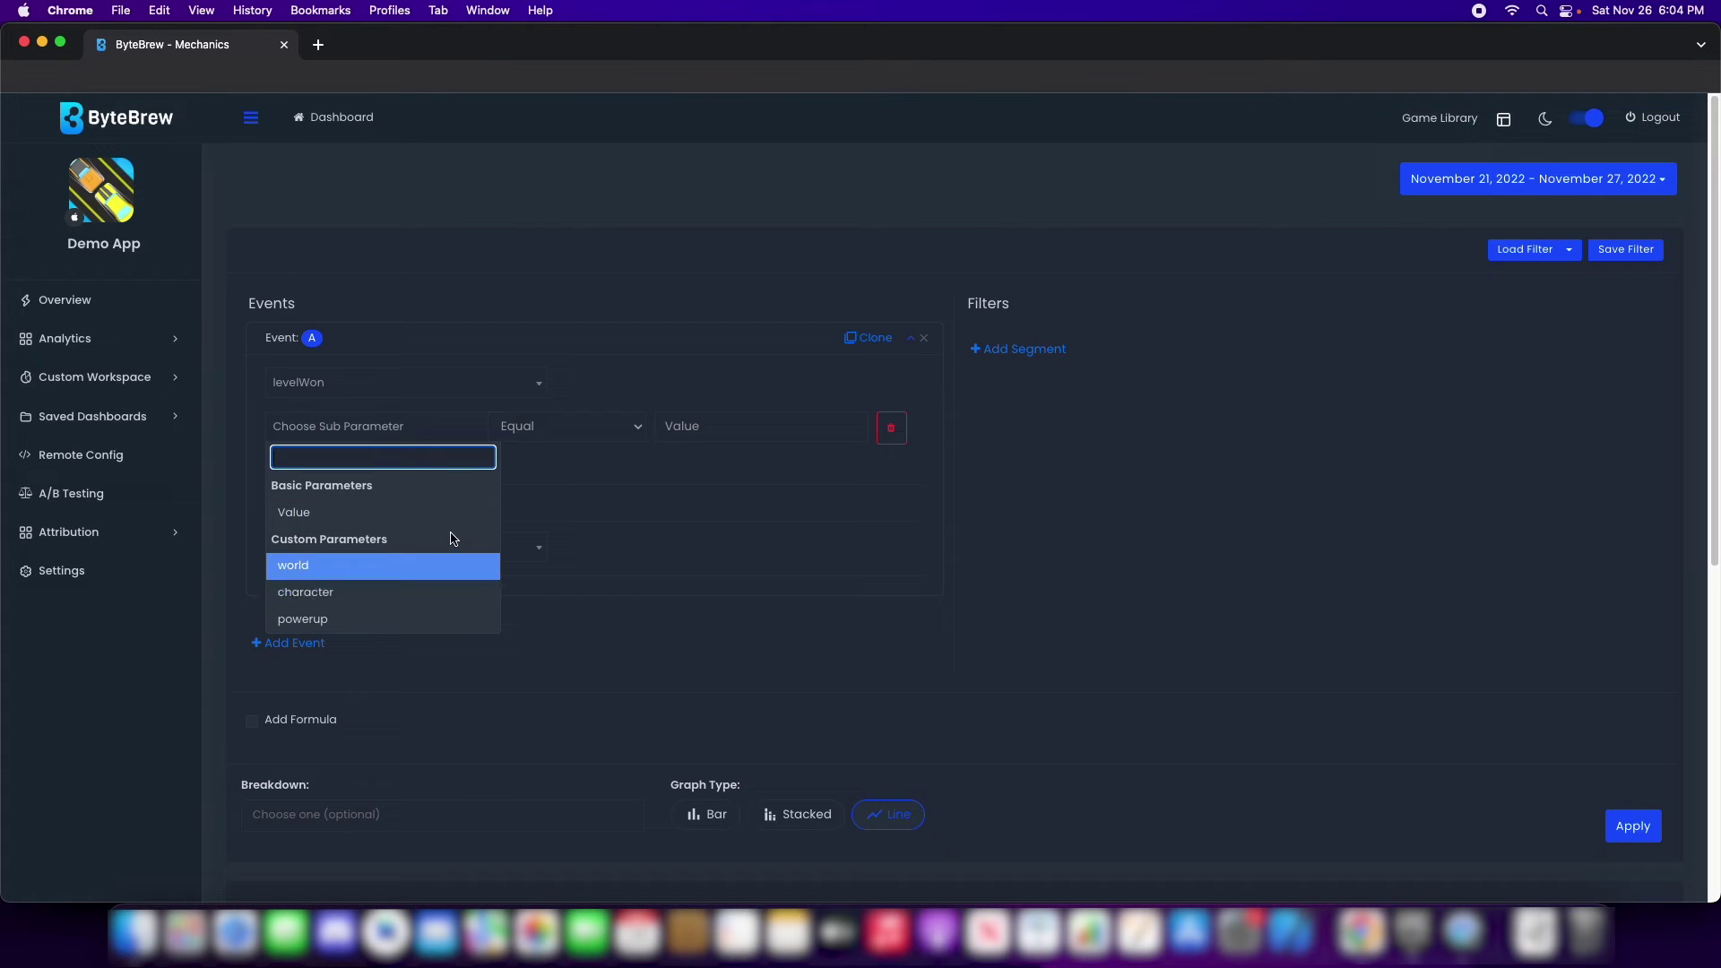
{"action": "left_click", "coordinate": [925, 419]}
{"action": "left_click", "coordinate": [890, 428]}
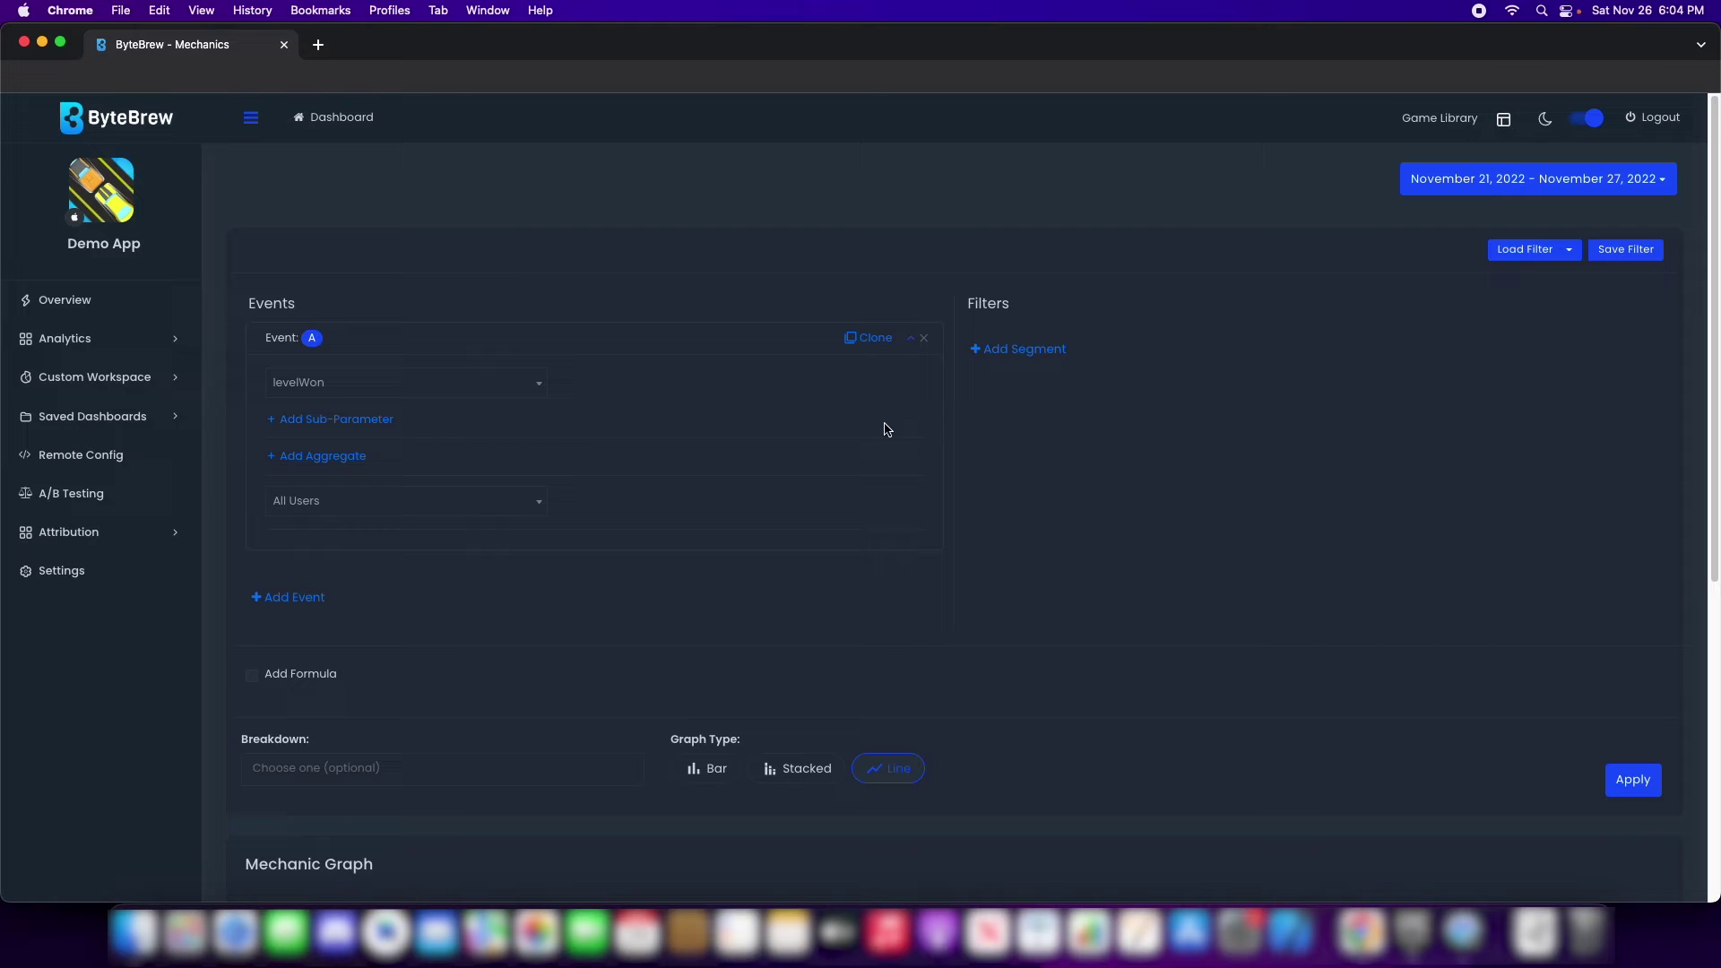
{"action": "left_click", "coordinate": [313, 457]}
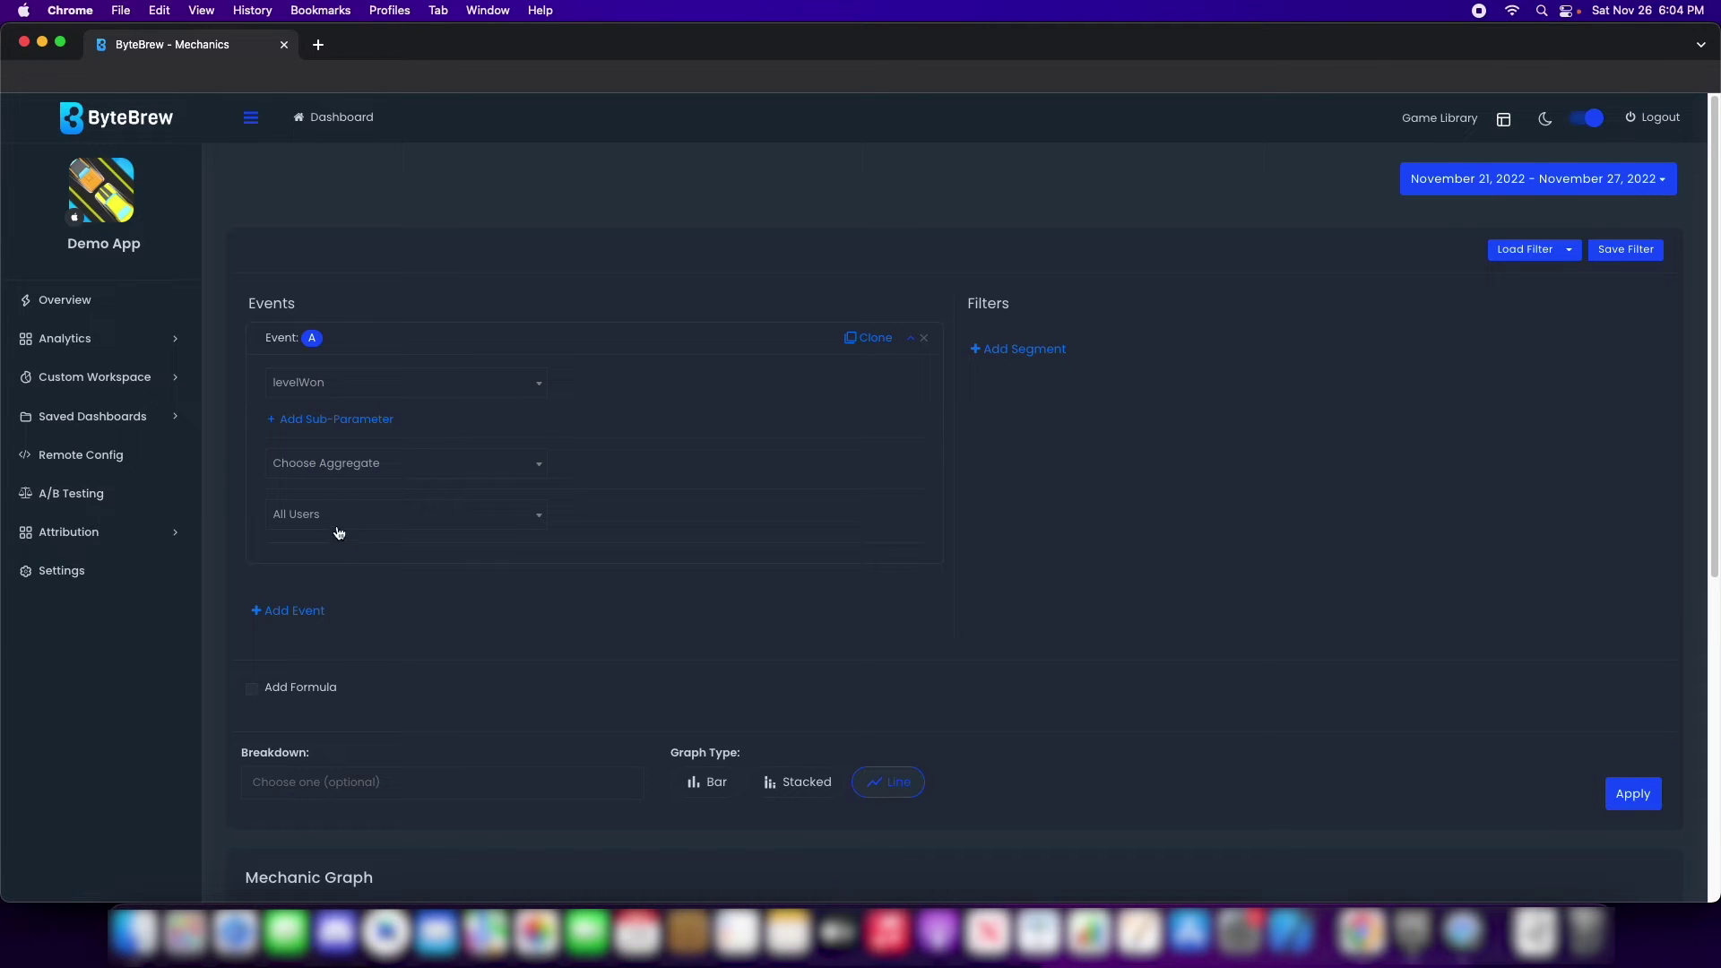
- Switch levelWon's aggregate from Count (Default) to Sub-Parameter Aggregation
{"action": "left_click", "coordinate": [354, 476]}
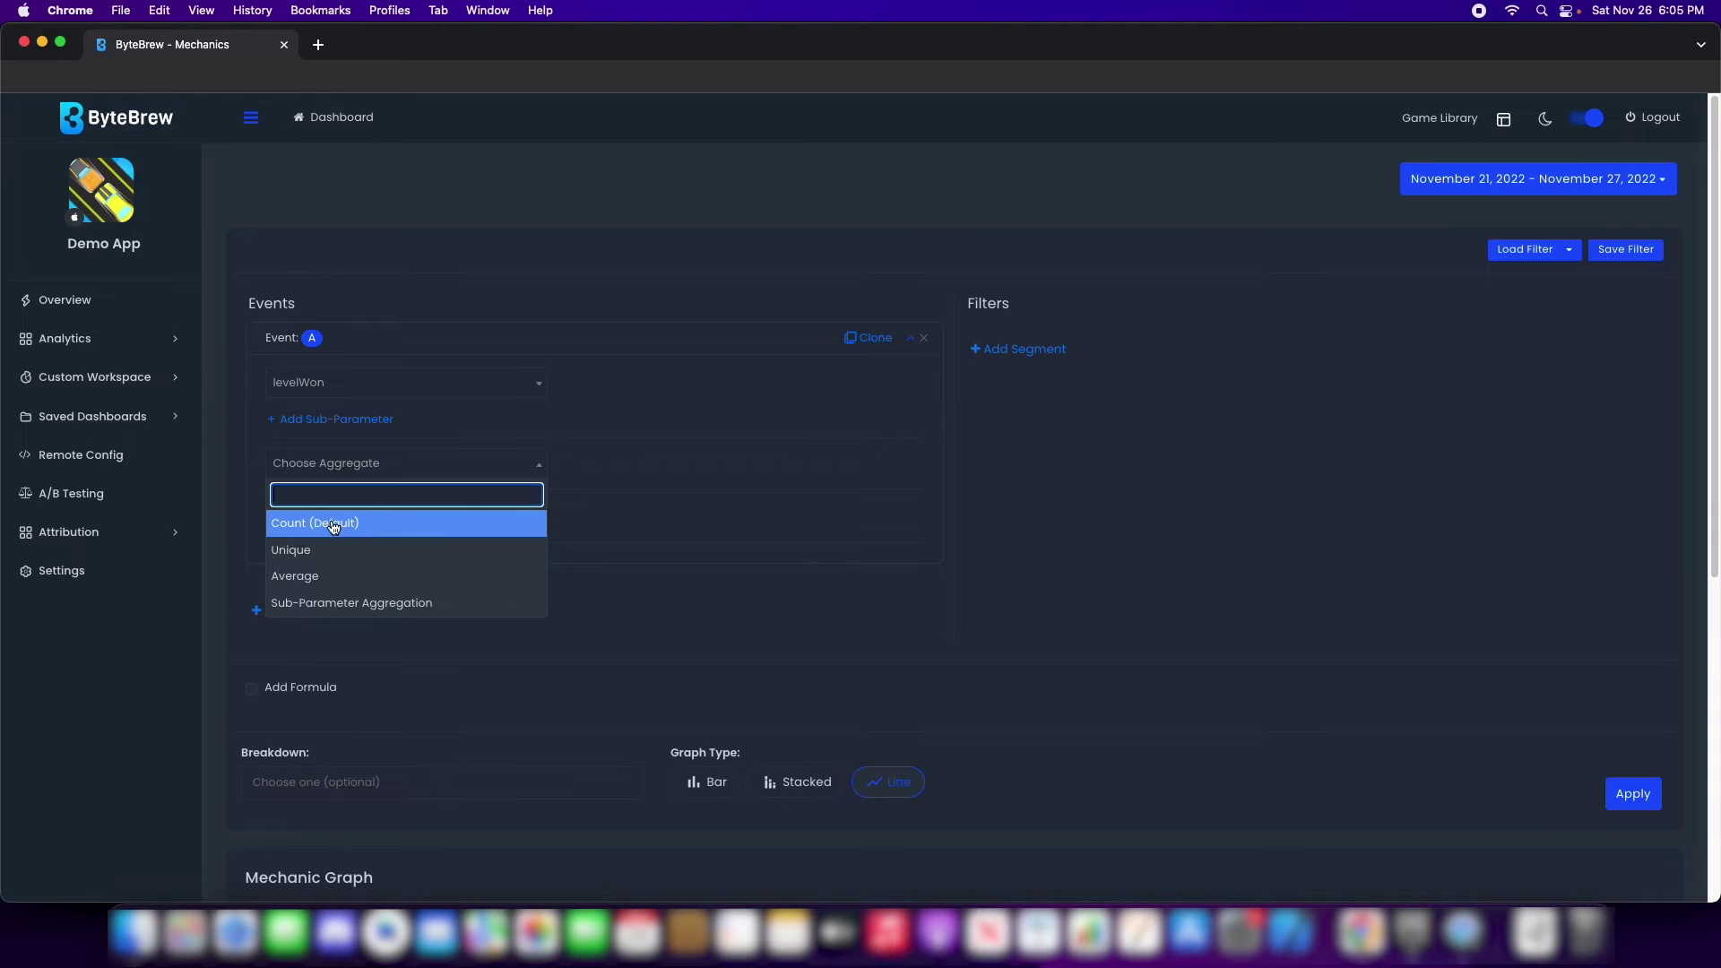
{"action": "left_click", "coordinate": [343, 525]}
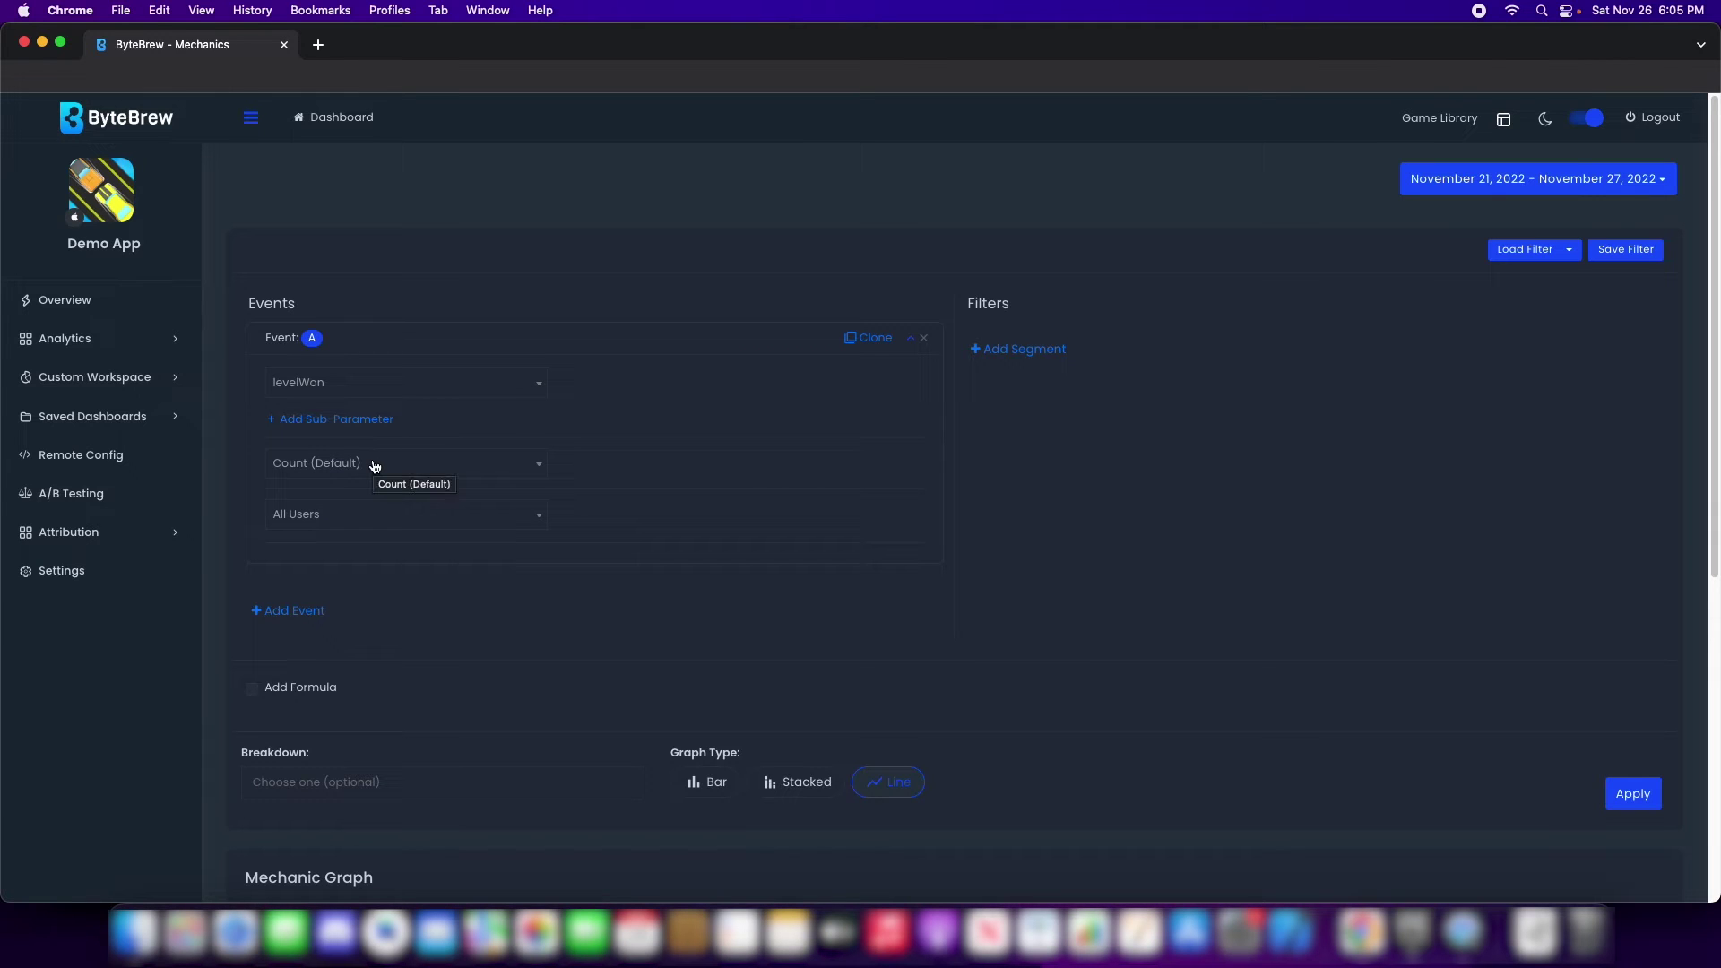
{"action": "left_click", "coordinate": [375, 465]}
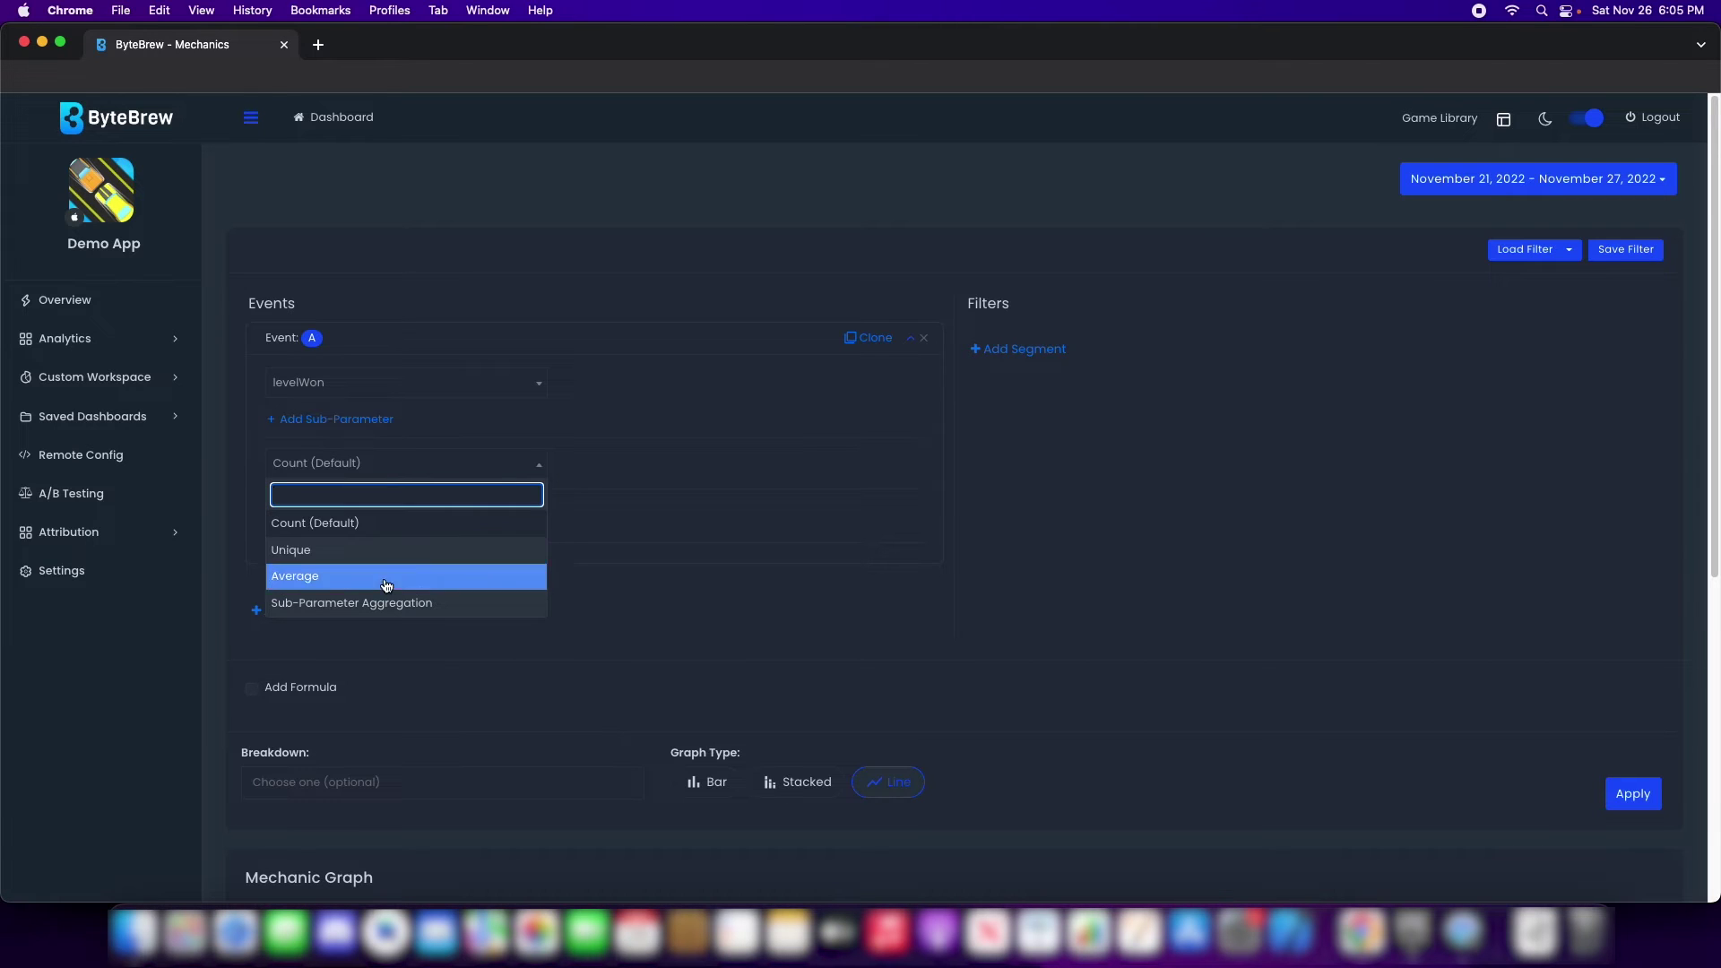
{"action": "left_click", "coordinate": [335, 603]}
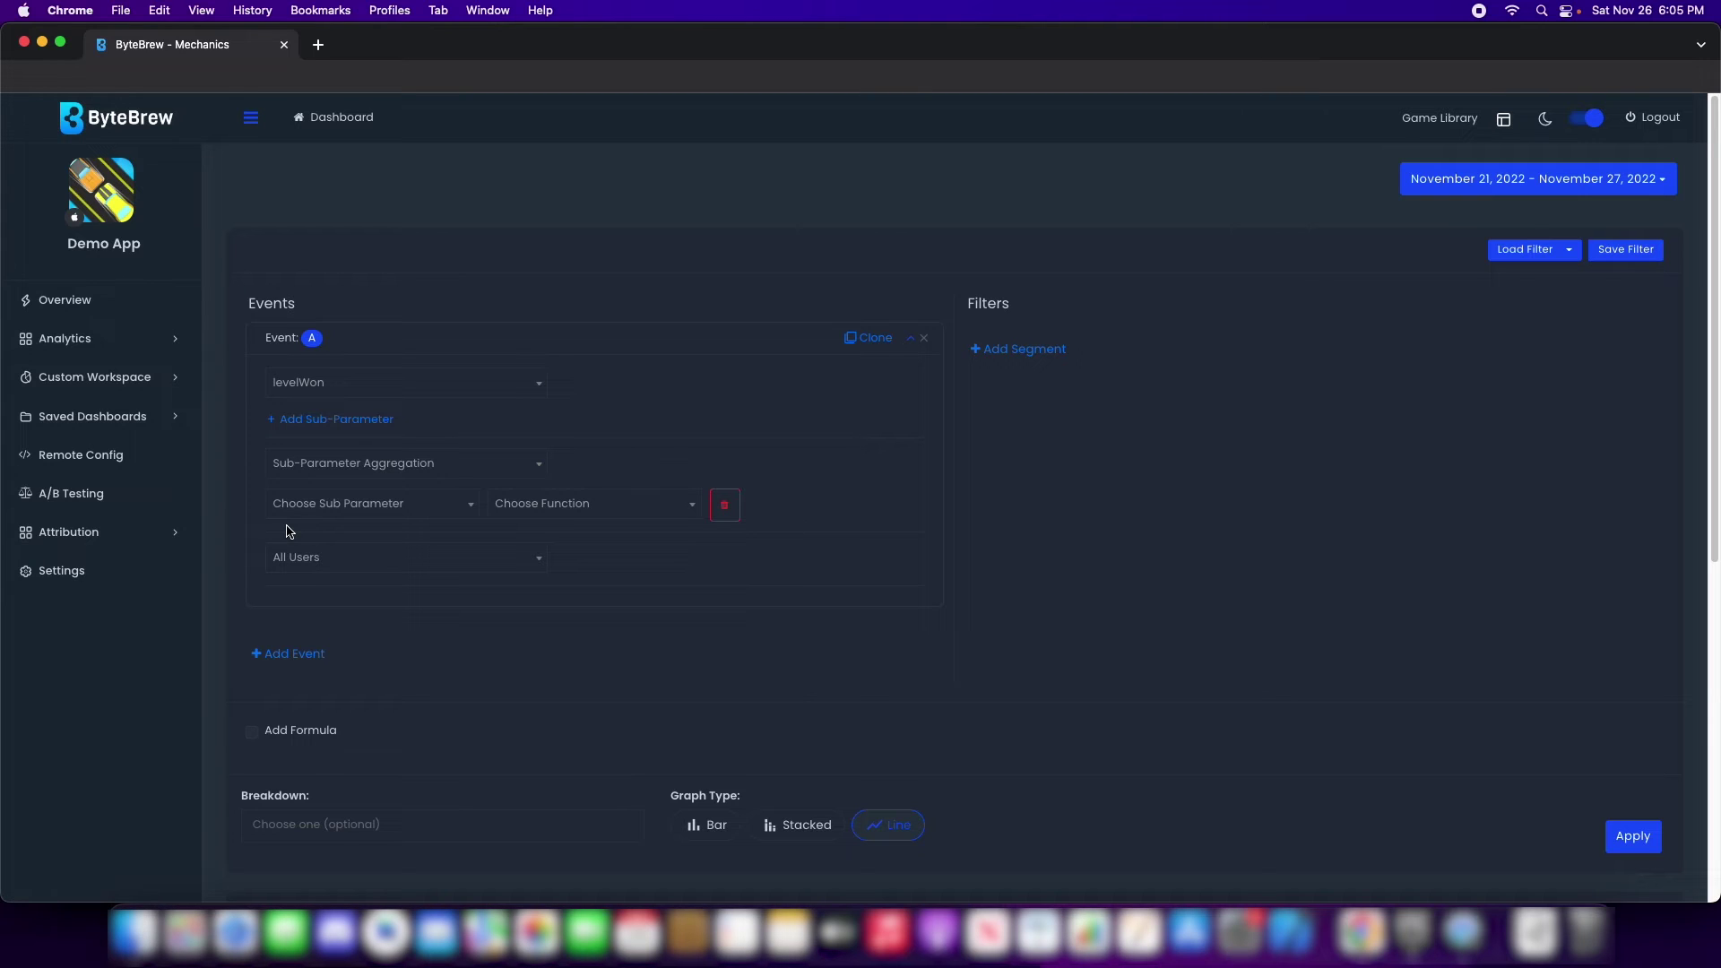
- Aggregate levelWon on the world sub-parameter using the MEDIAN function
{"action": "left_click", "coordinate": [339, 509]}
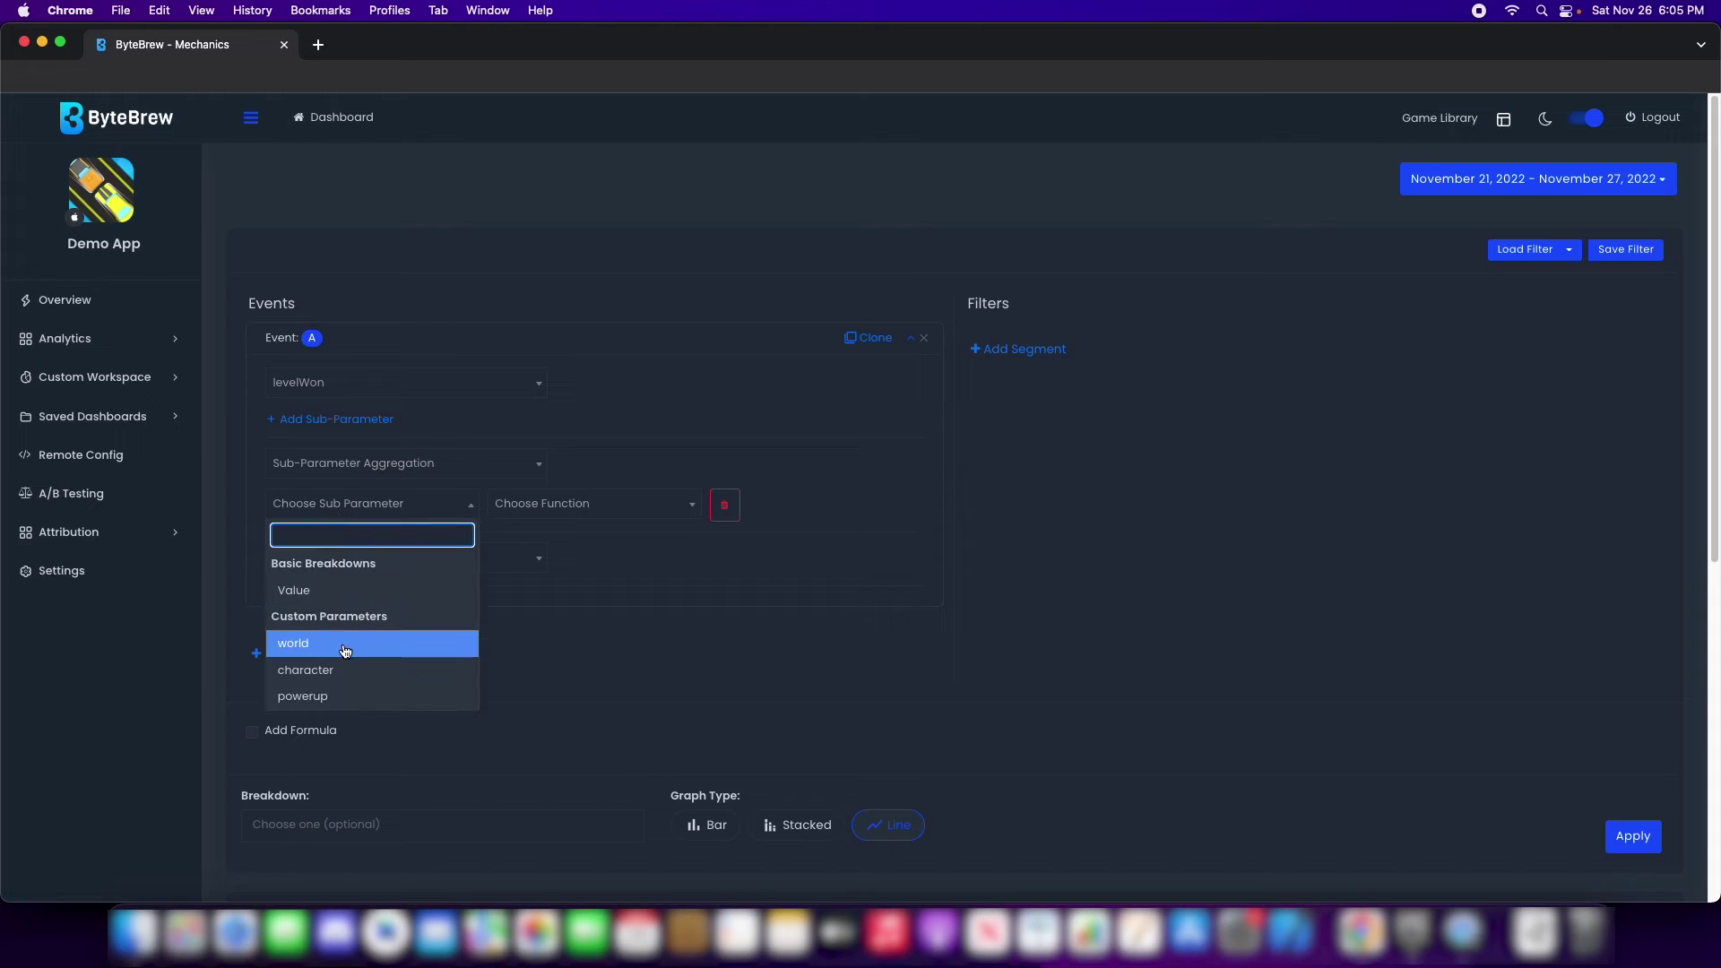
{"action": "left_click", "coordinate": [295, 645]}
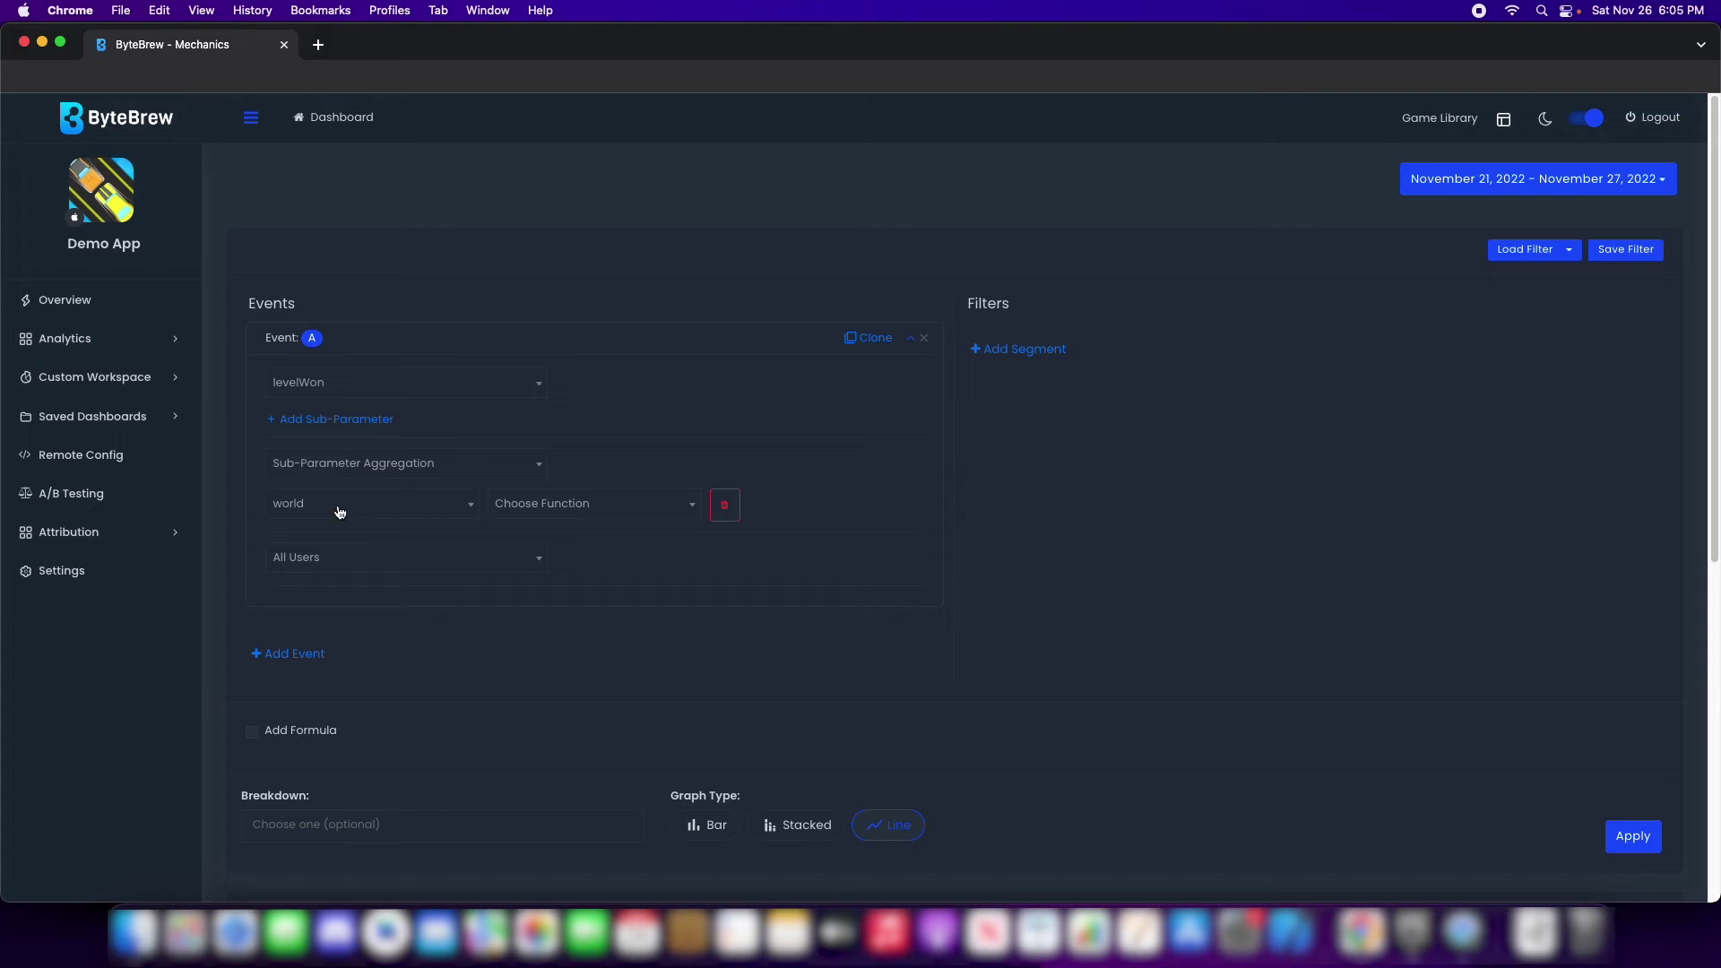
{"action": "left_click", "coordinate": [528, 506]}
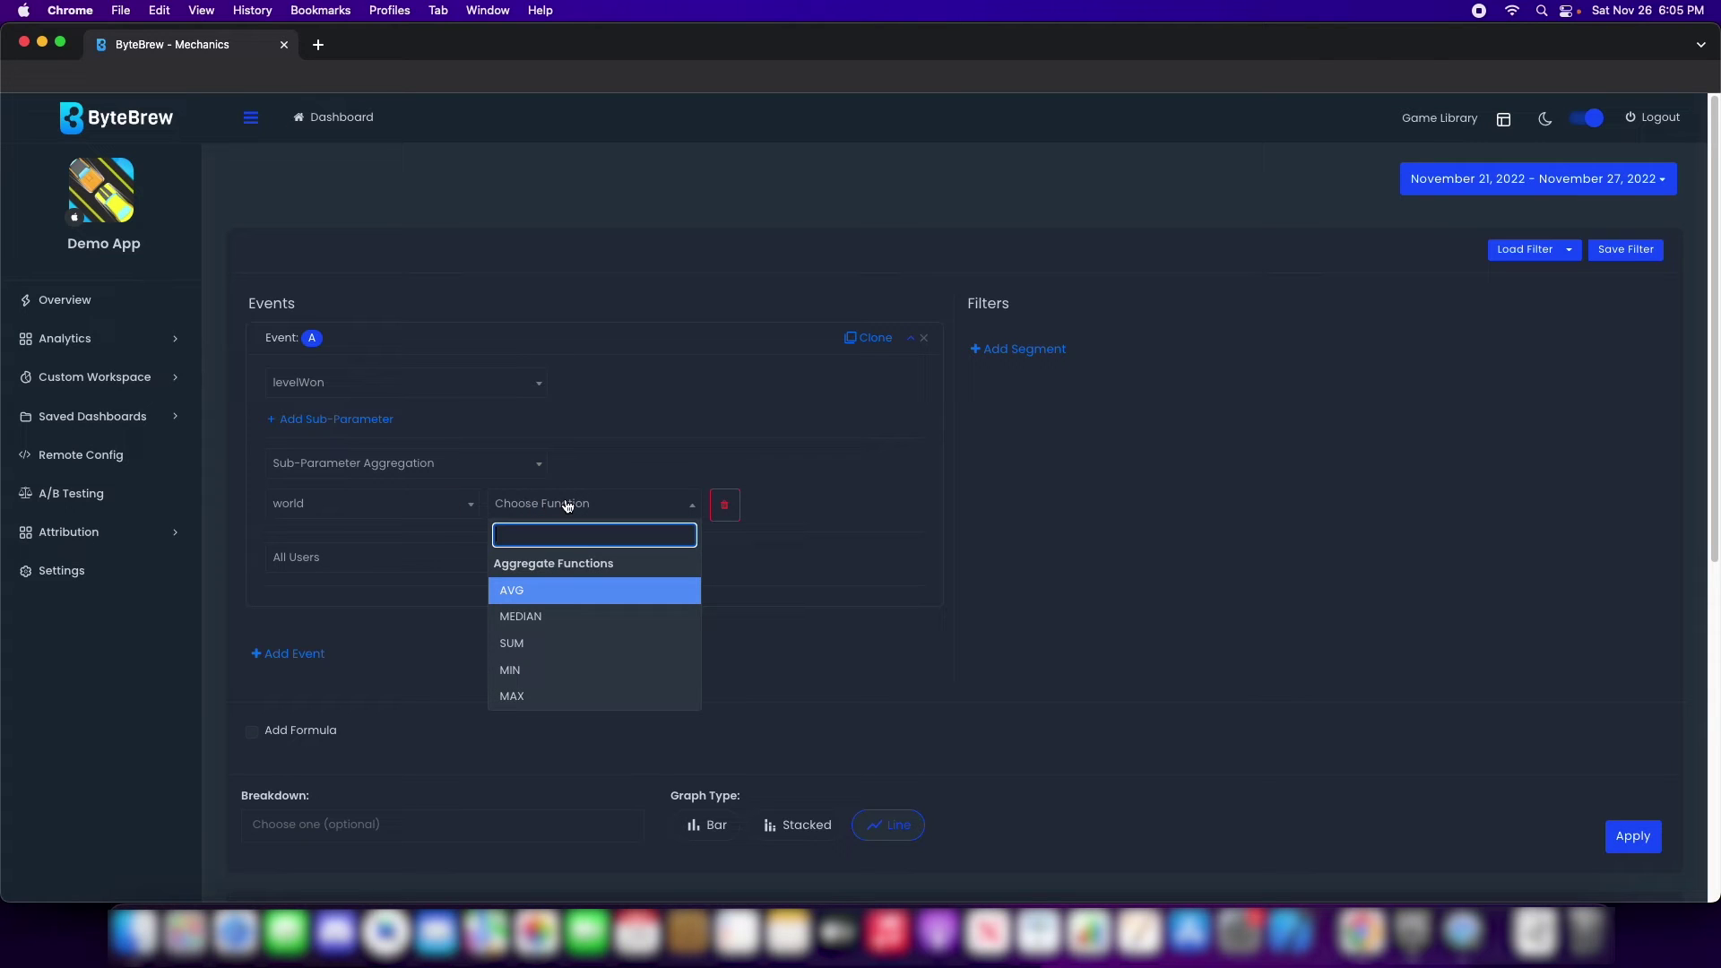
{"action": "left_click", "coordinate": [571, 628]}
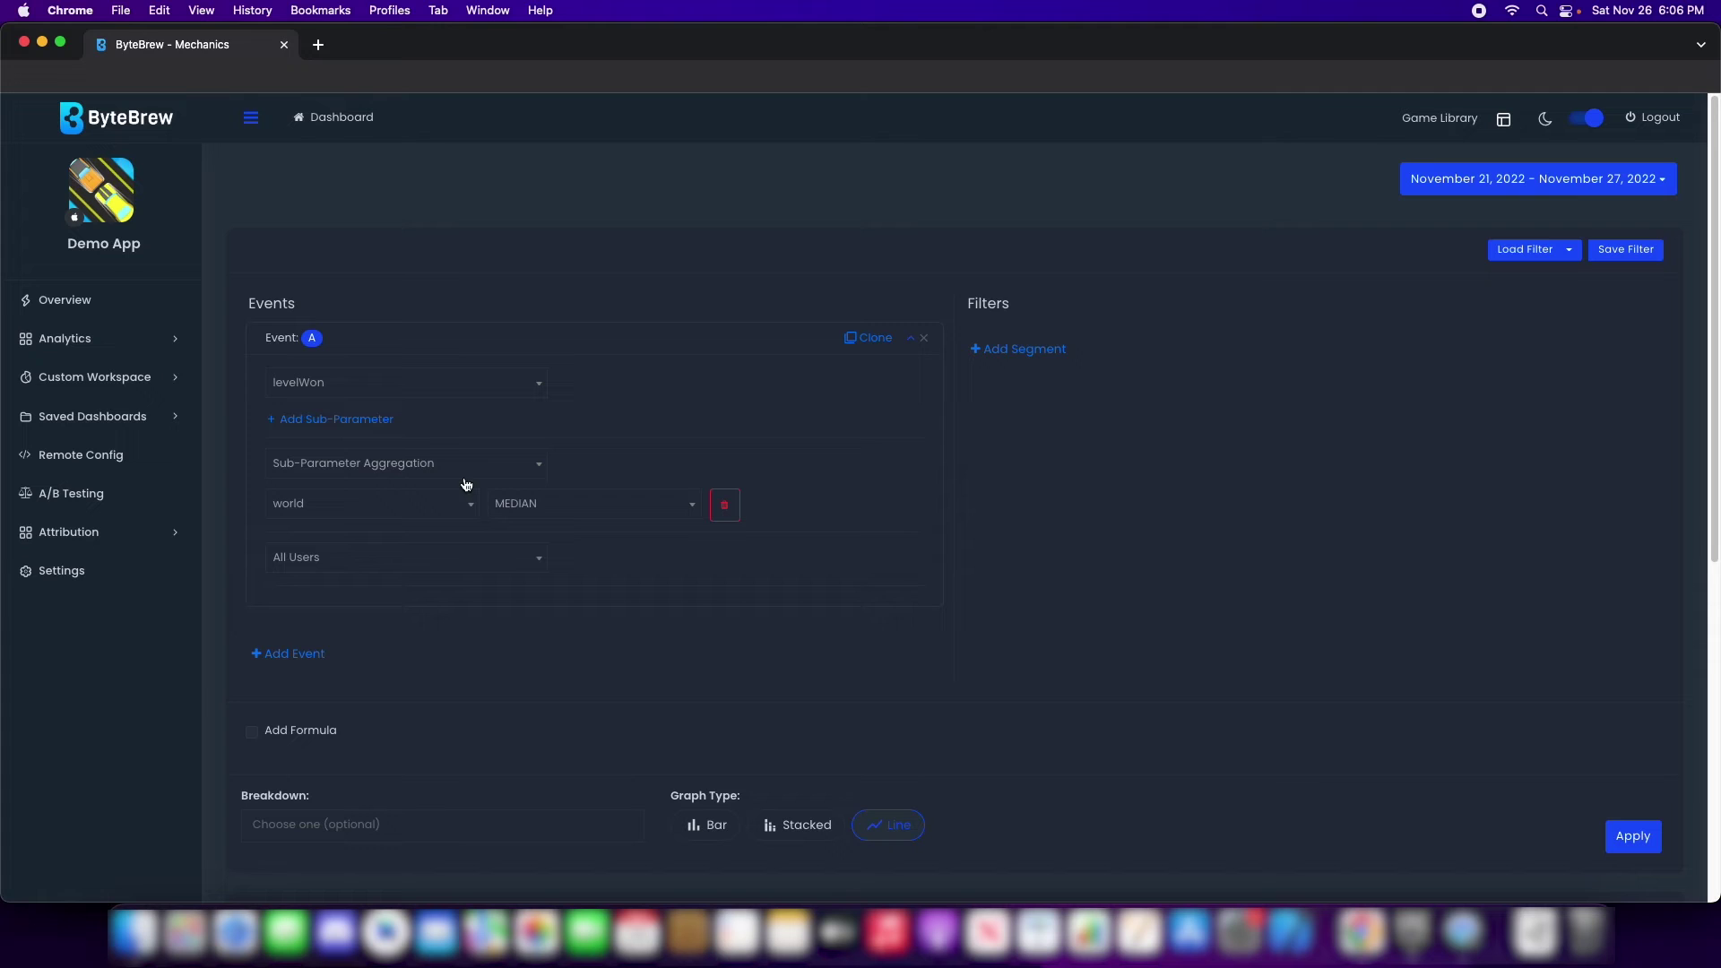
{"action": "left_click", "coordinate": [645, 507]}
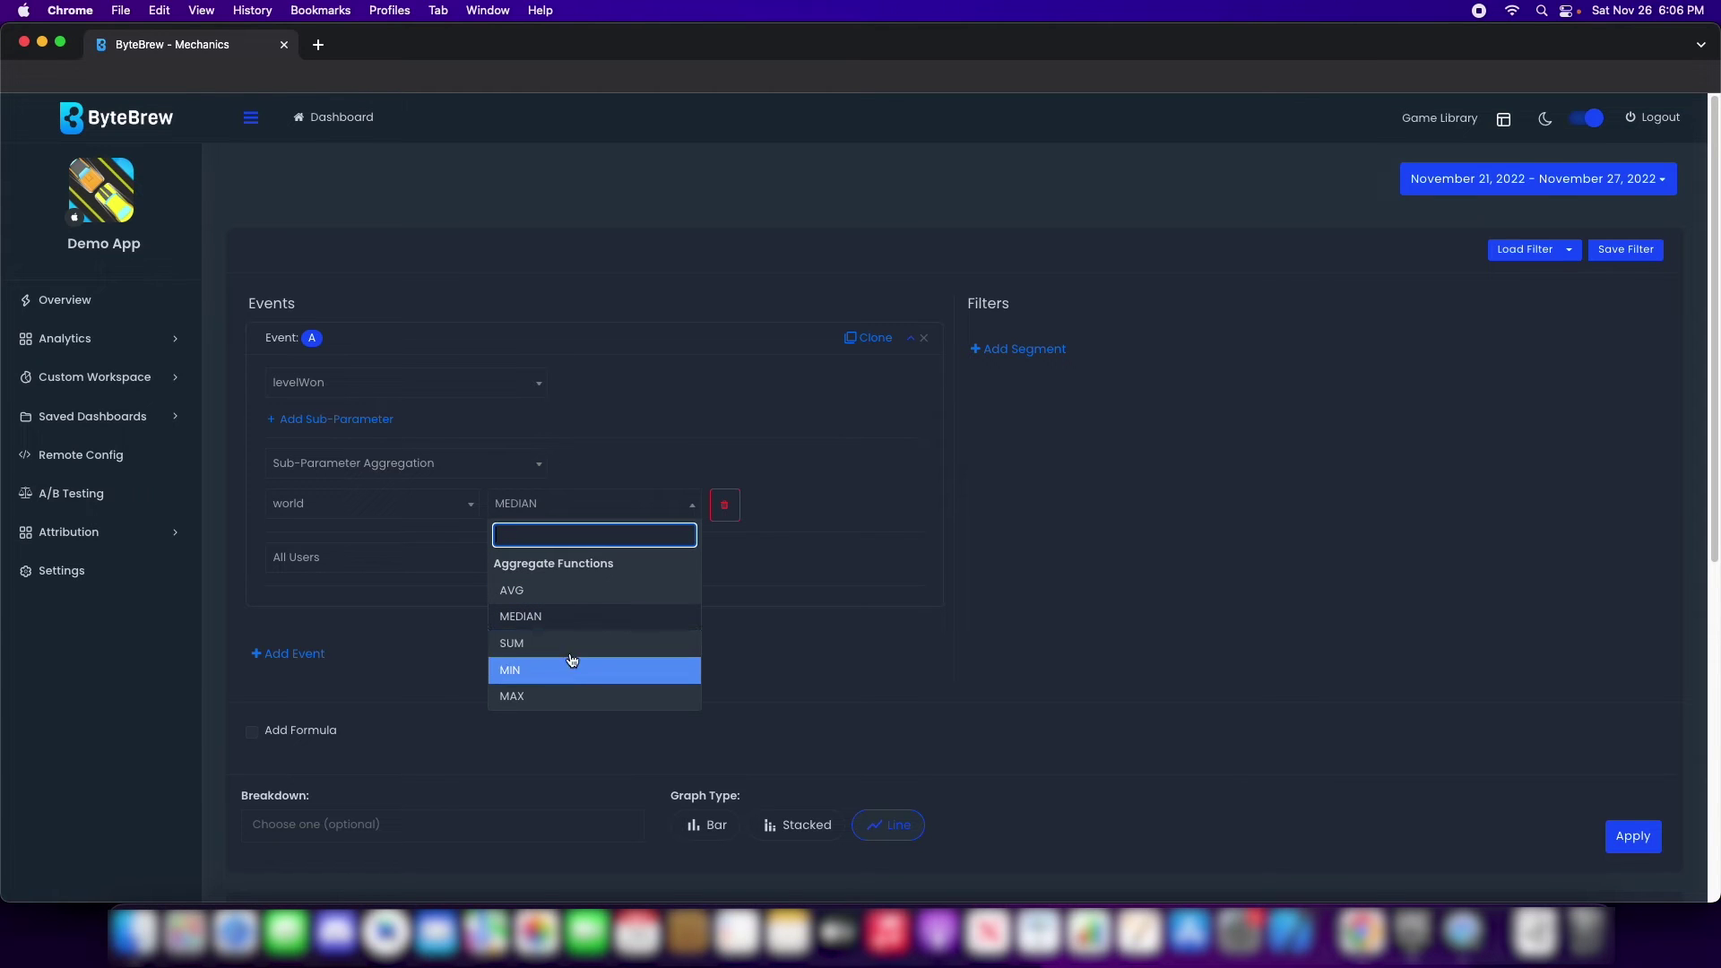
{"action": "left_click", "coordinate": [773, 500]}
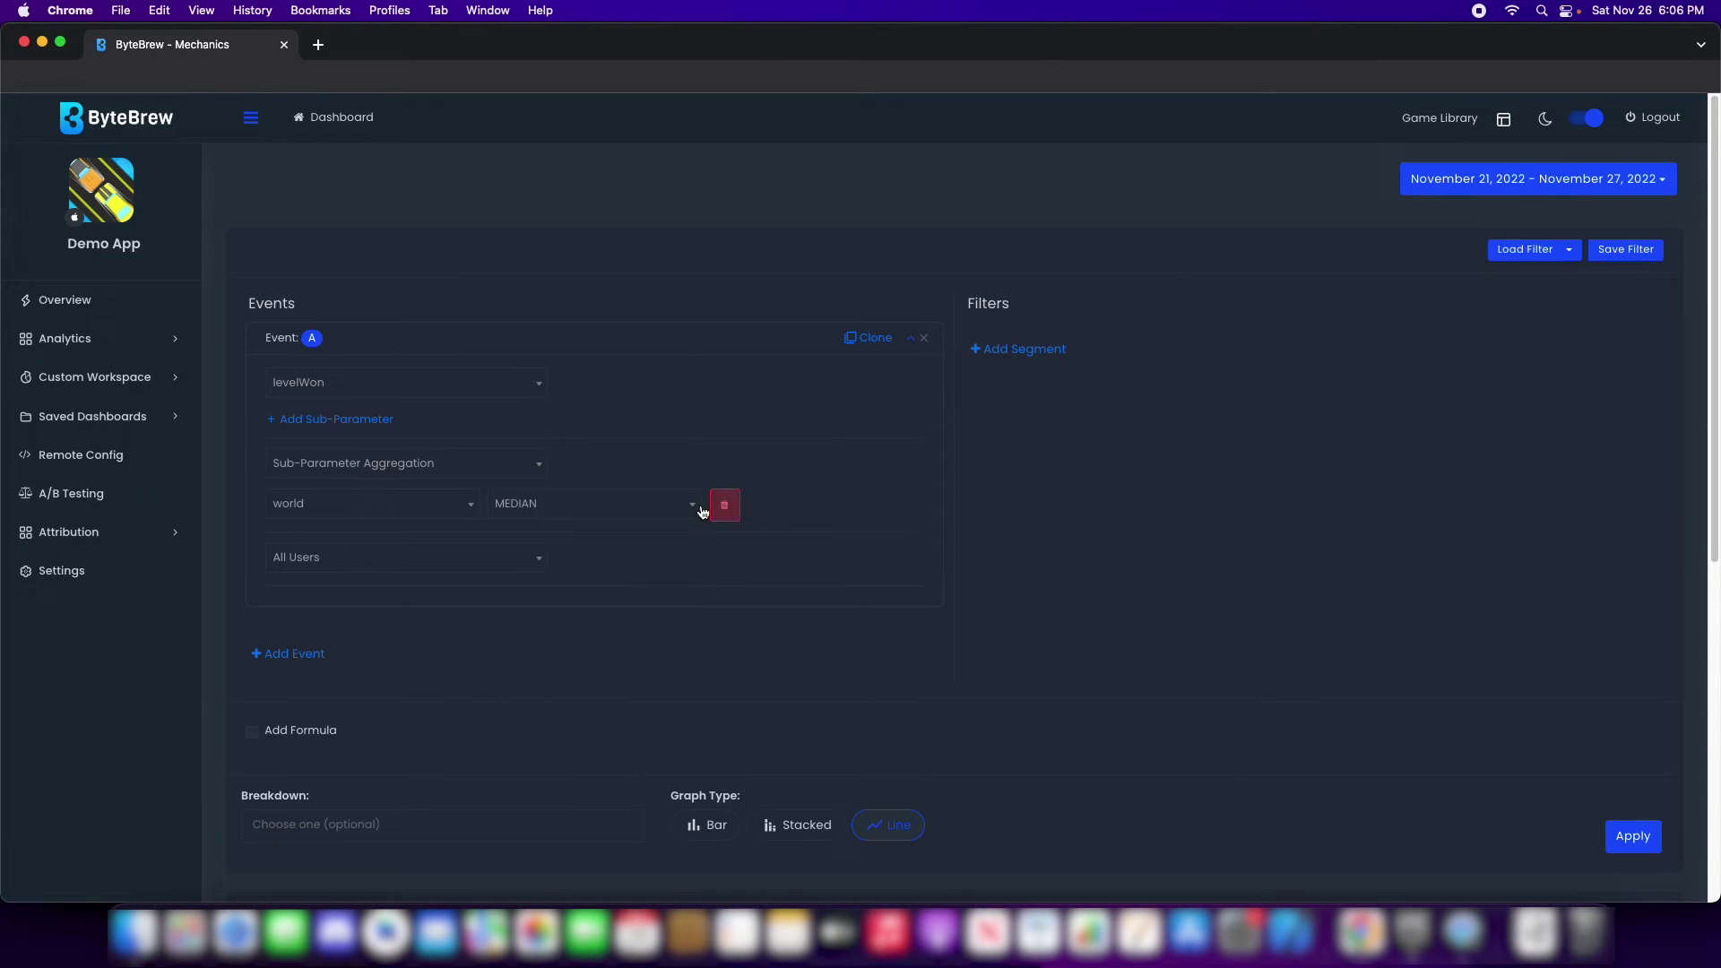
- Delete the world/MEDIAN row and set the aggregate back to Count (Default)
{"action": "left_click", "coordinate": [724, 504]}
{"action": "left_click", "coordinate": [518, 473]}
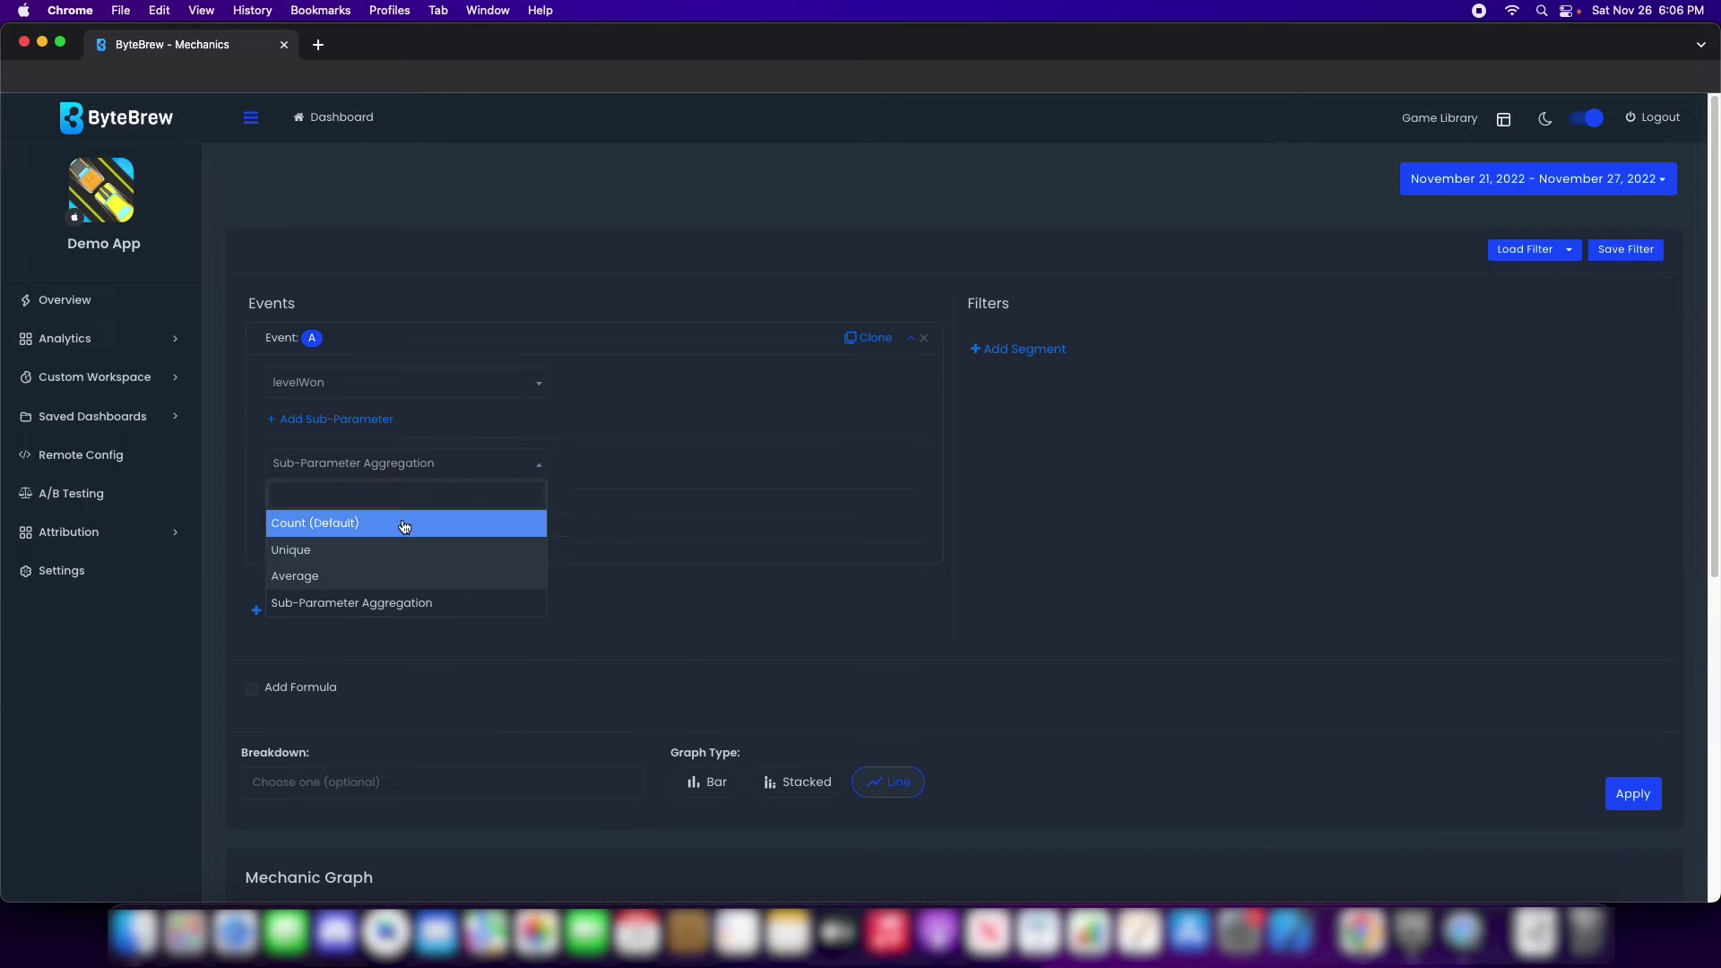
{"action": "left_click", "coordinate": [385, 524]}
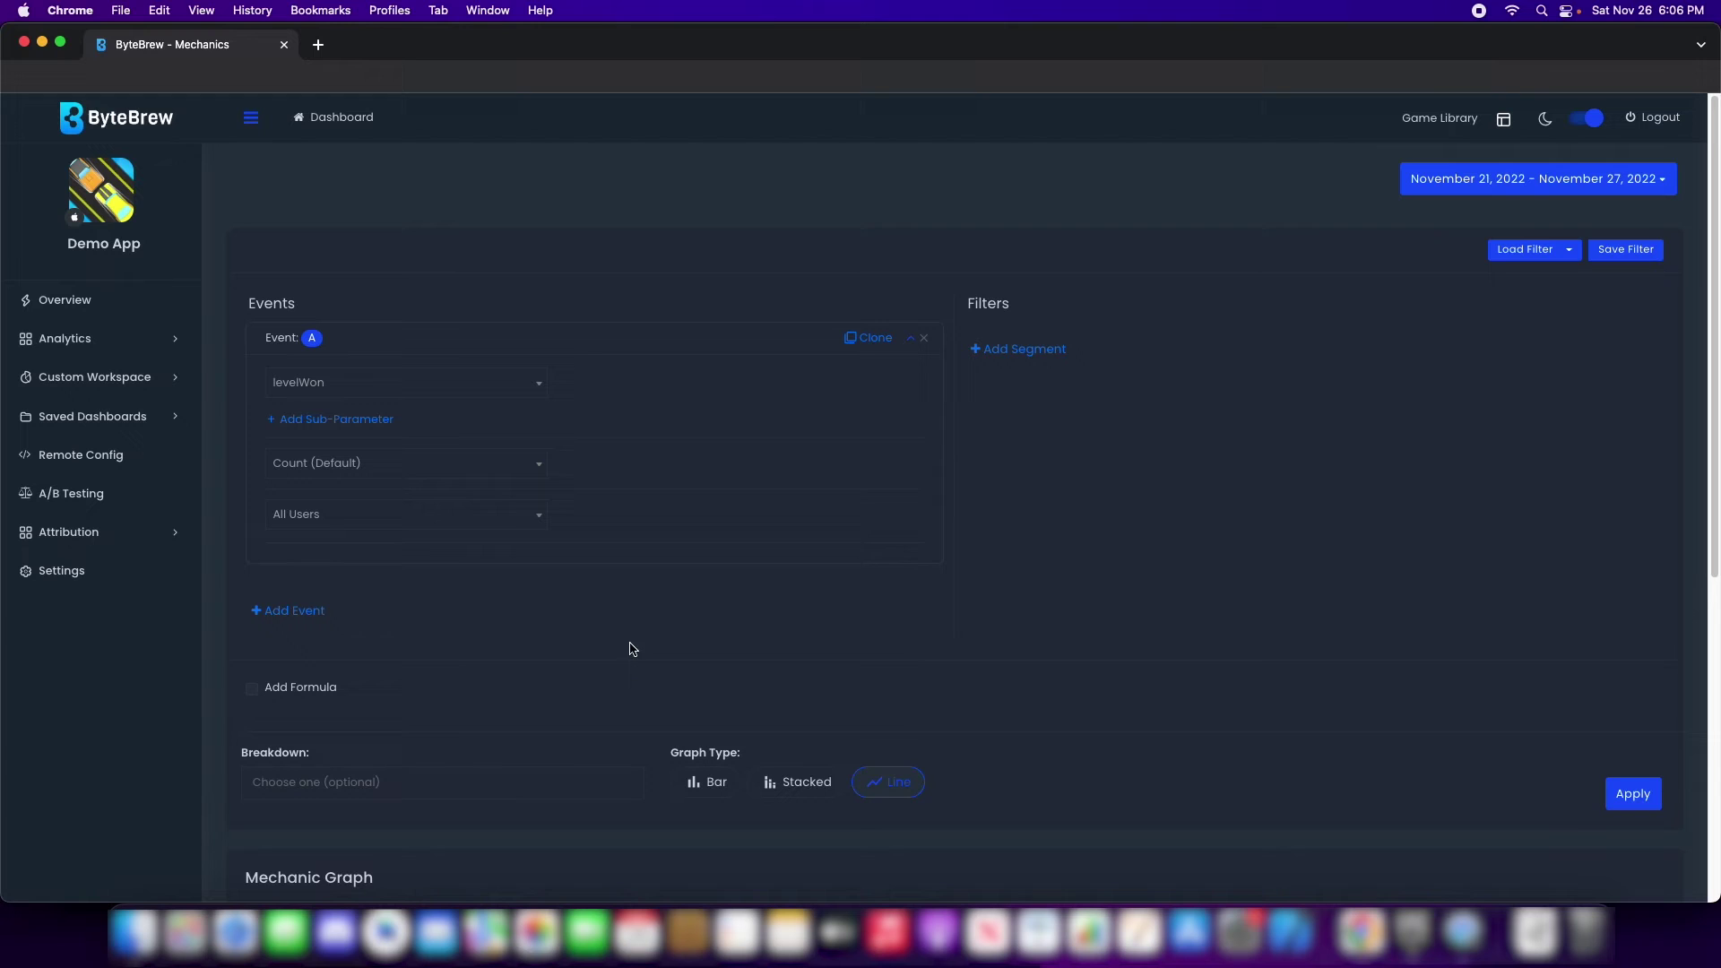
- Break results down by GEO, world and character, and choose the Bar graph type
{"action": "scroll", "coordinate": [491, 705], "scroll_direction": "down", "scroll_amount": 3}
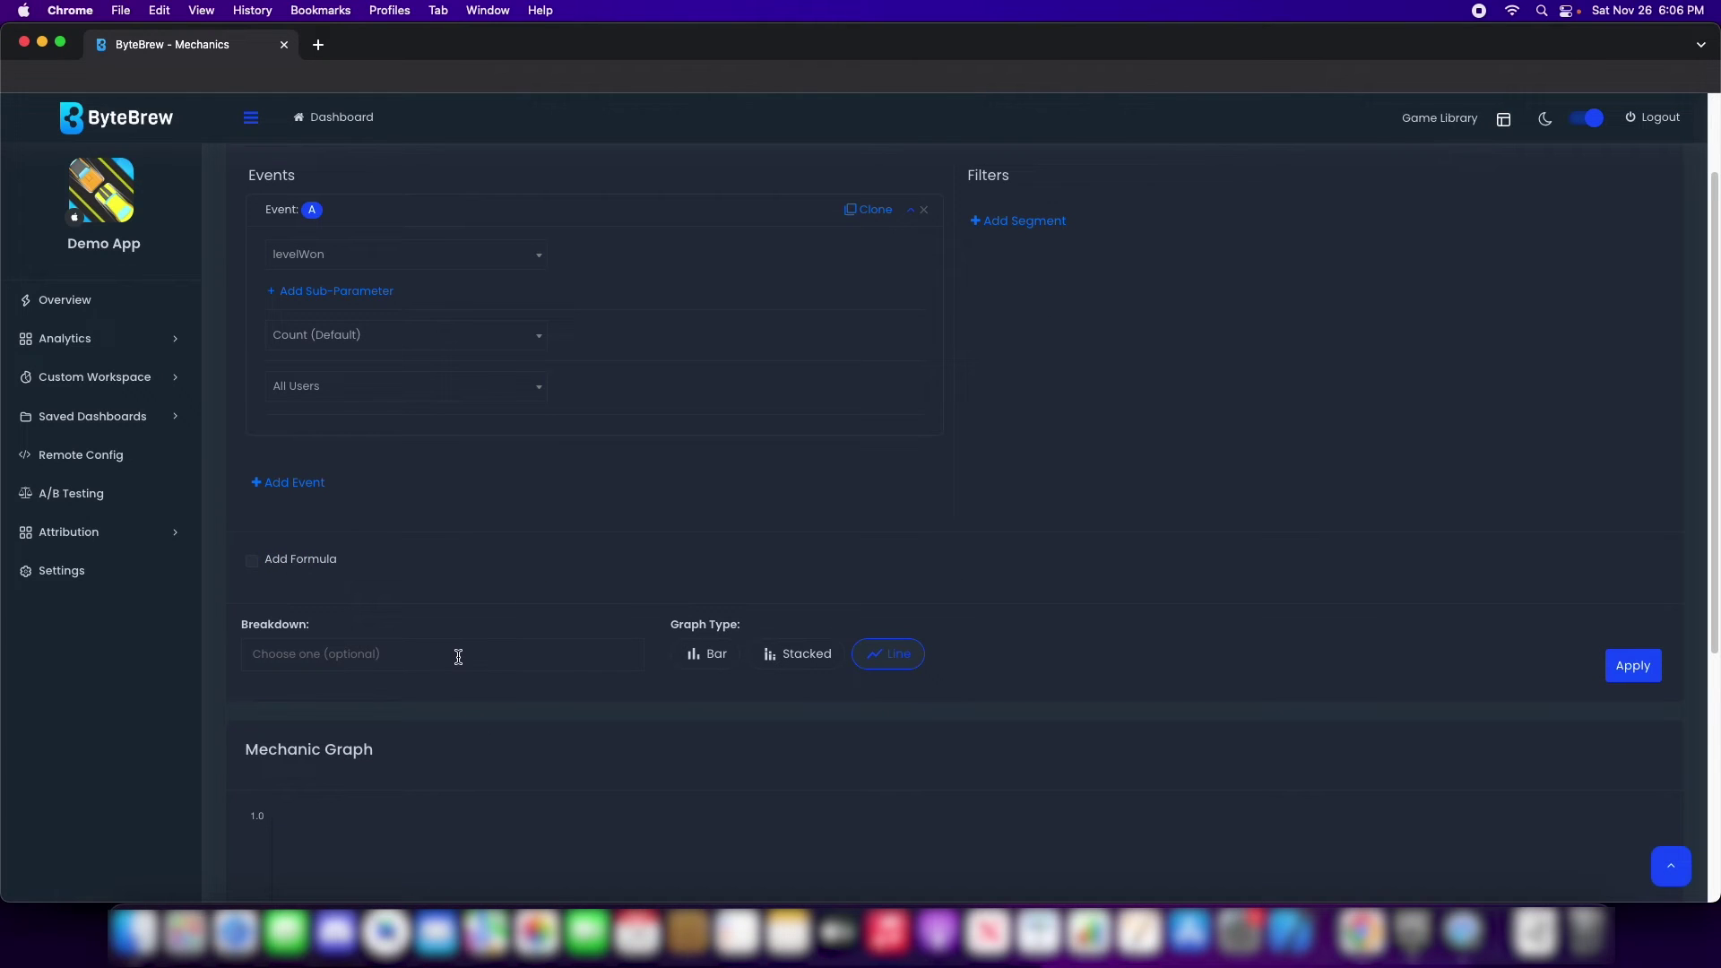
{"action": "left_click", "coordinate": [328, 660]}
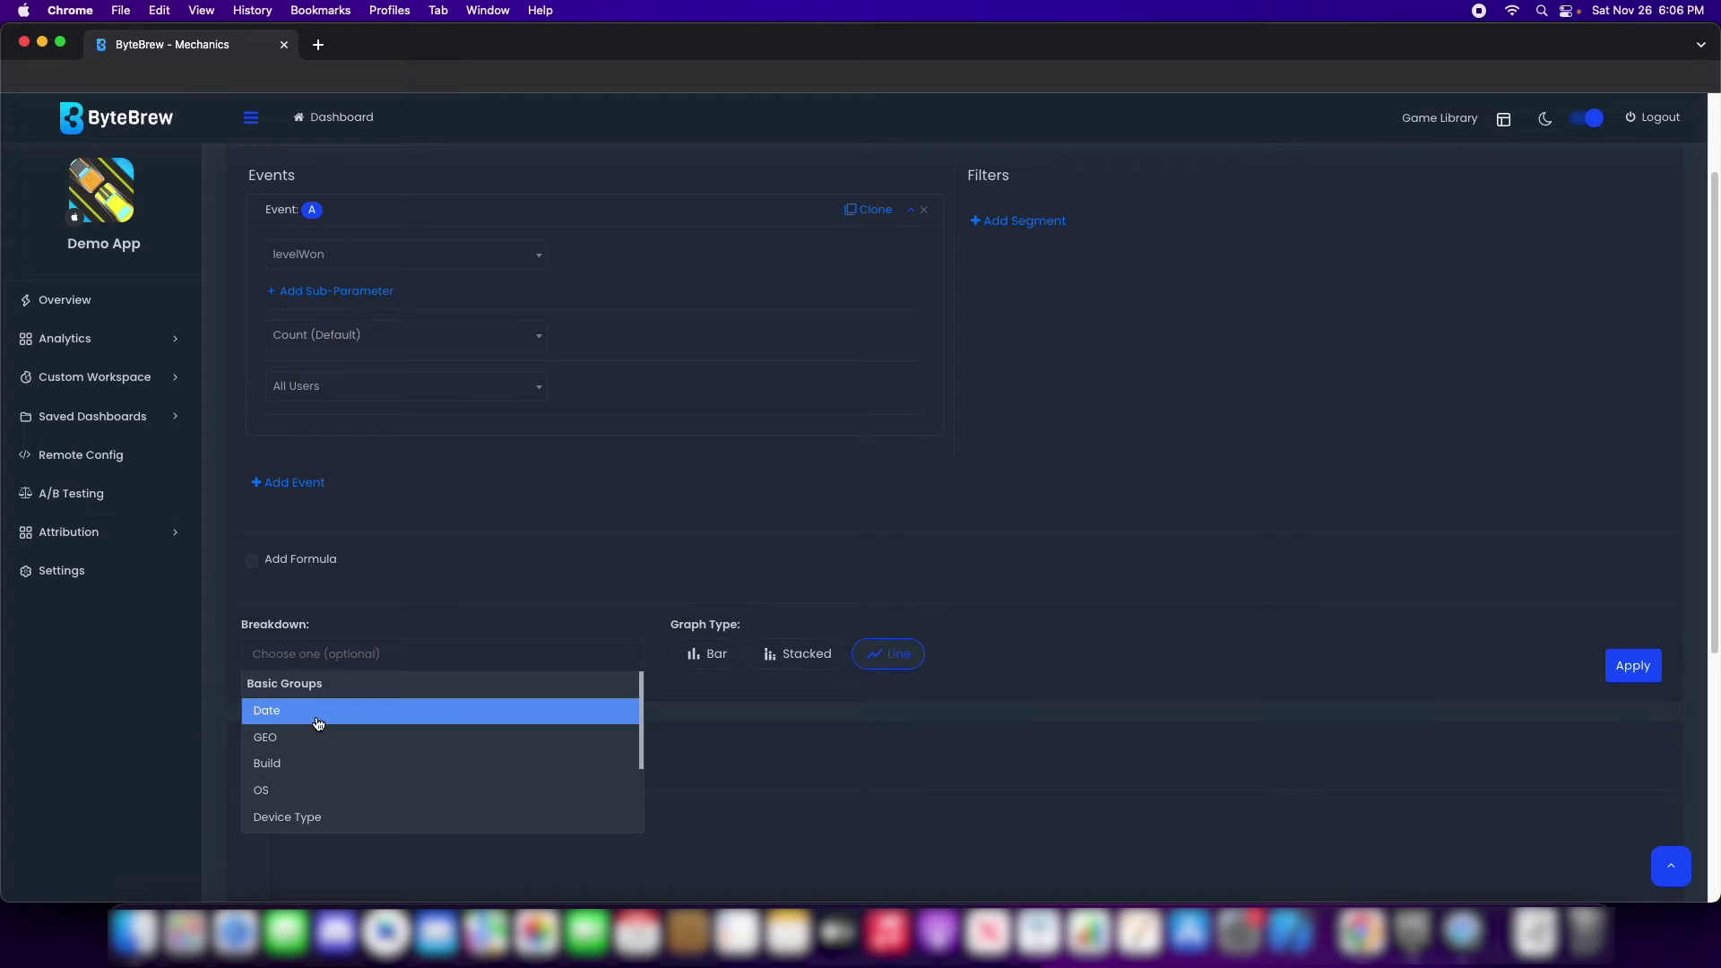
{"action": "scroll", "coordinate": [300, 740], "scroll_direction": "down", "scroll_amount": 3}
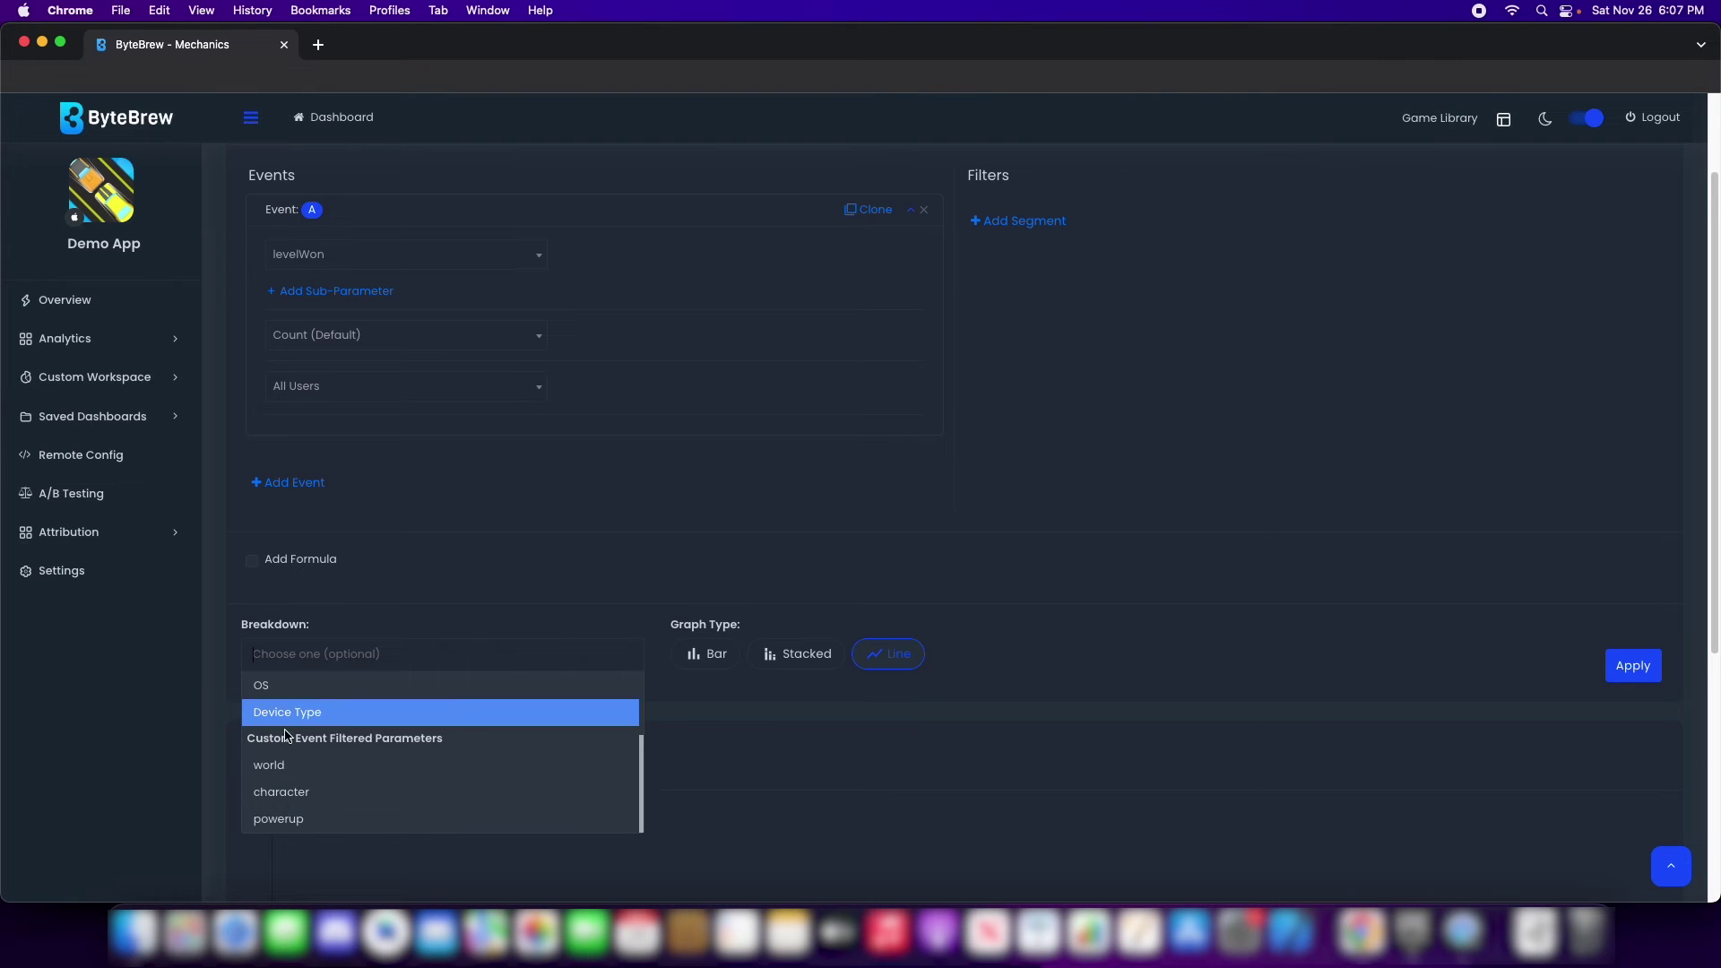
{"action": "scroll", "coordinate": [296, 730], "scroll_direction": "up", "scroll_amount": 2}
{"action": "left_click", "coordinate": [277, 693]}
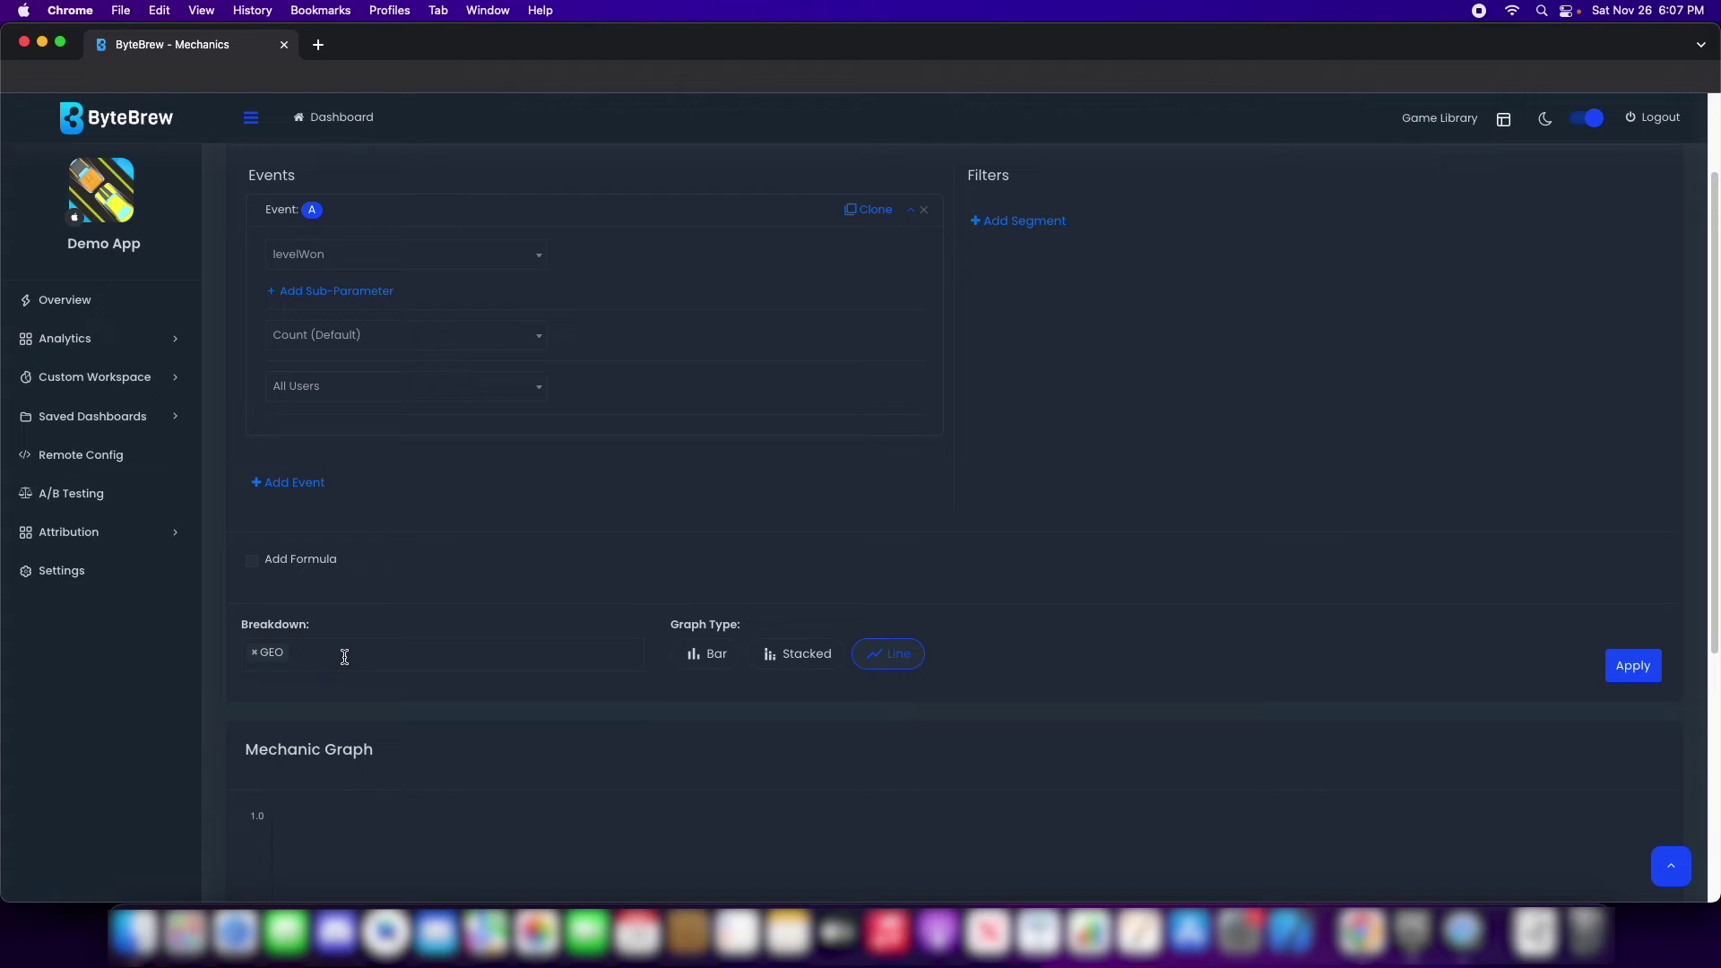
{"action": "left_click", "coordinate": [338, 657]}
{"action": "scroll", "coordinate": [373, 791], "scroll_direction": "down", "scroll_amount": 3}
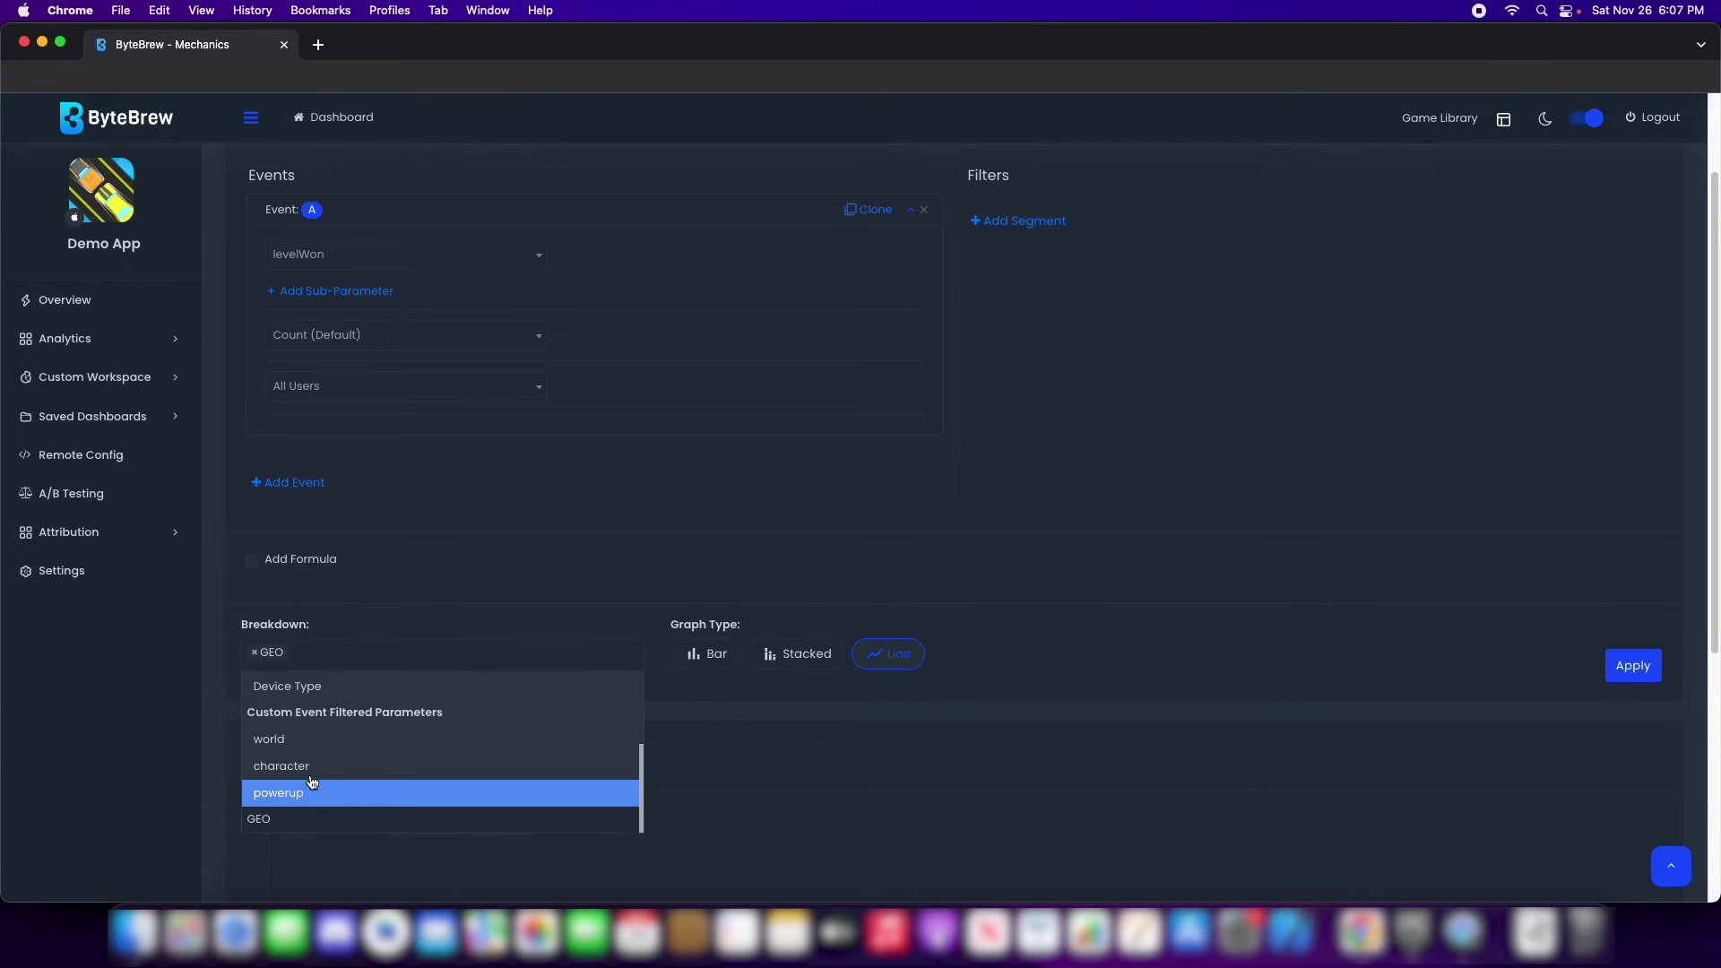
{"action": "left_click", "coordinate": [331, 739]}
{"action": "left_click", "coordinate": [383, 670]}
{"action": "scroll", "coordinate": [318, 770], "scroll_direction": "down", "scroll_amount": 3}
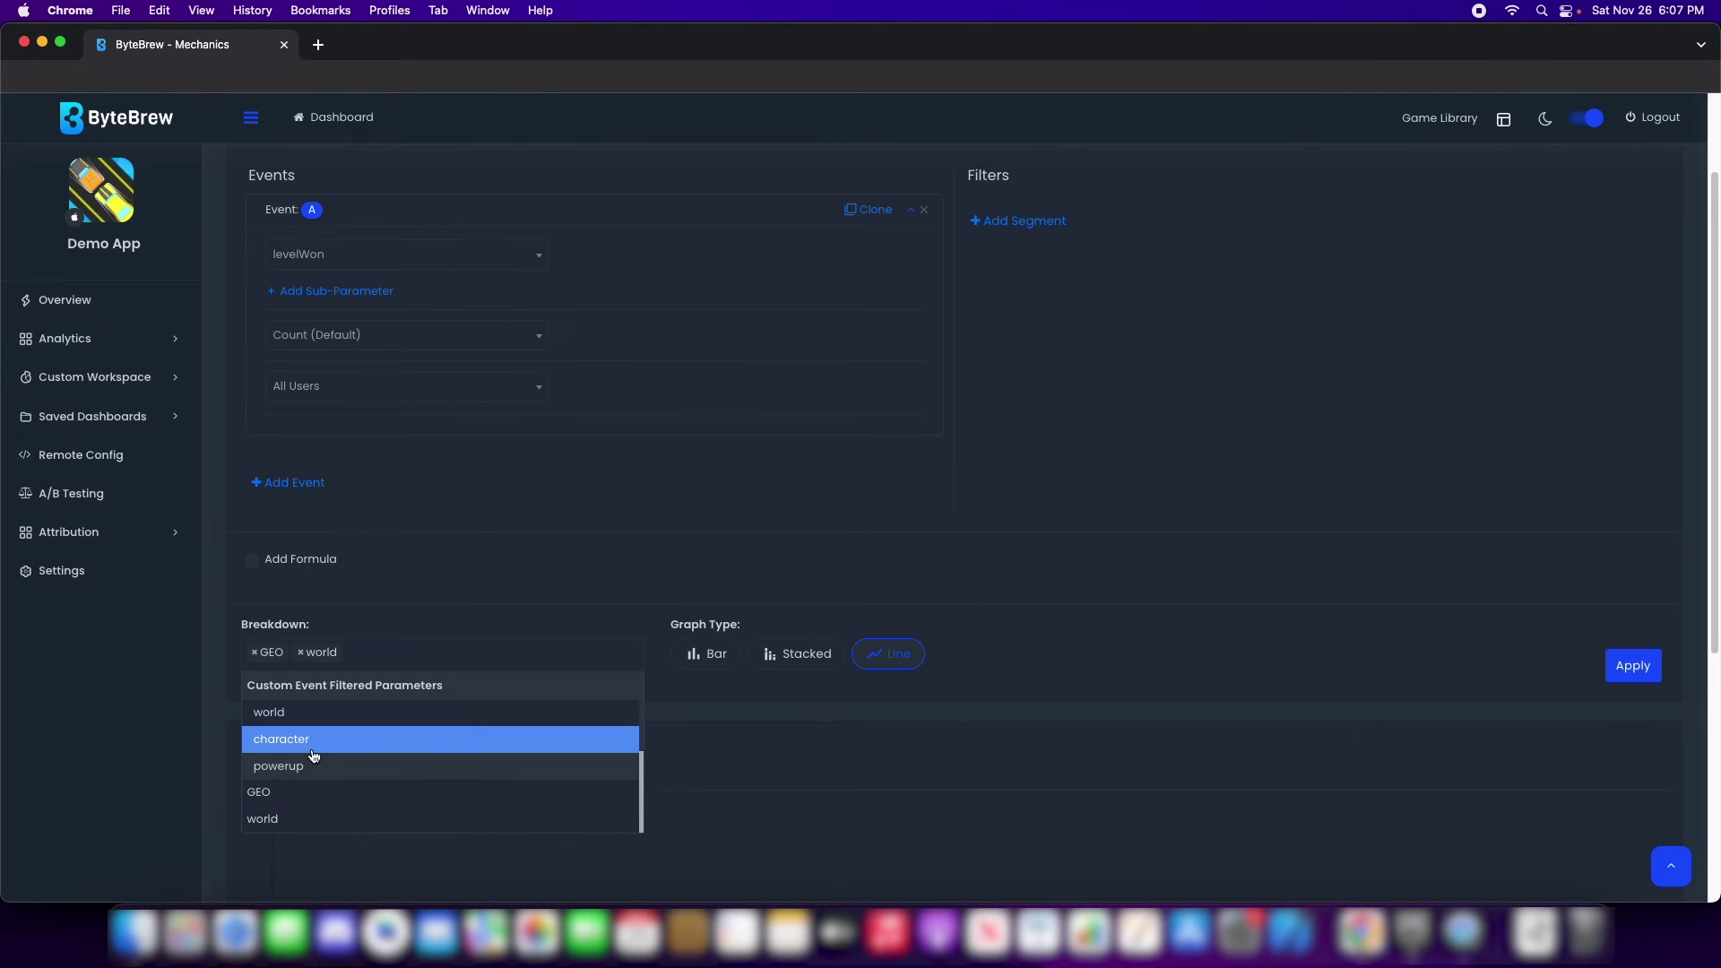
{"action": "left_click", "coordinate": [313, 741]}
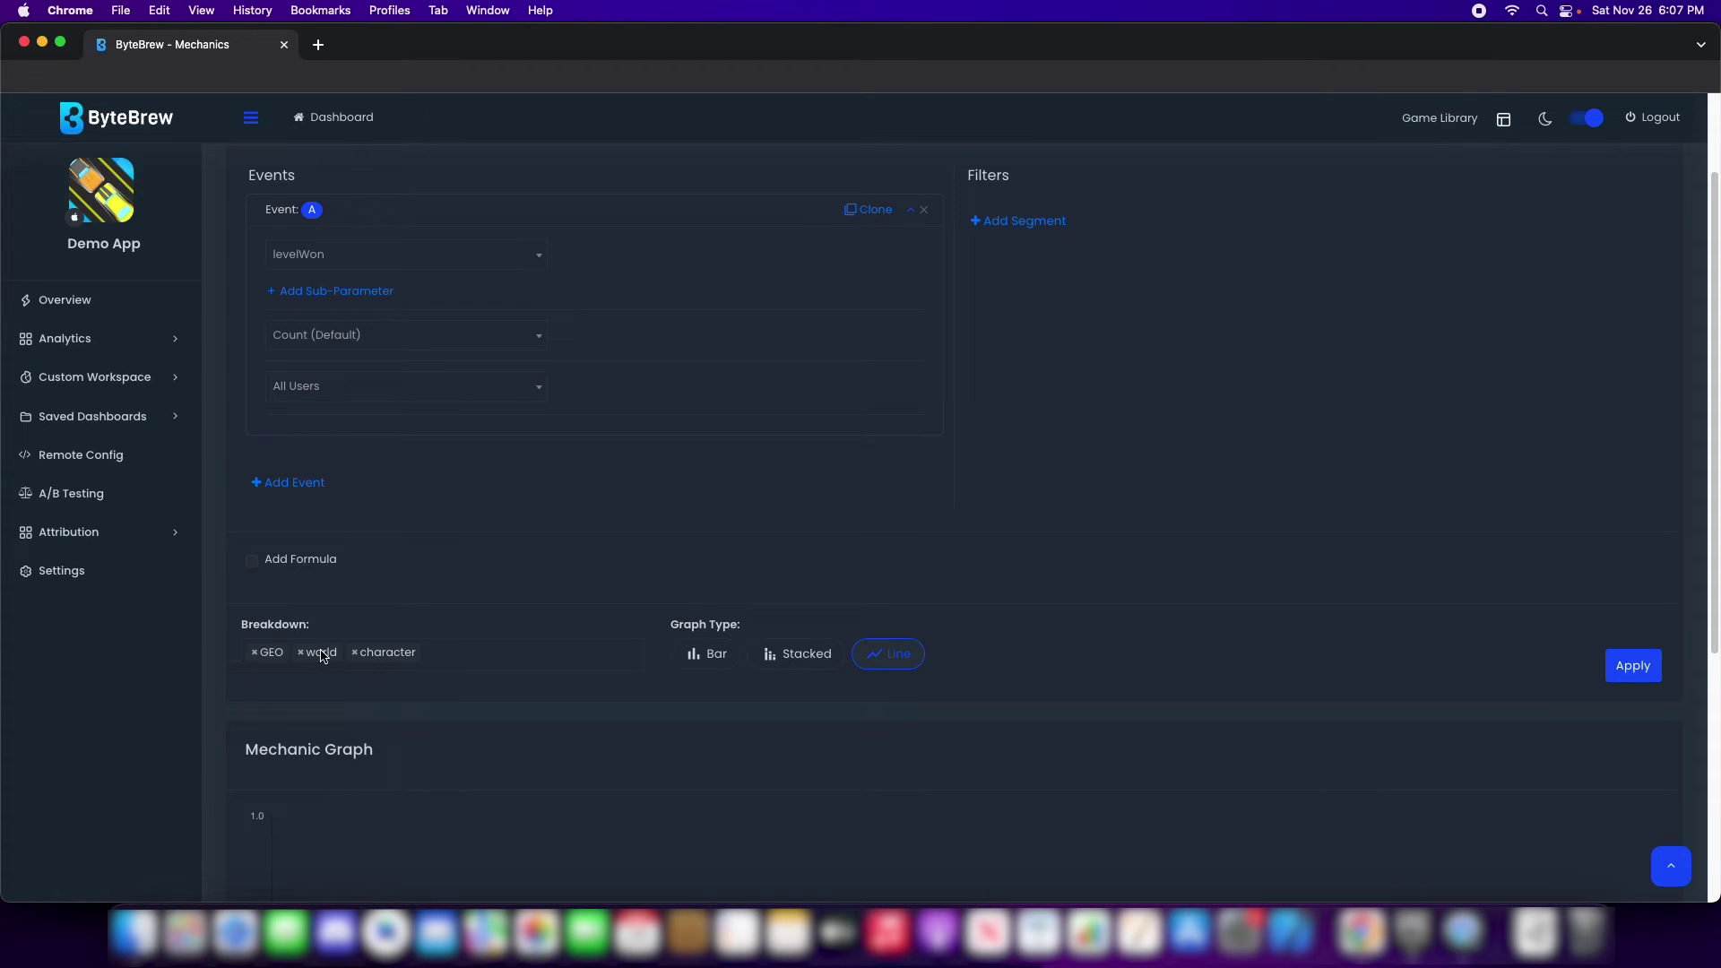
{"action": "left_click", "coordinate": [706, 668]}
- Apply the query and review the levelWon bar charts and DataTable by GEO, world and character
{"action": "left_click", "coordinate": [1632, 668]}
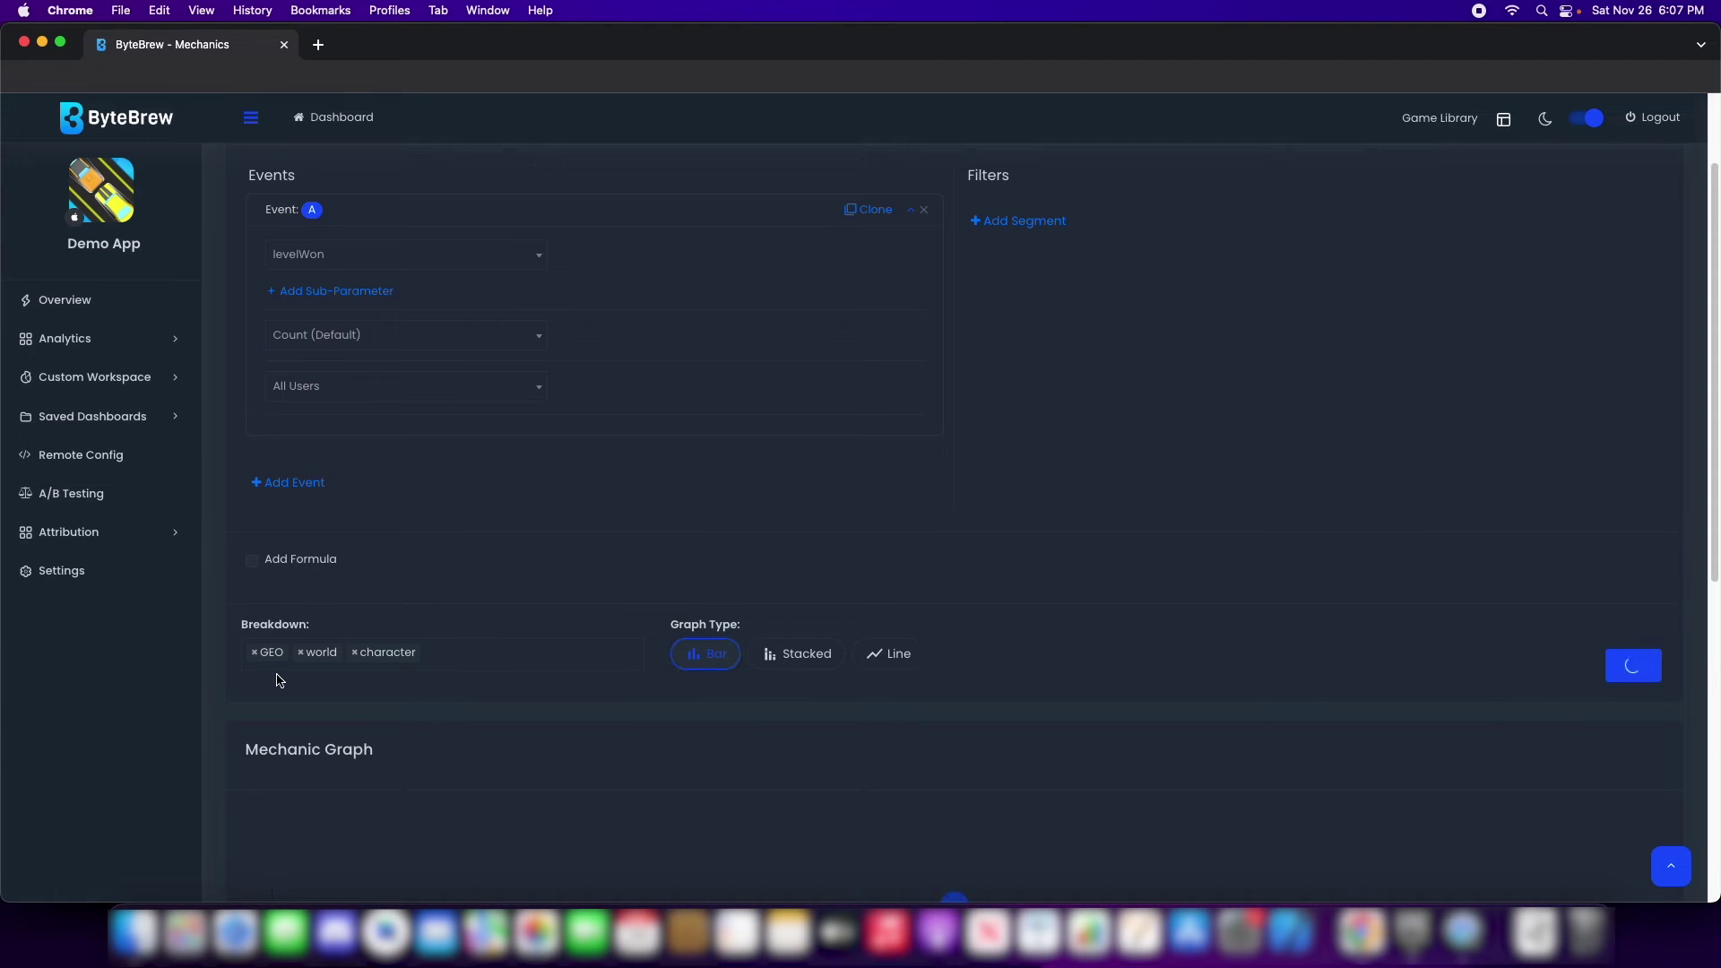
{"action": "scroll", "coordinate": [274, 675], "scroll_direction": "down", "scroll_amount": 5}
{"action": "scroll", "coordinate": [229, 448], "scroll_direction": "down", "scroll_amount": 2}
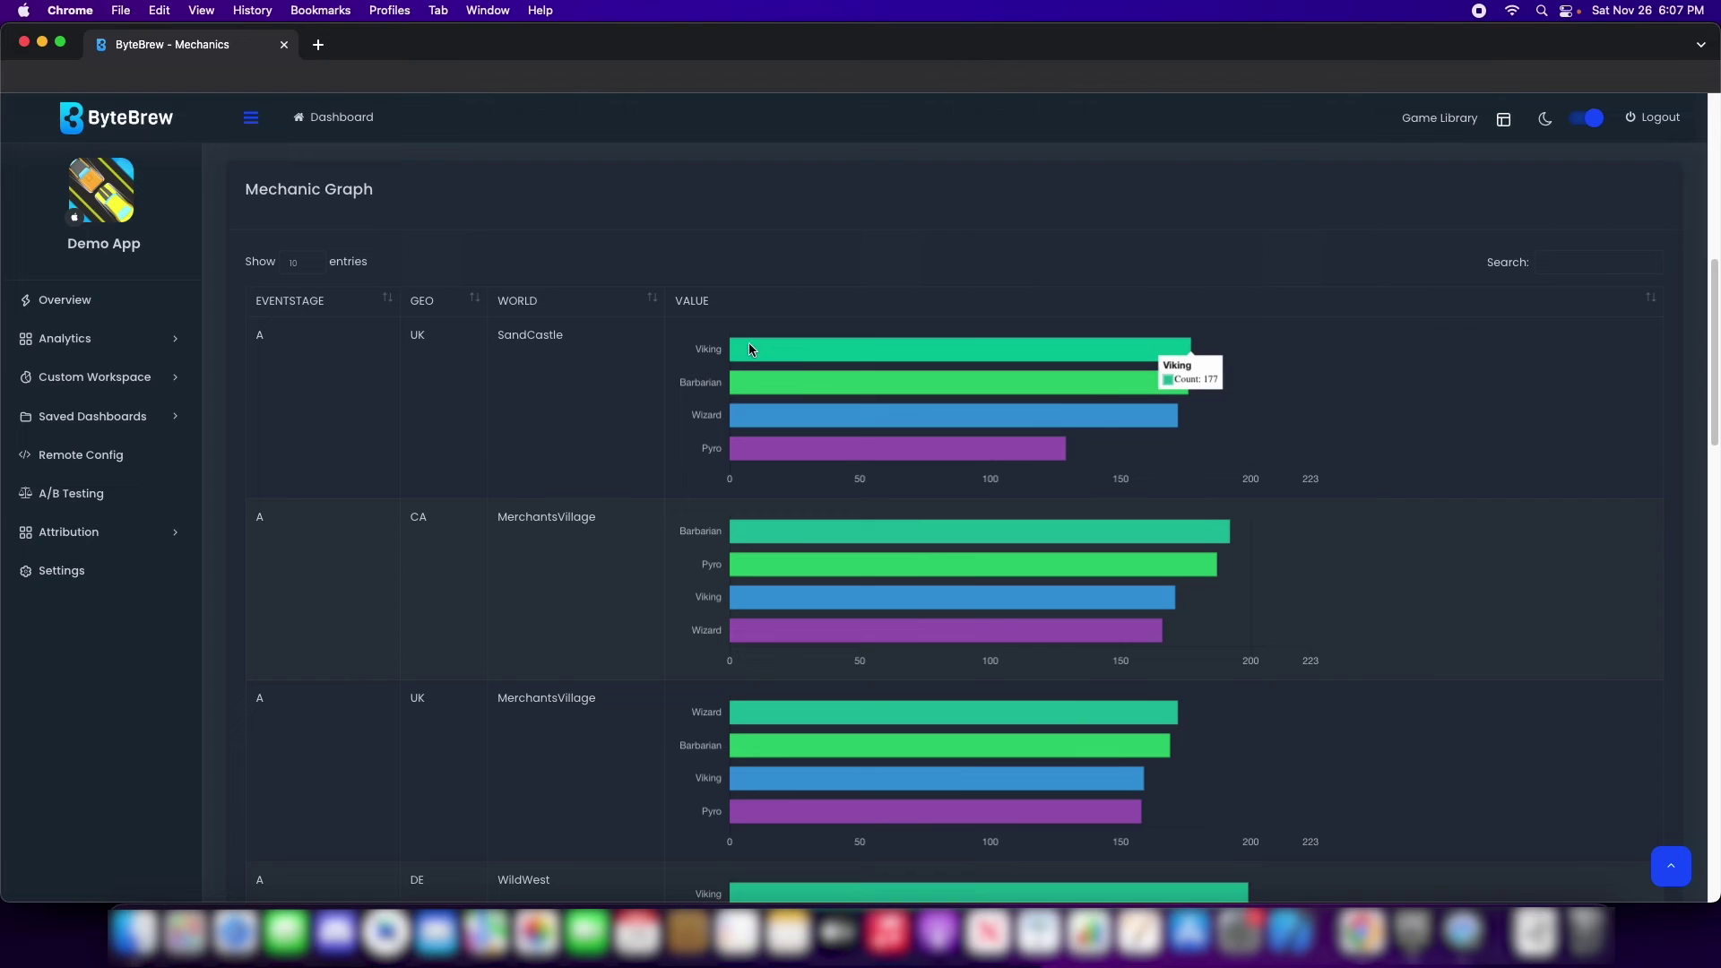
{"action": "scroll", "coordinate": [695, 395], "scroll_direction": "up", "scroll_amount": 3}
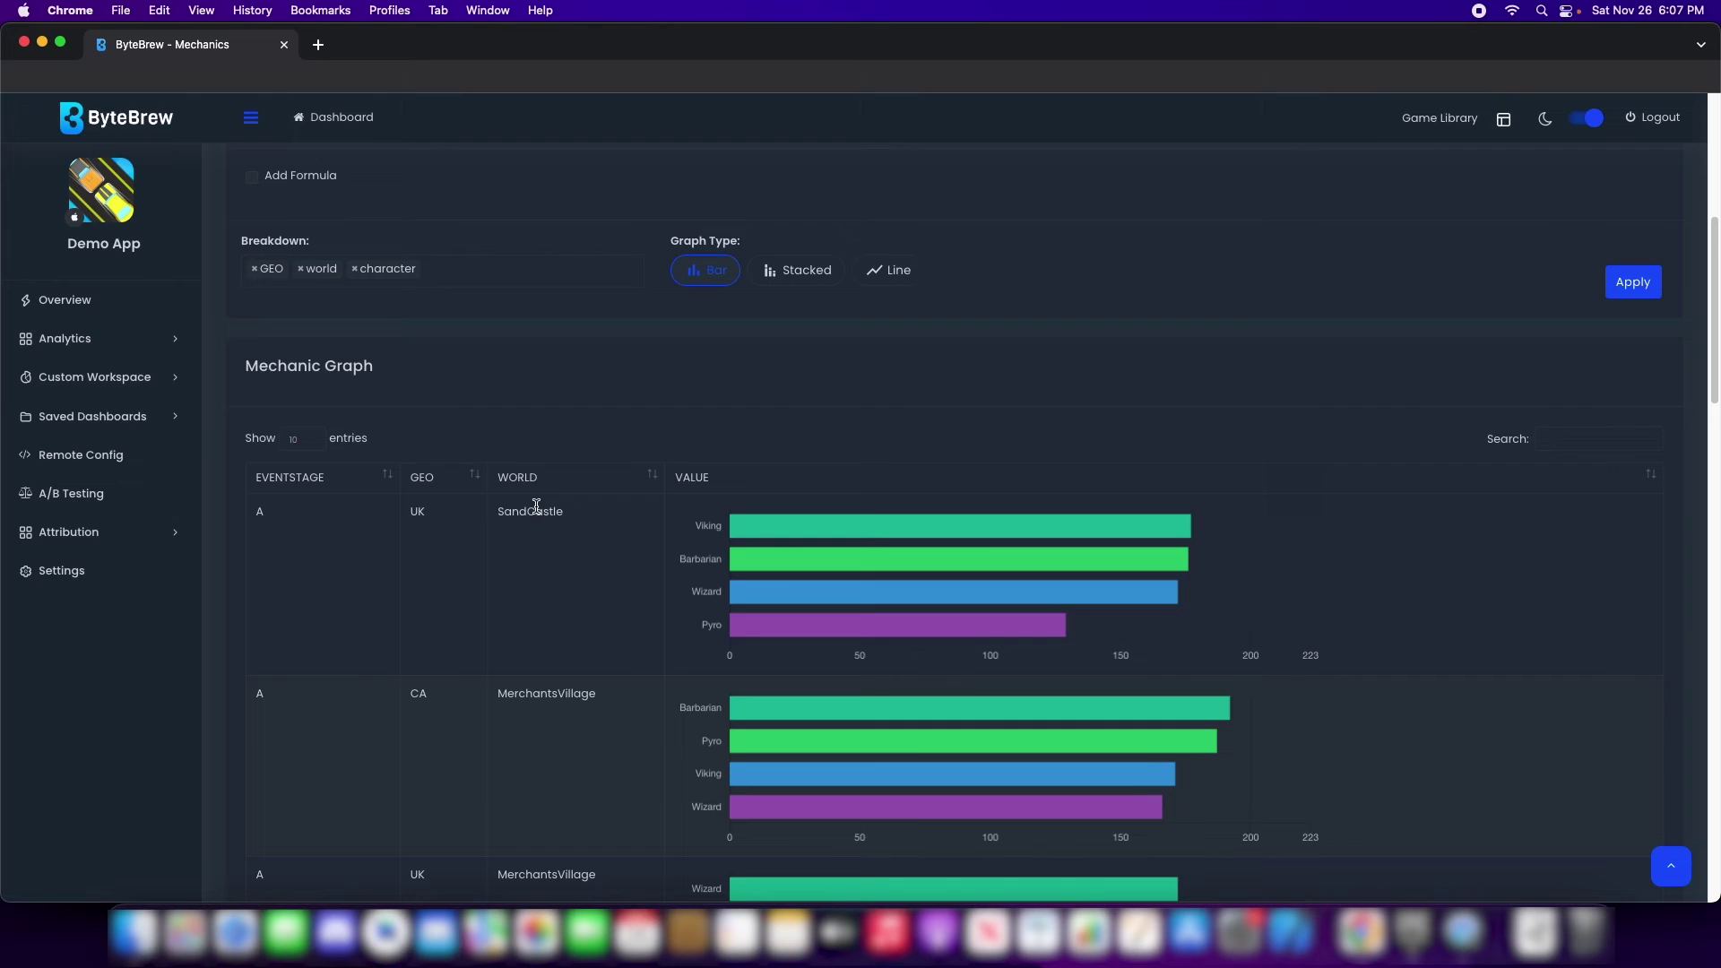
{"action": "mouse_move", "coordinate": [712, 518]}
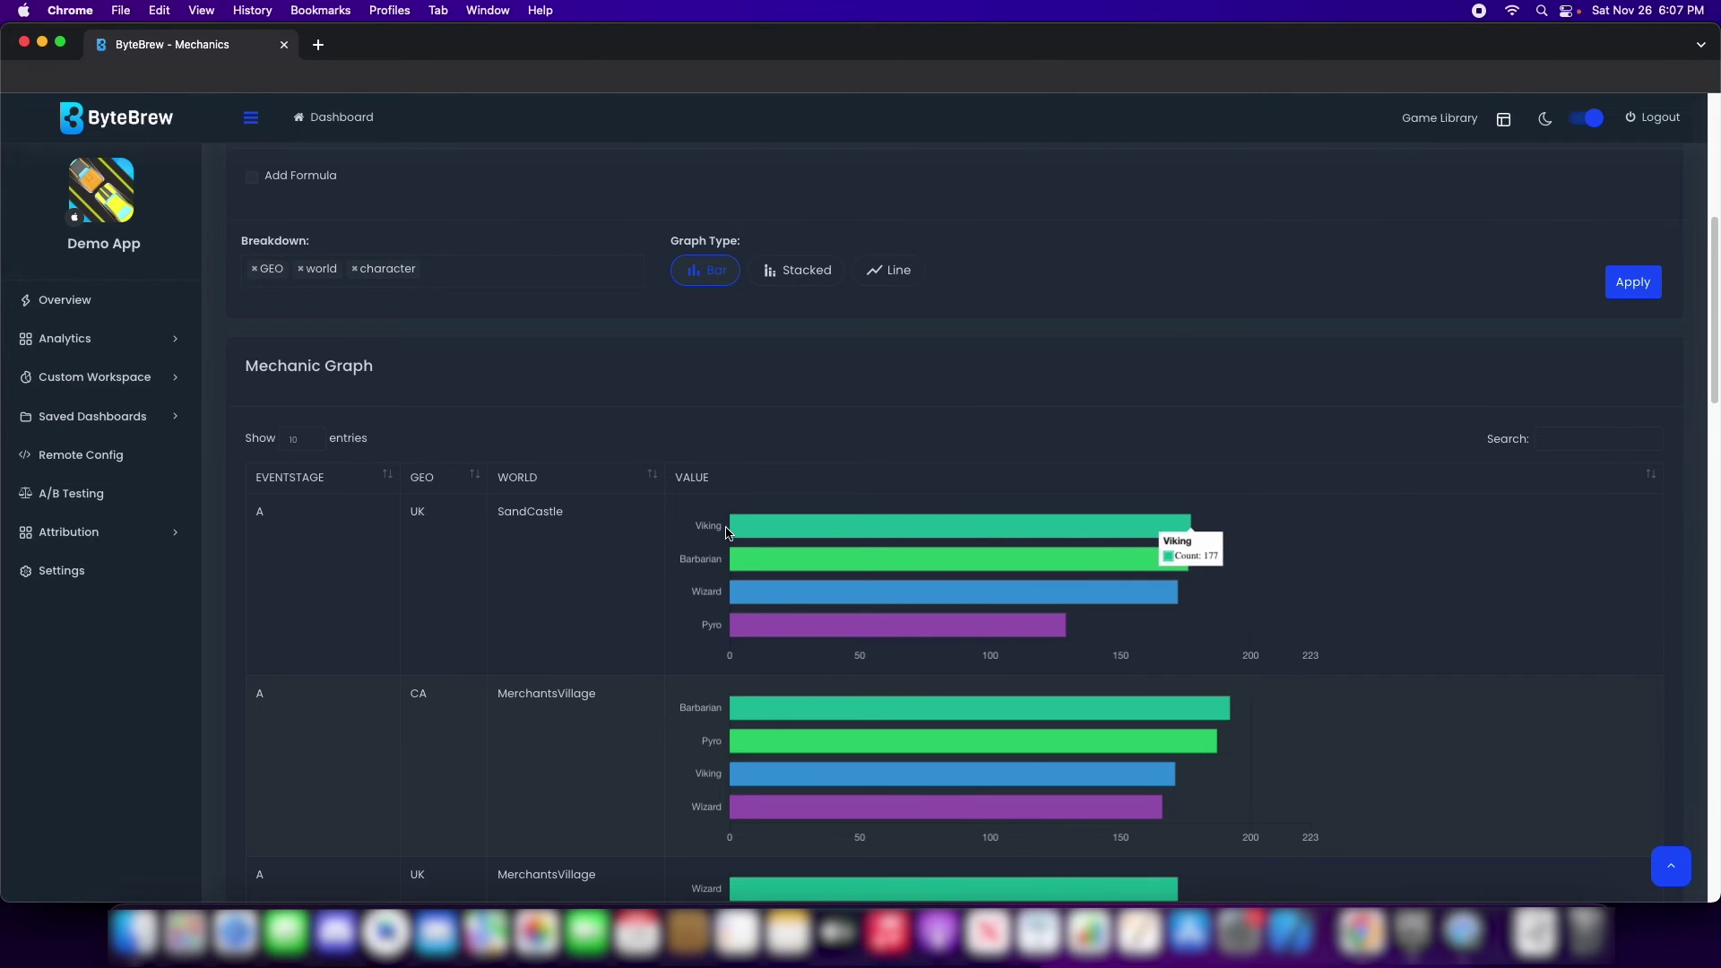
{"action": "mouse_move", "coordinate": [723, 618]}
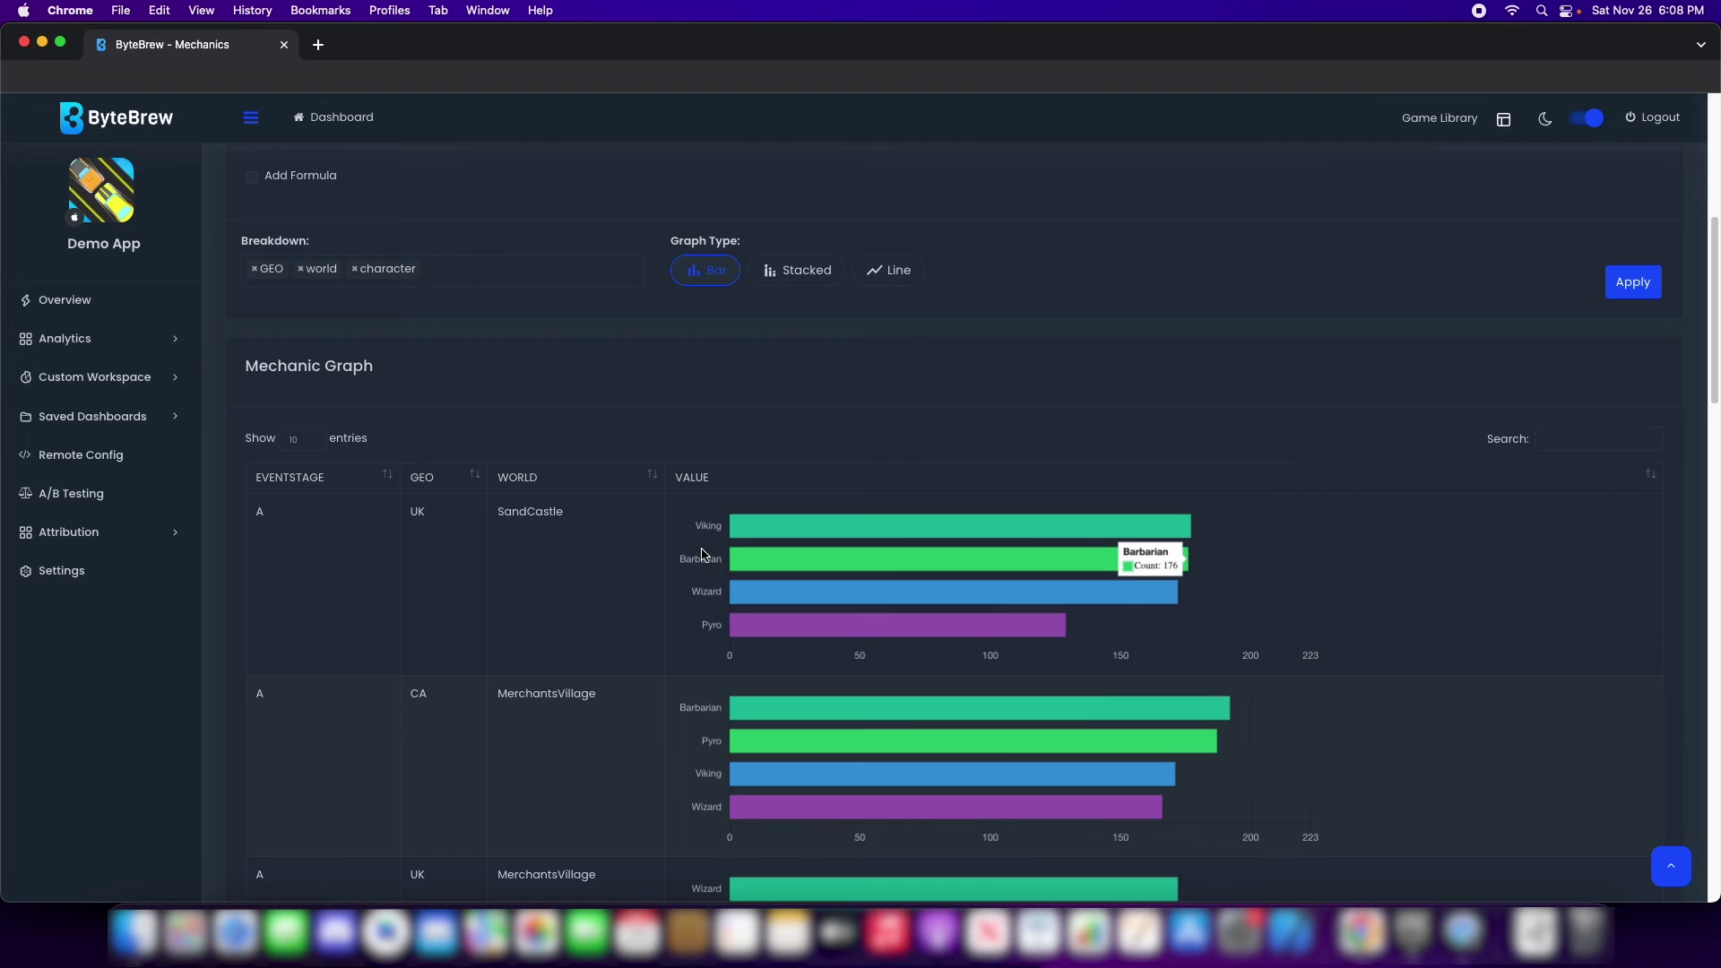
{"action": "scroll", "coordinate": [707, 551], "scroll_direction": "down", "scroll_amount": 3}
{"action": "scroll", "coordinate": [704, 554], "scroll_direction": "down", "scroll_amount": 10}
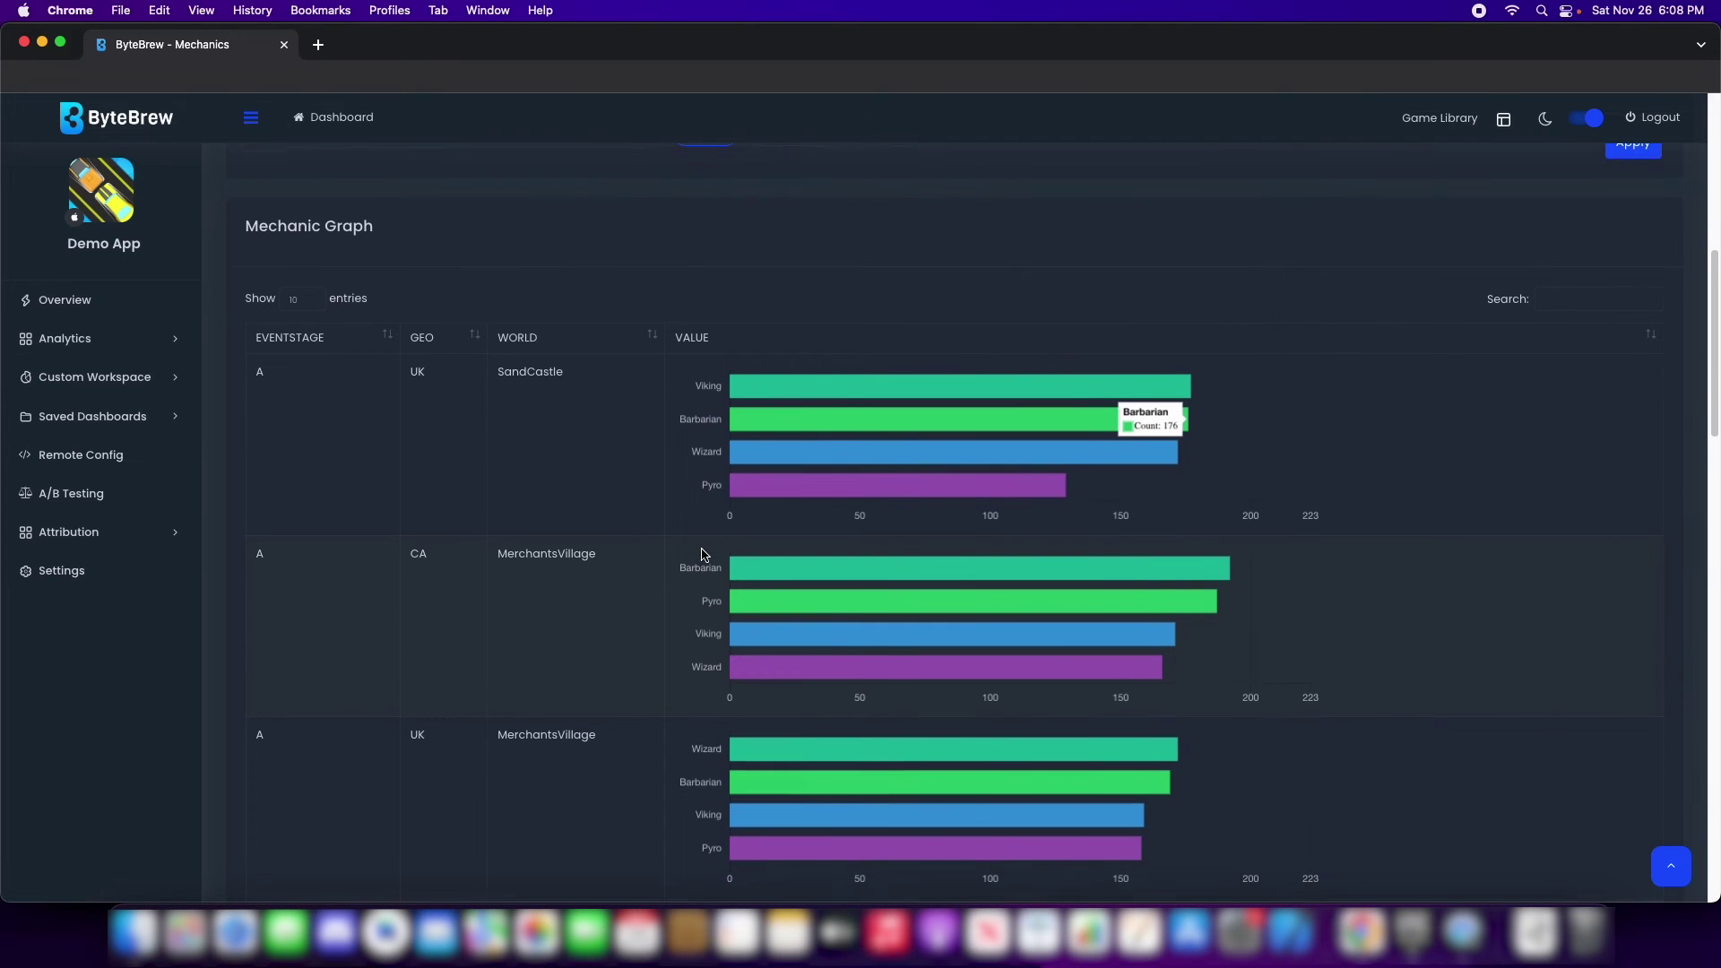
{"action": "scroll", "coordinate": [704, 554], "scroll_direction": "down", "scroll_amount": 20}
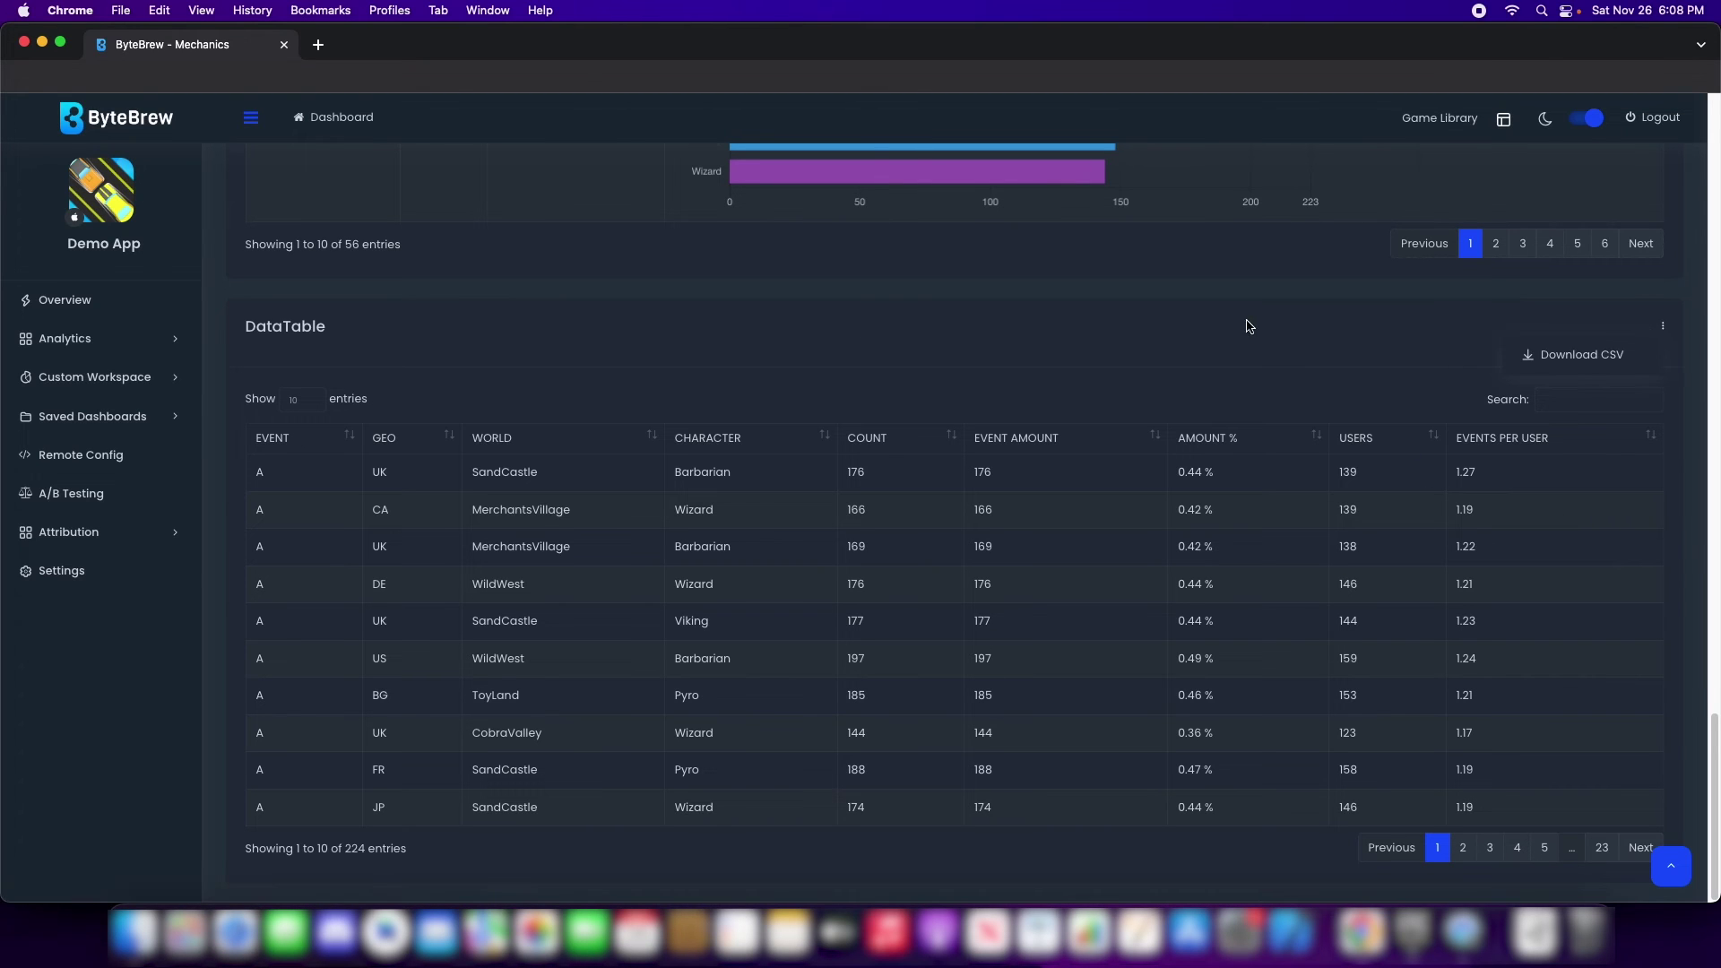
{"action": "scroll", "coordinate": [392, 446], "scroll_direction": "up", "scroll_amount": 5}
{"action": "scroll", "coordinate": [391, 446], "scroll_direction": "up", "scroll_amount": 20}
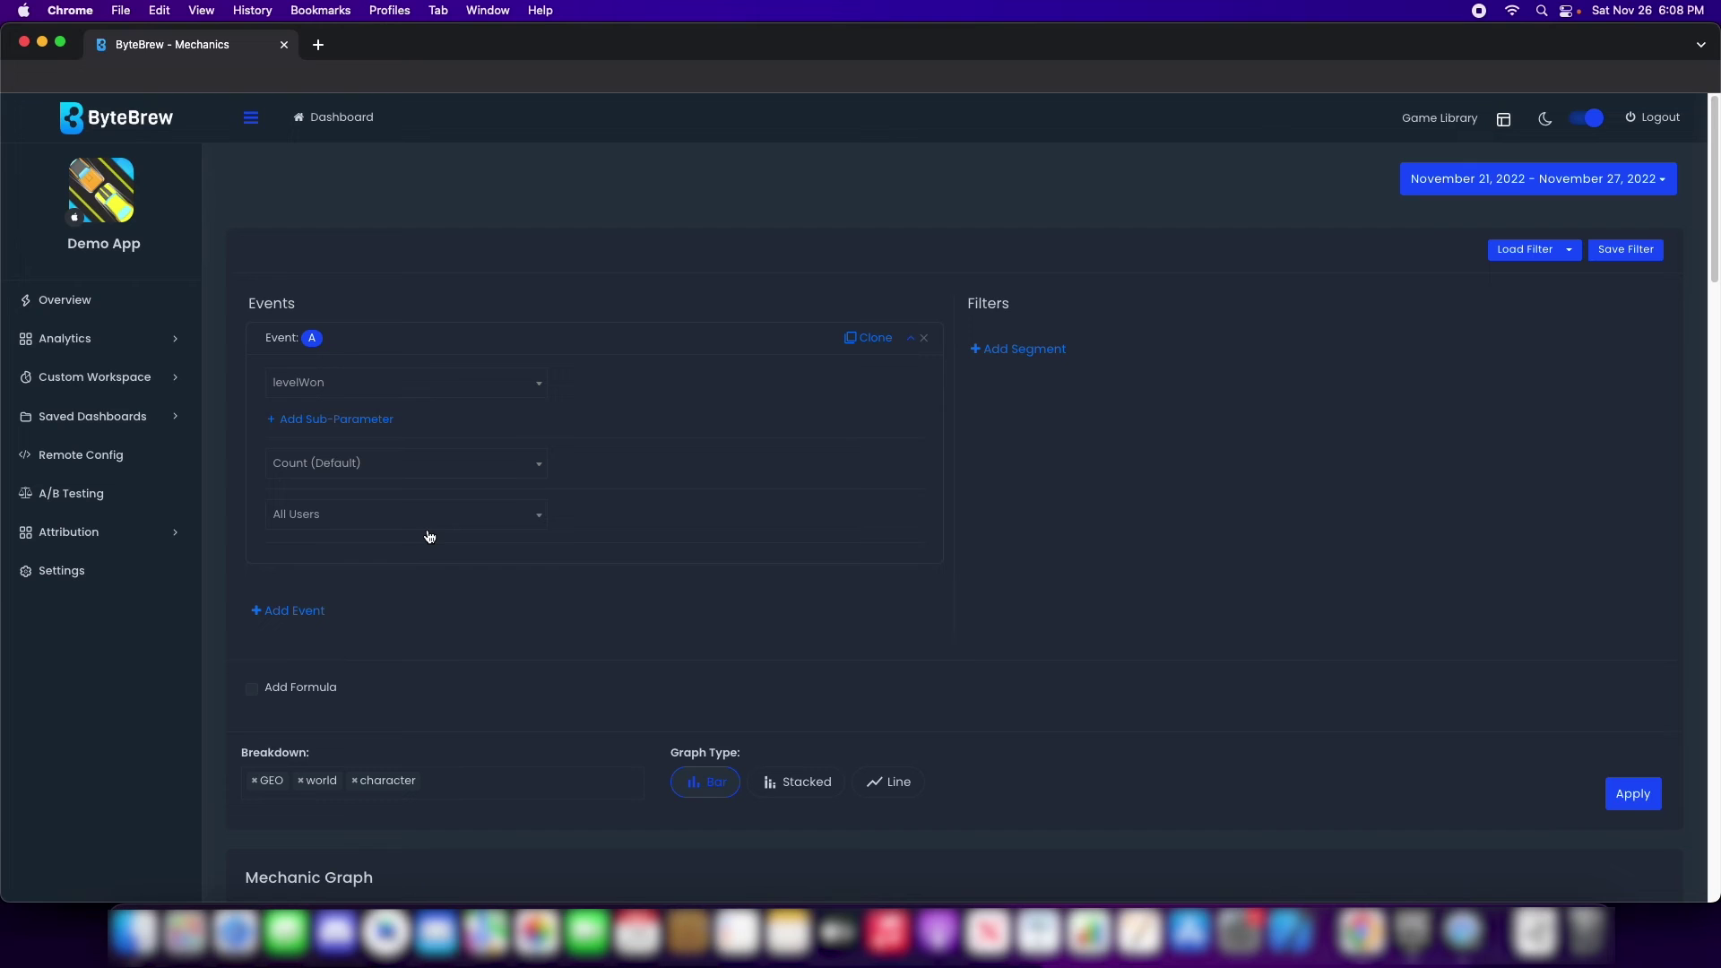
- Add Event B tracking levelFailed
{"action": "left_click", "coordinate": [297, 610]}
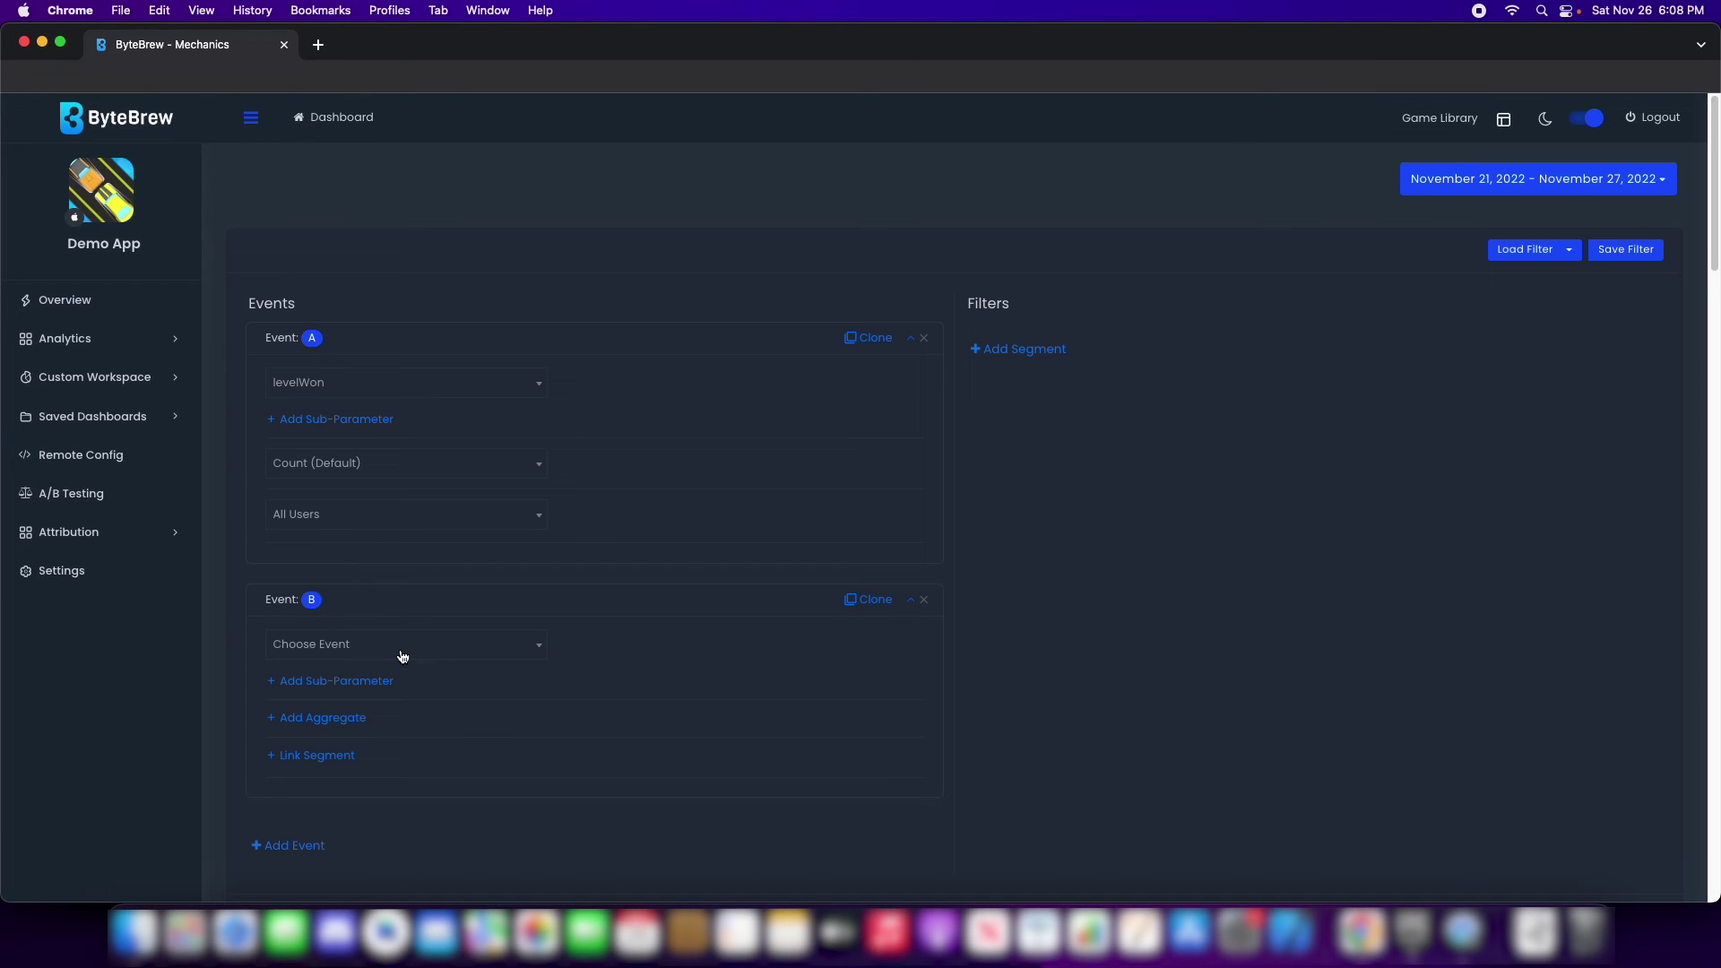
{"action": "left_click", "coordinate": [400, 645]}
{"action": "scroll", "coordinate": [430, 776], "scroll_direction": "down", "scroll_amount": 5}
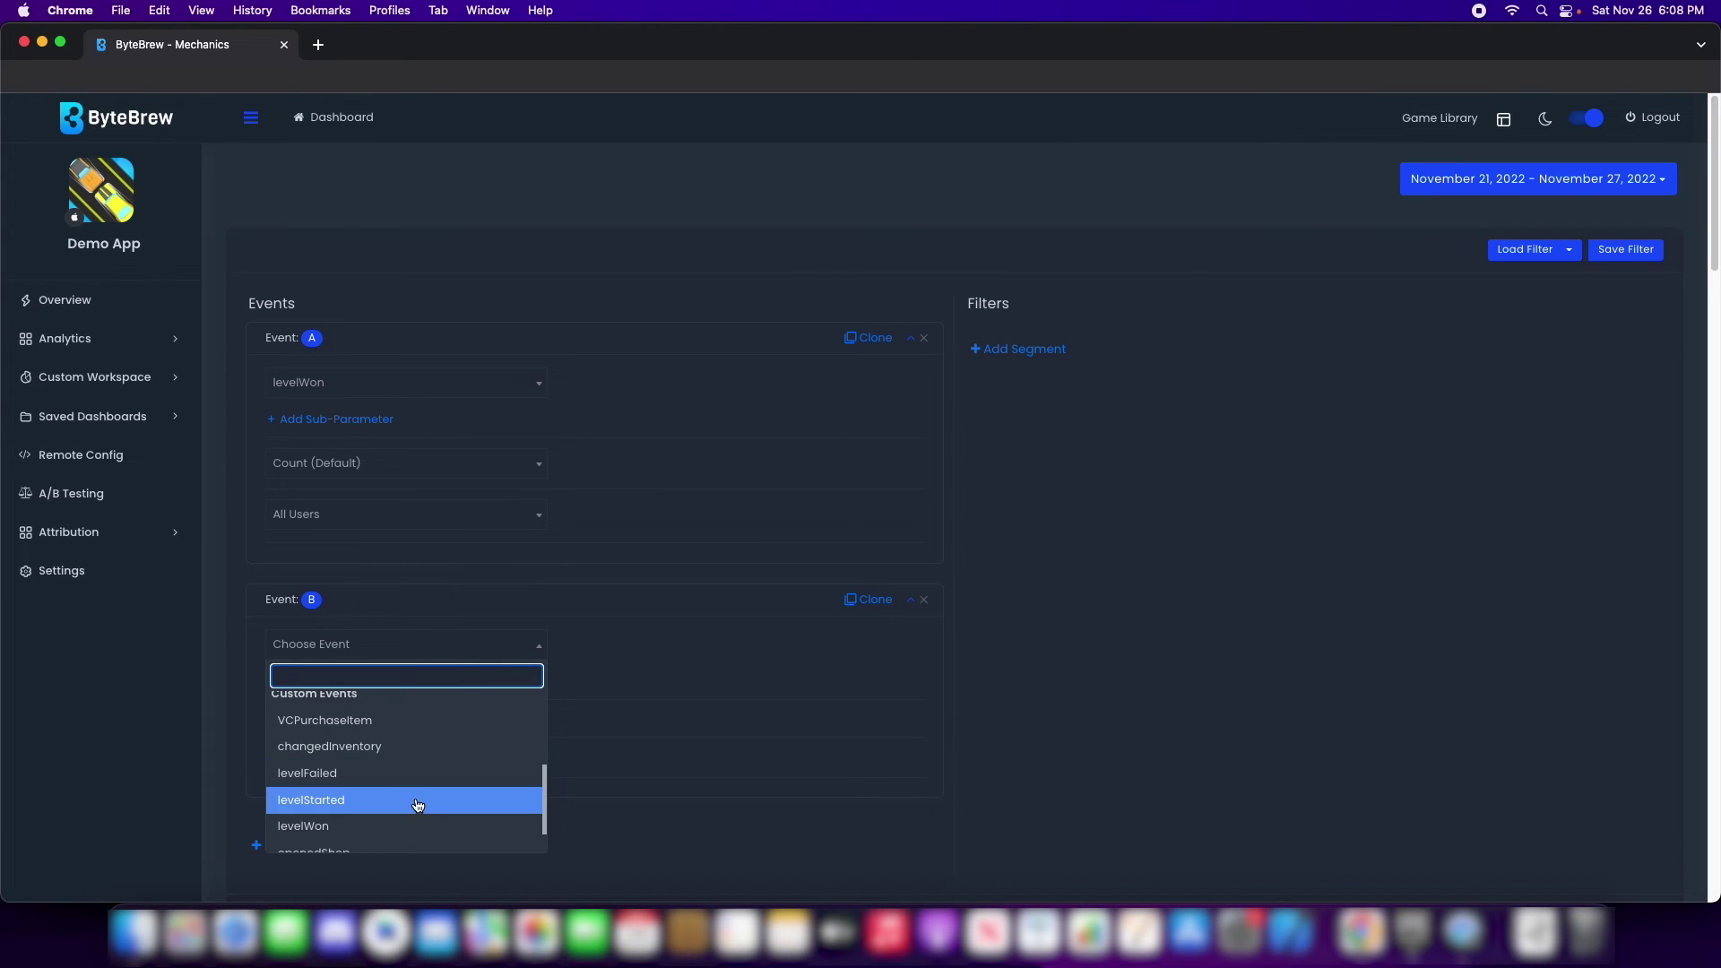
{"action": "left_click", "coordinate": [400, 773]}
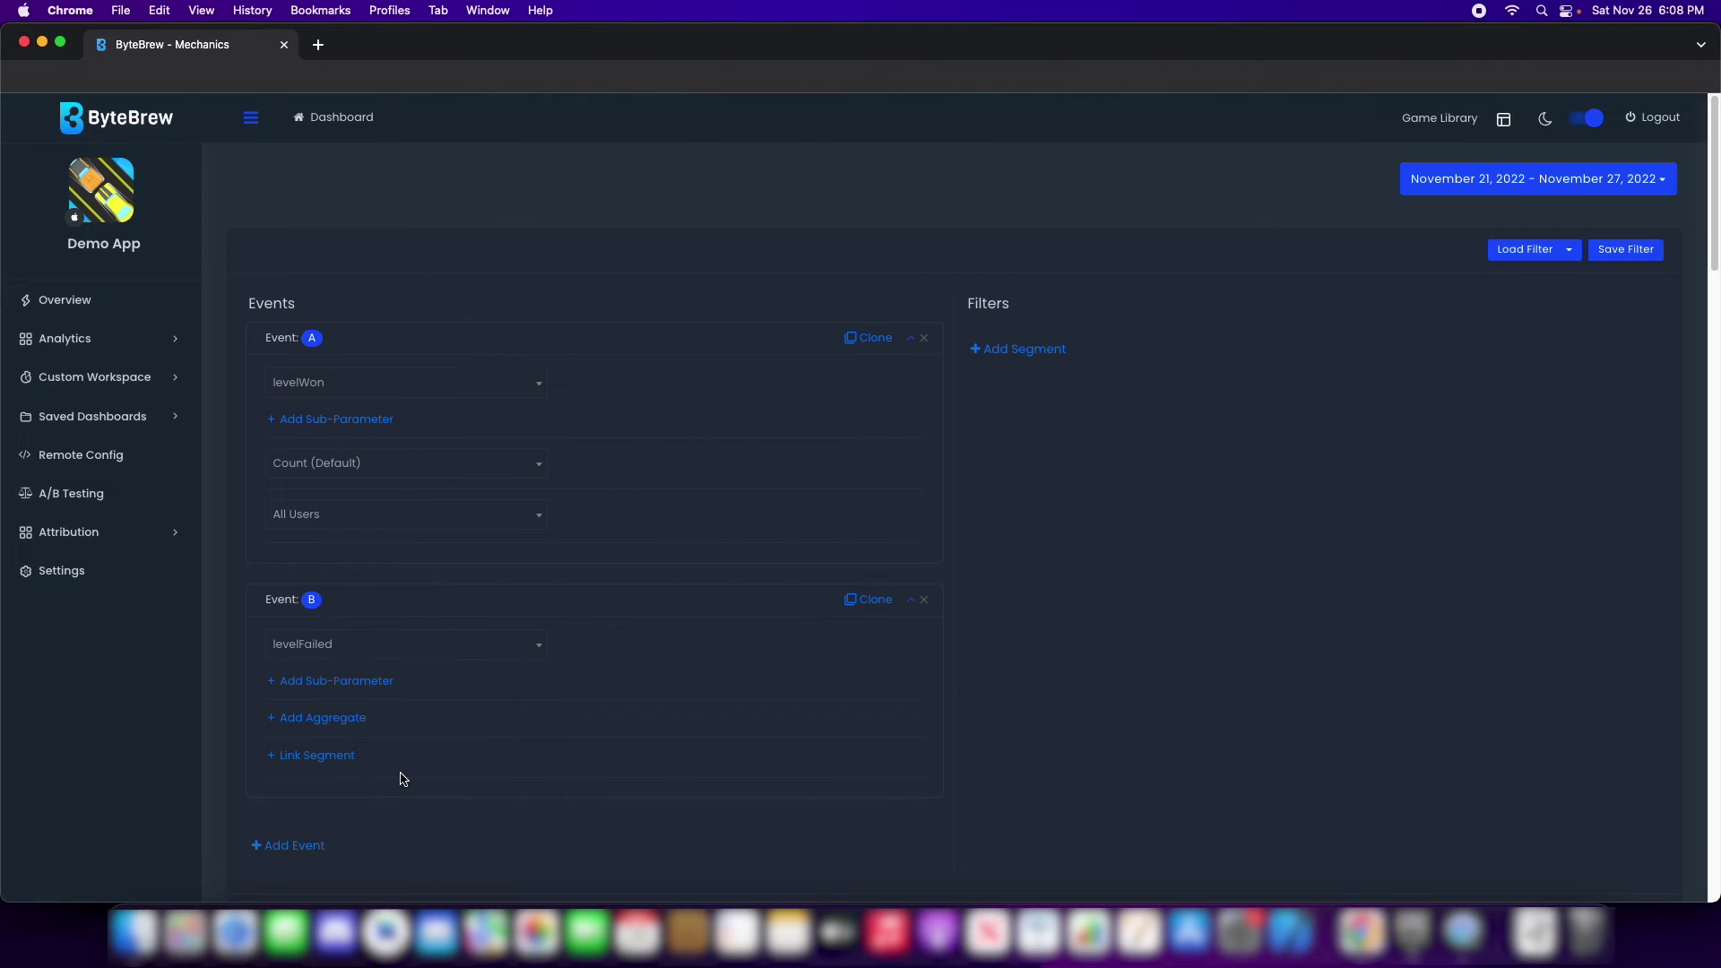
{"action": "scroll", "coordinate": [576, 603], "scroll_direction": "down", "scroll_amount": 3}
{"action": "scroll", "coordinate": [529, 457], "scroll_direction": "up", "scroll_amount": 1}
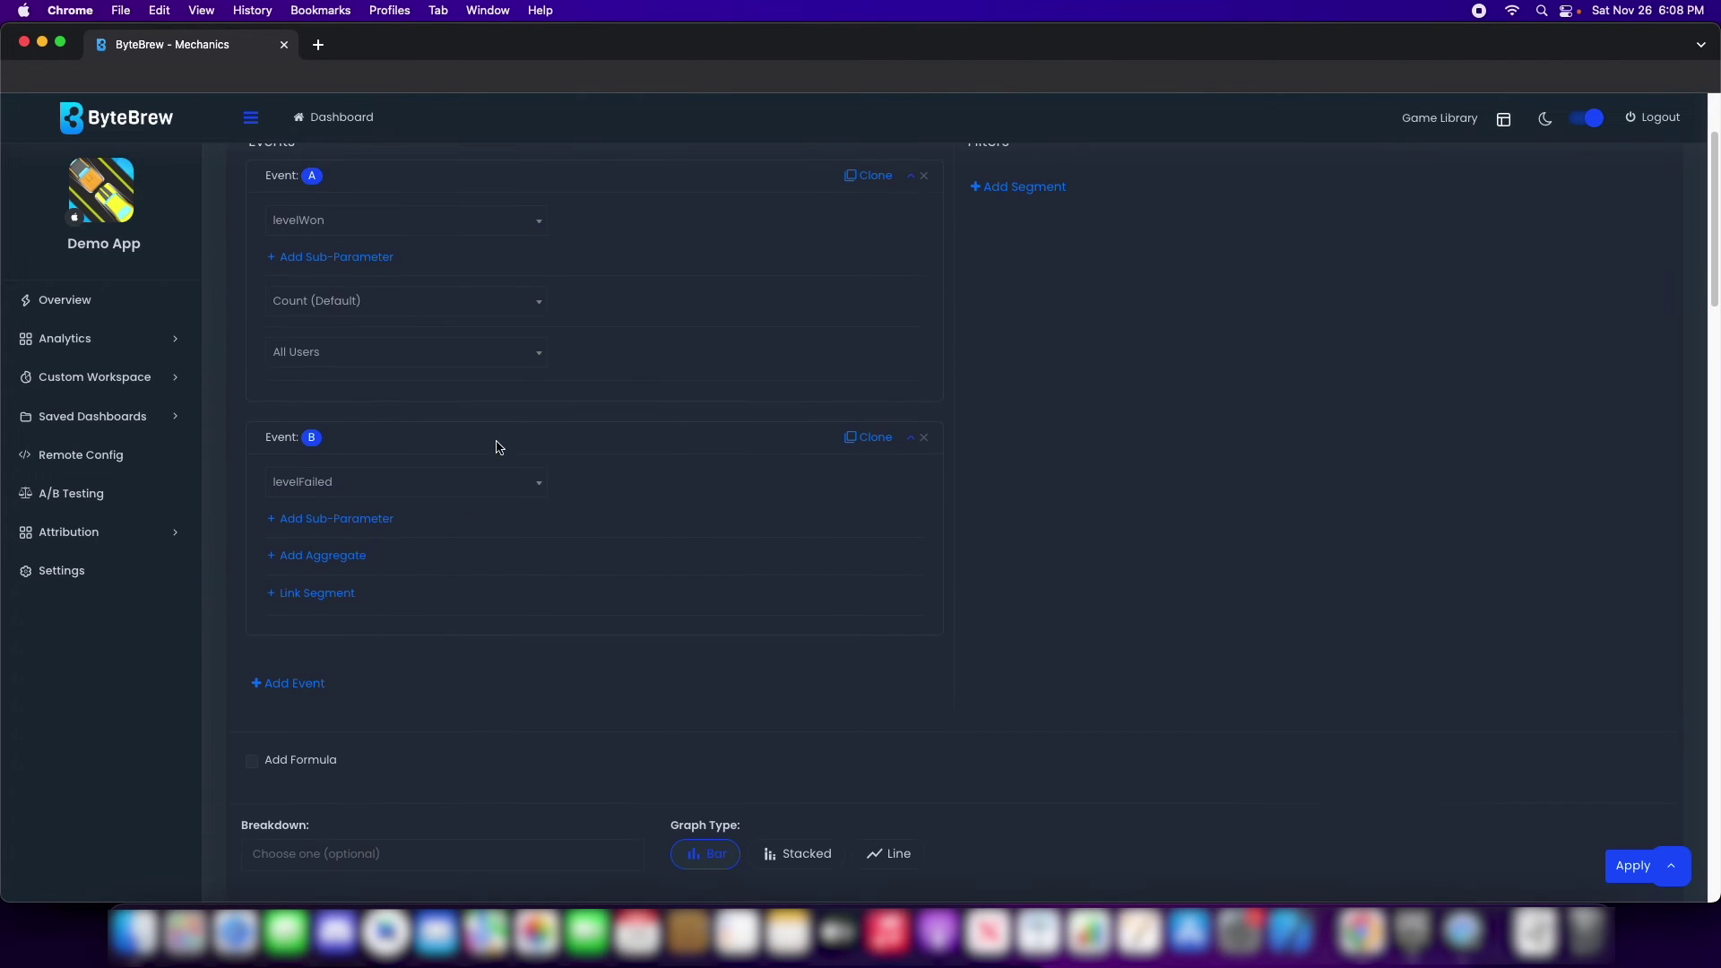
{"action": "scroll", "coordinate": [397, 687], "scroll_direction": "down", "scroll_amount": 1}
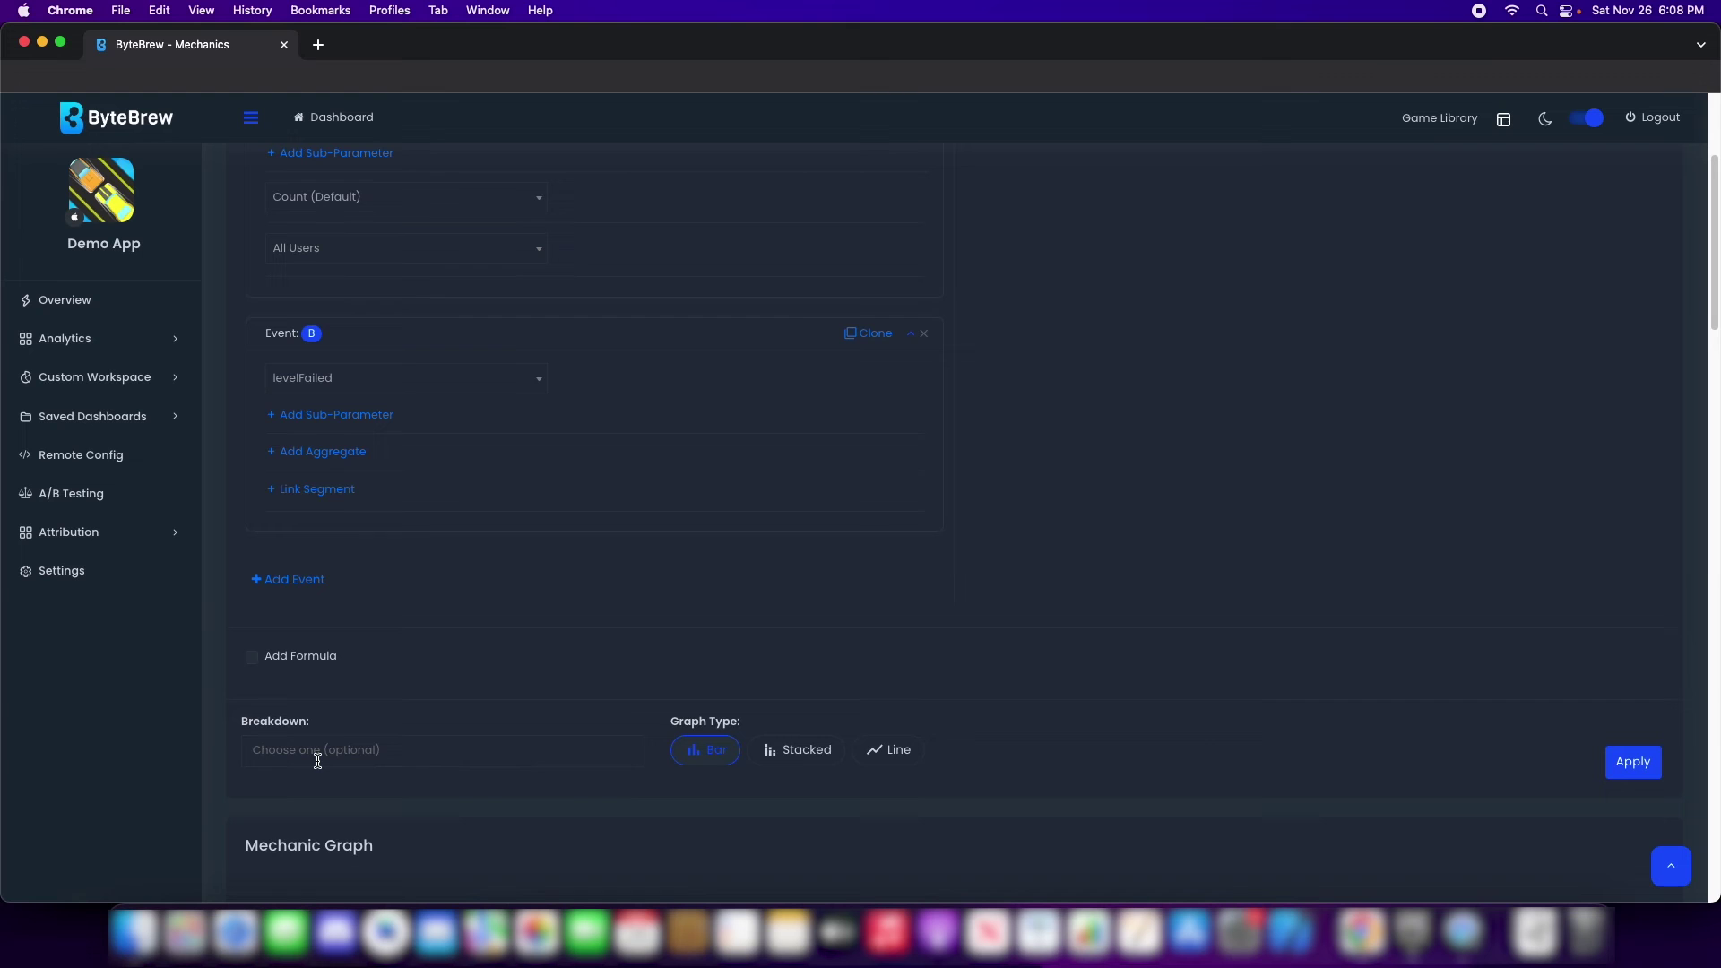
{"action": "scroll", "coordinate": [368, 708], "scroll_direction": "up", "scroll_amount": 2}
- Set the breakdown to GEO and world
{"action": "scroll", "coordinate": [375, 703], "scroll_direction": "down", "scroll_amount": 1}
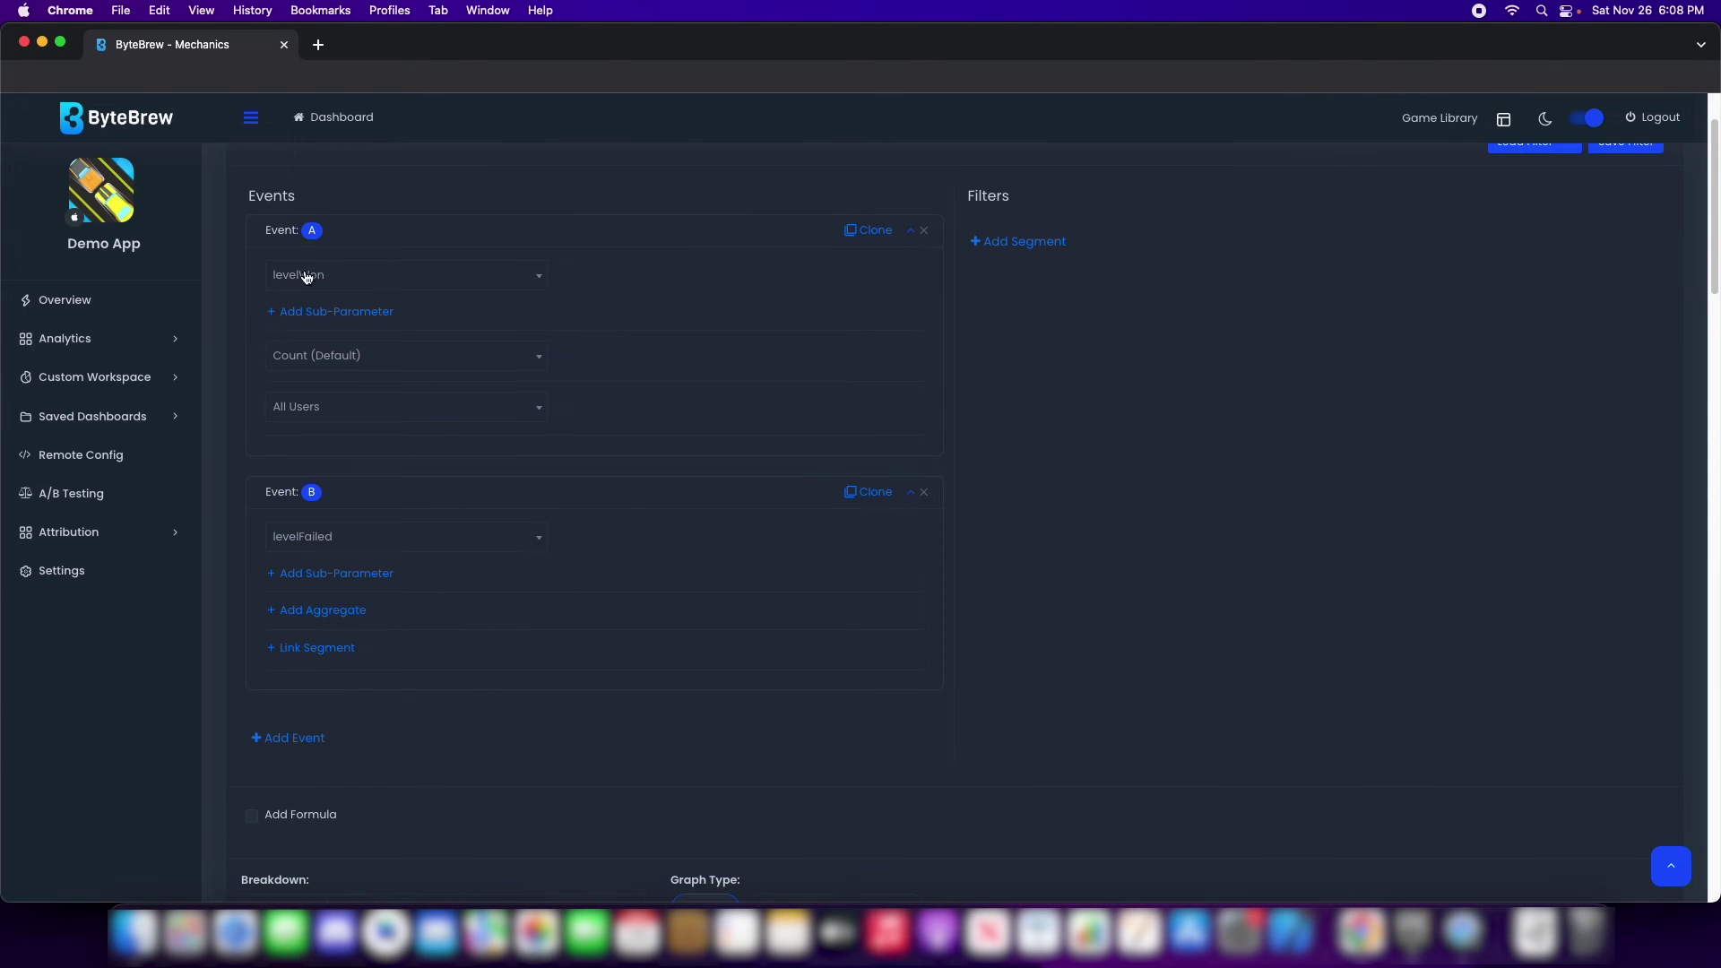
{"action": "scroll", "coordinate": [370, 401], "scroll_direction": "down", "scroll_amount": 1}
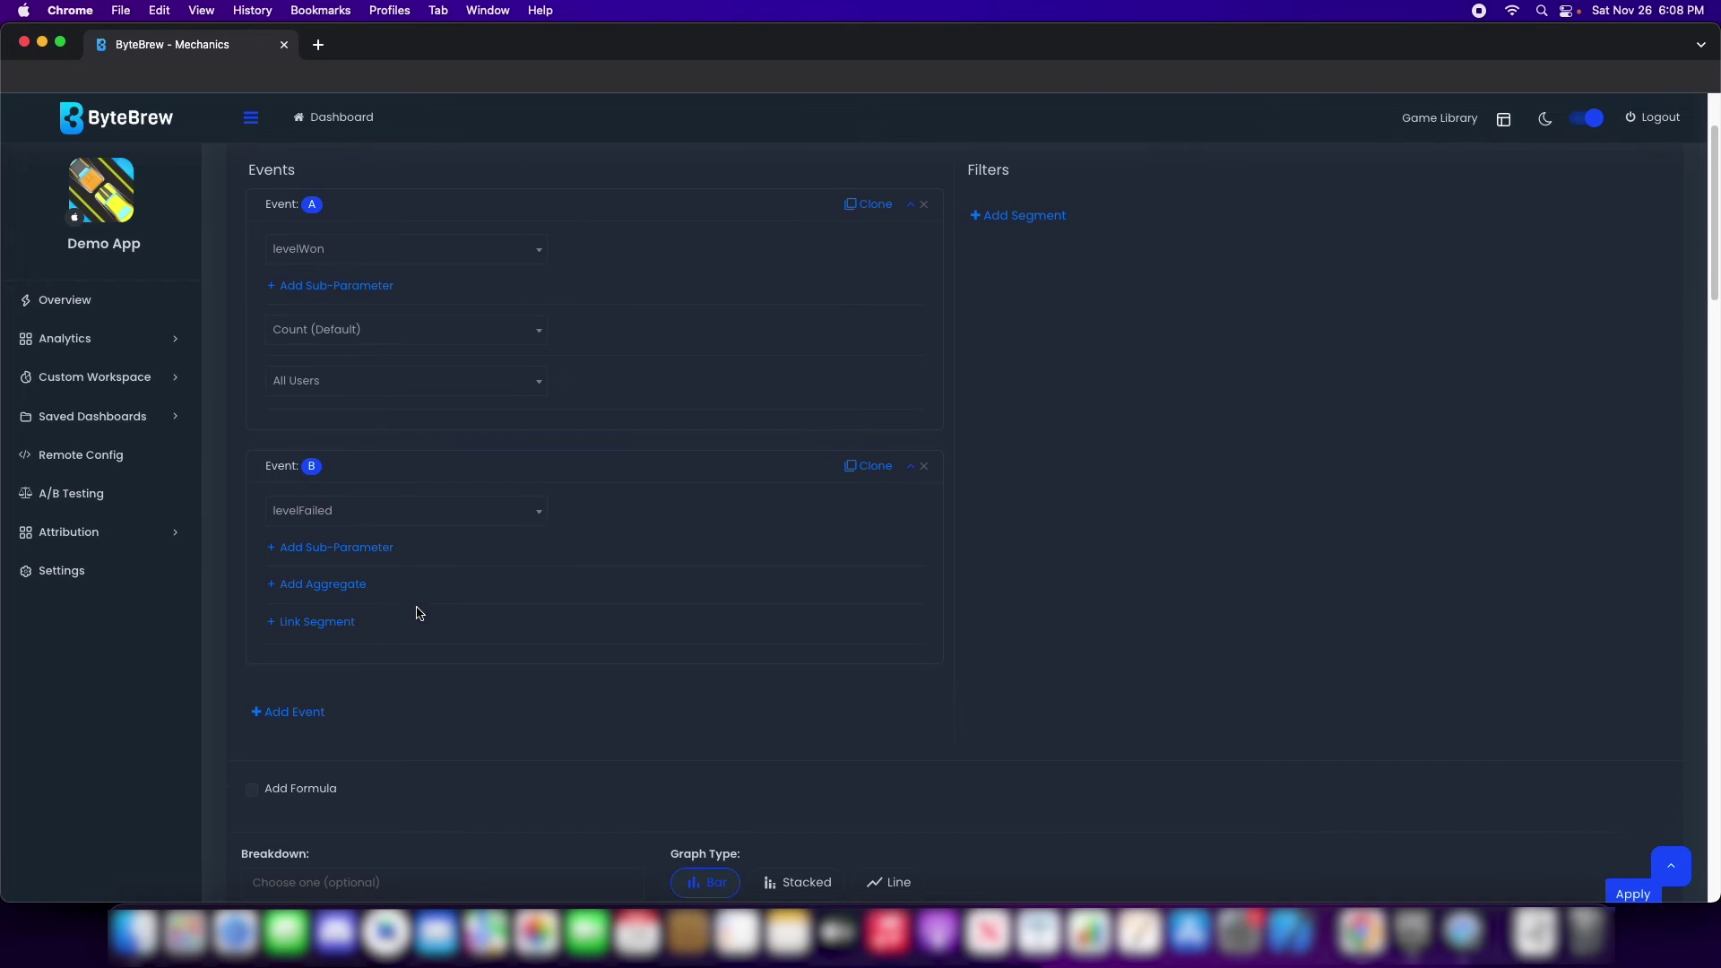
{"action": "scroll", "coordinate": [376, 664], "scroll_direction": "down", "scroll_amount": 2}
{"action": "left_click", "coordinate": [329, 733]}
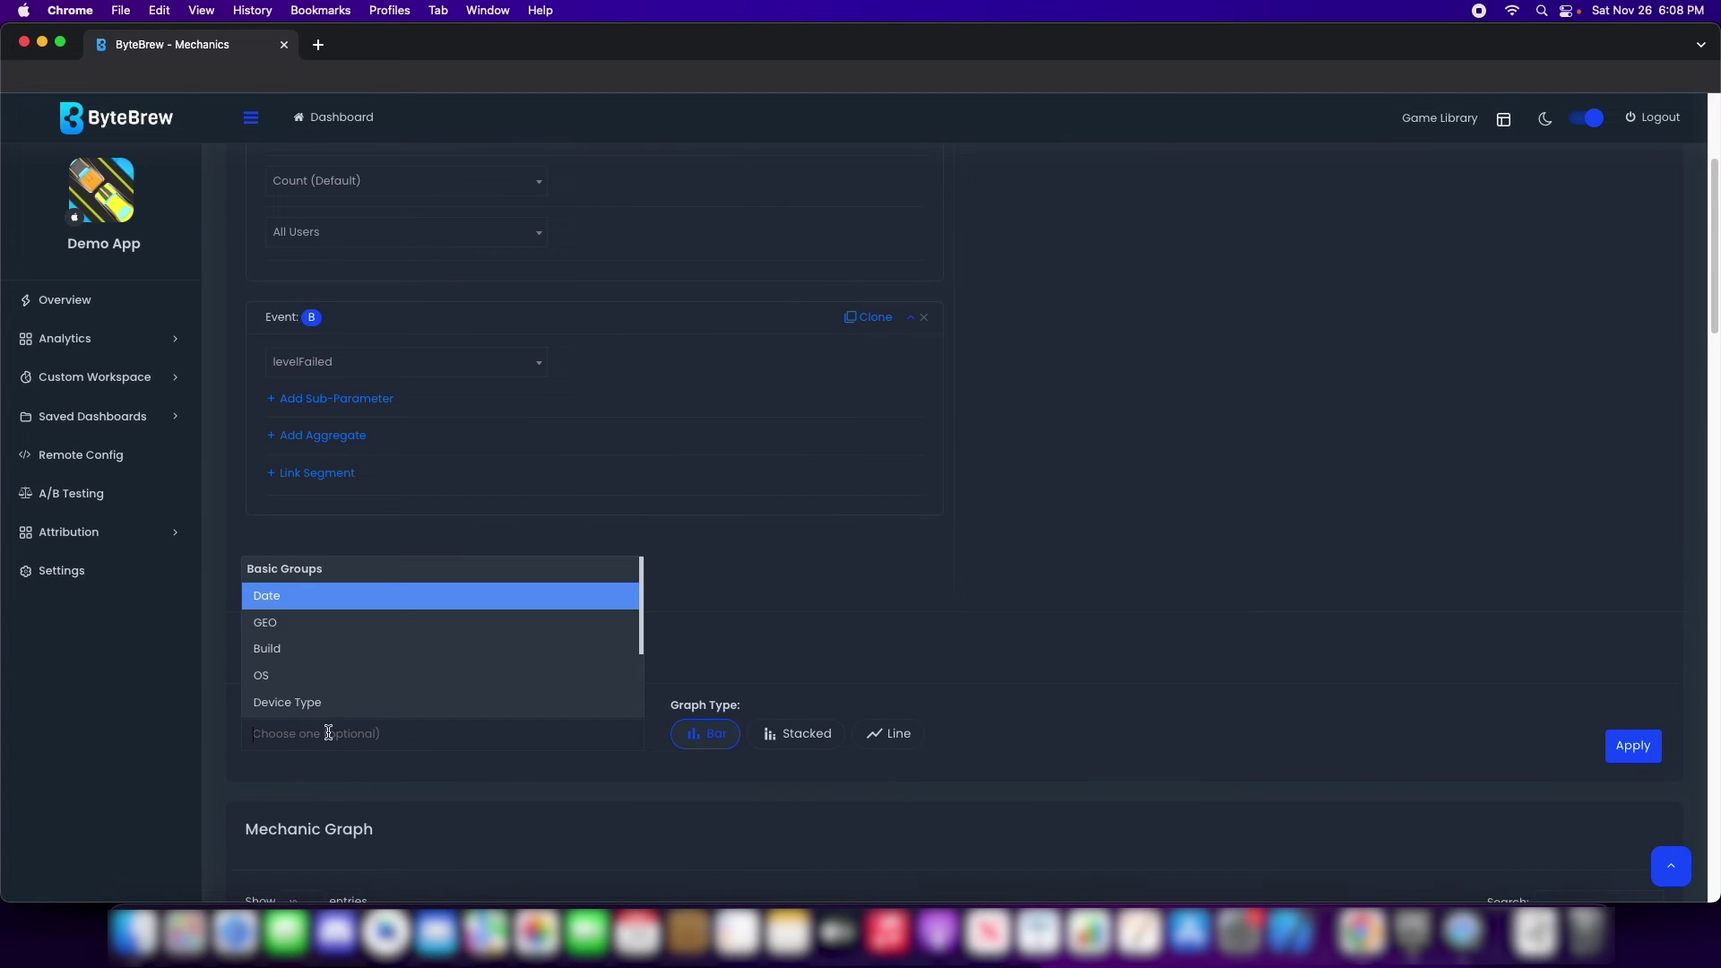
{"action": "left_click", "coordinate": [323, 622]}
{"action": "left_click", "coordinate": [373, 728]}
{"action": "scroll", "coordinate": [364, 676], "scroll_direction": "down", "scroll_amount": 3}
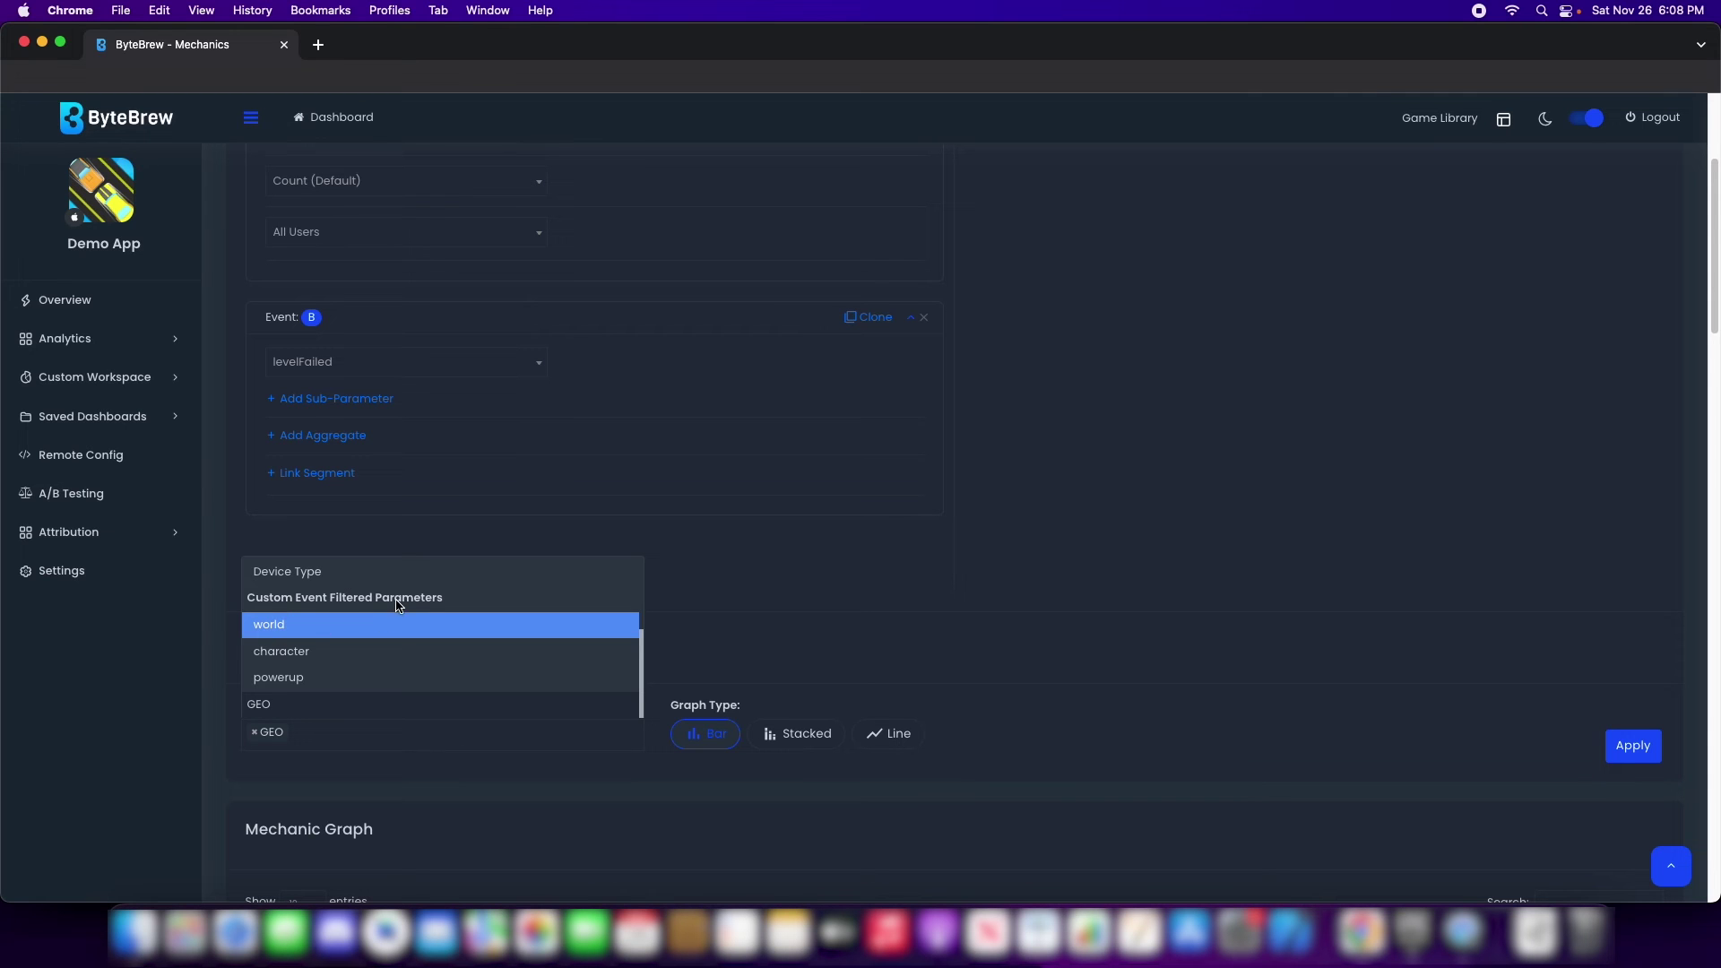
{"action": "left_click", "coordinate": [348, 625]}
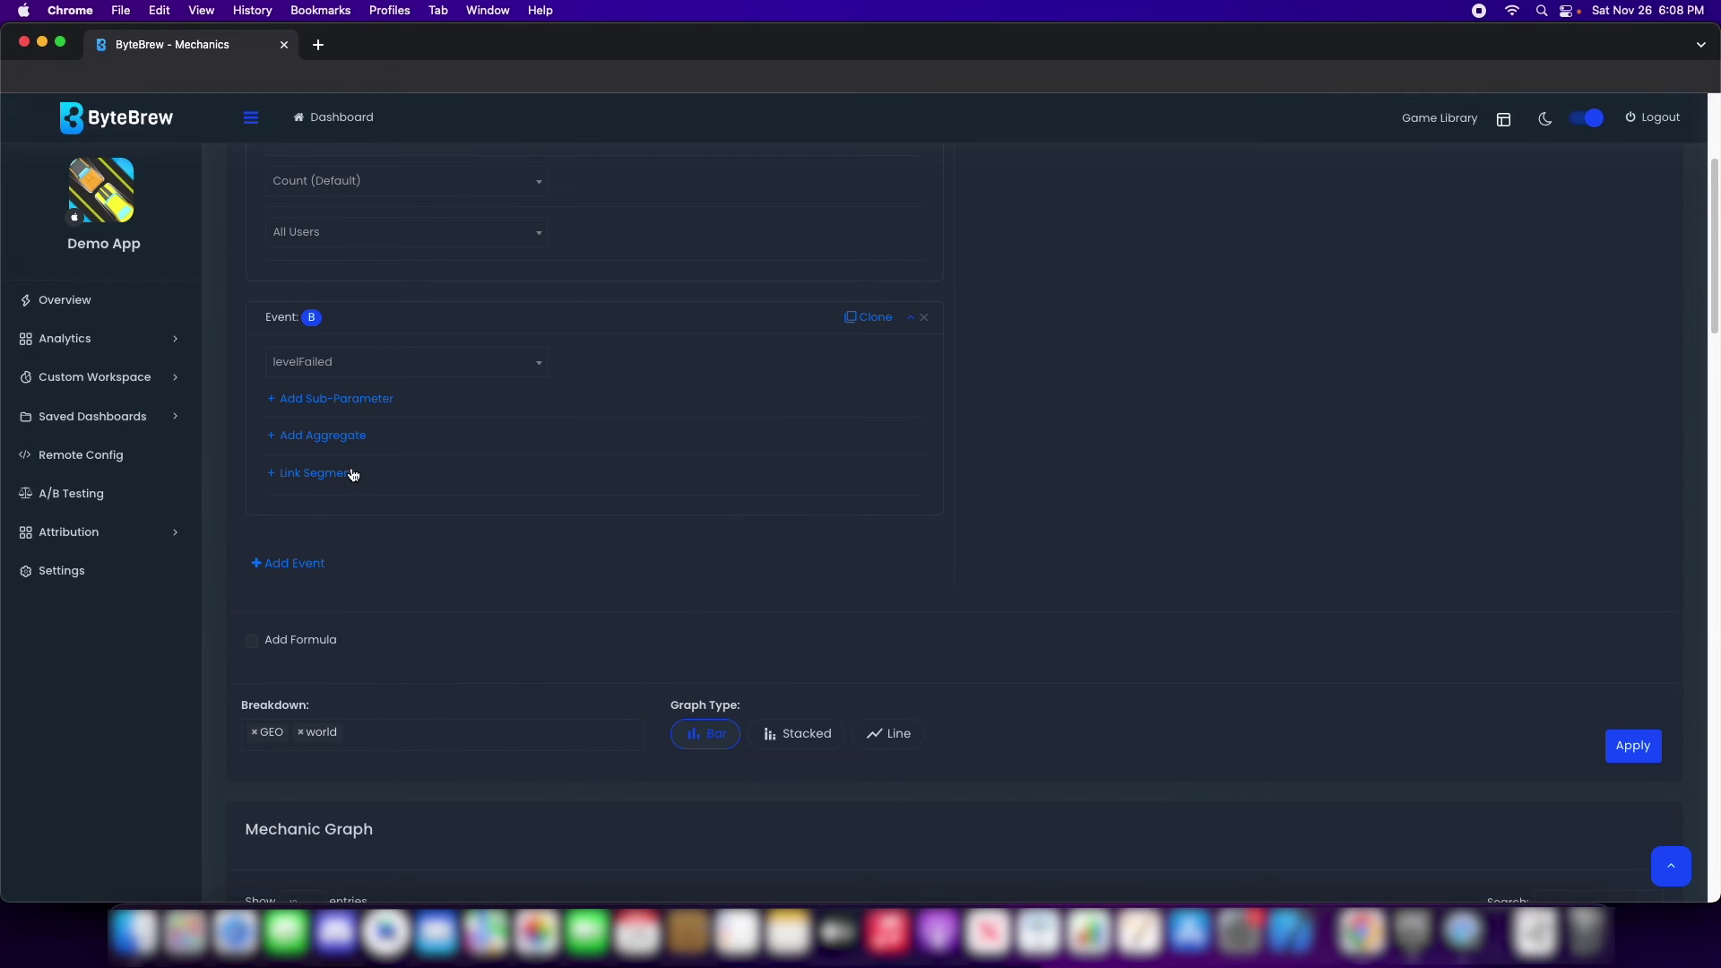
{"action": "scroll", "coordinate": [350, 475], "scroll_direction": "up", "scroll_amount": 5}
{"action": "scroll", "coordinate": [334, 635], "scroll_direction": "down", "scroll_amount": 5}
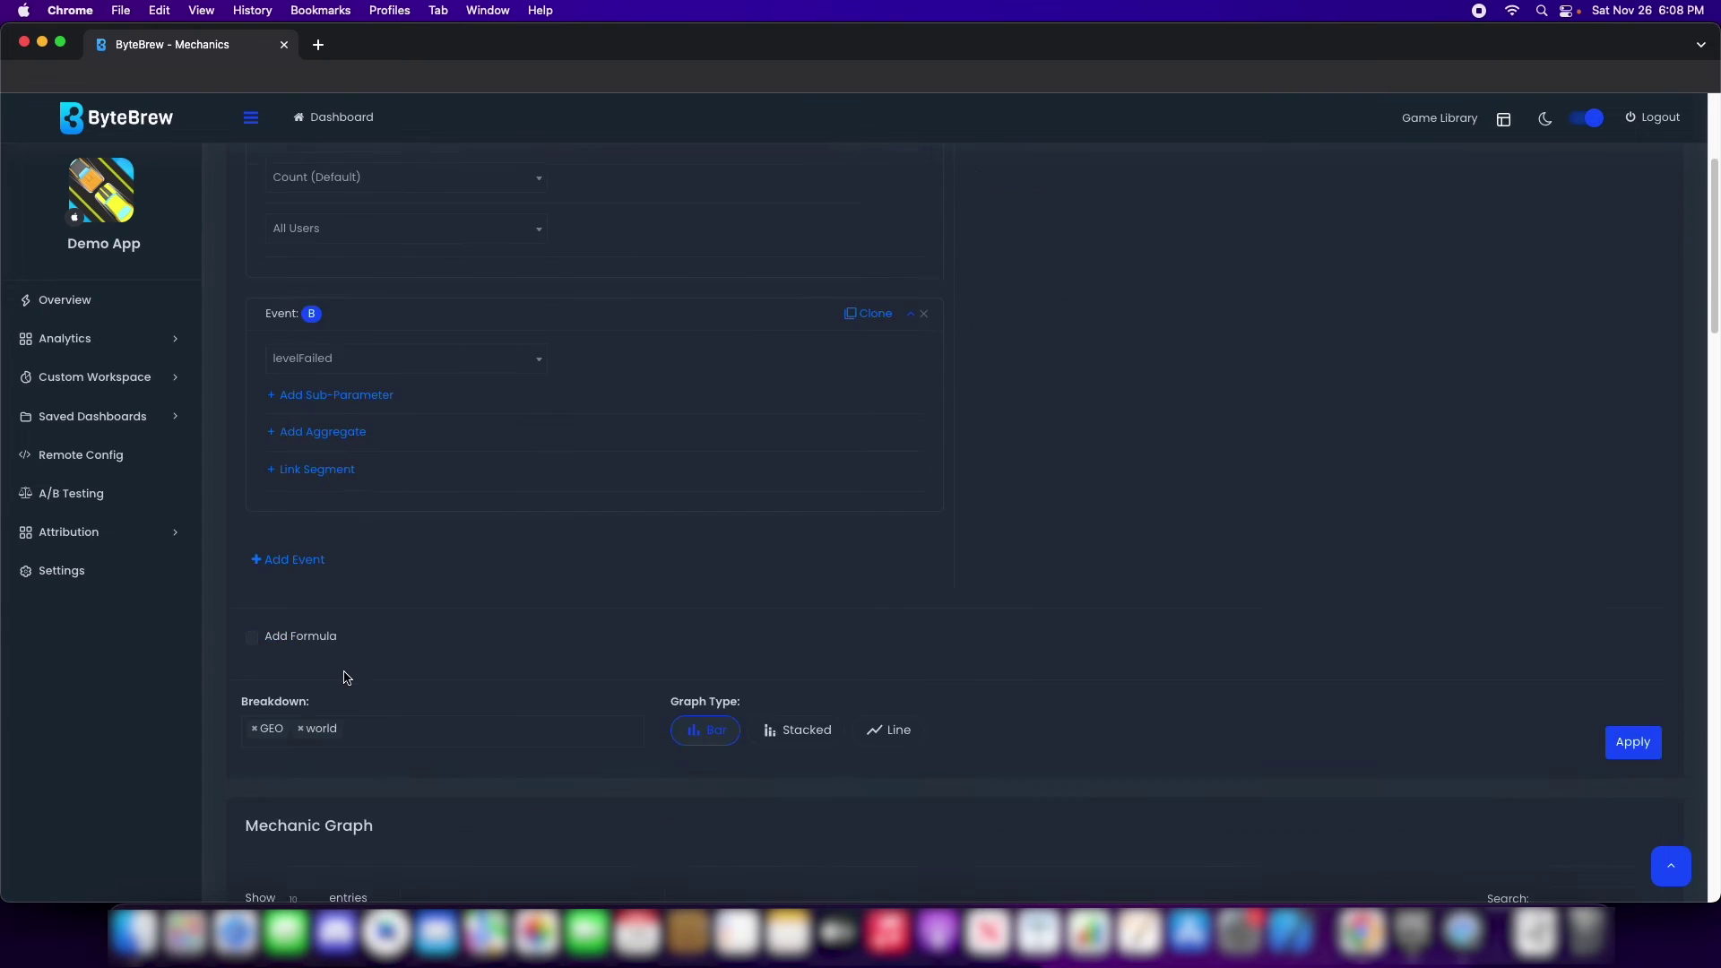
- Add character to the GEO and world breakdown and apply to load the Mechanic Graph
{"action": "left_click", "coordinate": [387, 562]}
{"action": "left_click", "coordinate": [765, 472]}
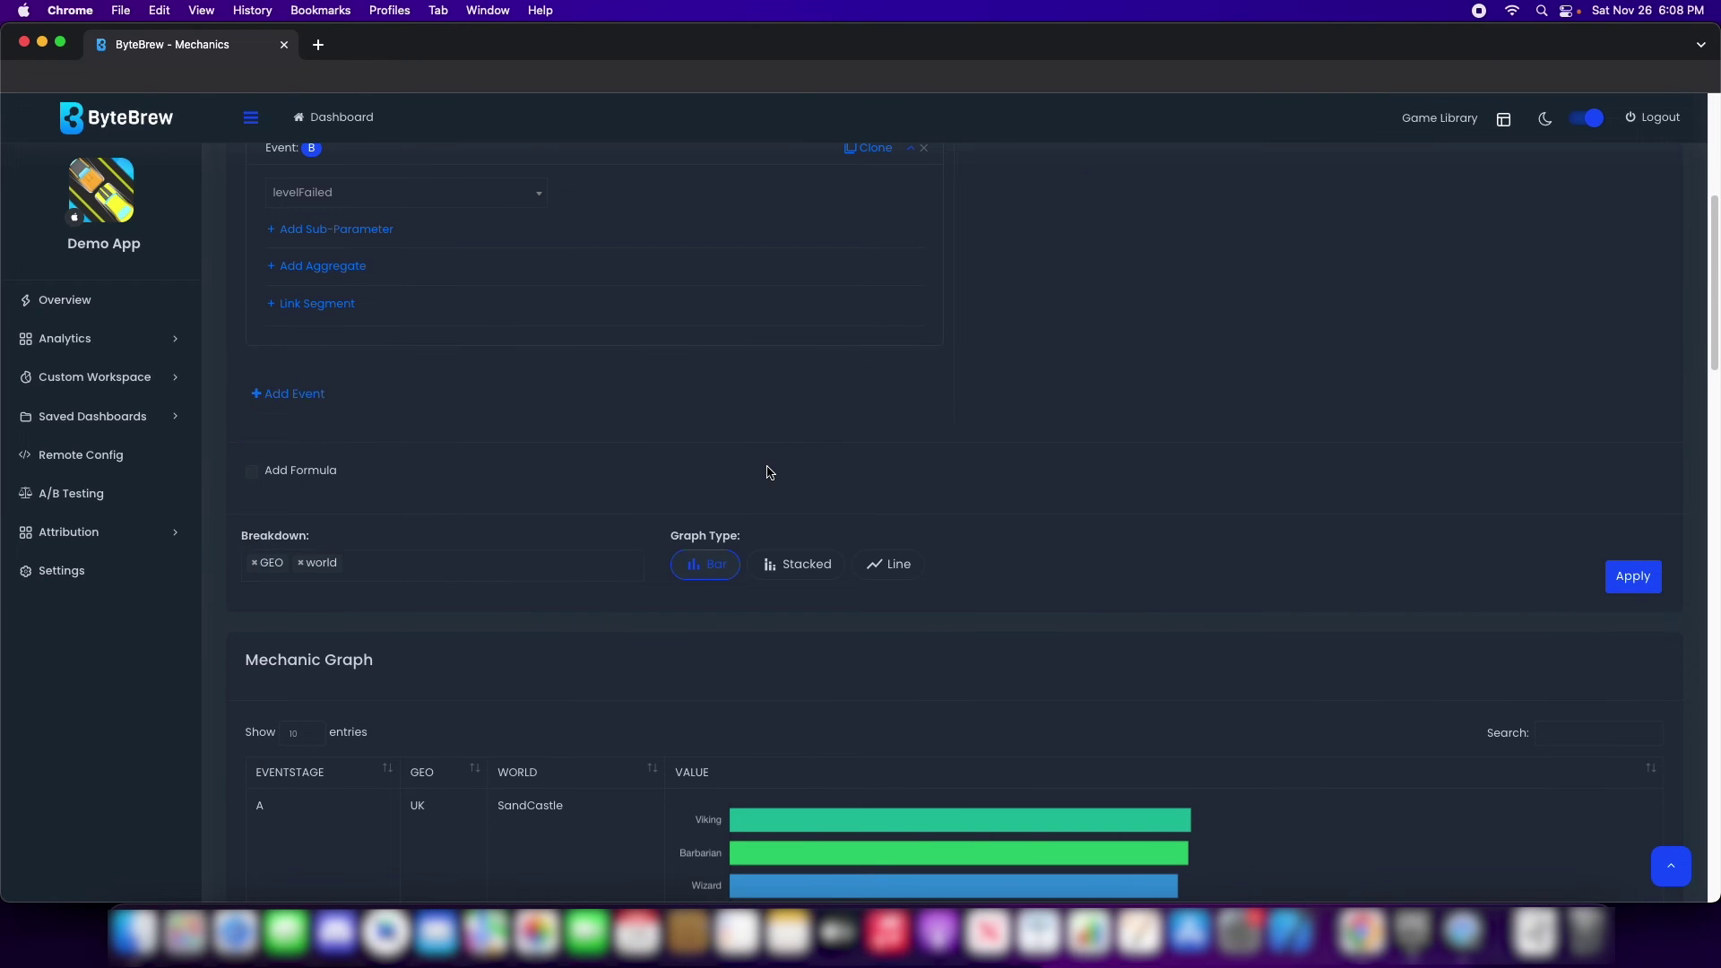
{"action": "scroll", "coordinate": [761, 472], "scroll_direction": "up", "scroll_amount": 5}
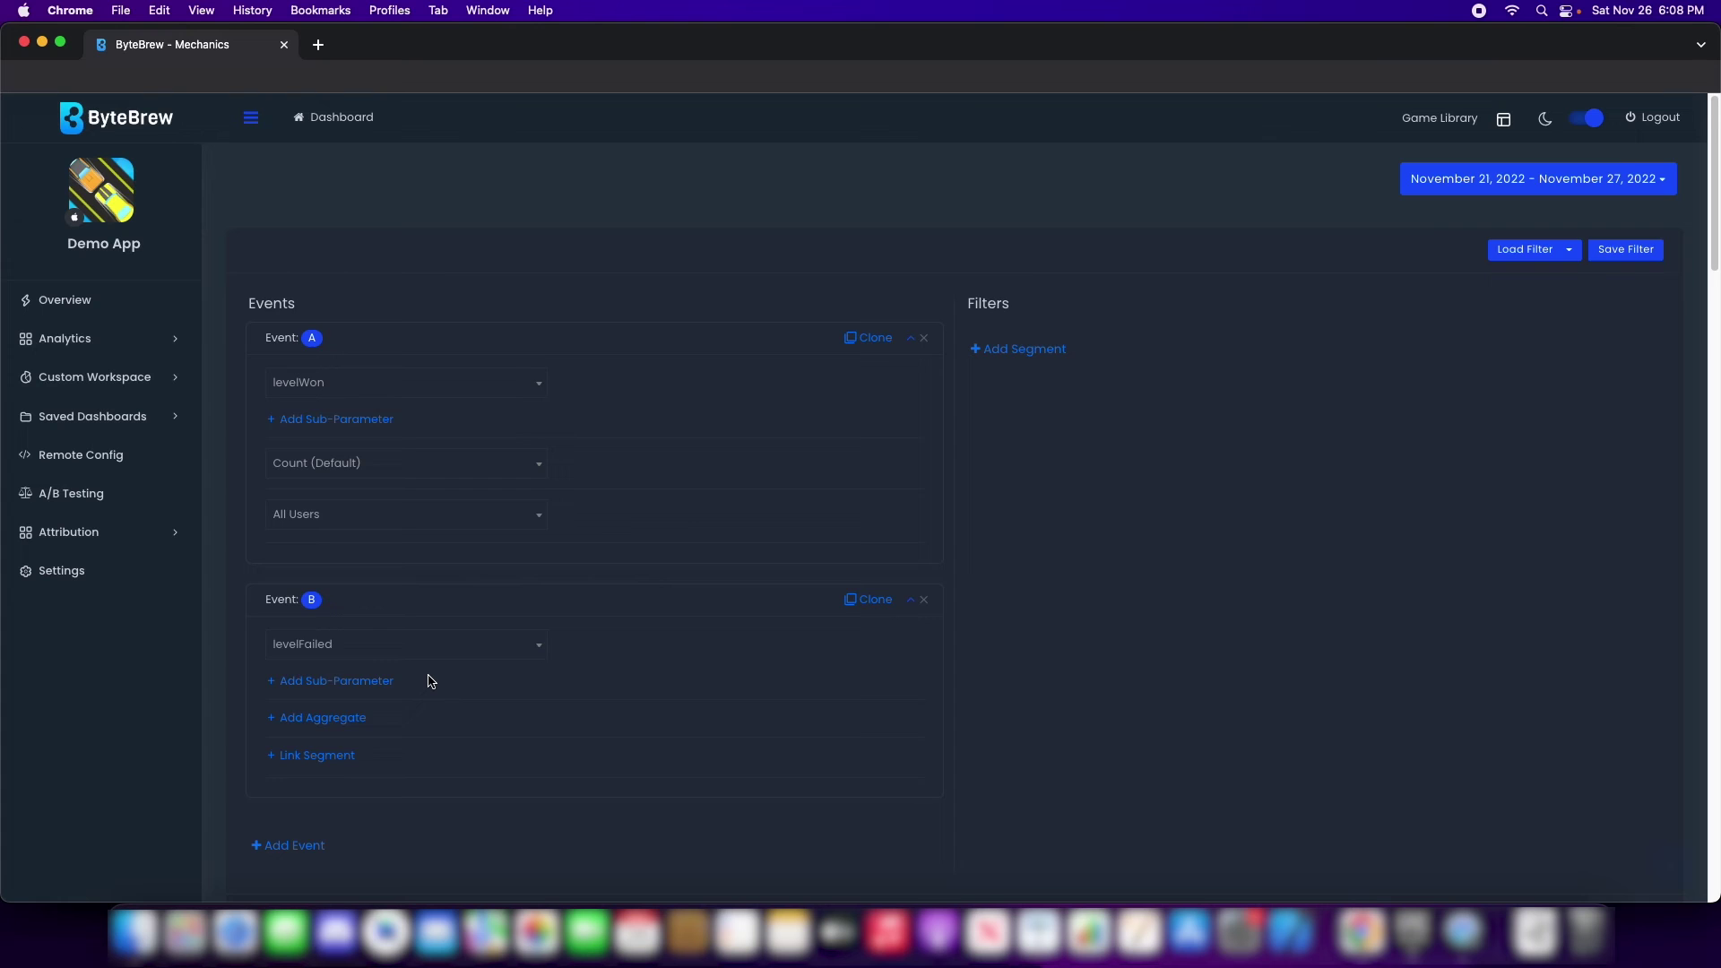
{"action": "scroll", "coordinate": [429, 681], "scroll_direction": "down", "scroll_amount": 3}
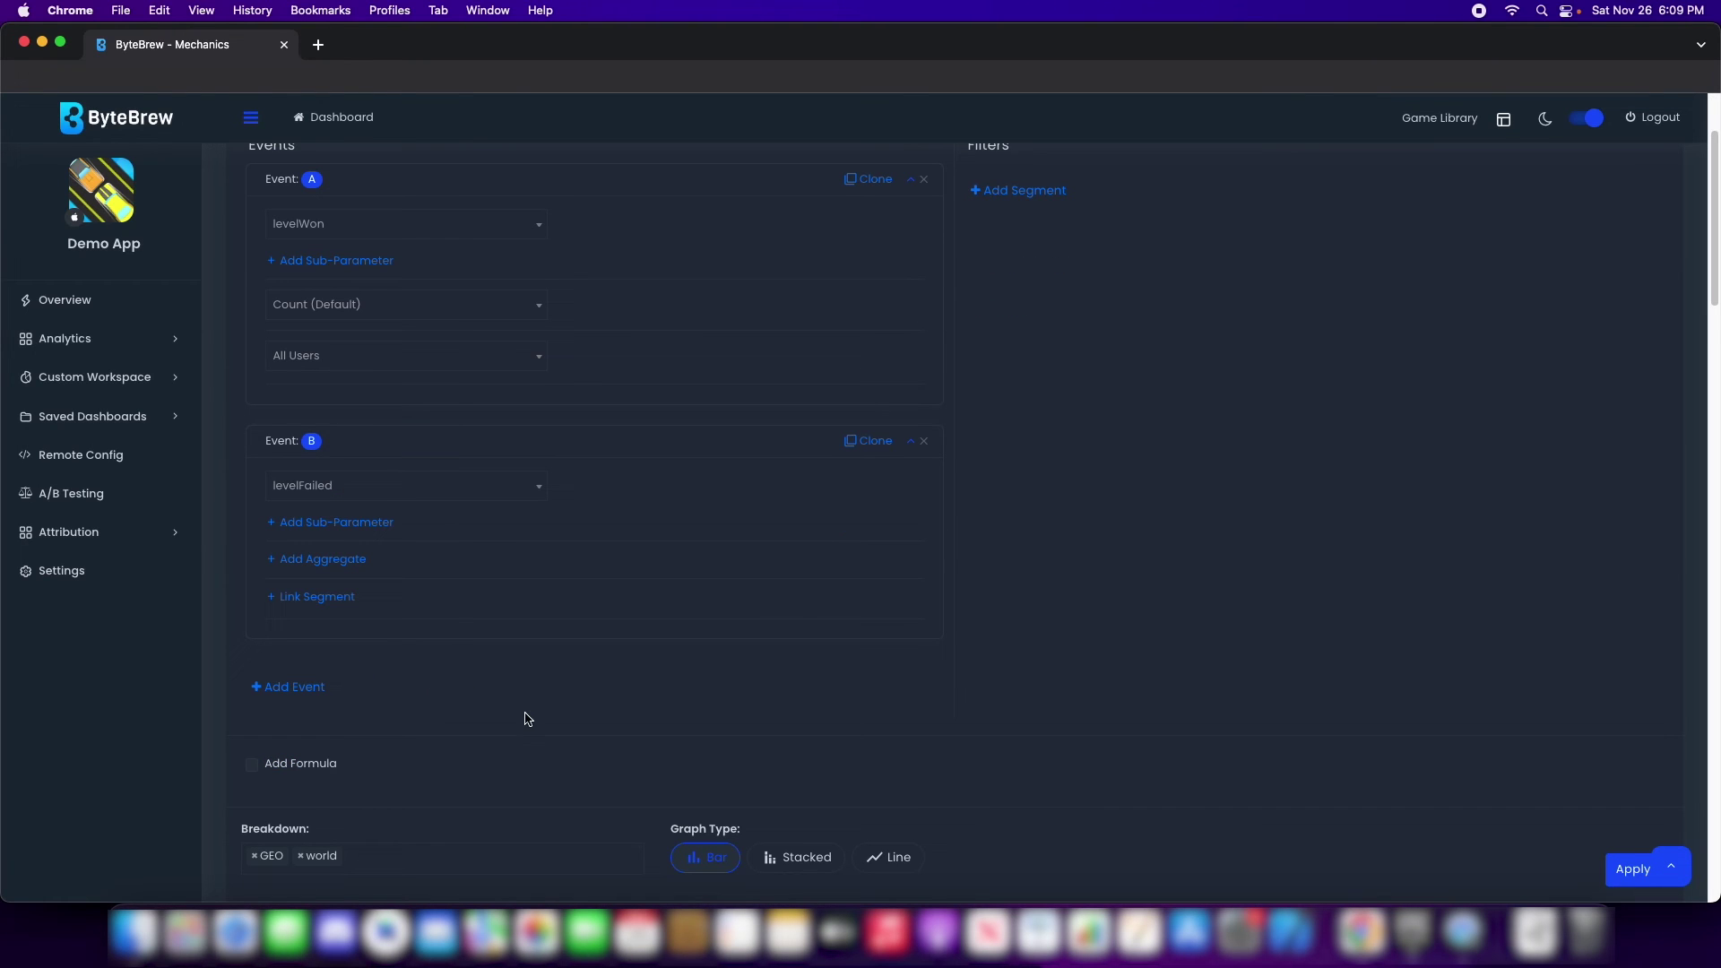
{"action": "scroll", "coordinate": [524, 716], "scroll_direction": "down", "scroll_amount": 2}
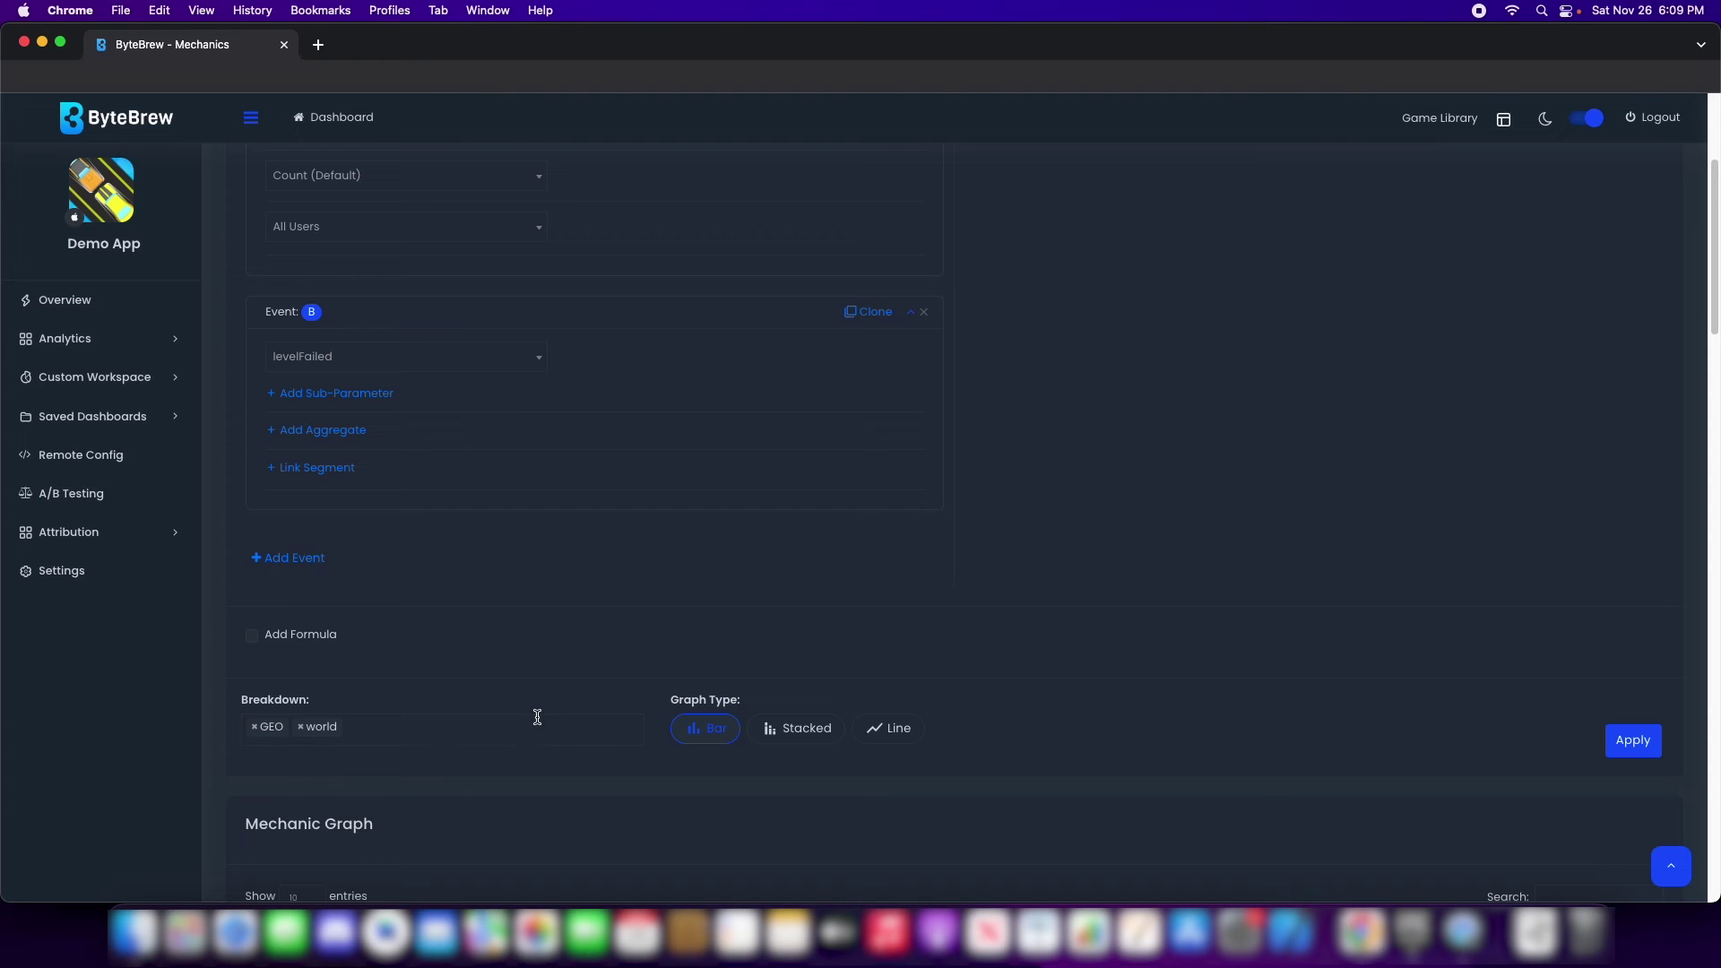
{"action": "left_click", "coordinate": [405, 726]}
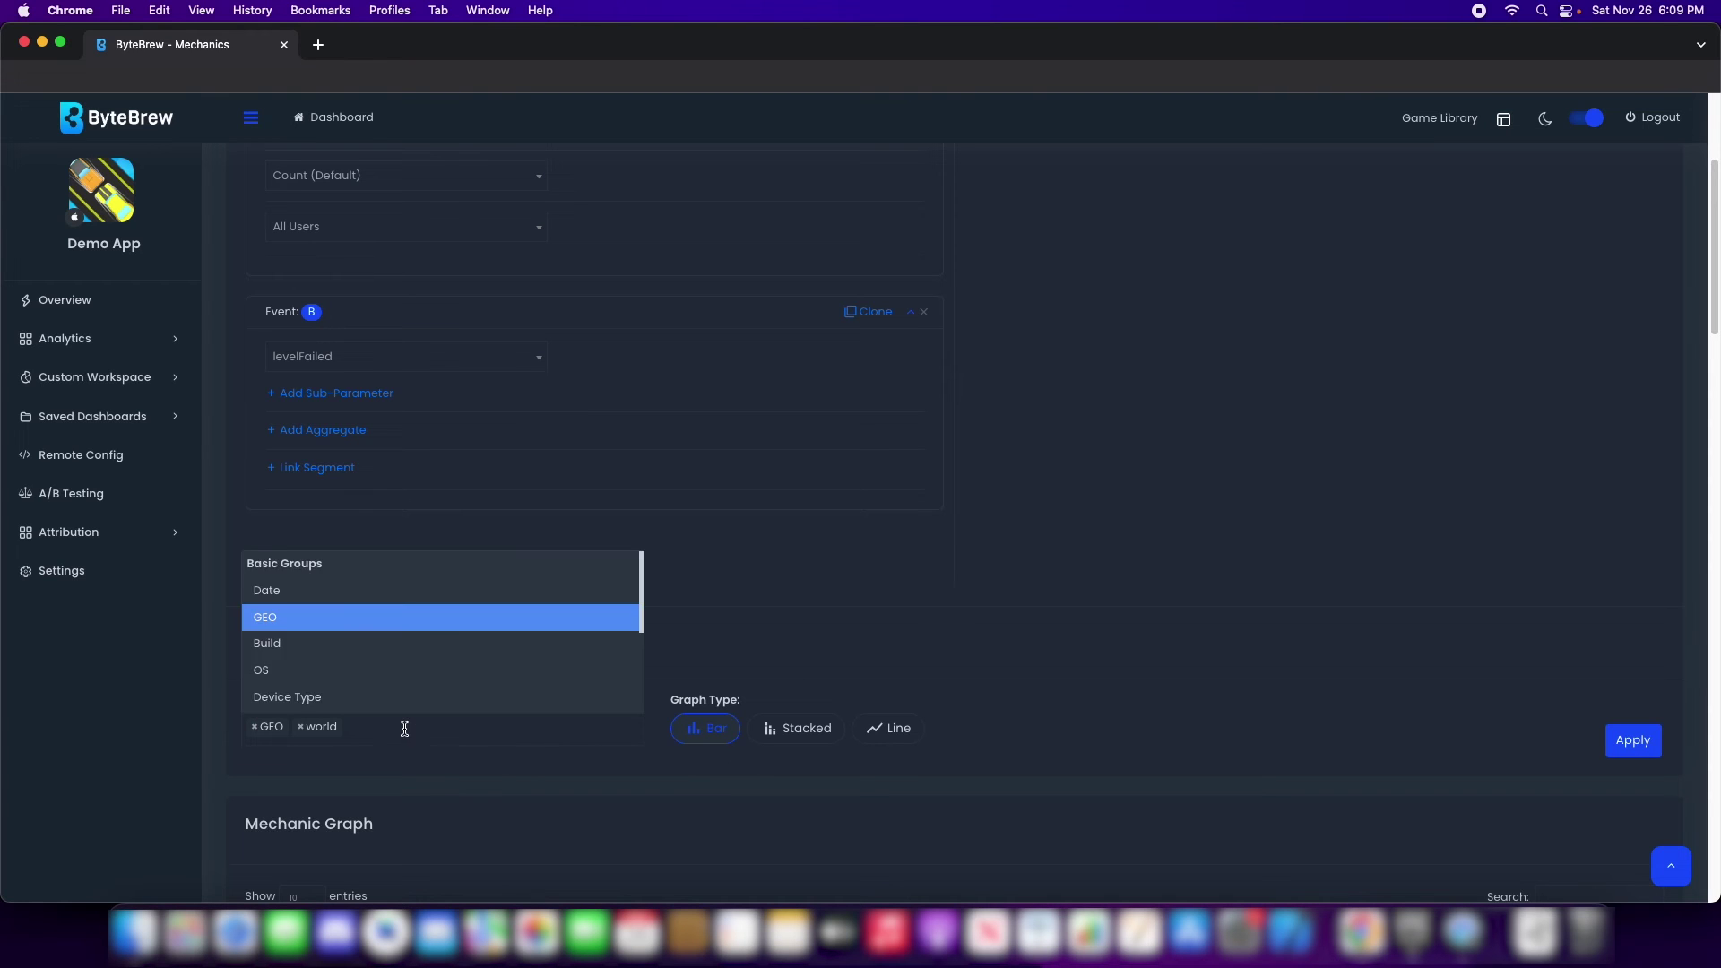
{"action": "scroll", "coordinate": [418, 659], "scroll_direction": "down", "scroll_amount": 3}
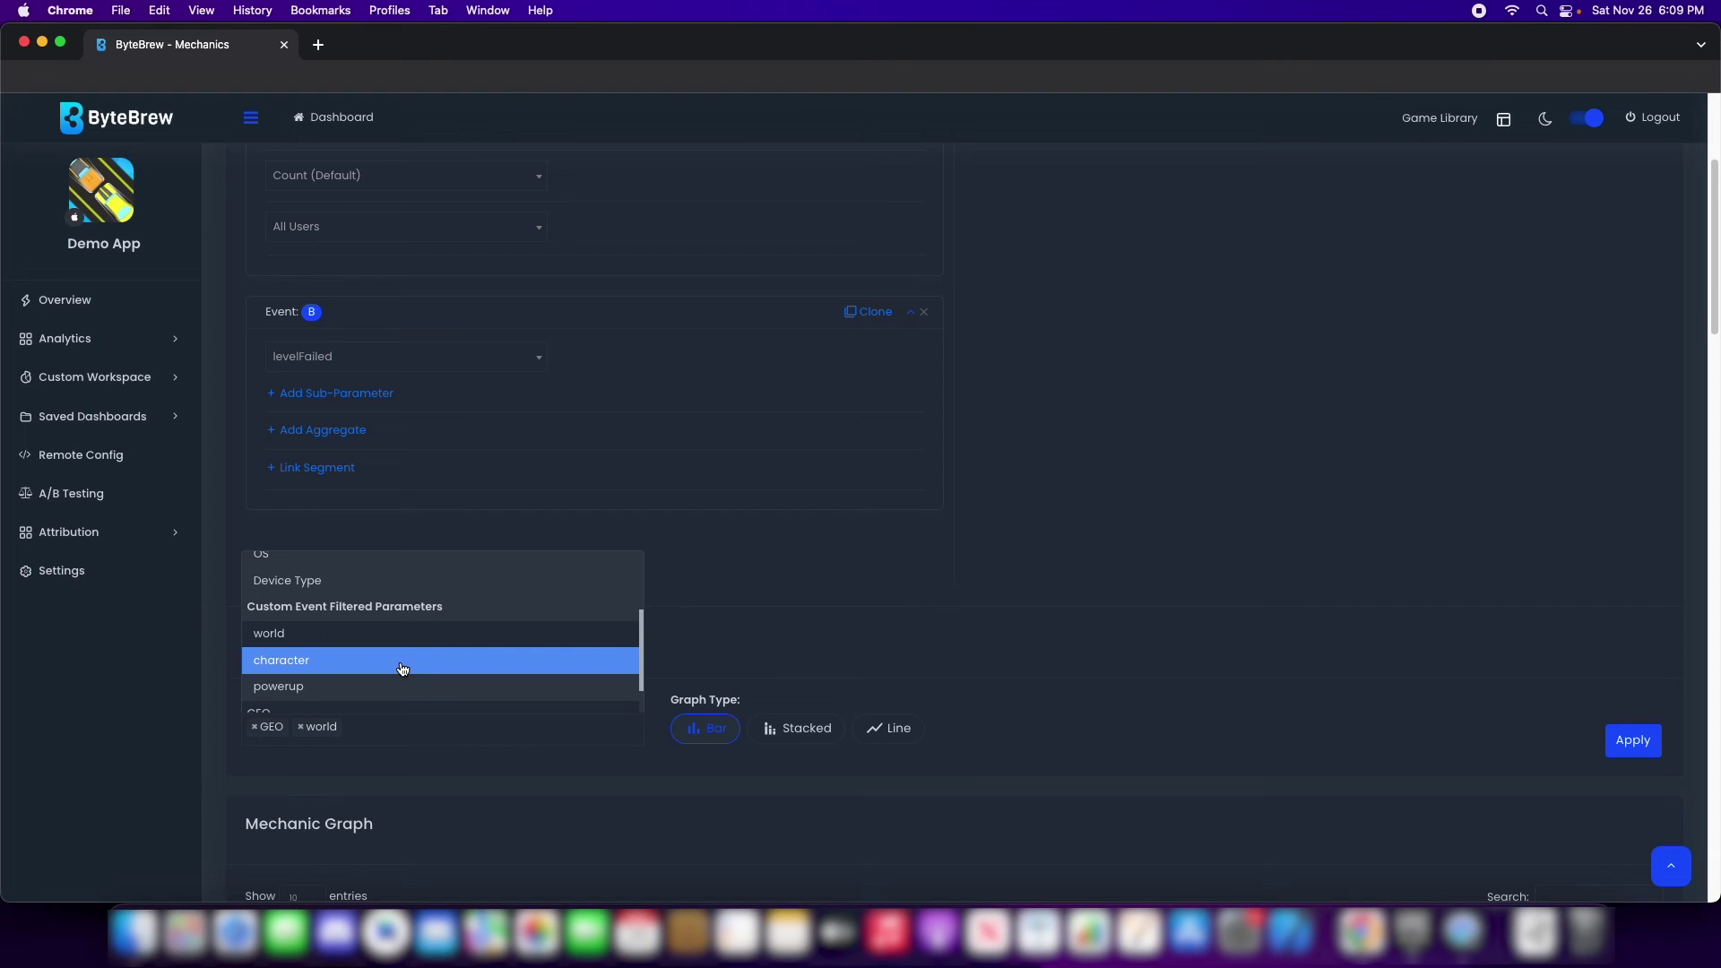
{"action": "left_click", "coordinate": [400, 667]}
{"action": "left_click", "coordinate": [1632, 741]}
- Sort the Mechanic Graph table by VALUE, then by EVENTSTAGE
{"action": "scroll", "coordinate": [348, 512], "scroll_direction": "down", "scroll_amount": 10}
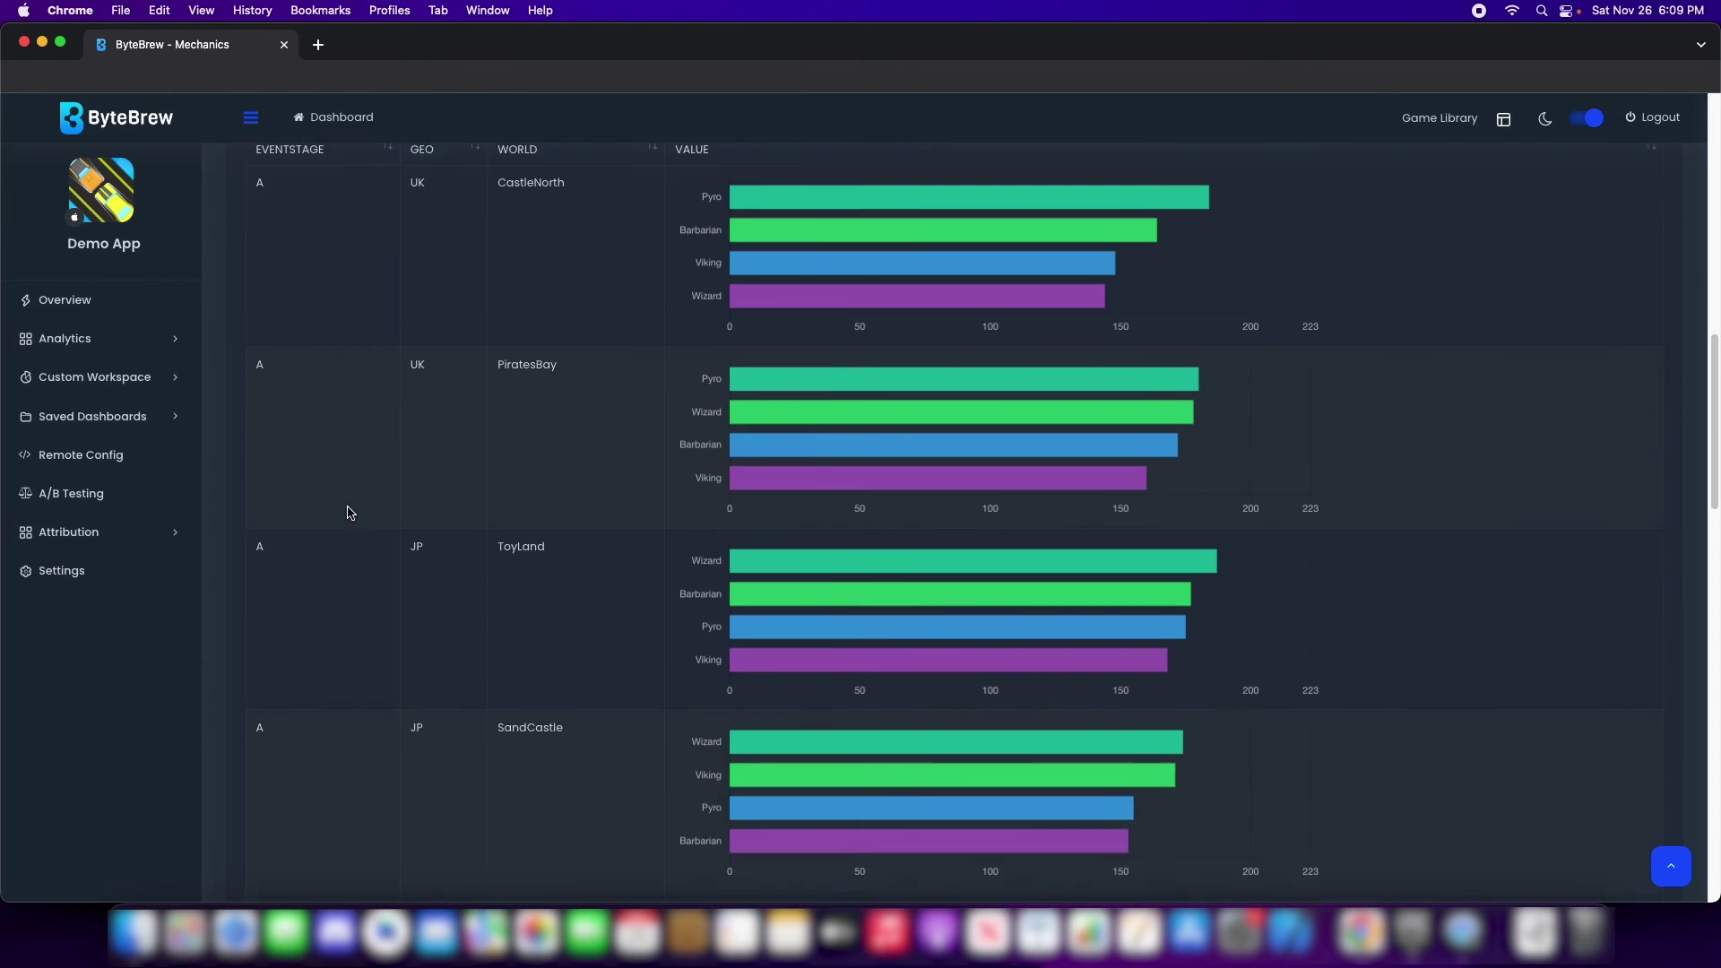
{"action": "scroll", "coordinate": [549, 622], "scroll_direction": "up", "scroll_amount": 10}
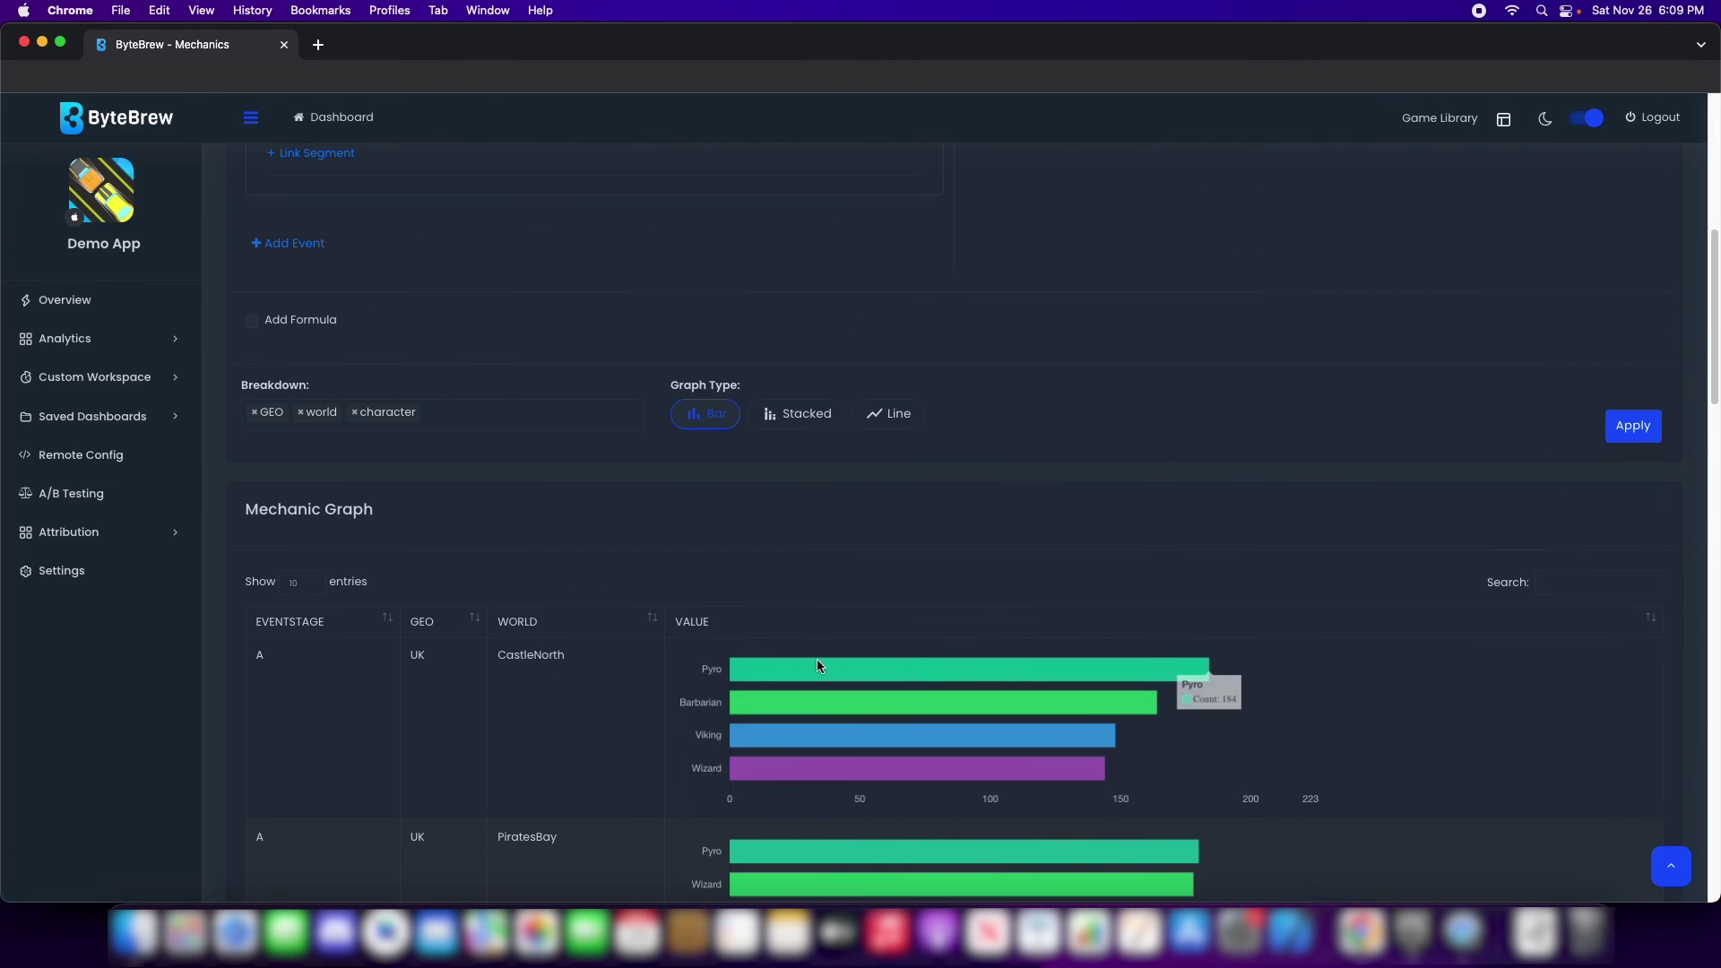
{"action": "left_click", "coordinate": [846, 615]}
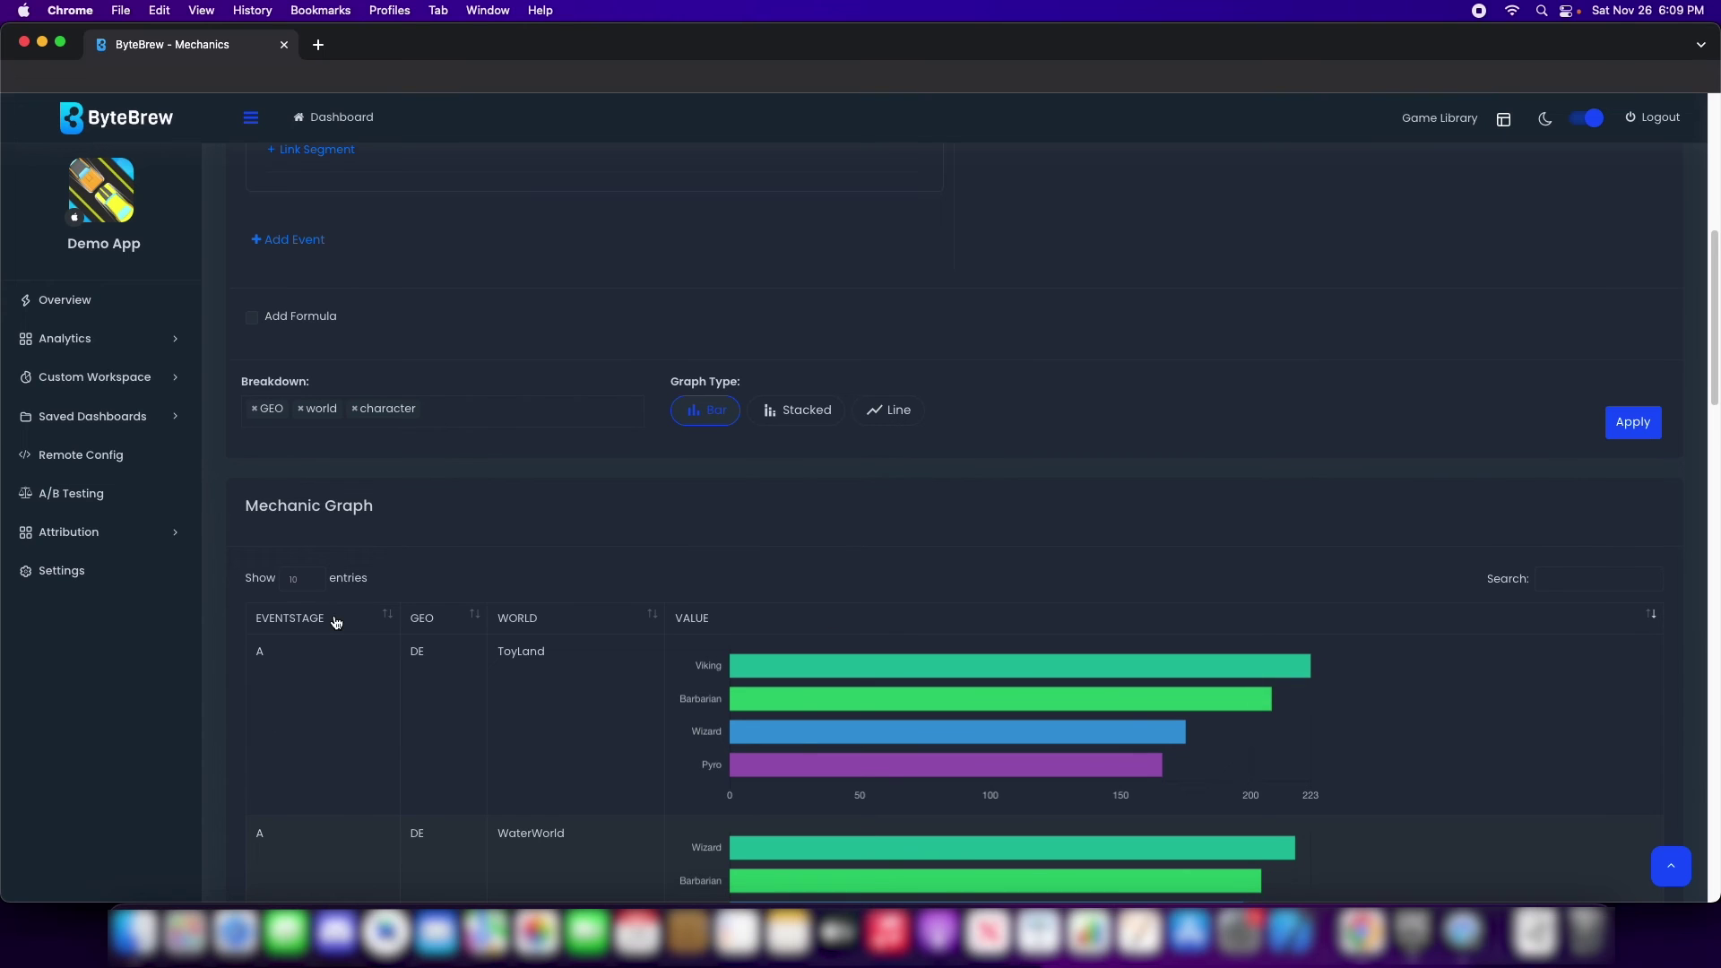
{"action": "left_click", "coordinate": [370, 620]}
{"action": "scroll", "coordinate": [315, 691], "scroll_direction": "down", "scroll_amount": 3}
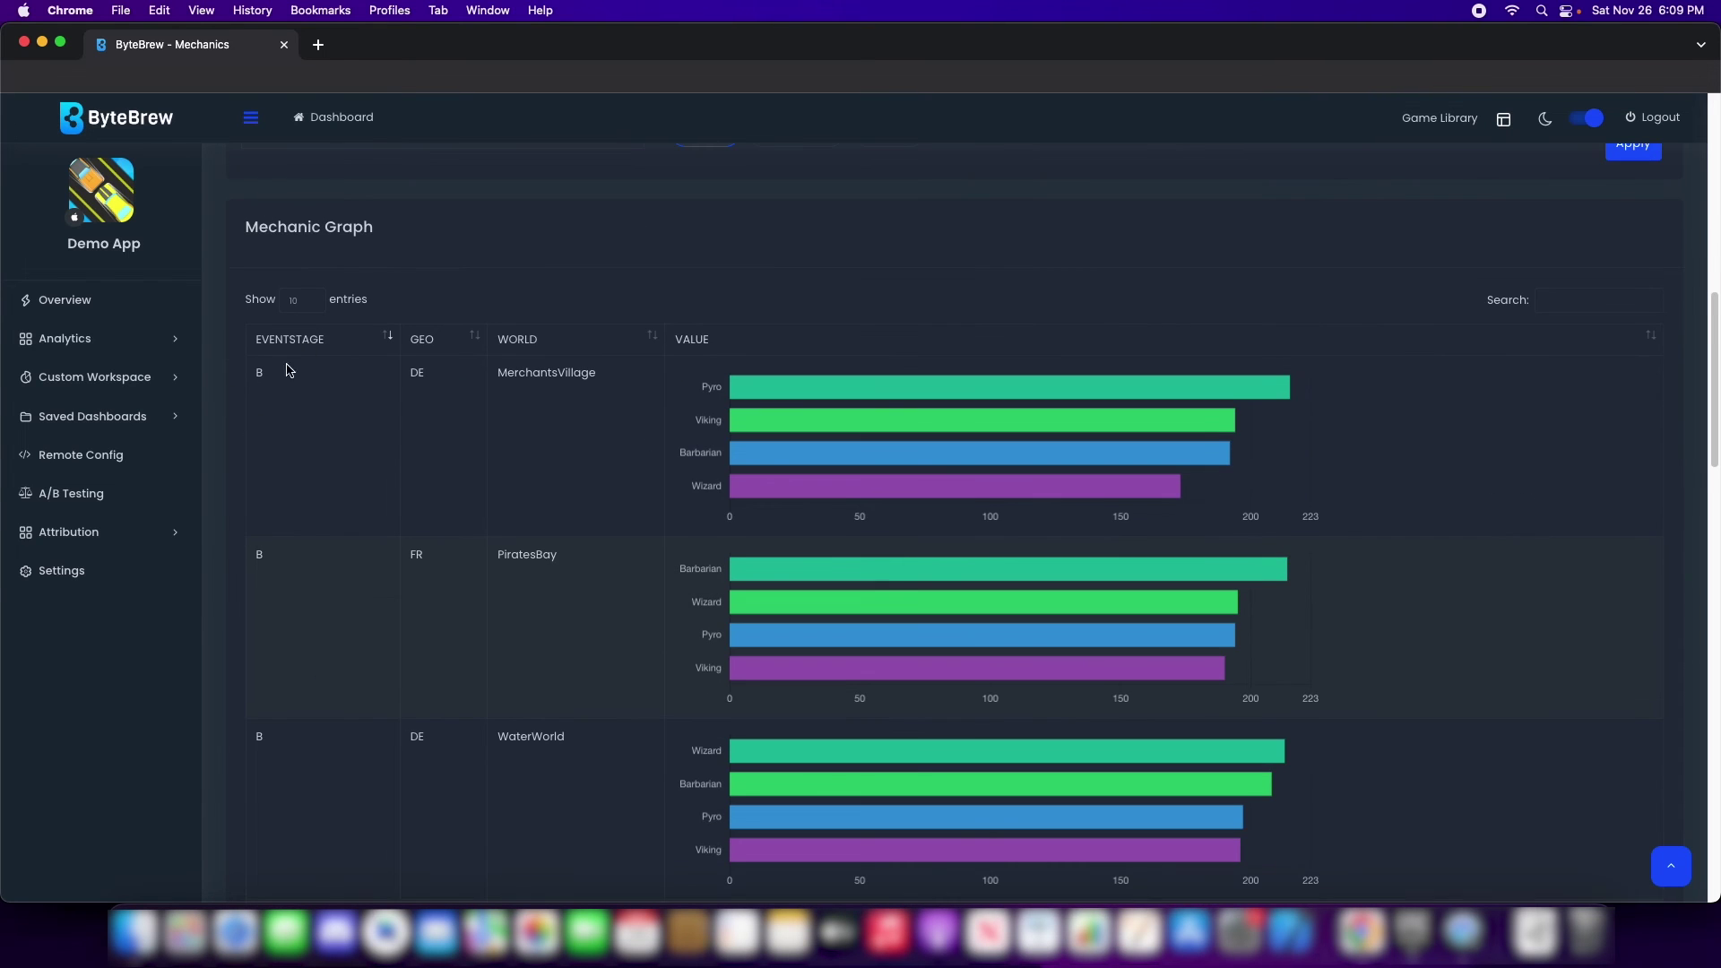
{"action": "scroll", "coordinate": [303, 466], "scroll_direction": "down", "scroll_amount": 2}
{"action": "scroll", "coordinate": [303, 467], "scroll_direction": "up", "scroll_amount": 2}
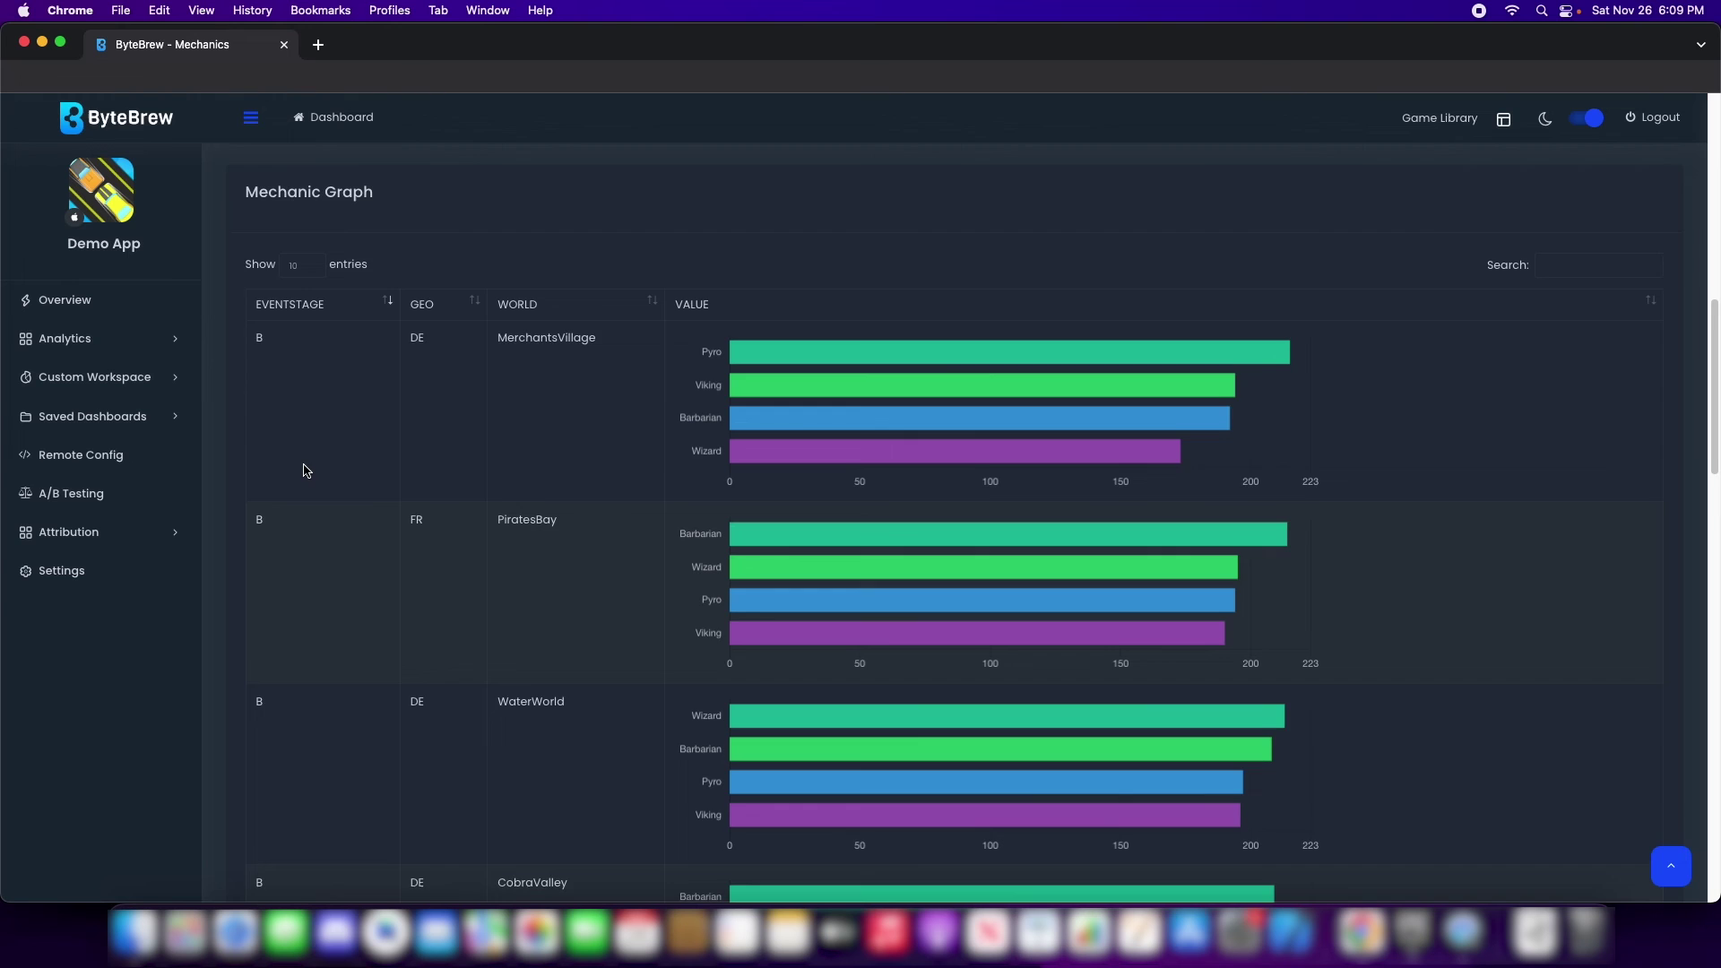
{"action": "scroll", "coordinate": [303, 466], "scroll_direction": "up", "scroll_amount": 10}
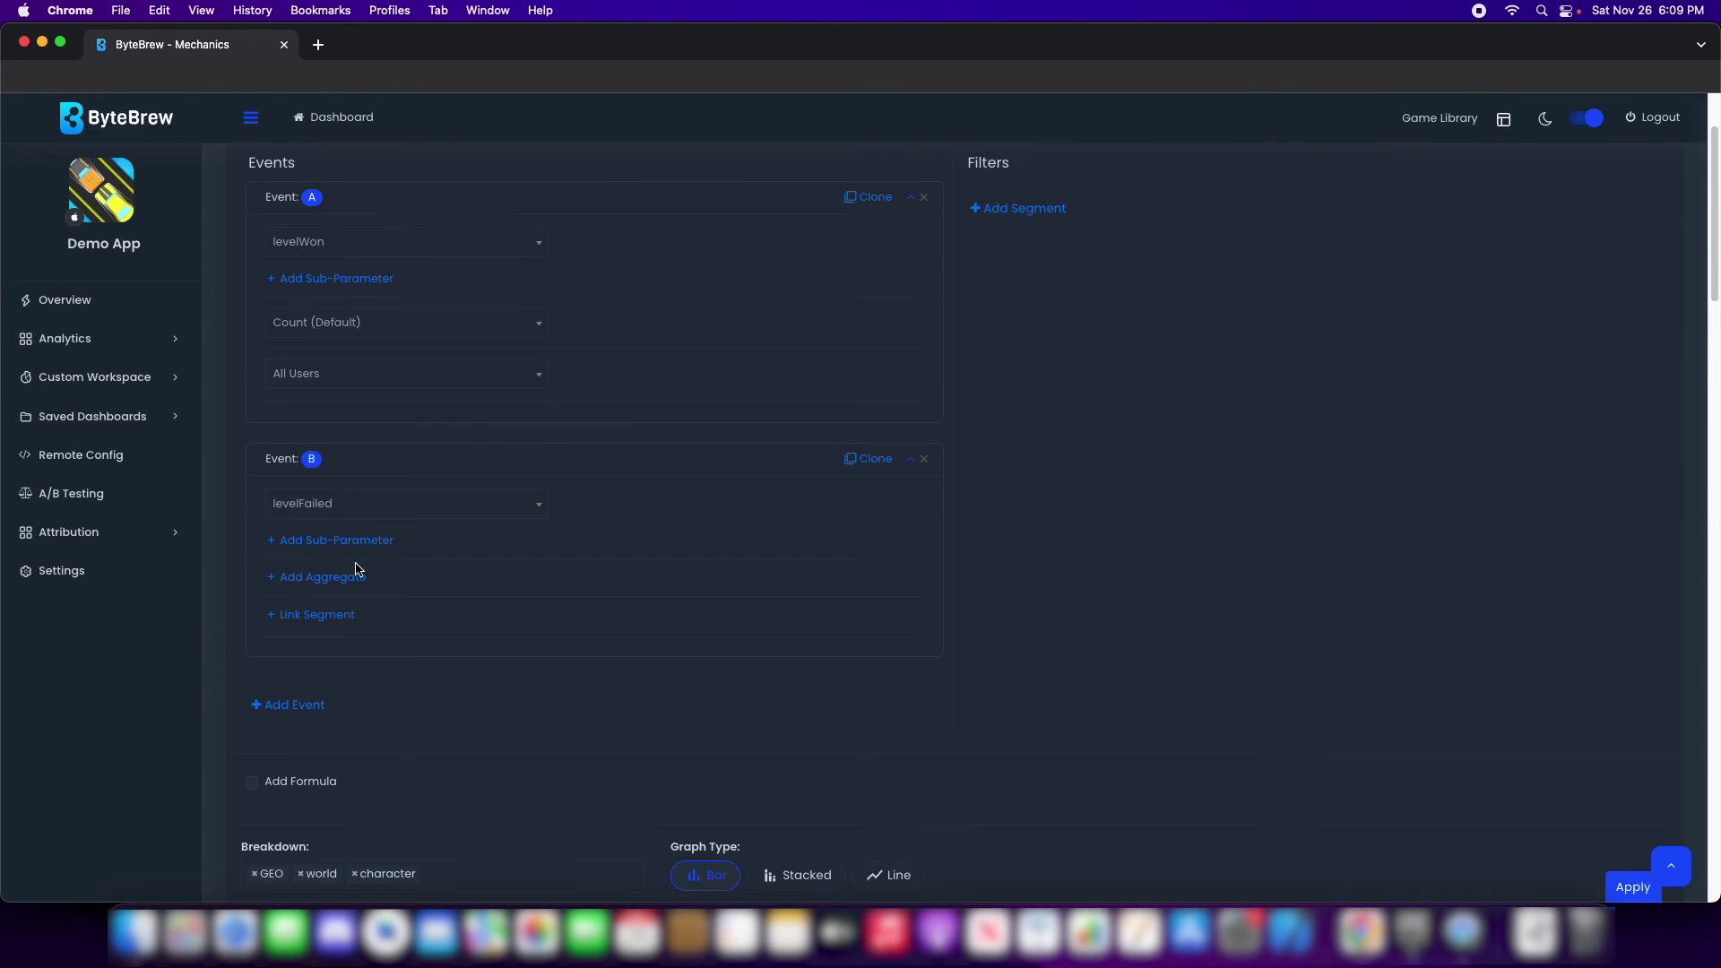
- Remove the character and world tags from the Breakdown field, keeping only GEO
{"action": "scroll", "coordinate": [419, 802], "scroll_direction": "down", "scroll_amount": 3}
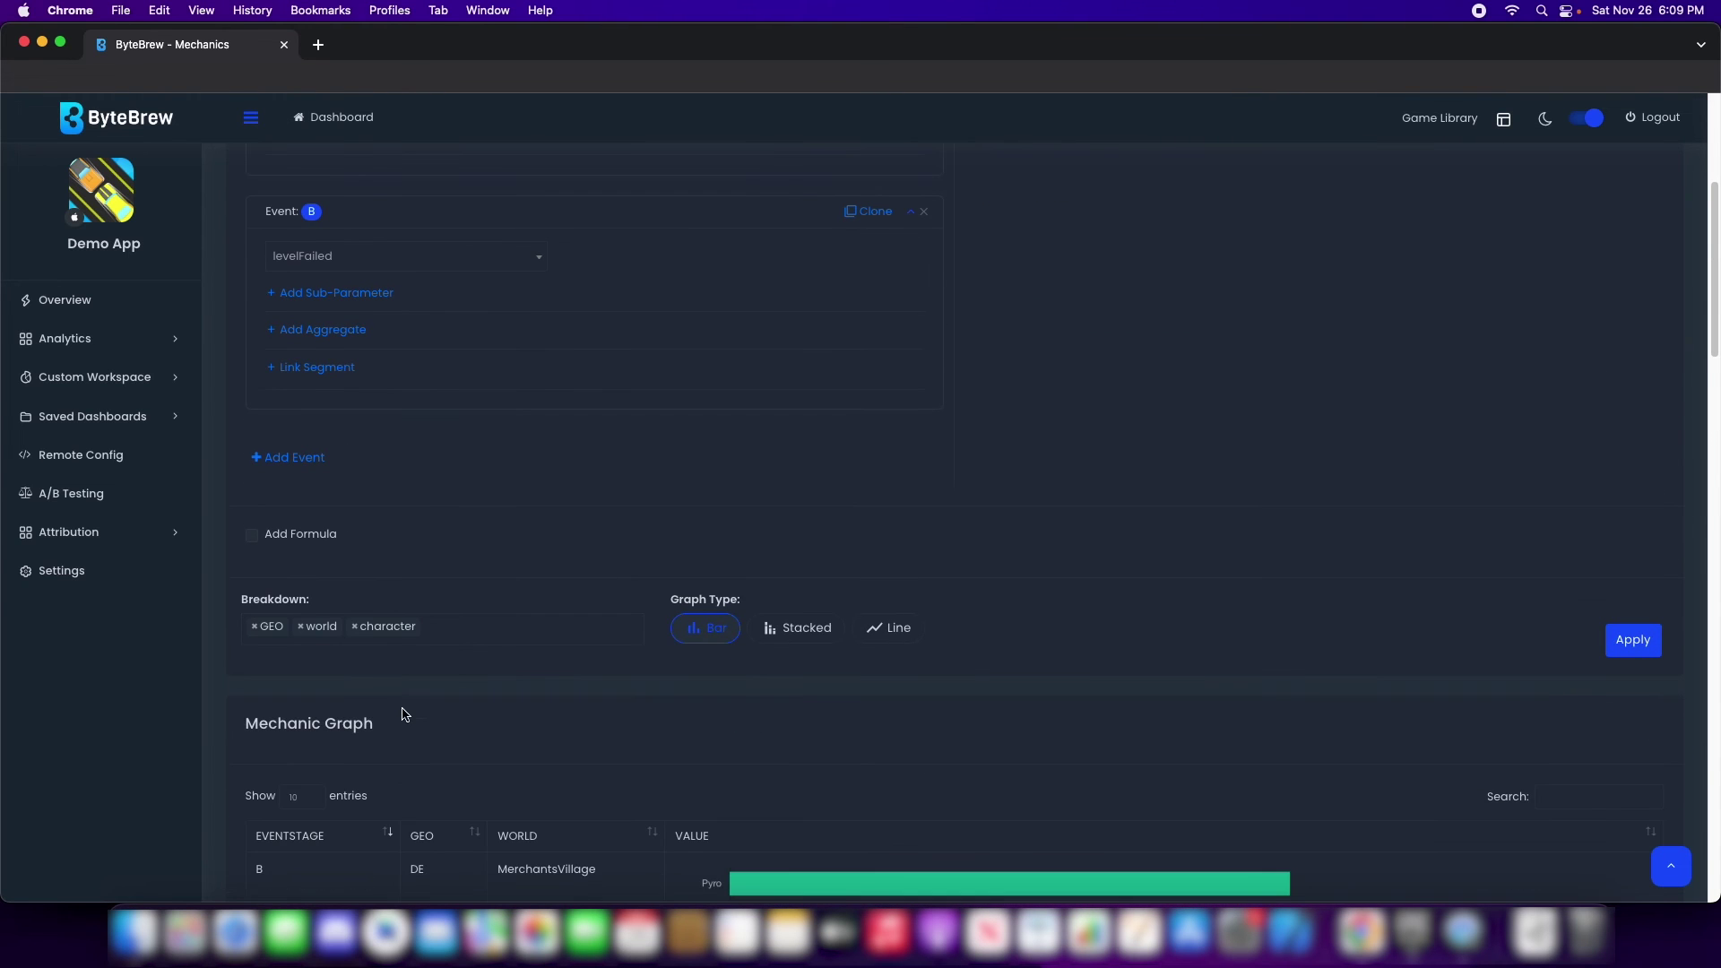
{"action": "left_click", "coordinate": [356, 627]}
{"action": "left_click", "coordinate": [301, 626]}
{"action": "left_click", "coordinate": [359, 658]}
{"action": "scroll", "coordinate": [457, 645], "scroll_direction": "up", "scroll_amount": 4}
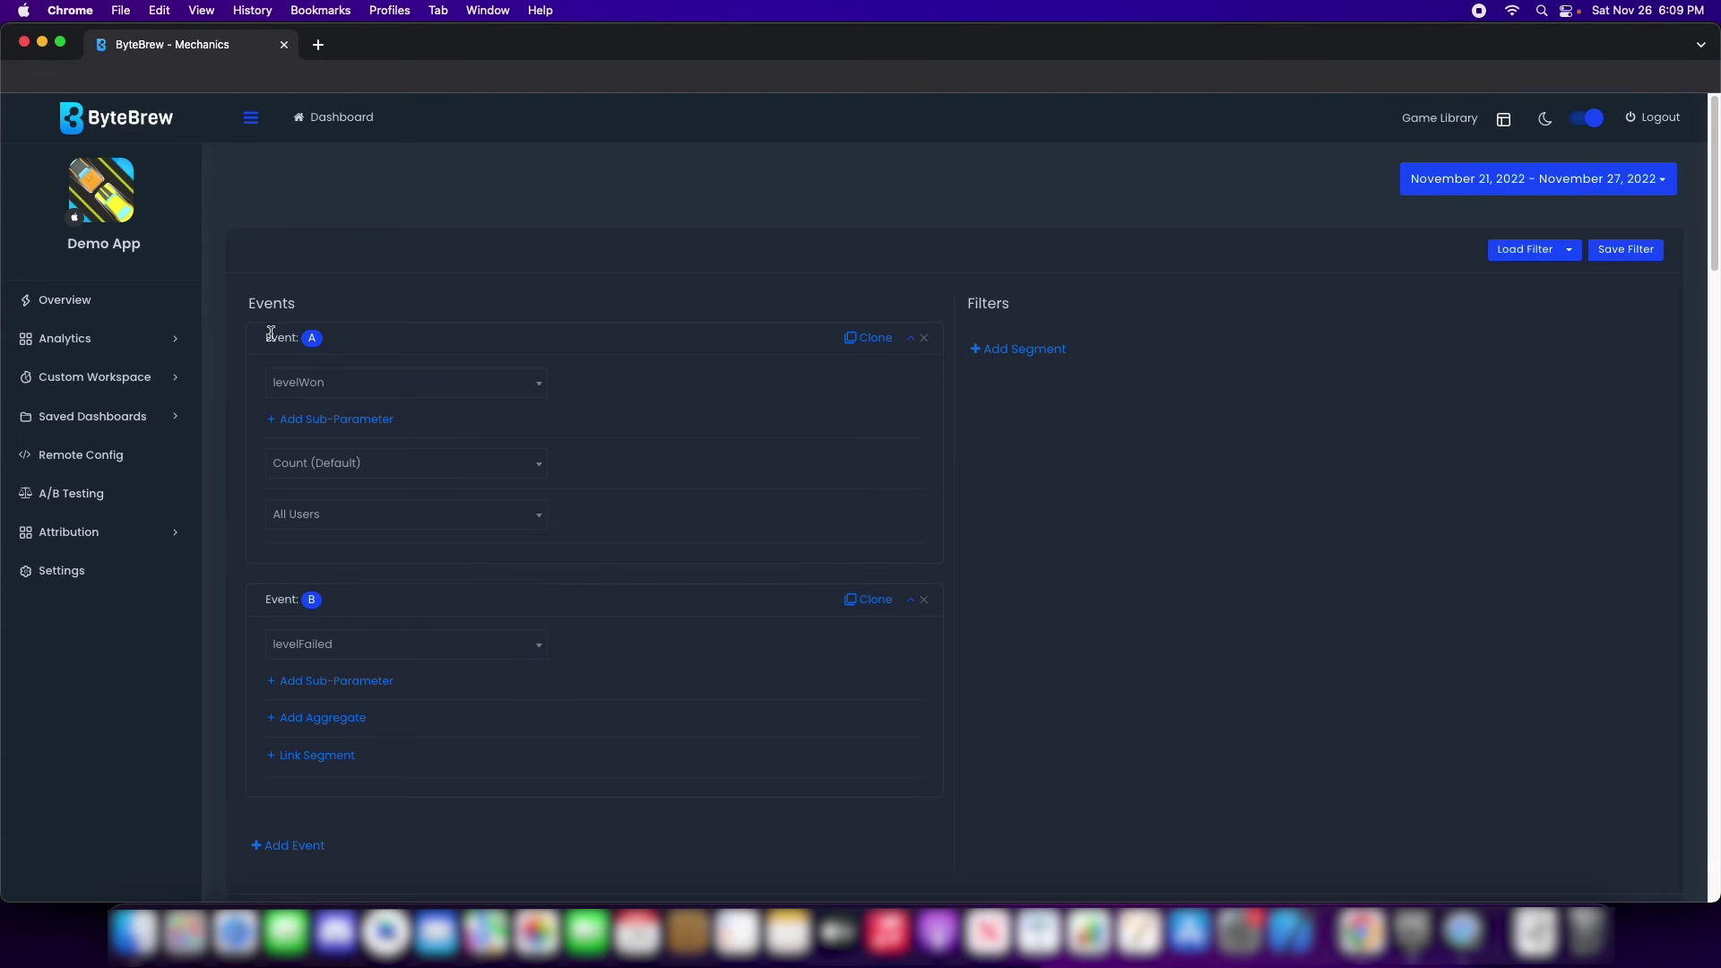
{"action": "scroll", "coordinate": [337, 541], "scroll_direction": "down", "scroll_amount": 3}
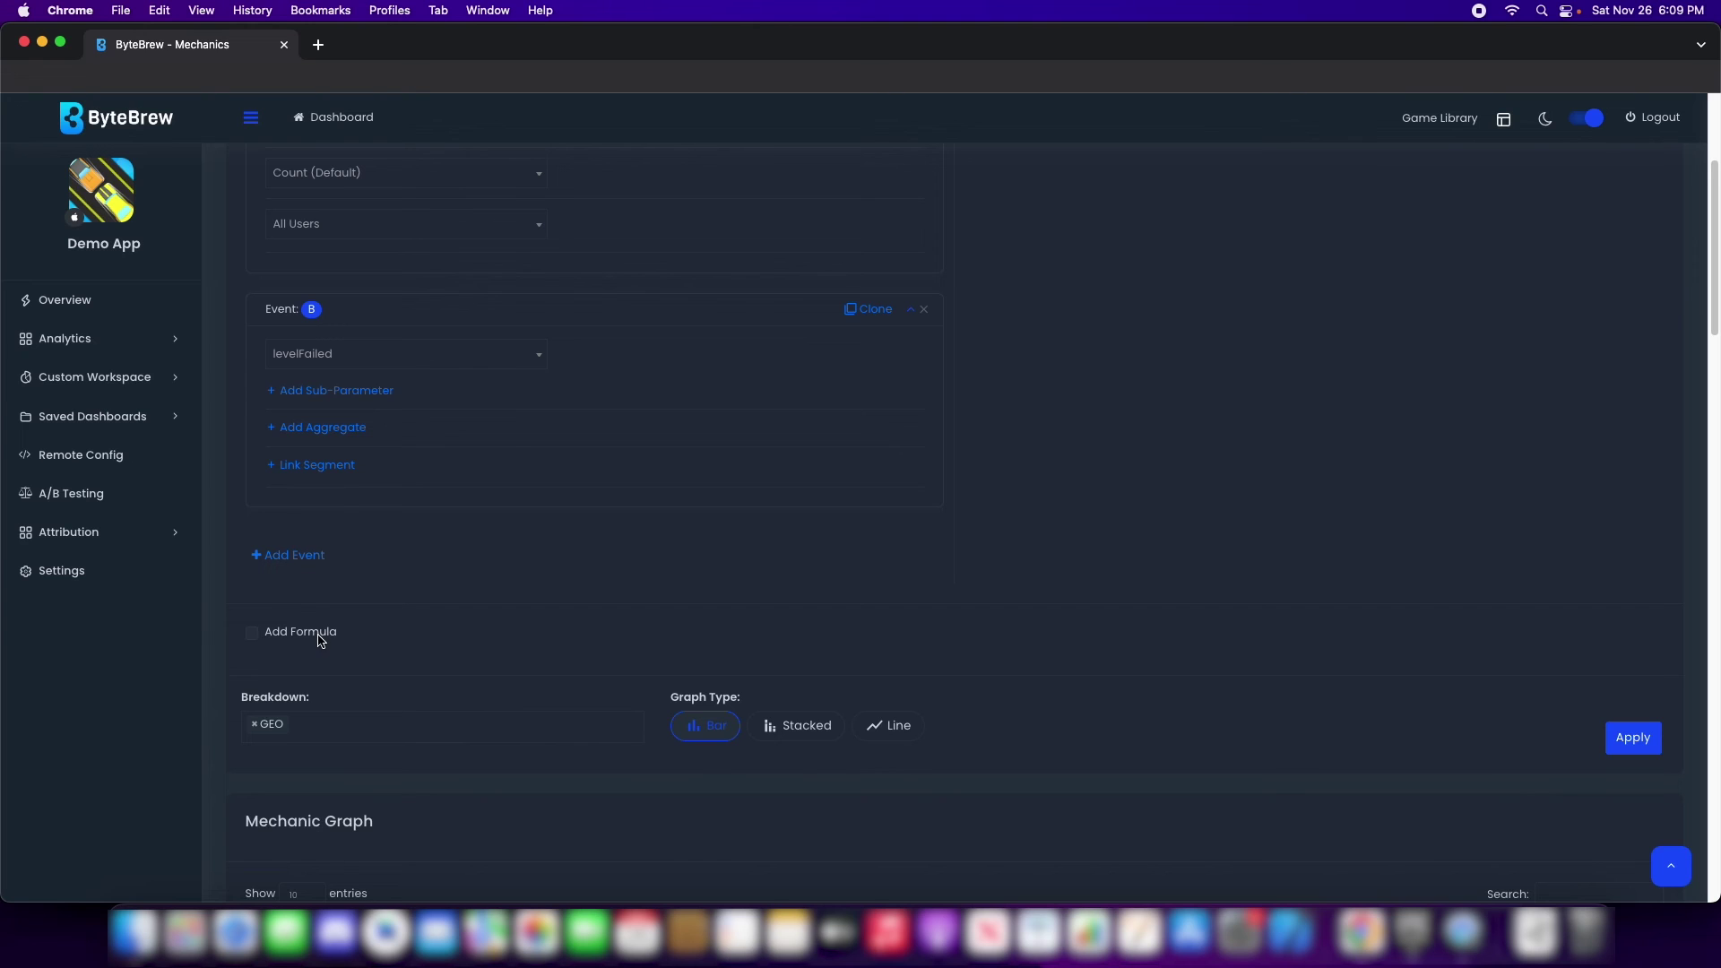
- Turn on Add Formula and enter the formula ((A) / (B))
{"action": "left_click", "coordinate": [321, 638]}
{"action": "left_click", "coordinate": [358, 690]}
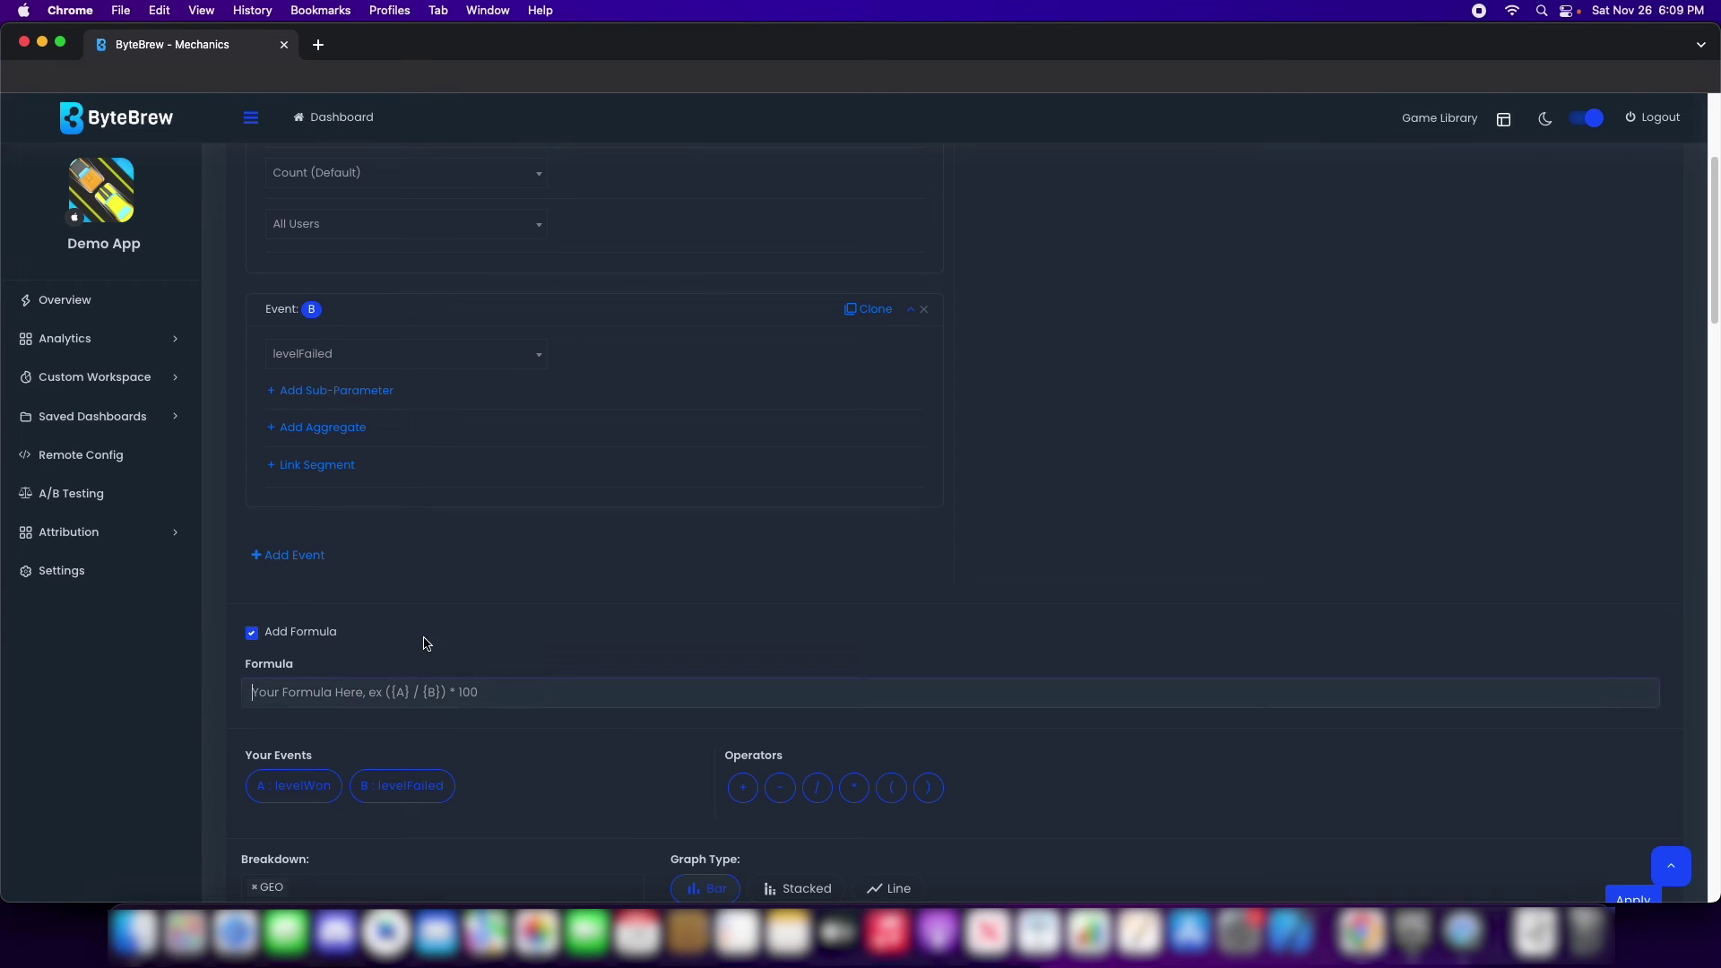
{"action": "left_click", "coordinate": [415, 672]}
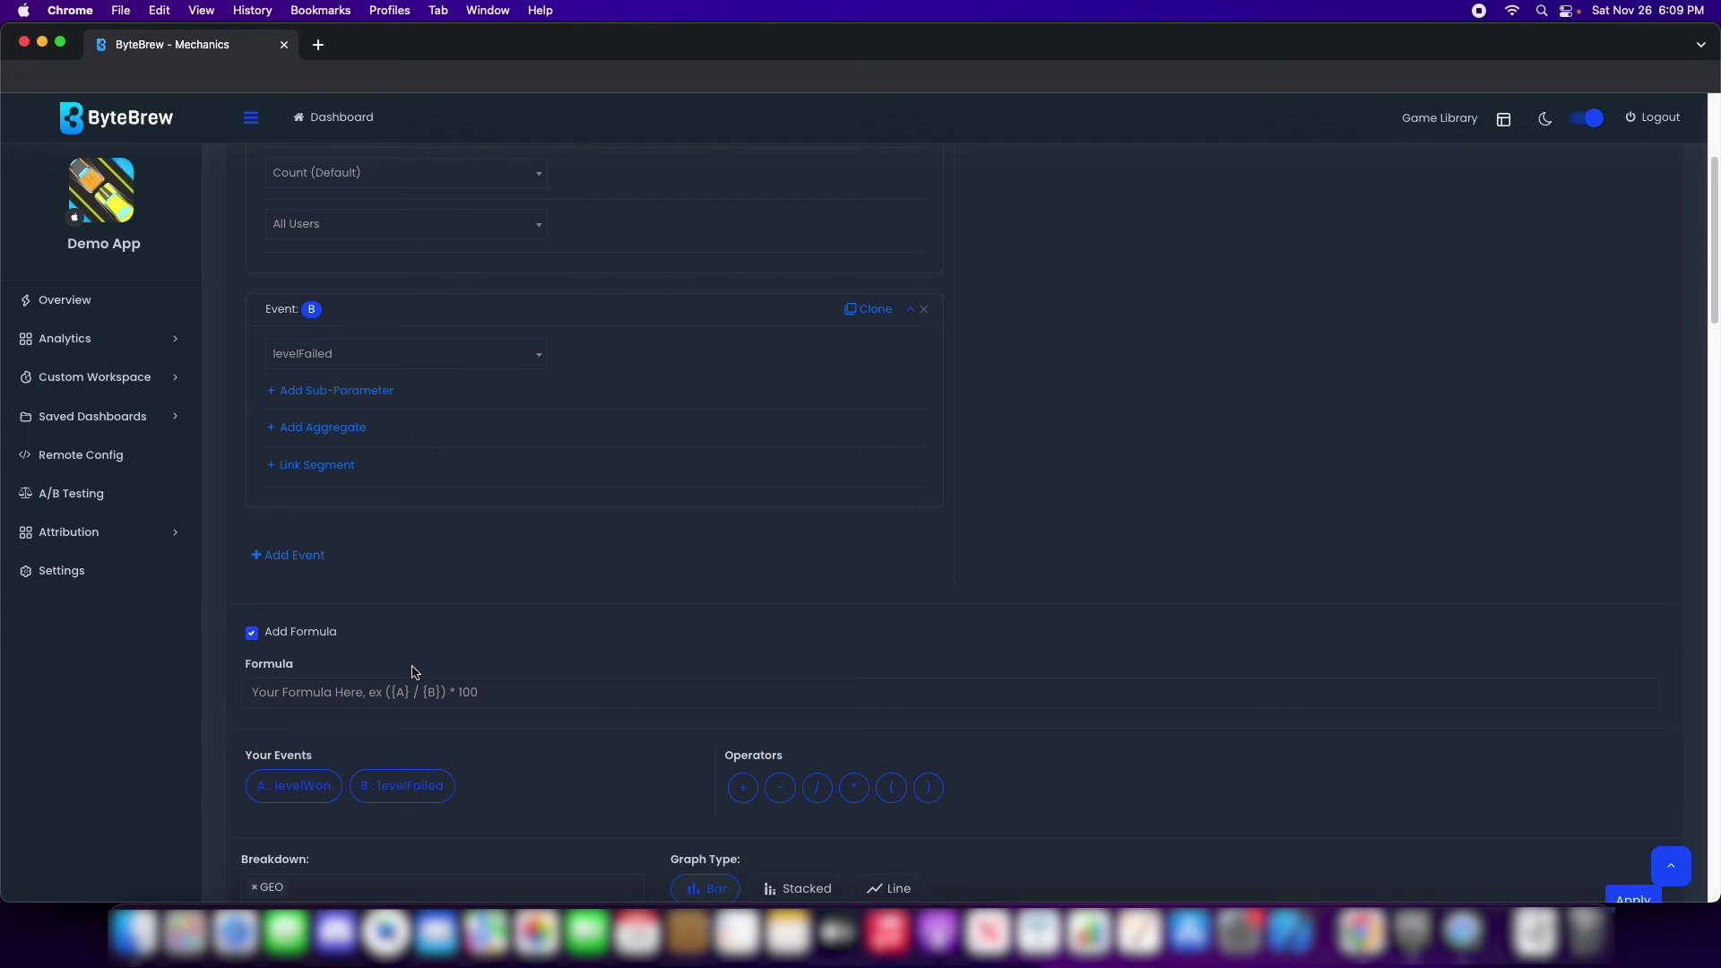
{"action": "scroll", "coordinate": [416, 672], "scroll_direction": "up", "scroll_amount": 3}
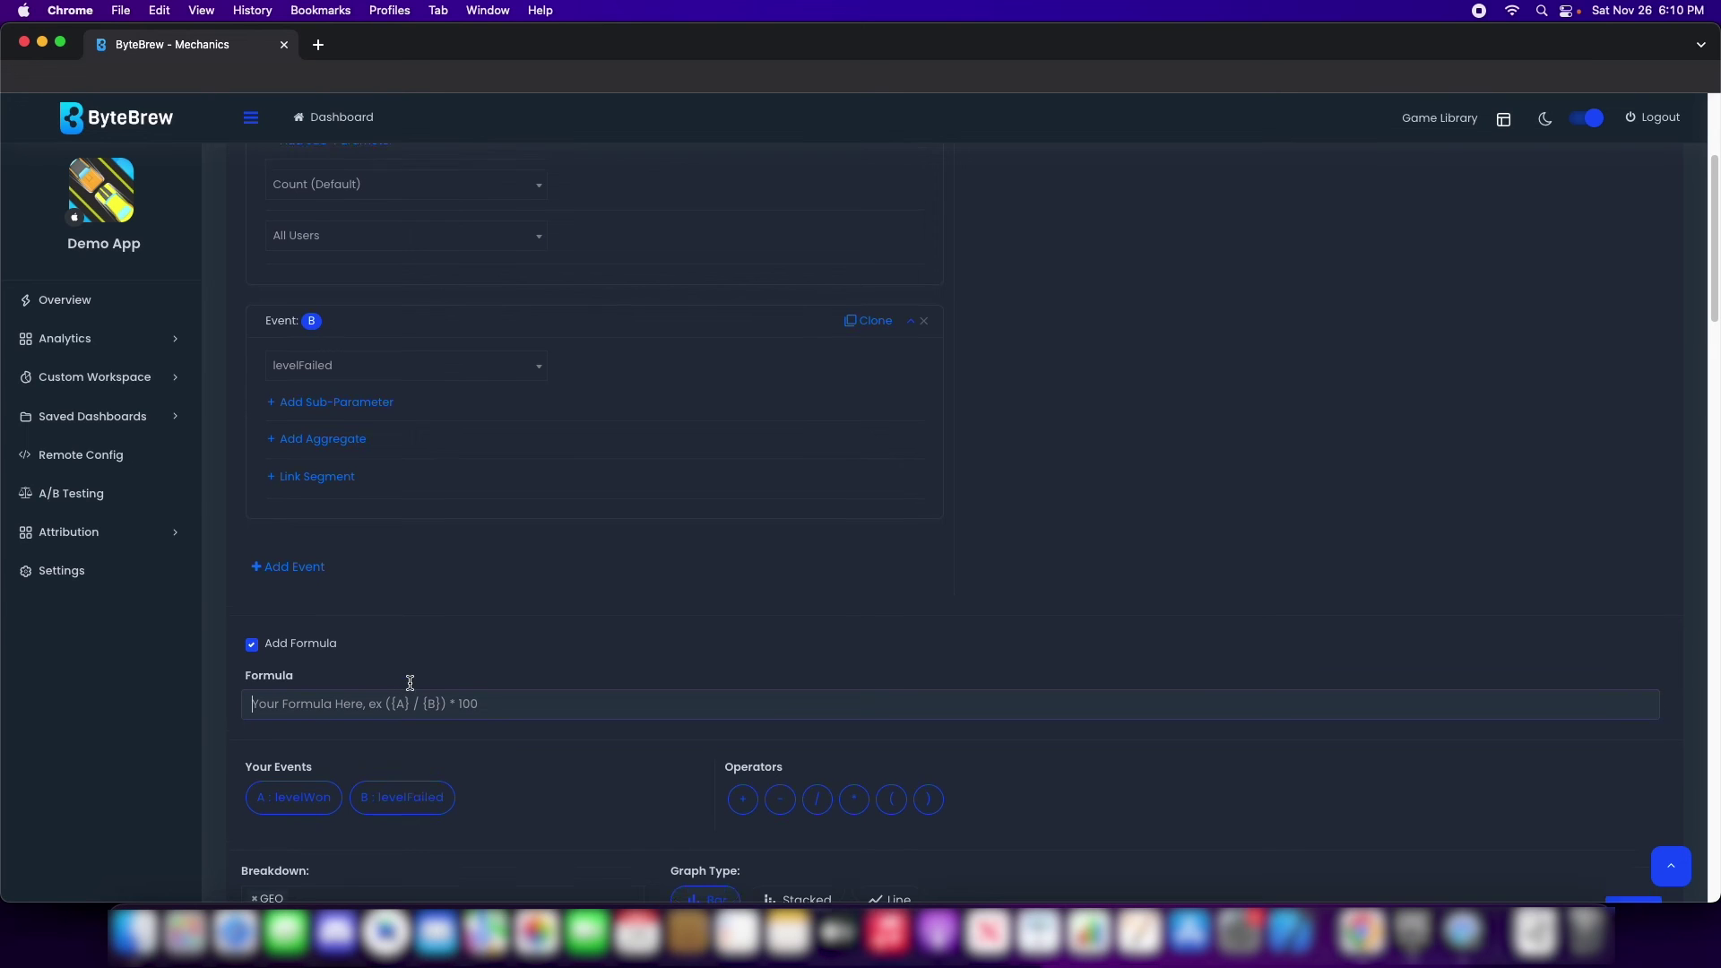
{"action": "scroll", "coordinate": [323, 271], "scroll_direction": "down", "scroll_amount": 4}
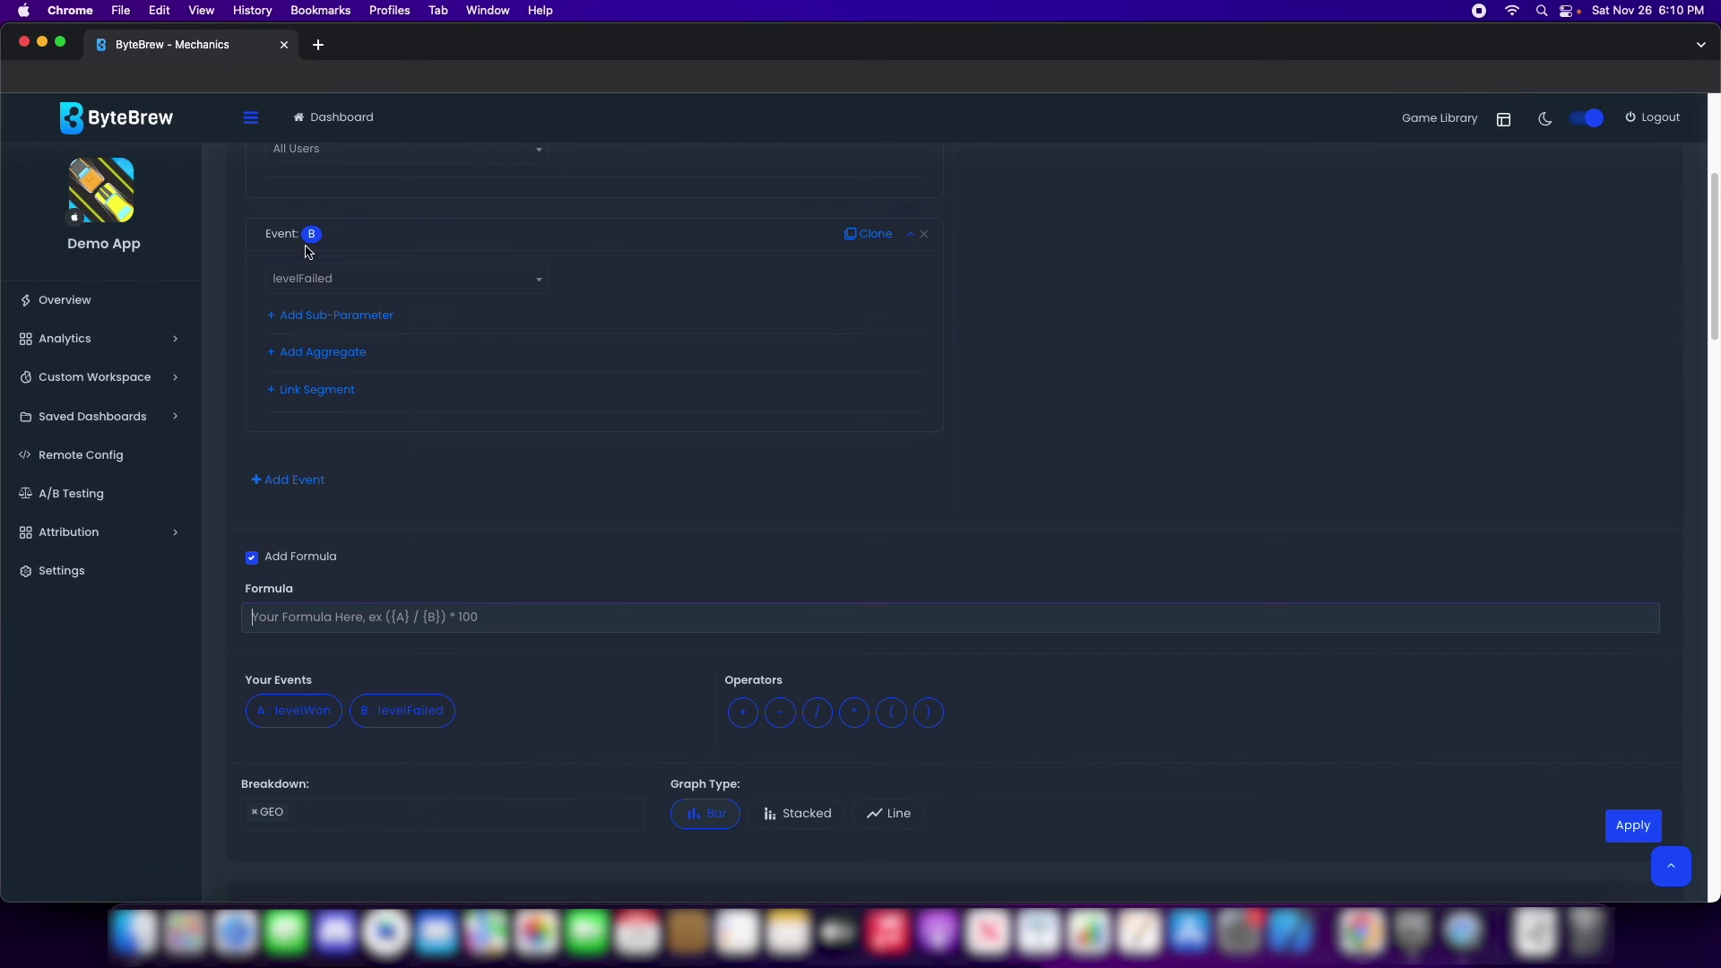
{"action": "type", "text": "({A} / {B"}
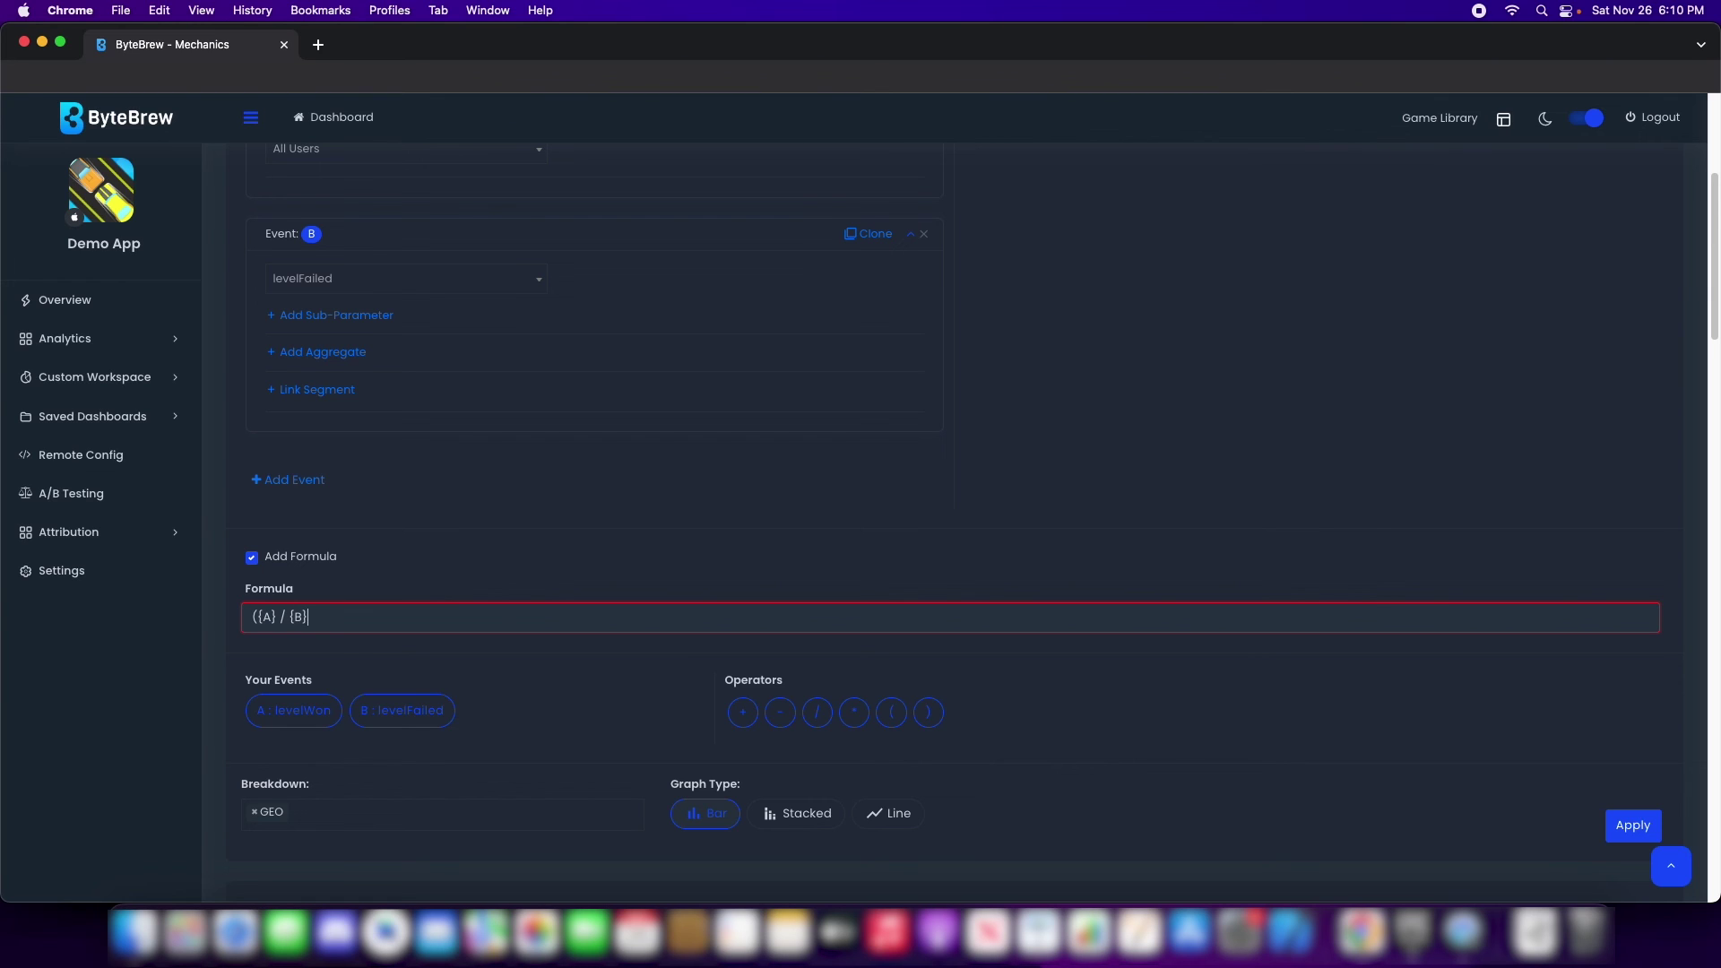
{"action": "type", "text": ")"}
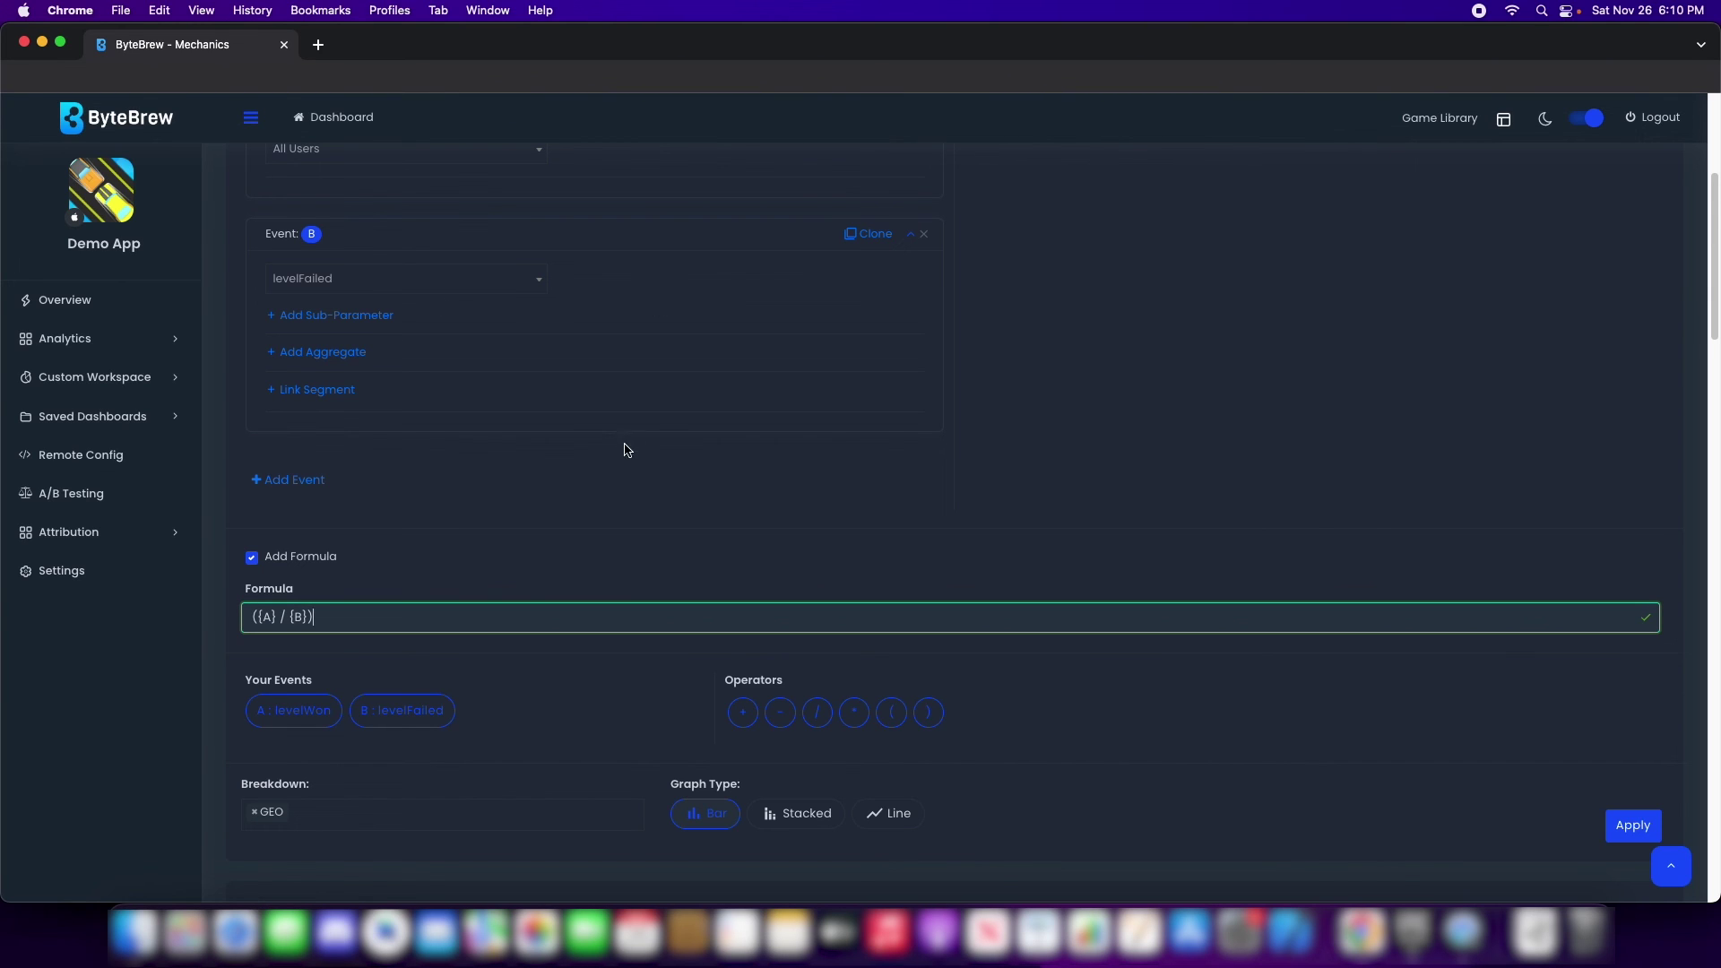
- Switch the graph type to Line and apply to plot the ratio by GEO
{"action": "left_click", "coordinate": [885, 812]}
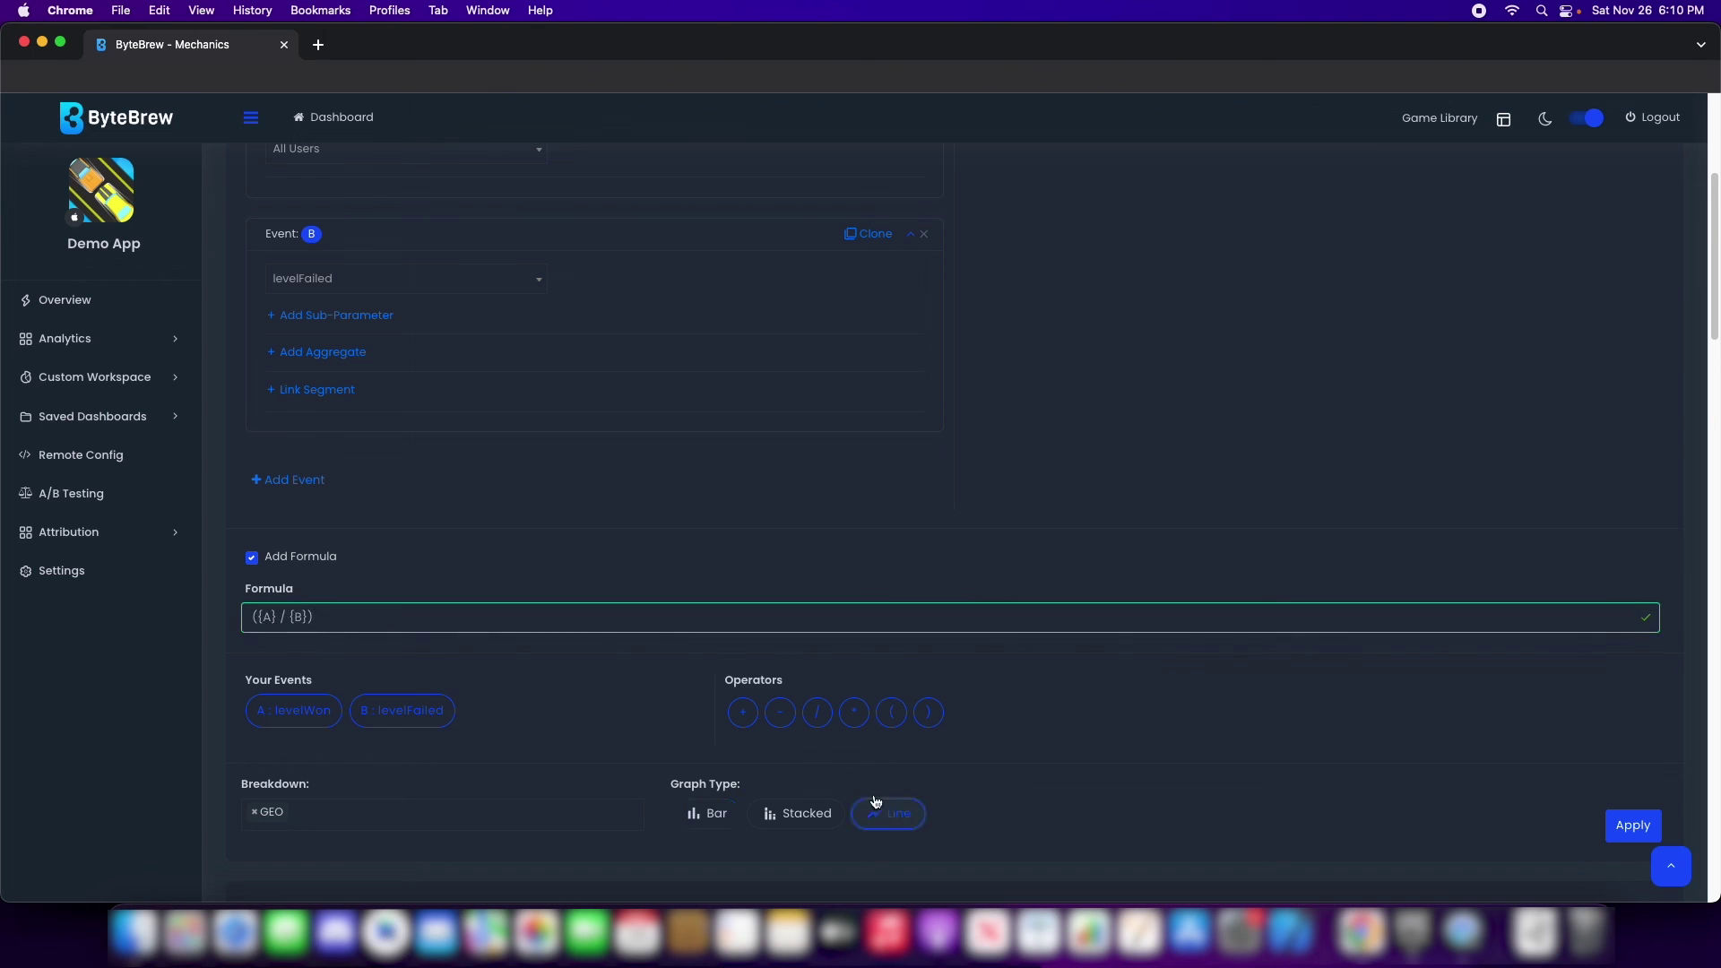
{"action": "left_click", "coordinate": [1620, 828]}
{"action": "scroll", "coordinate": [564, 481], "scroll_direction": "down", "scroll_amount": 2}
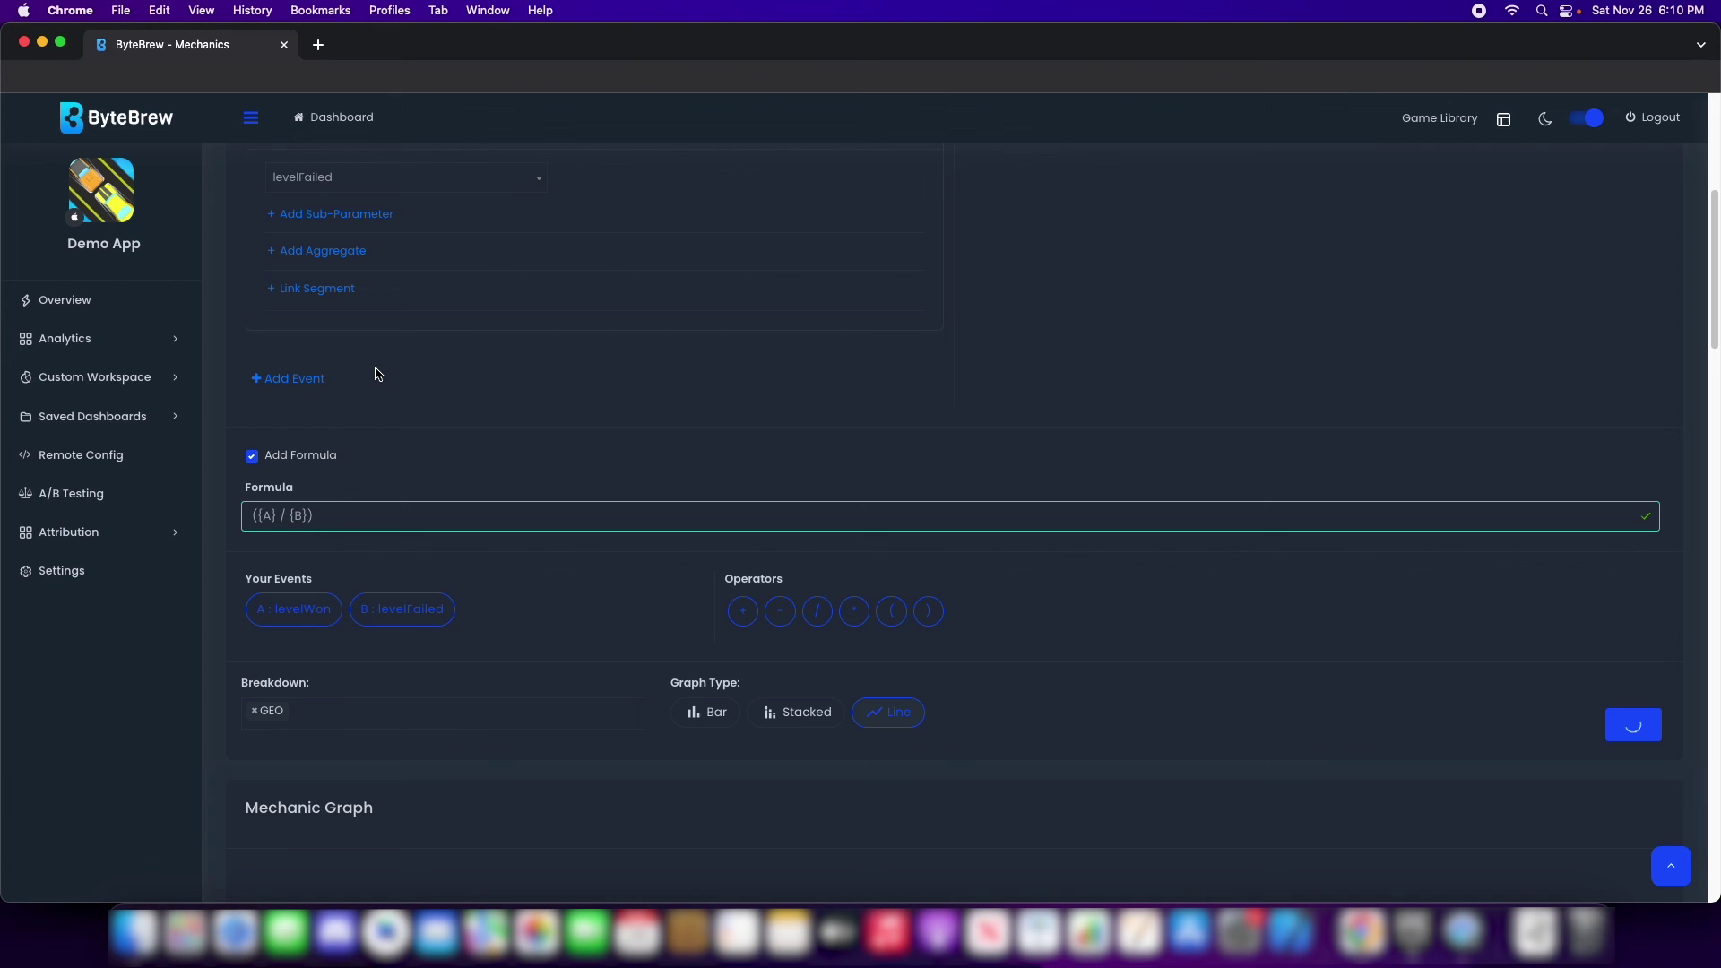
{"action": "scroll", "coordinate": [217, 550], "scroll_direction": "down", "scroll_amount": 8}
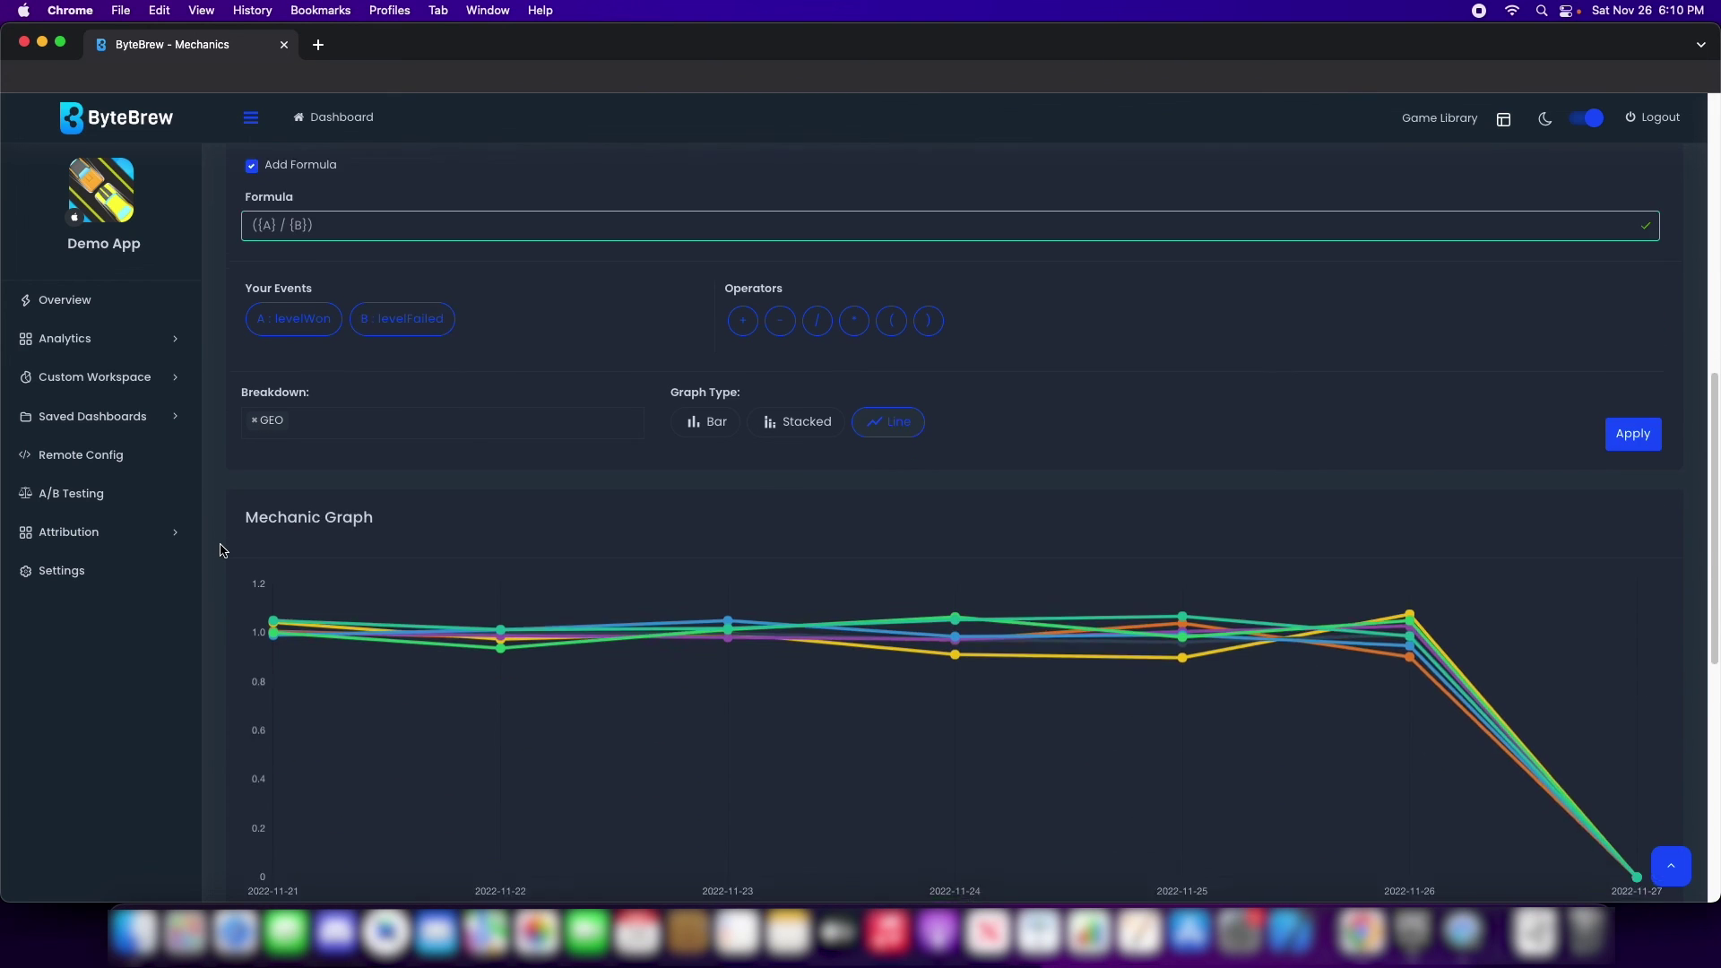
{"action": "mouse_move", "coordinate": [288, 560]}
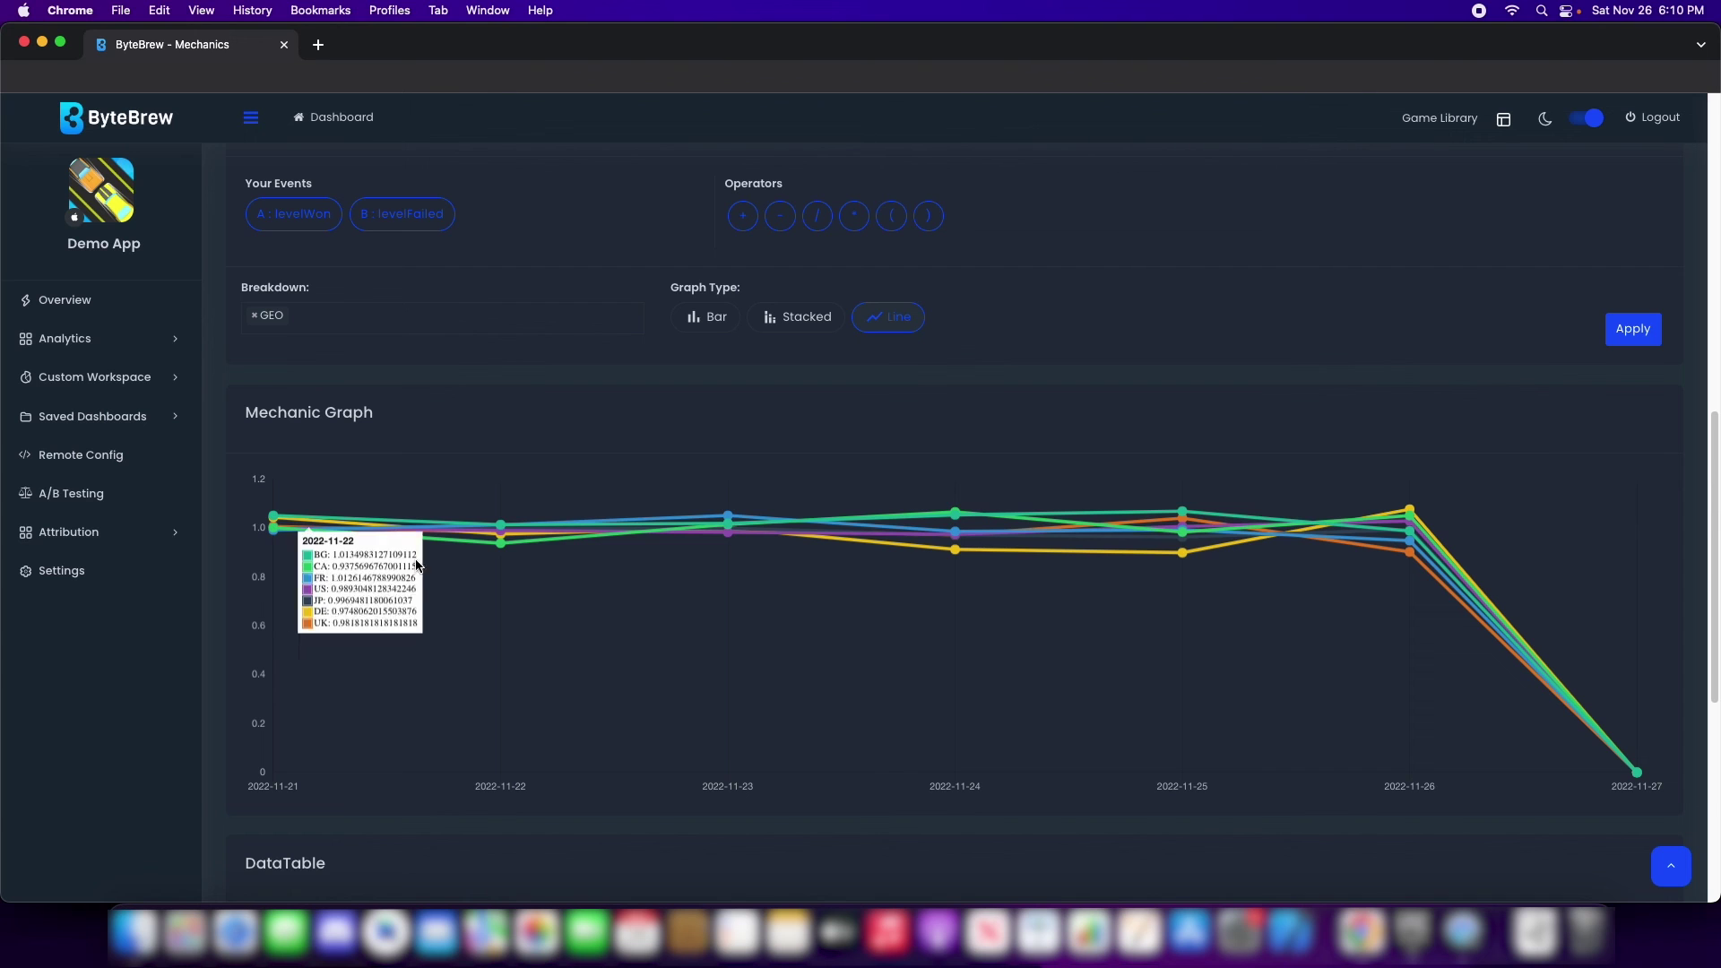
{"action": "mouse_move", "coordinate": [439, 562]}
{"action": "mouse_move", "coordinate": [726, 566]}
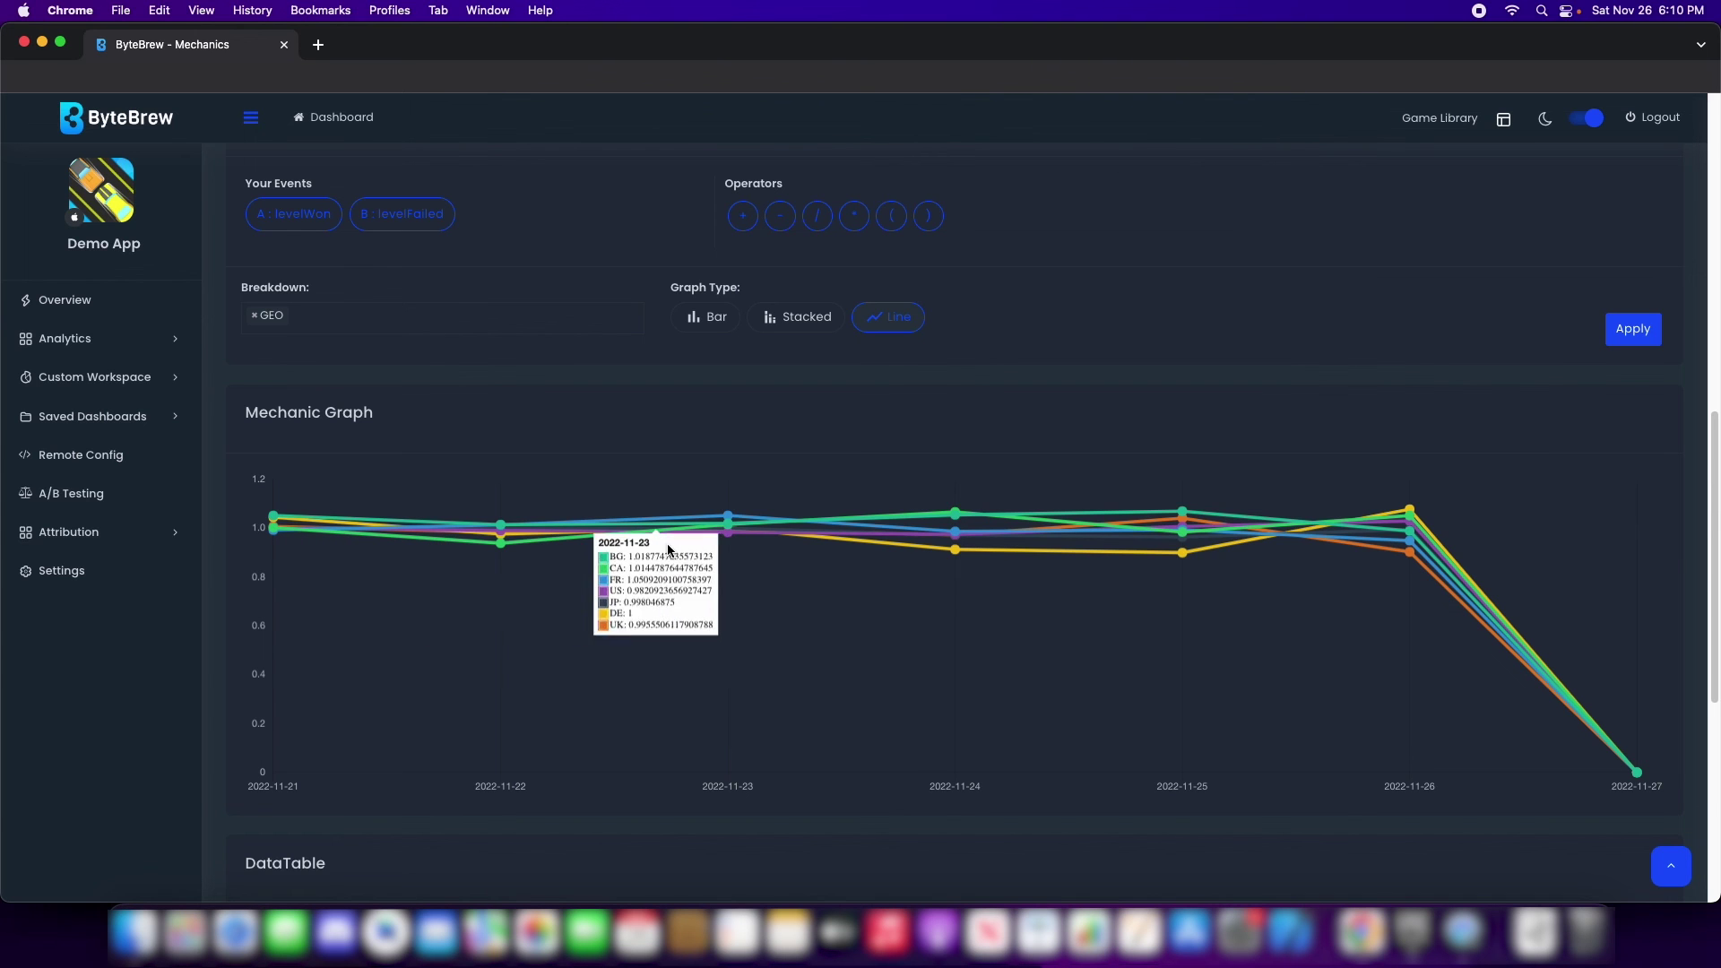
{"action": "scroll", "coordinate": [802, 575], "scroll_direction": "up", "scroll_amount": 6}
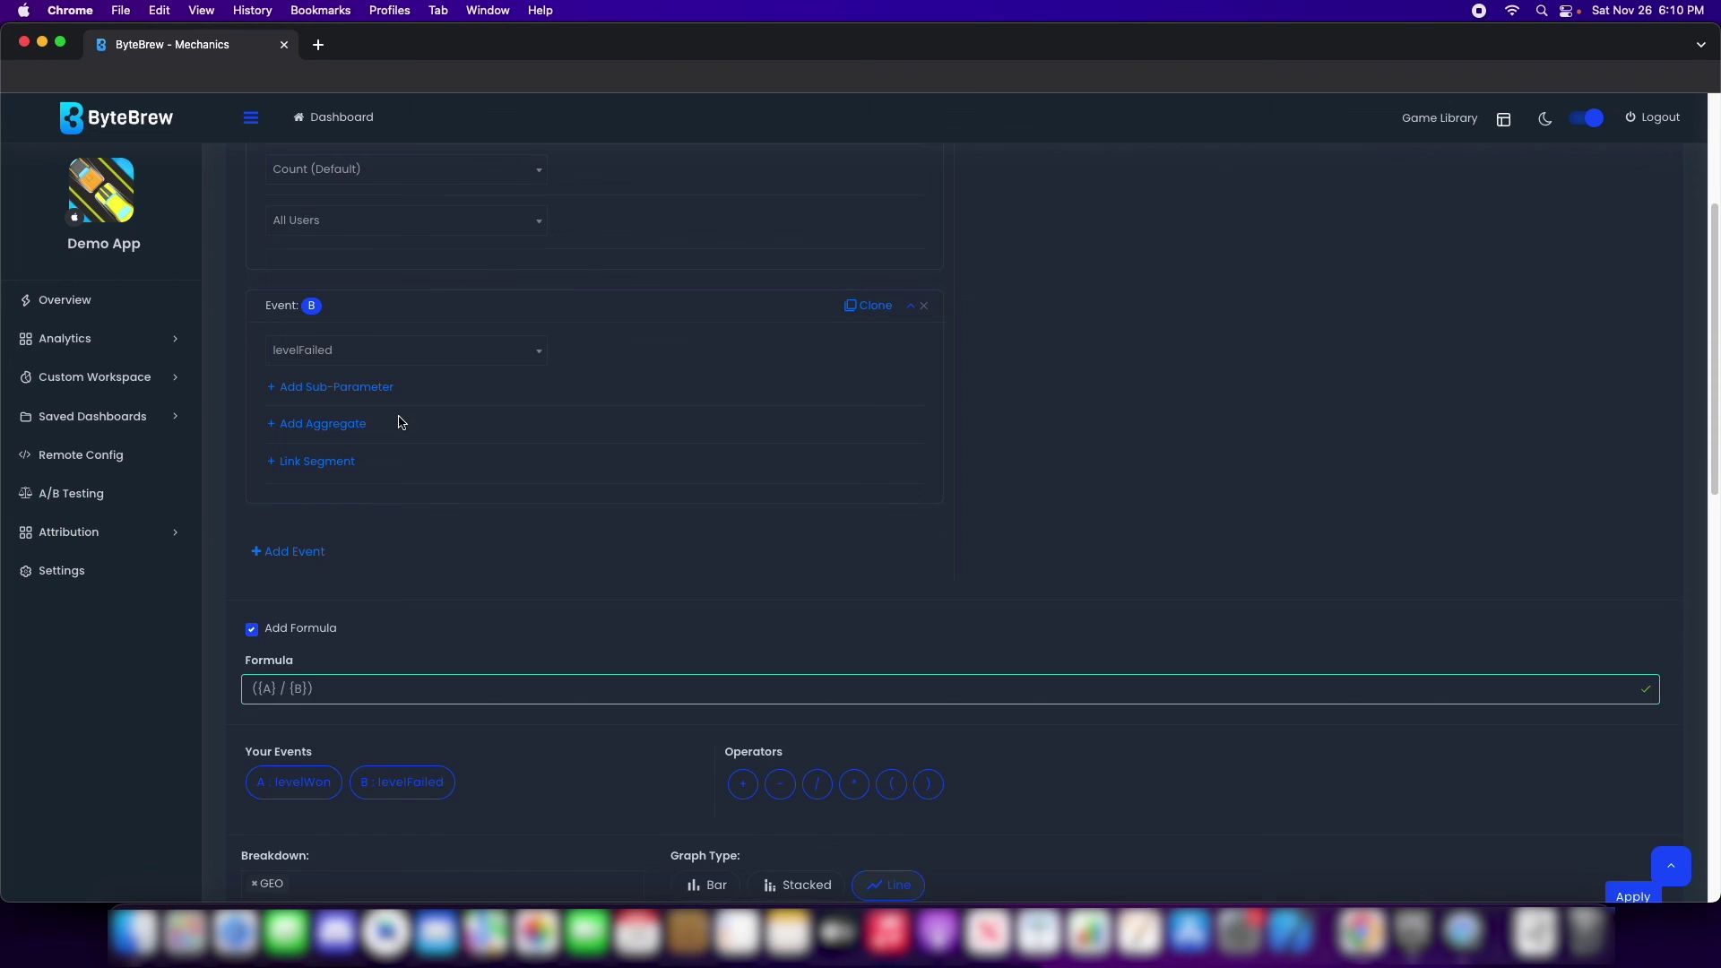
{"action": "scroll", "coordinate": [399, 422], "scroll_direction": "up", "scroll_amount": 3}
- Set the aggregate to Unique for both levelWon and levelFailed
{"action": "left_click", "coordinate": [331, 417]}
{"action": "left_click", "coordinate": [365, 523]}
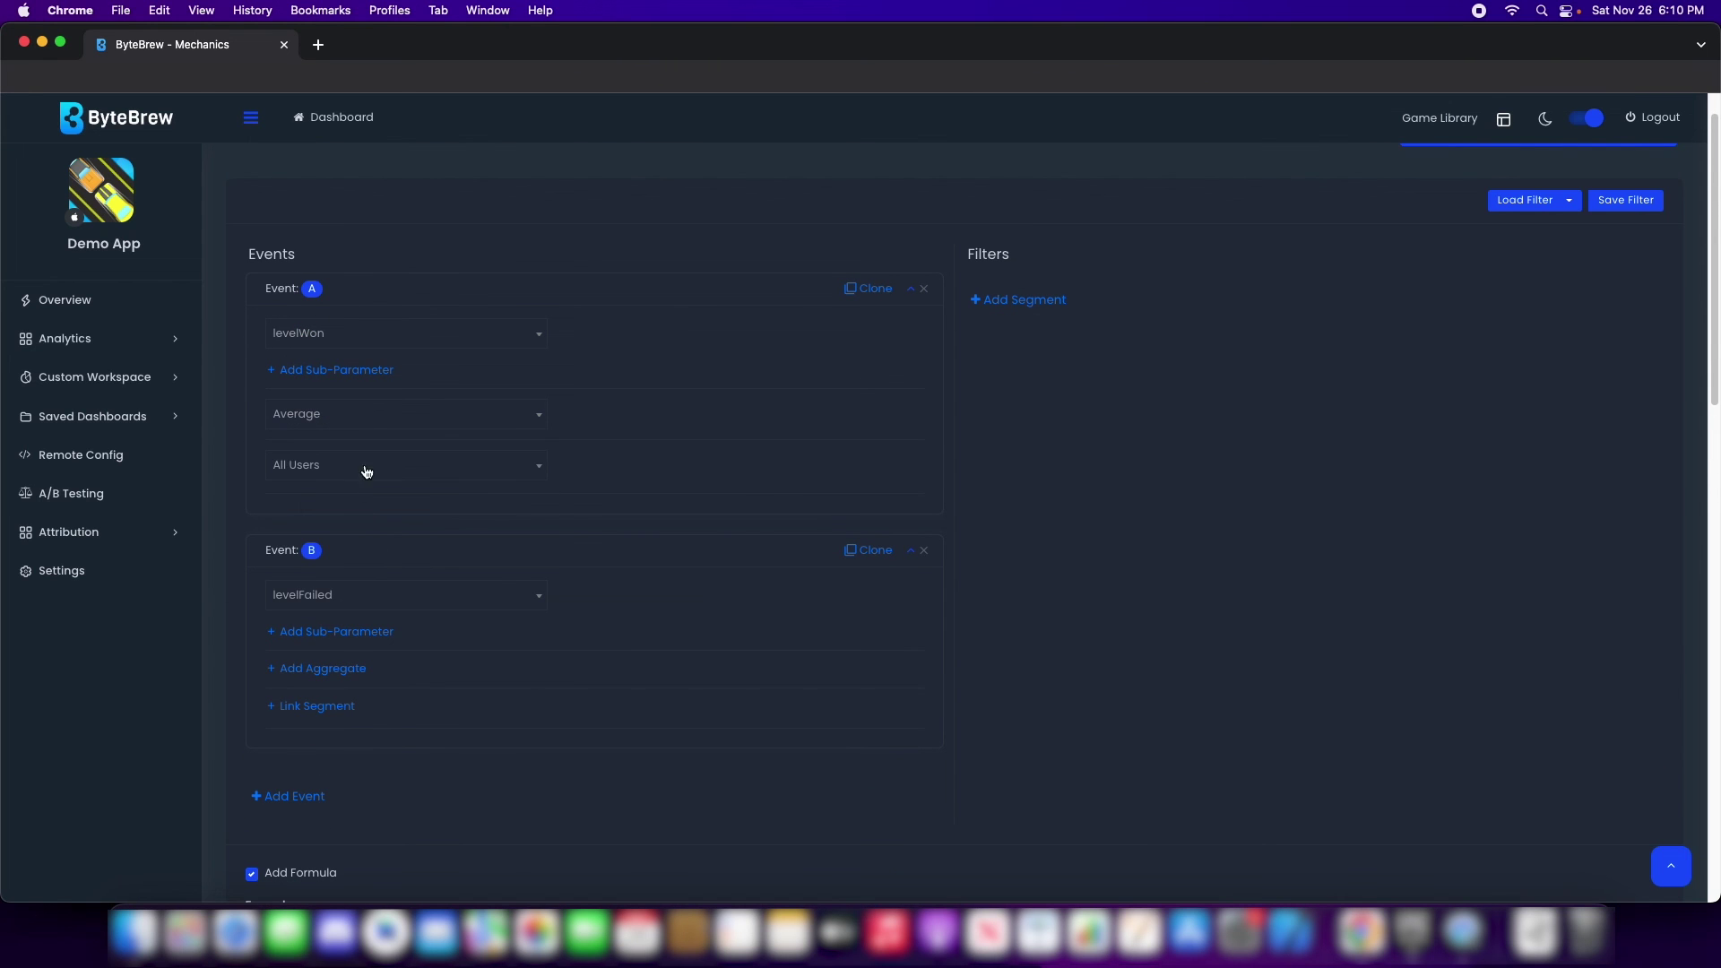
{"action": "left_click", "coordinate": [366, 414]}
{"action": "left_click", "coordinate": [338, 498]}
{"action": "left_click", "coordinate": [323, 668]}
{"action": "left_click", "coordinate": [348, 681]}
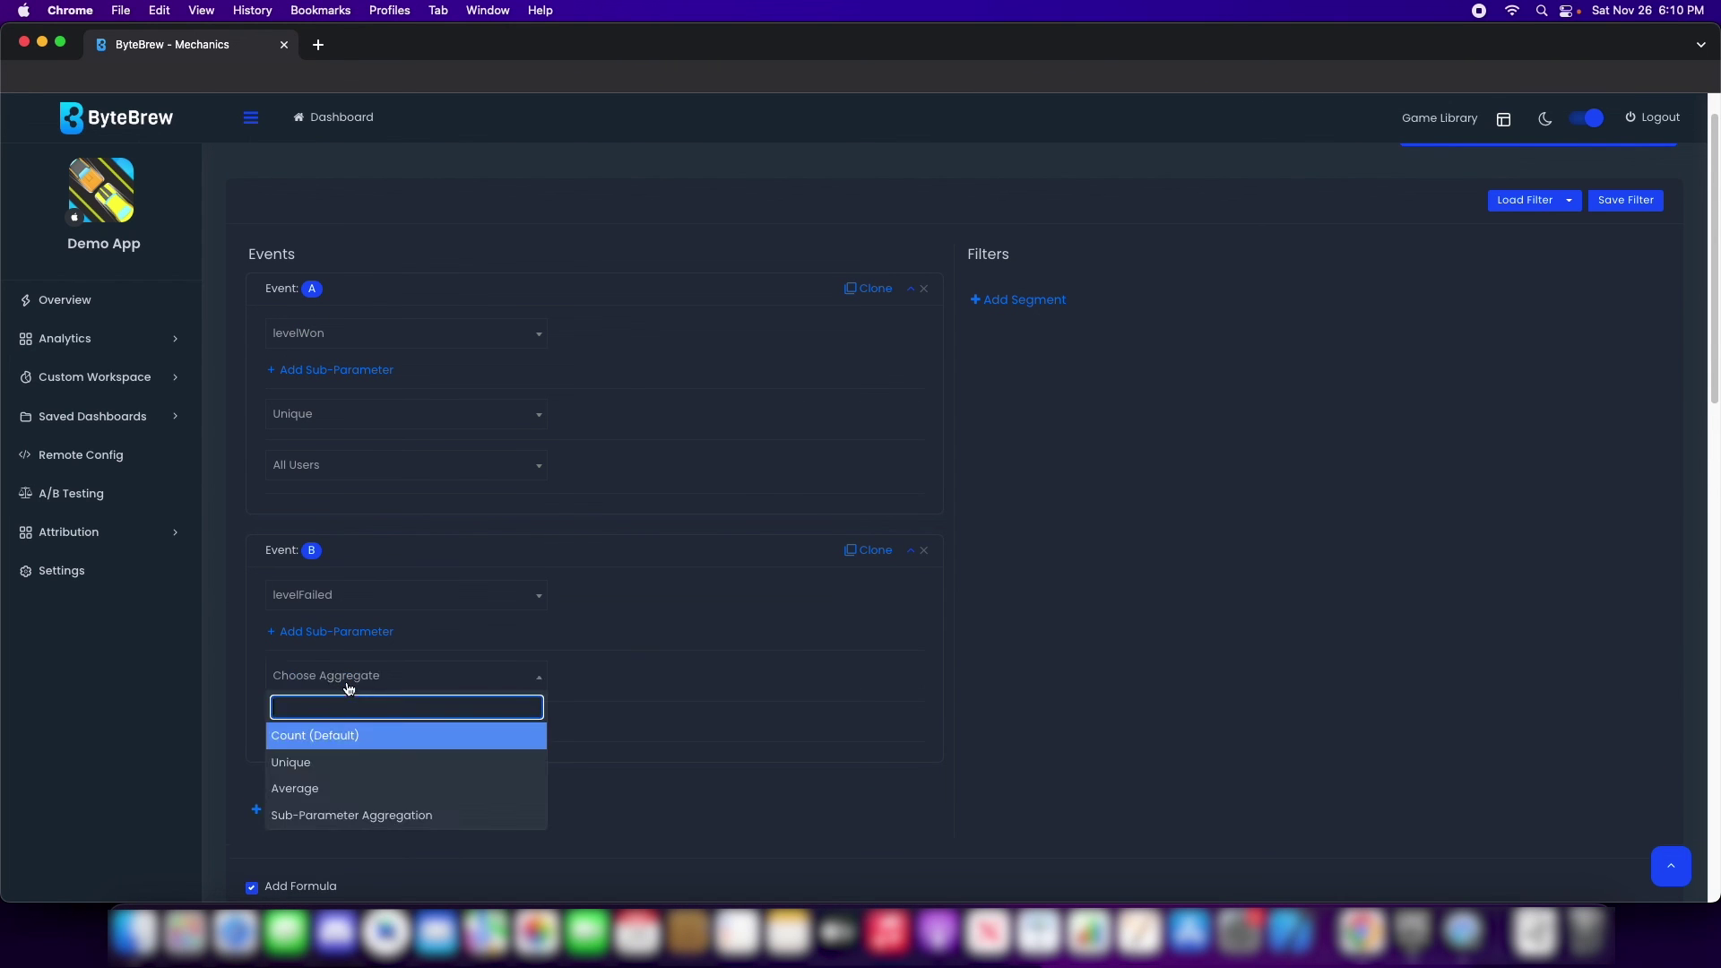
{"action": "left_click", "coordinate": [353, 762]}
- Reapply the query to redraw per-country ratios near 1.0 with 49 FORMULA_VALUE entries
{"action": "scroll", "coordinate": [388, 753], "scroll_direction": "down", "scroll_amount": 6}
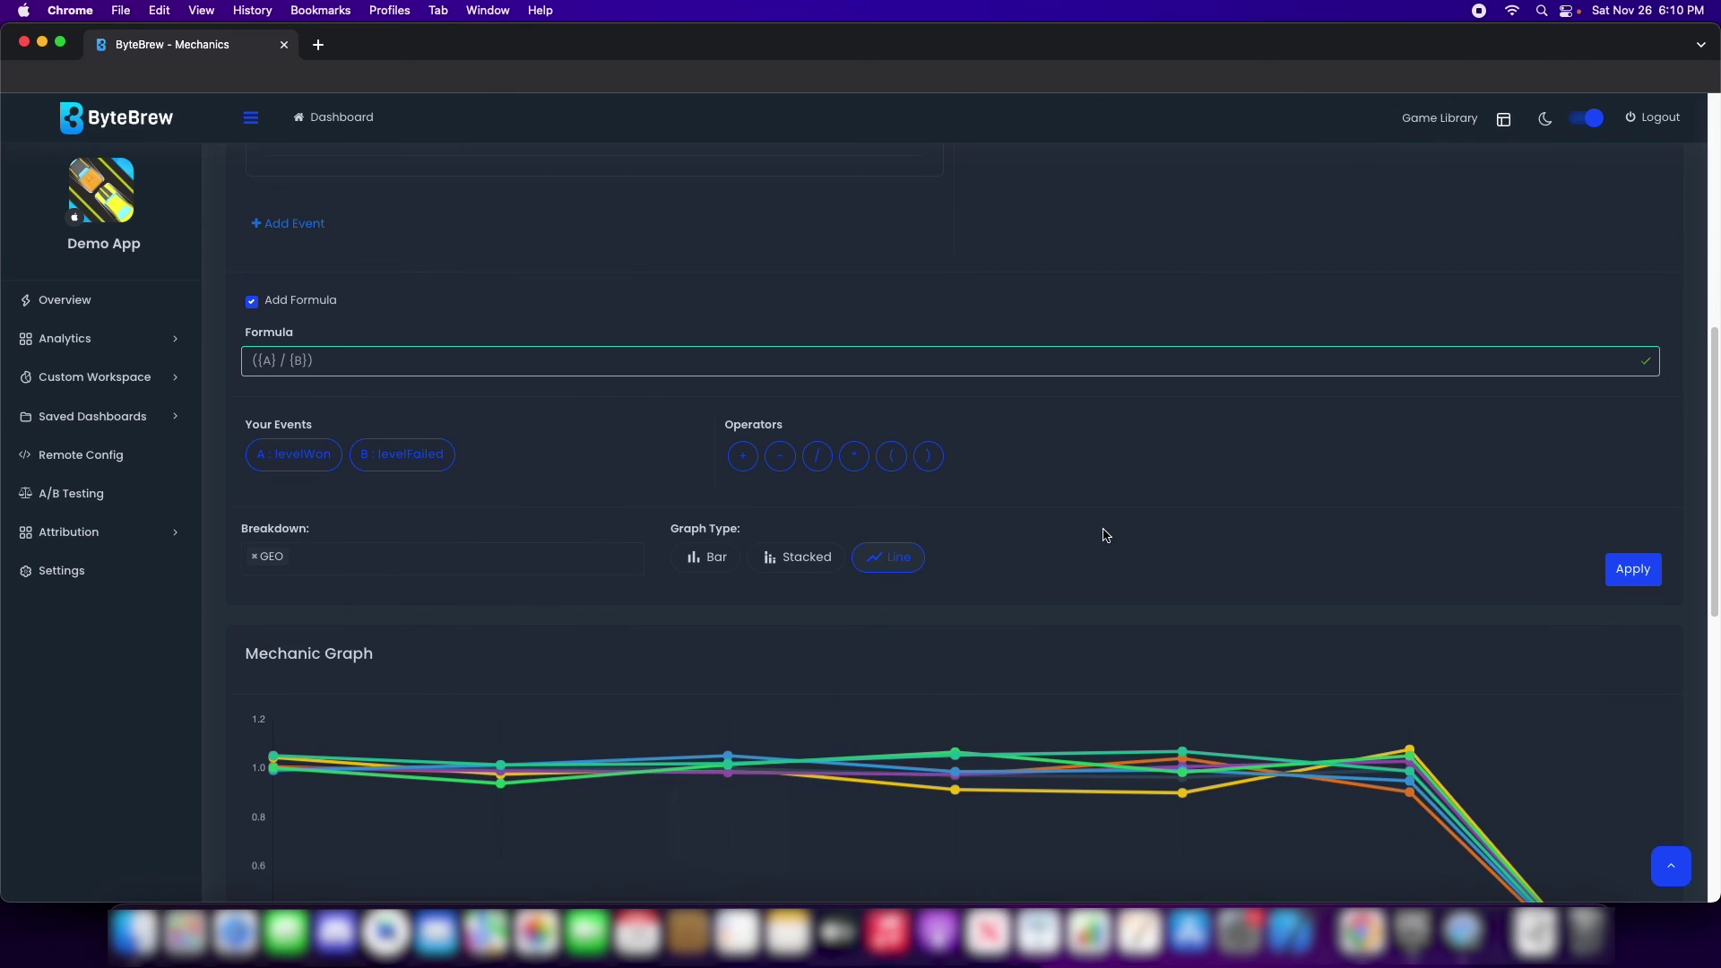
{"action": "left_click", "coordinate": [1644, 575]}
{"action": "scroll", "coordinate": [223, 449], "scroll_direction": "down", "scroll_amount": 4}
{"action": "mouse_move", "coordinate": [349, 484]}
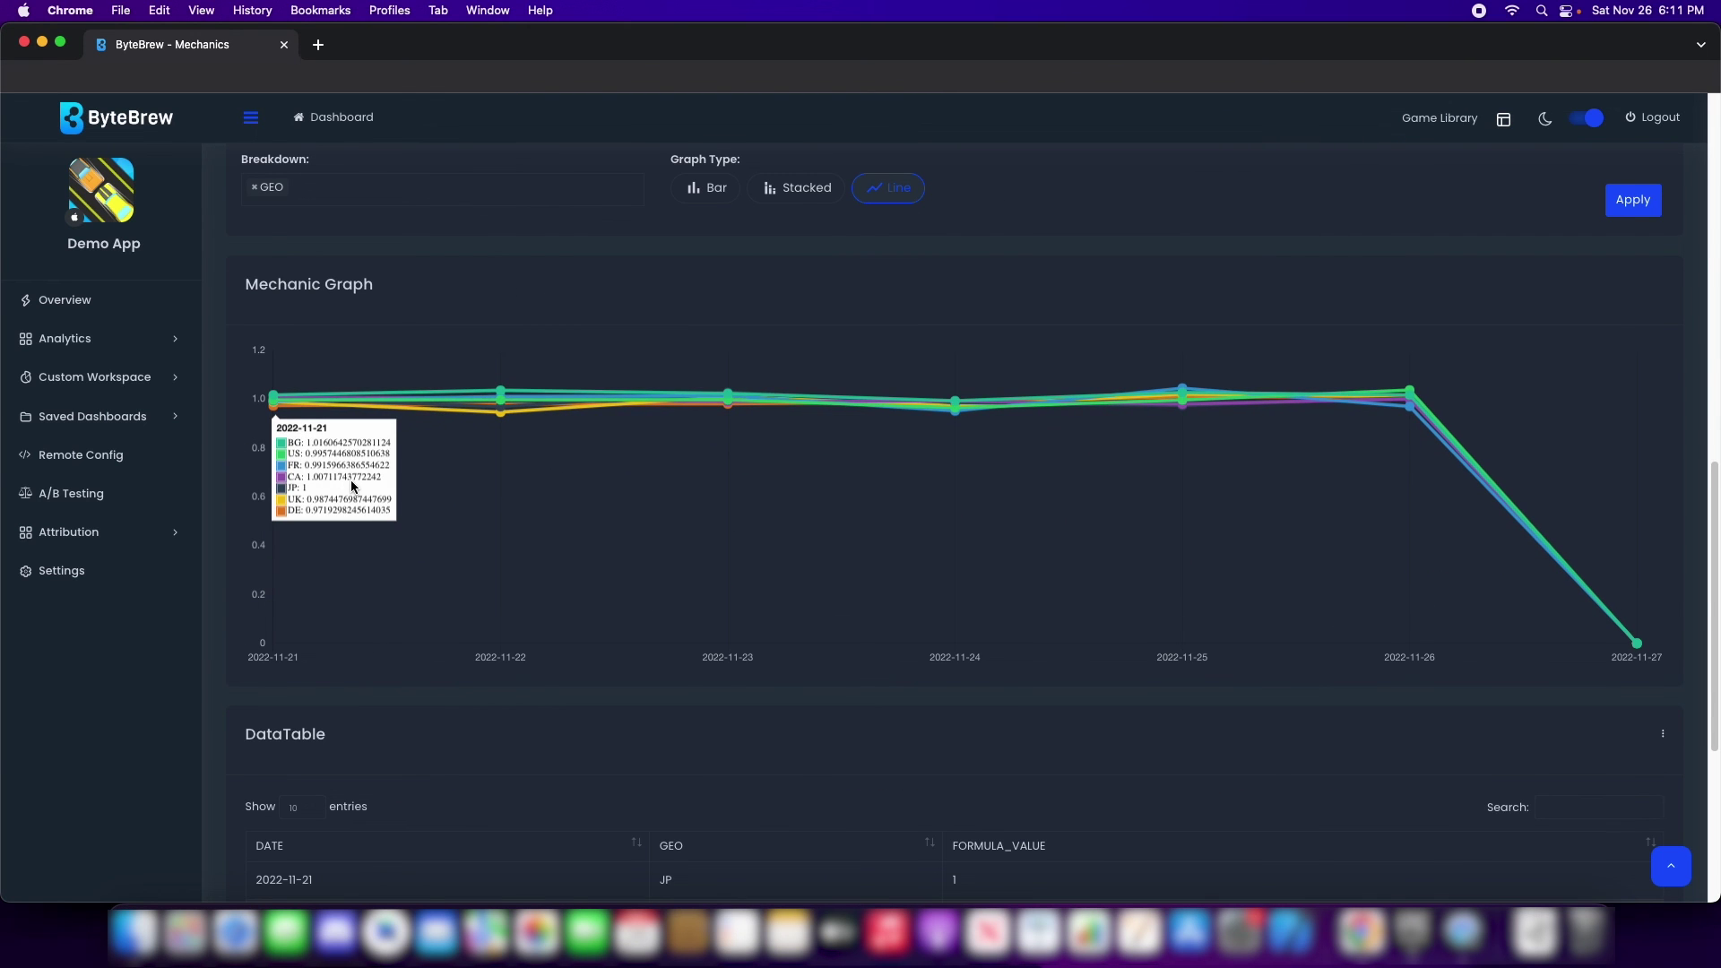
{"action": "mouse_move", "coordinate": [509, 489]}
{"action": "mouse_move", "coordinate": [727, 473]}
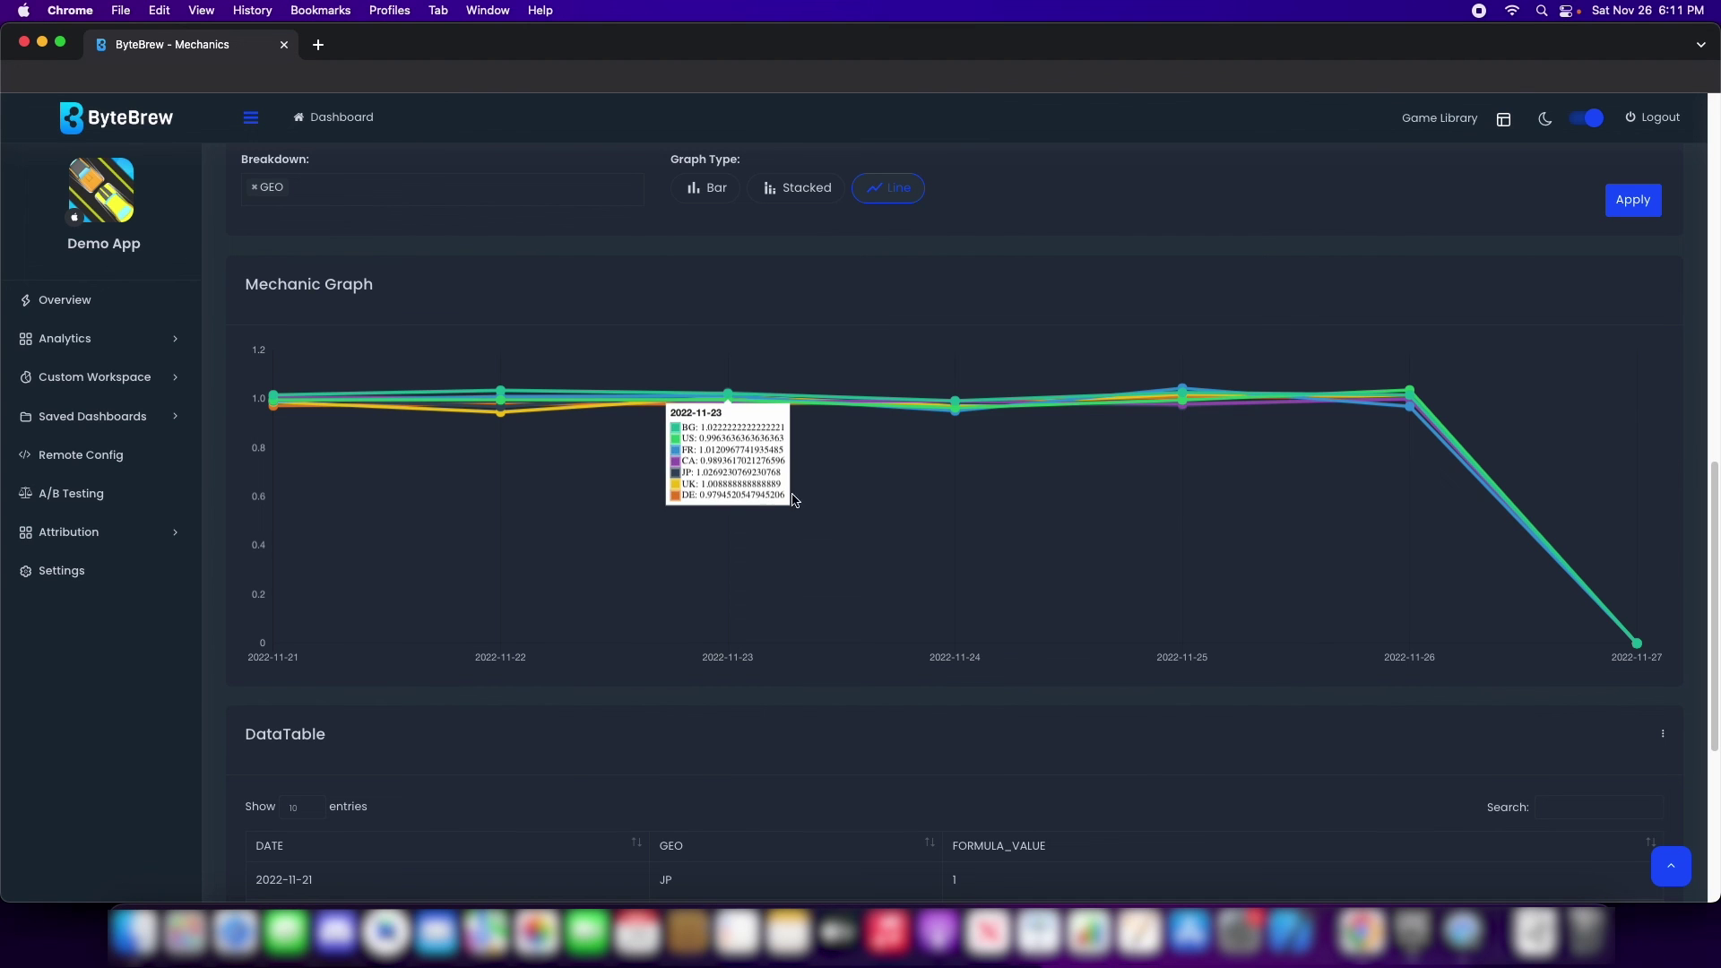
{"action": "scroll", "coordinate": [1114, 475], "scroll_direction": "down", "scroll_amount": 5}
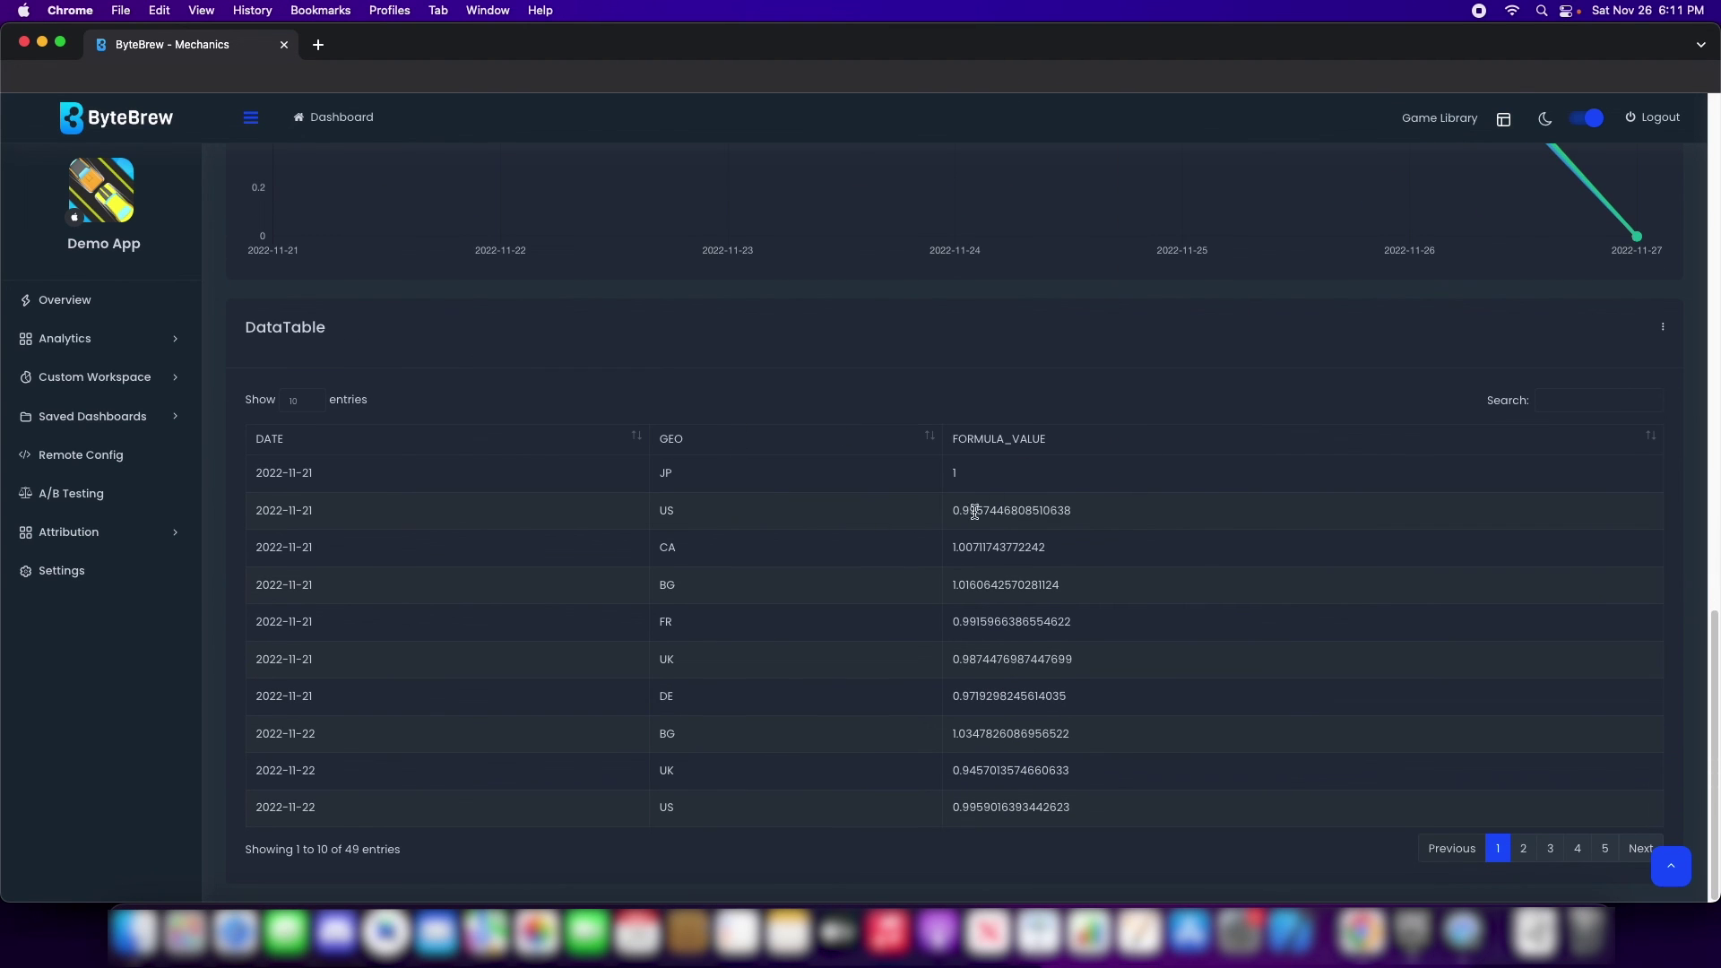
{"action": "scroll", "coordinate": [984, 562], "scroll_direction": "up", "scroll_amount": 10}
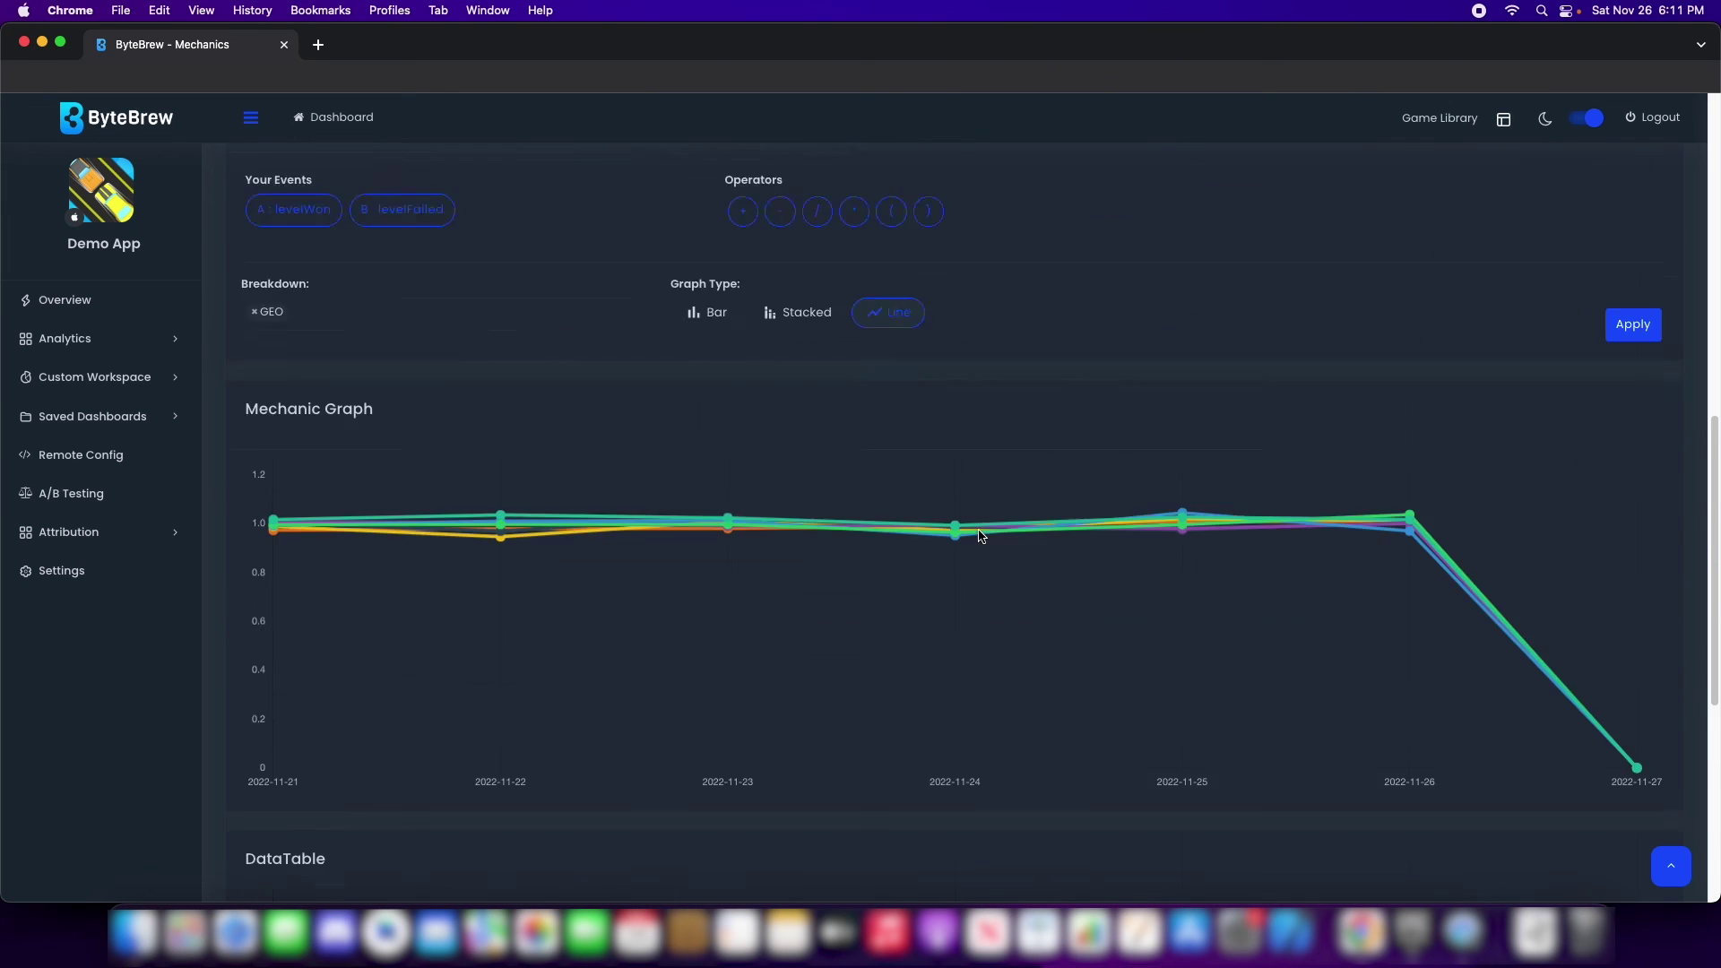
{"action": "scroll", "coordinate": [980, 535], "scroll_direction": "up", "scroll_amount": 2}
{"action": "scroll", "coordinate": [1299, 609], "scroll_direction": "down", "scroll_amount": 1}
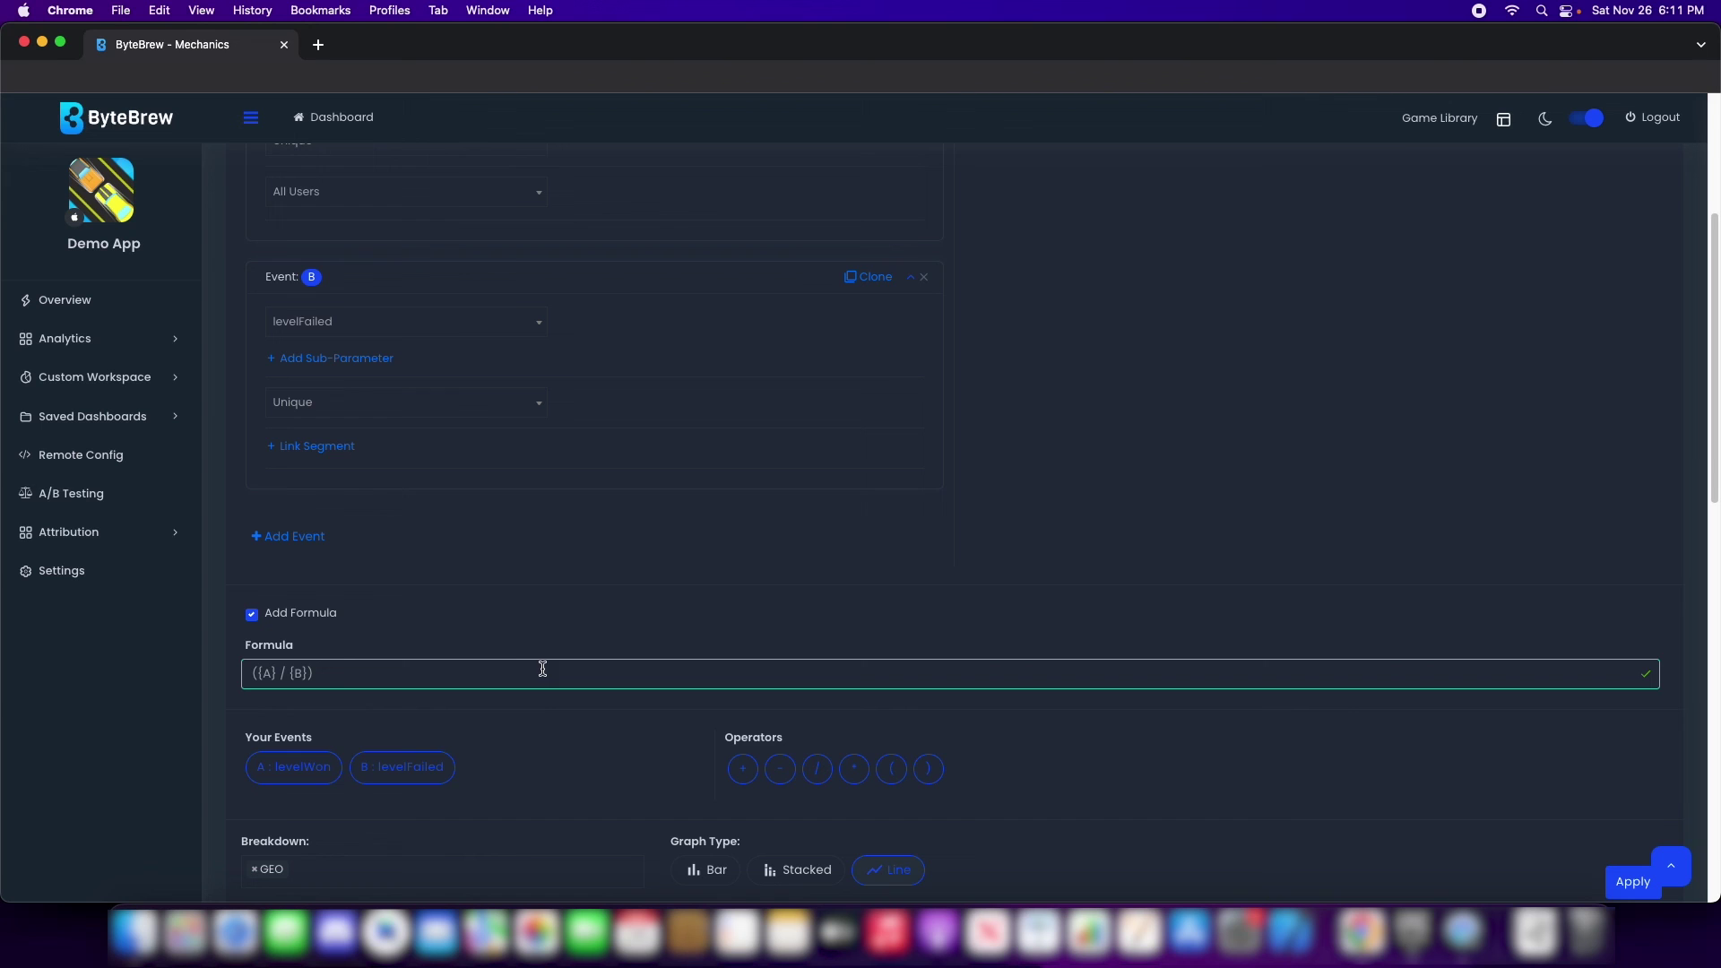
- Remove the levelFailed event and change Event A to VCPurchaseItem
{"action": "scroll", "coordinate": [253, 591], "scroll_direction": "up", "scroll_amount": 2}
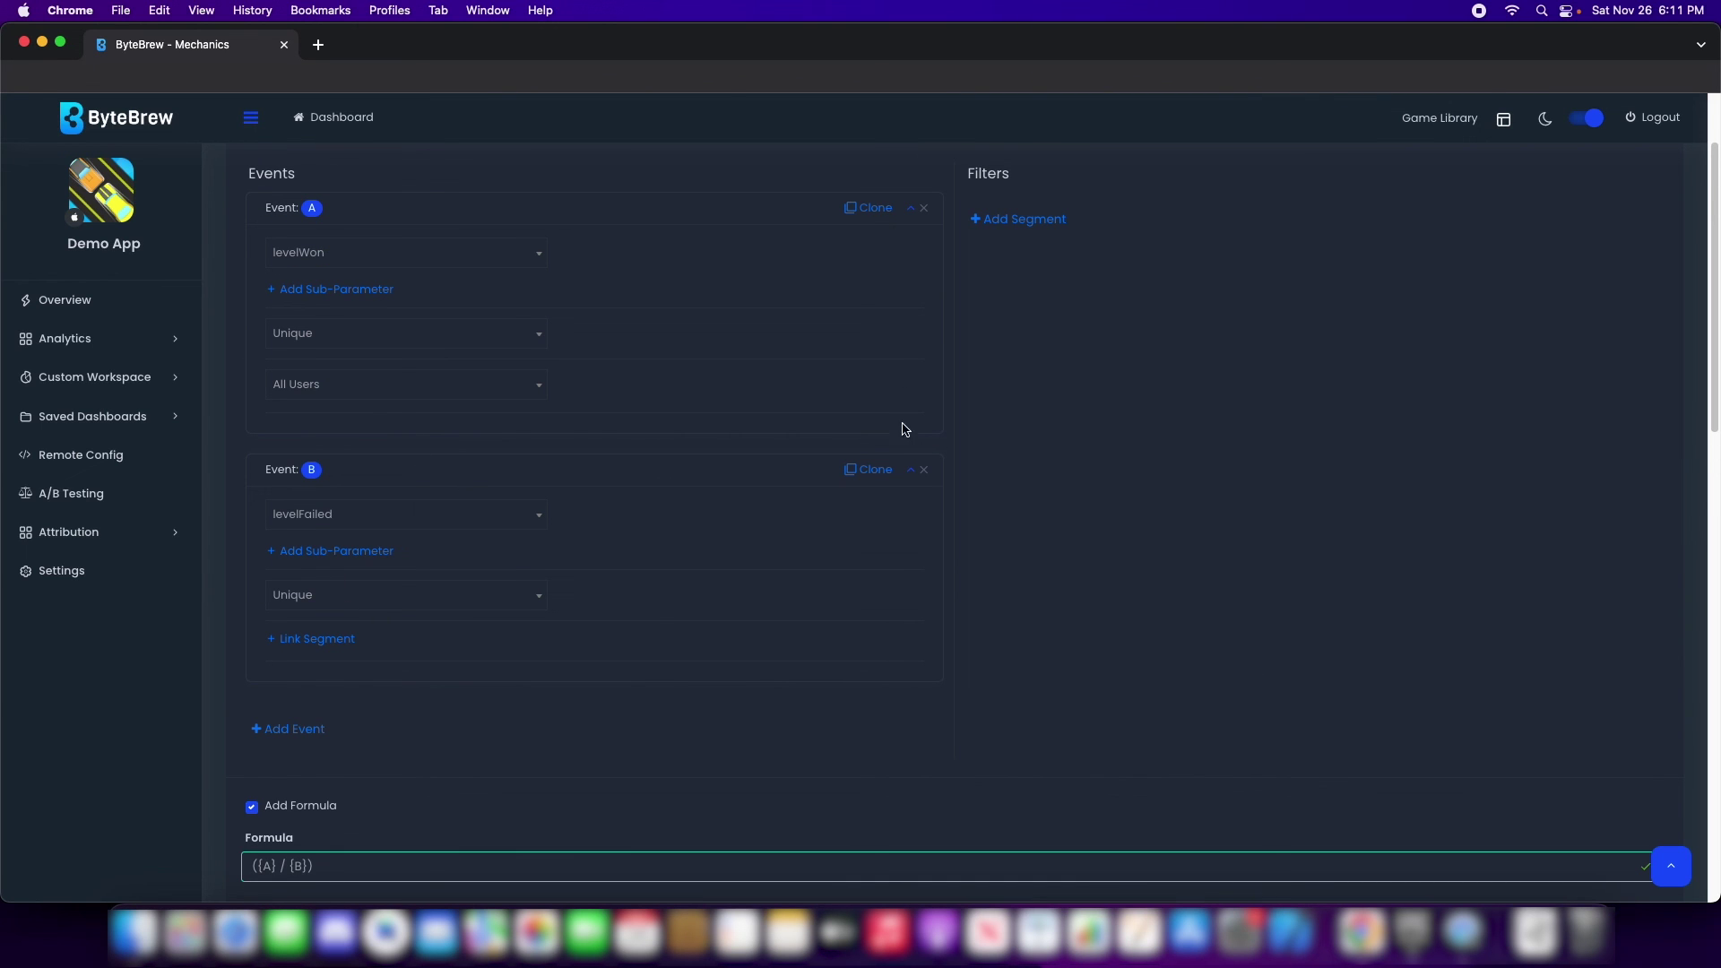
{"action": "left_click", "coordinate": [924, 470]}
{"action": "left_click", "coordinate": [409, 260]}
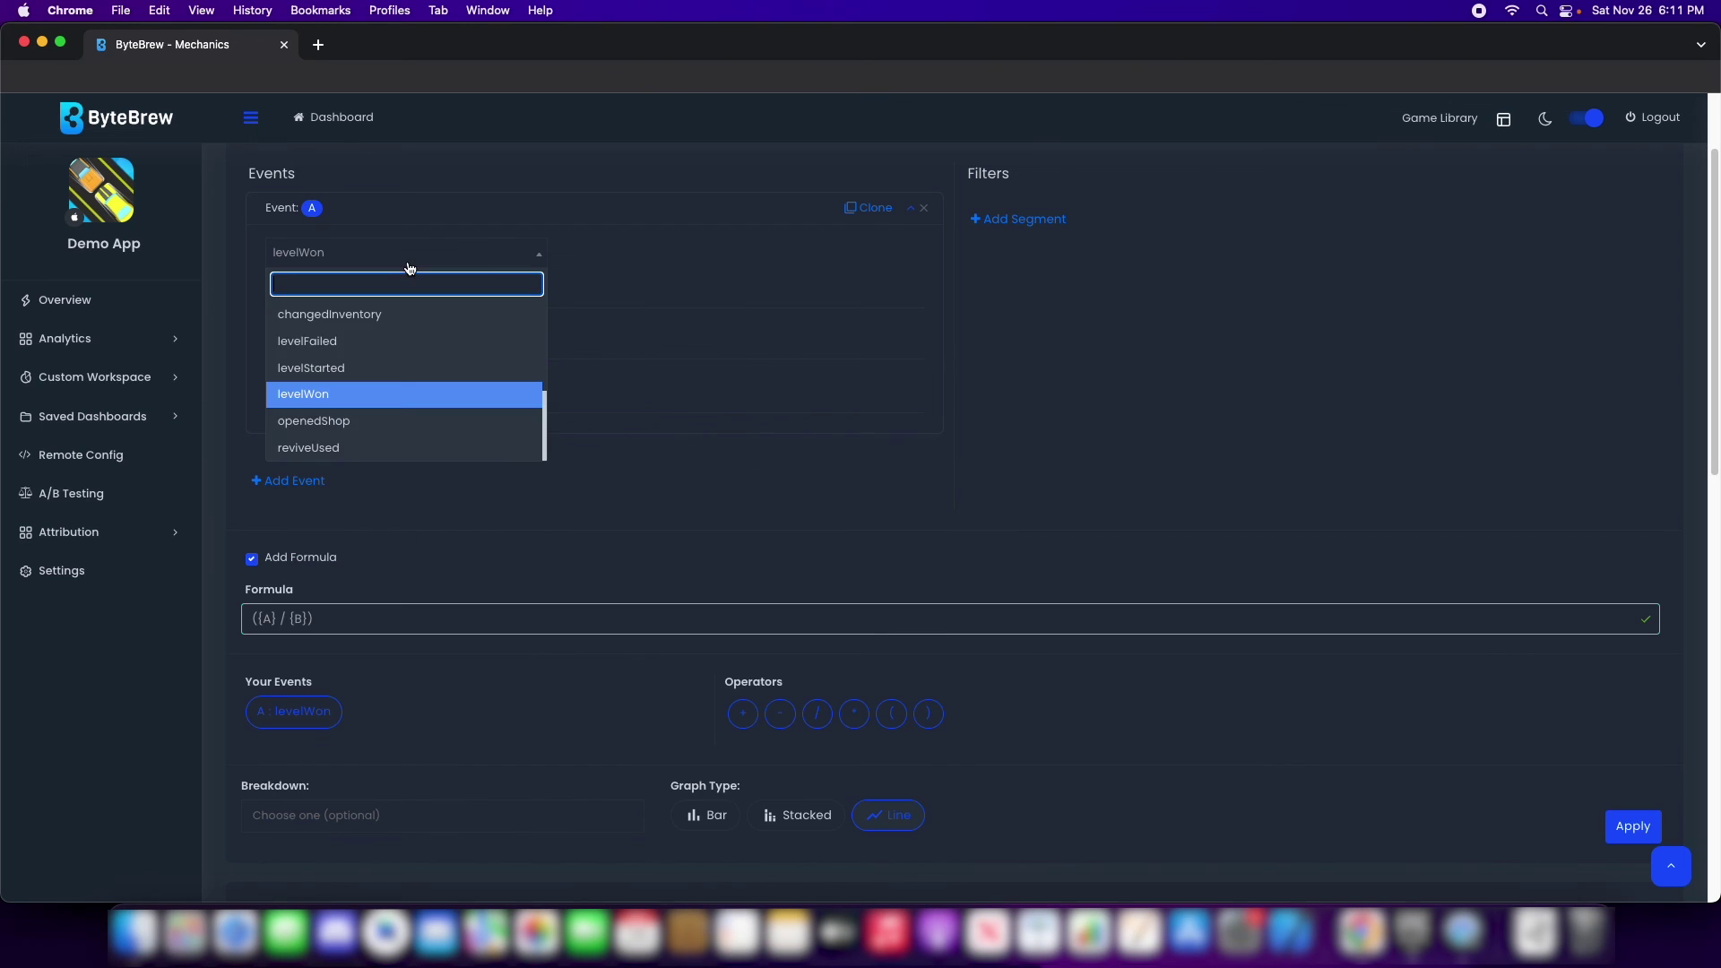
{"action": "scroll", "coordinate": [373, 395], "scroll_direction": "up", "scroll_amount": 3}
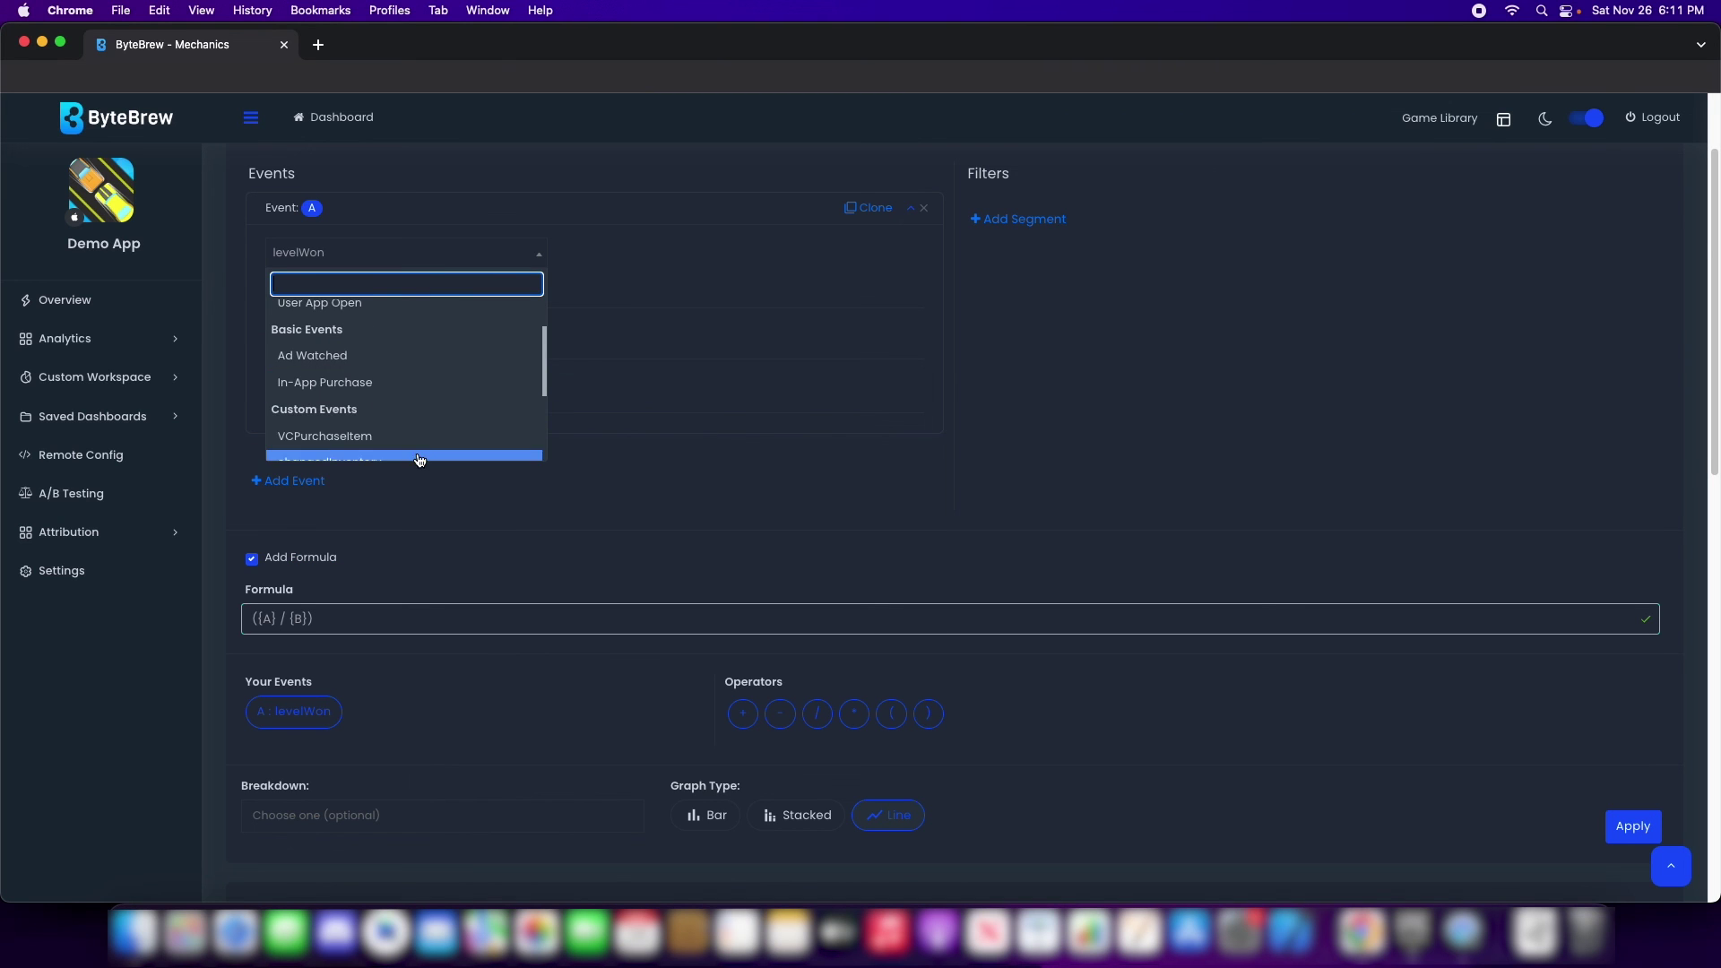
{"action": "left_click", "coordinate": [394, 437]}
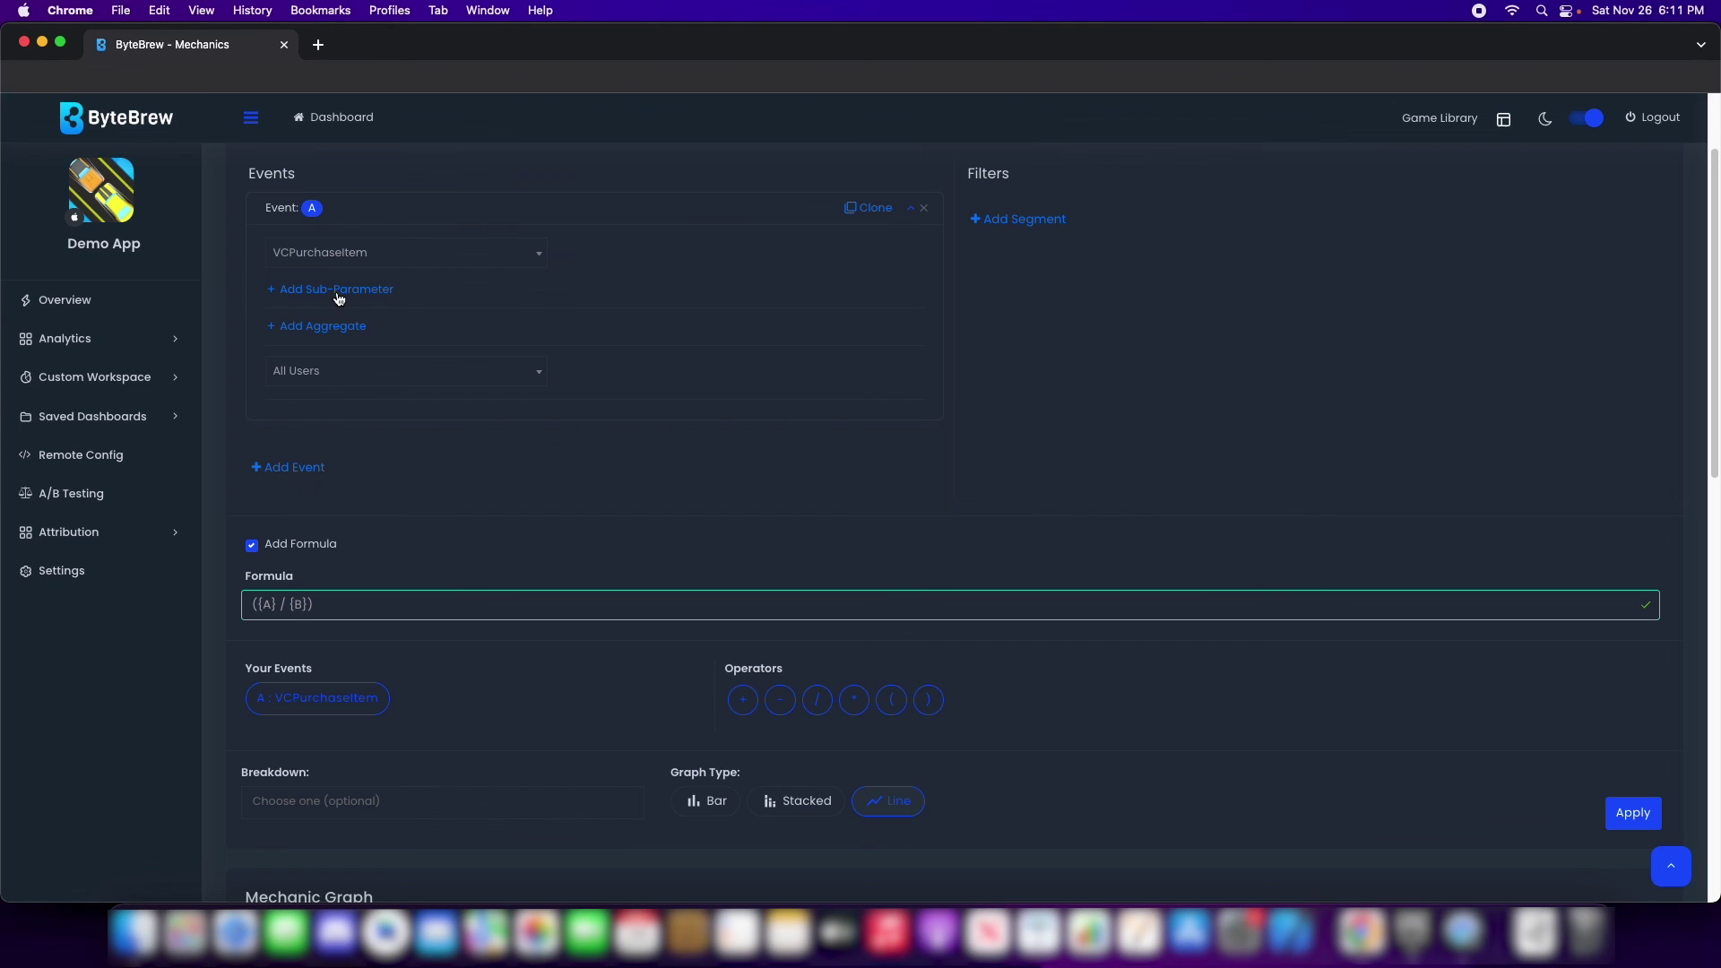
- Add a Sub-Parameter Aggregation summing Value, and turn off the formula
{"action": "left_click", "coordinate": [329, 330]}
{"action": "left_click", "coordinate": [346, 337]}
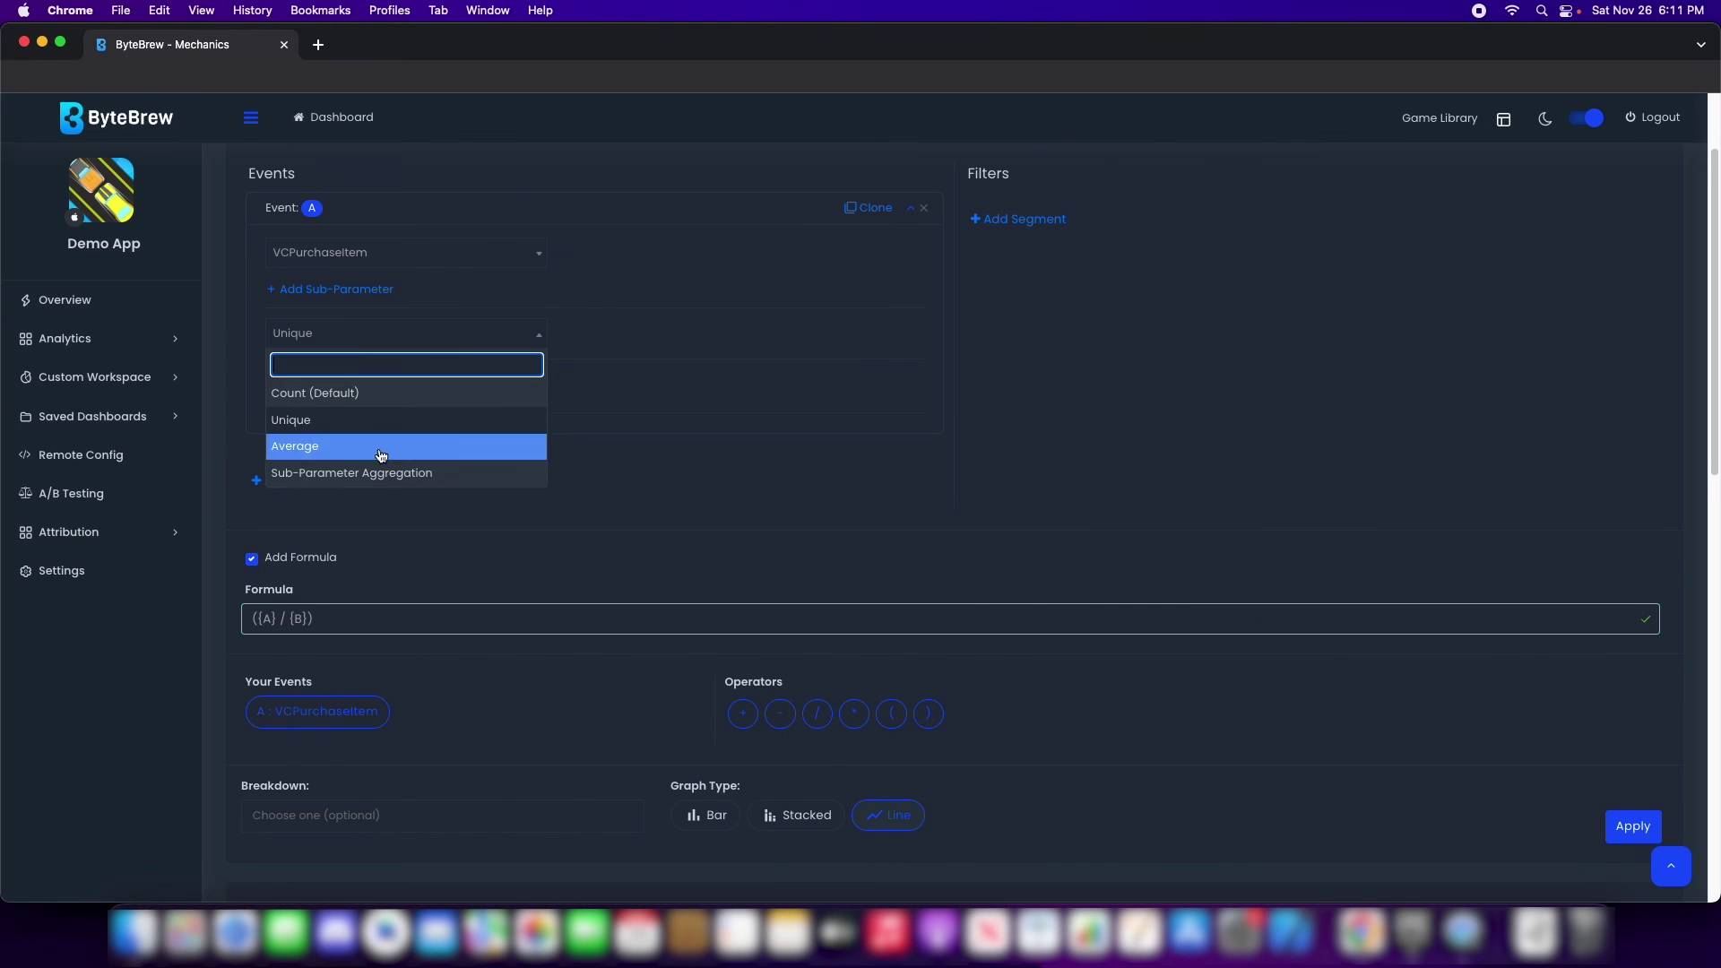
{"action": "left_click", "coordinate": [380, 470]}
{"action": "left_click", "coordinate": [368, 377]}
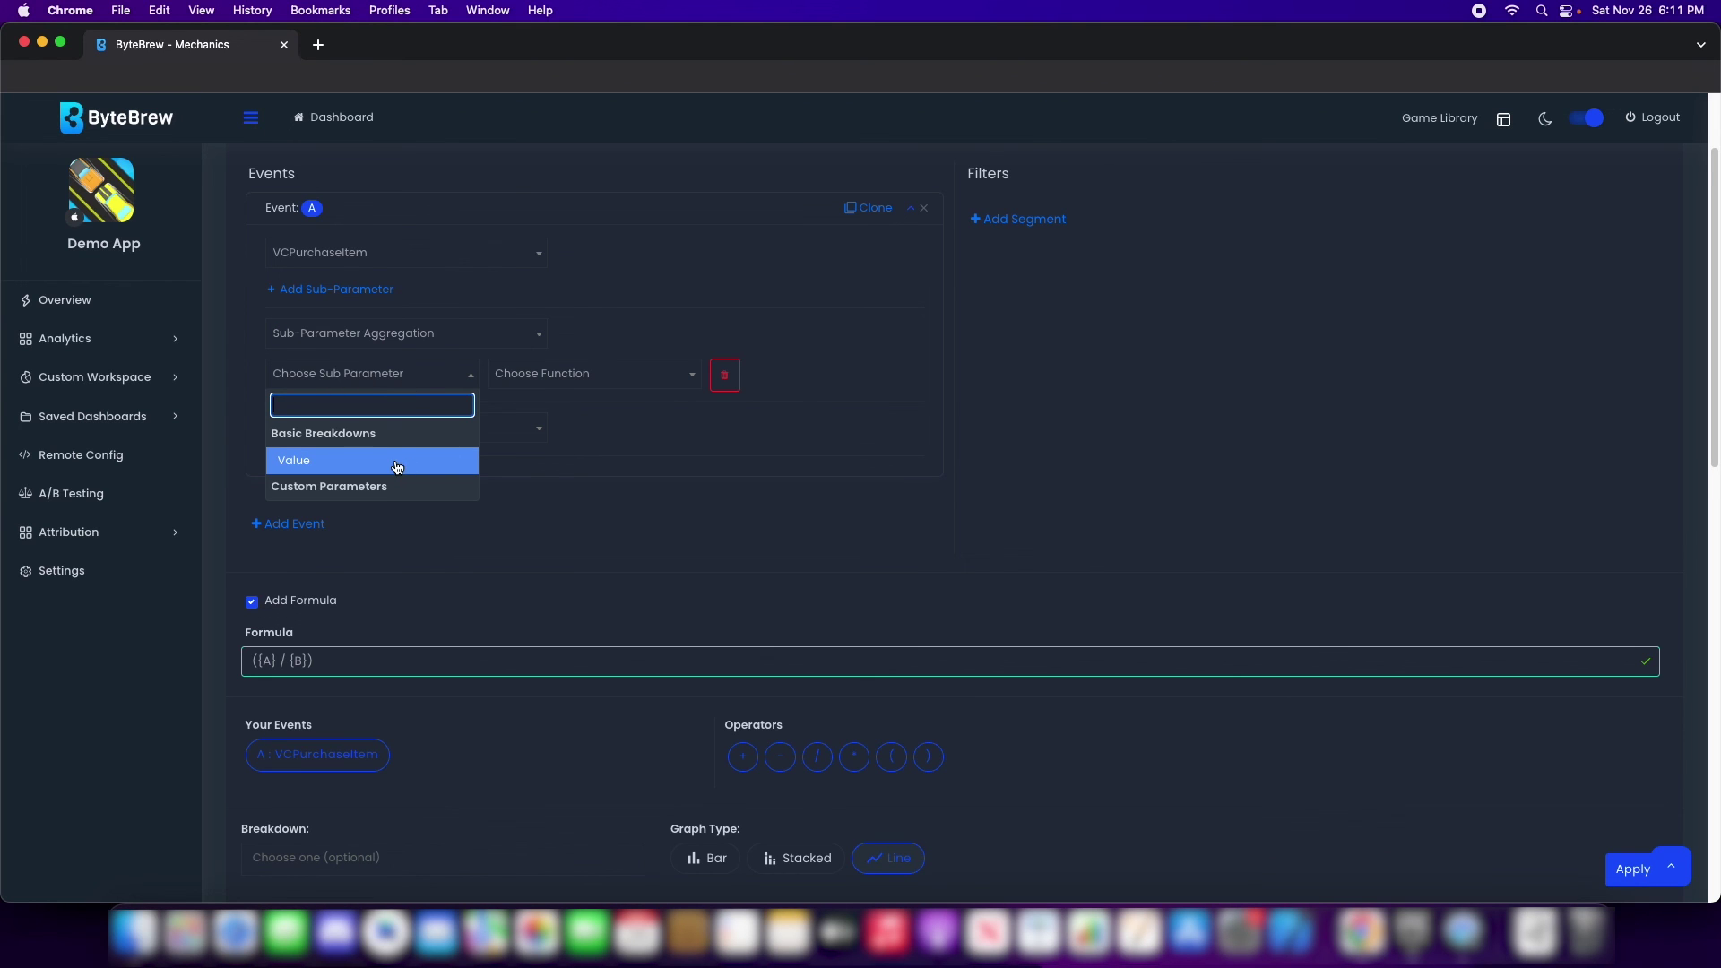
{"action": "left_click", "coordinate": [305, 461]}
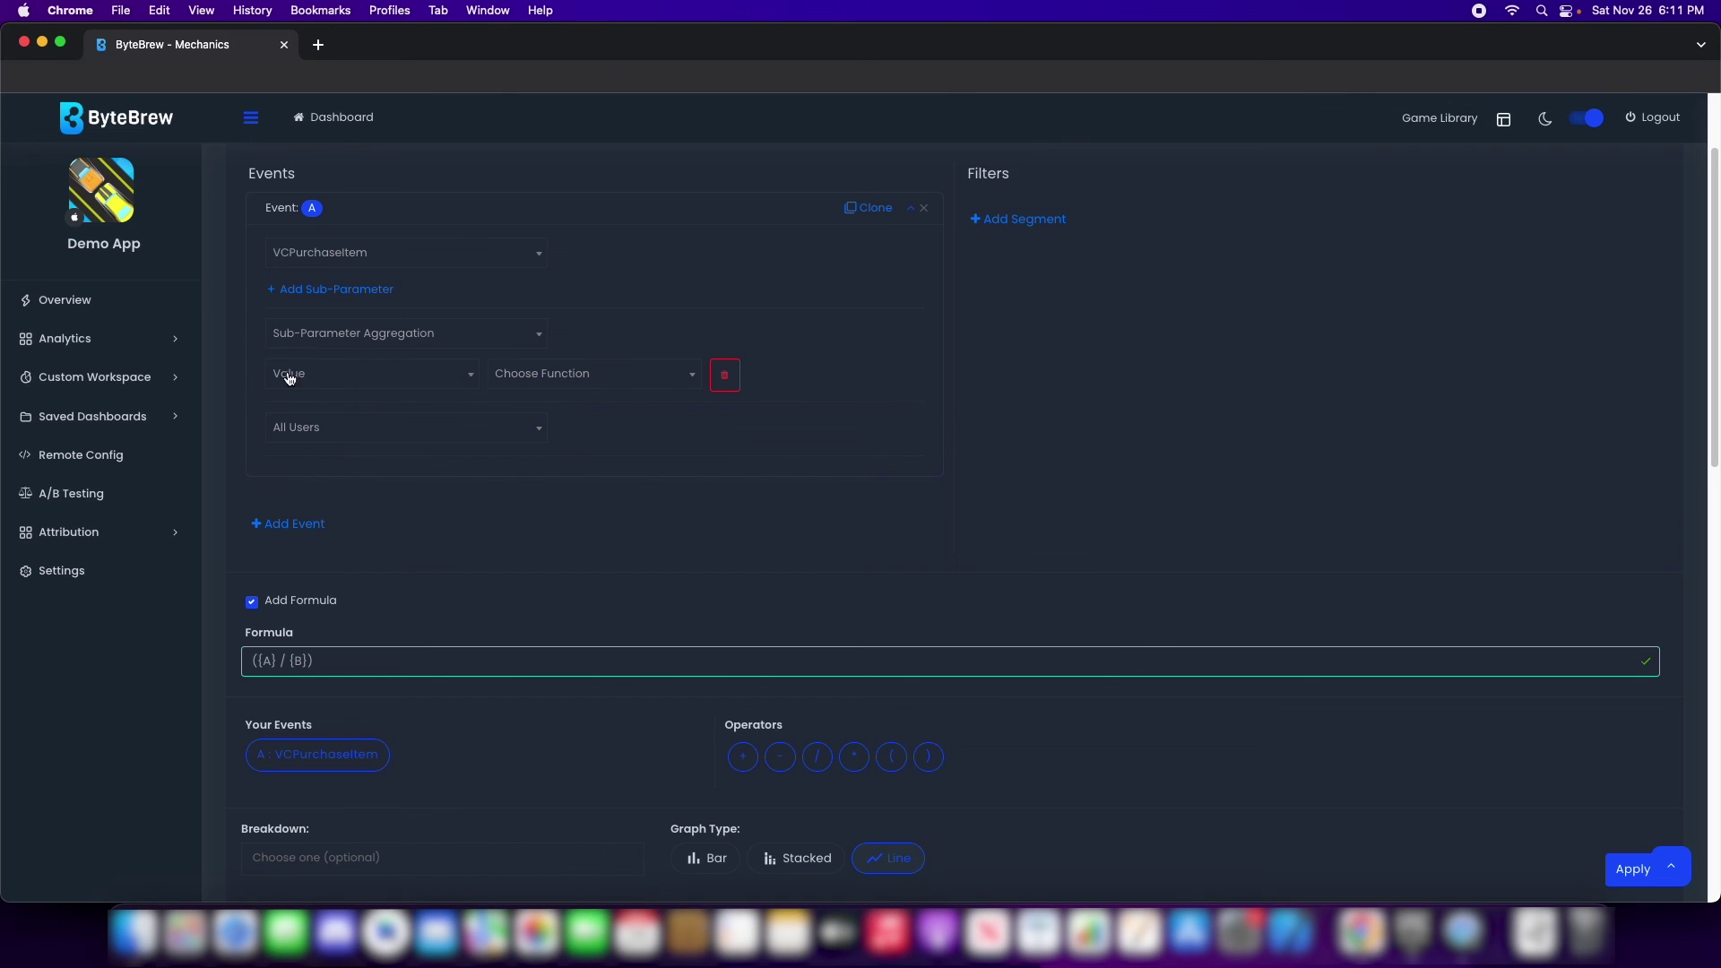
{"action": "scroll", "coordinate": [346, 357], "scroll_direction": "up", "scroll_amount": 3}
{"action": "left_click", "coordinate": [578, 504]}
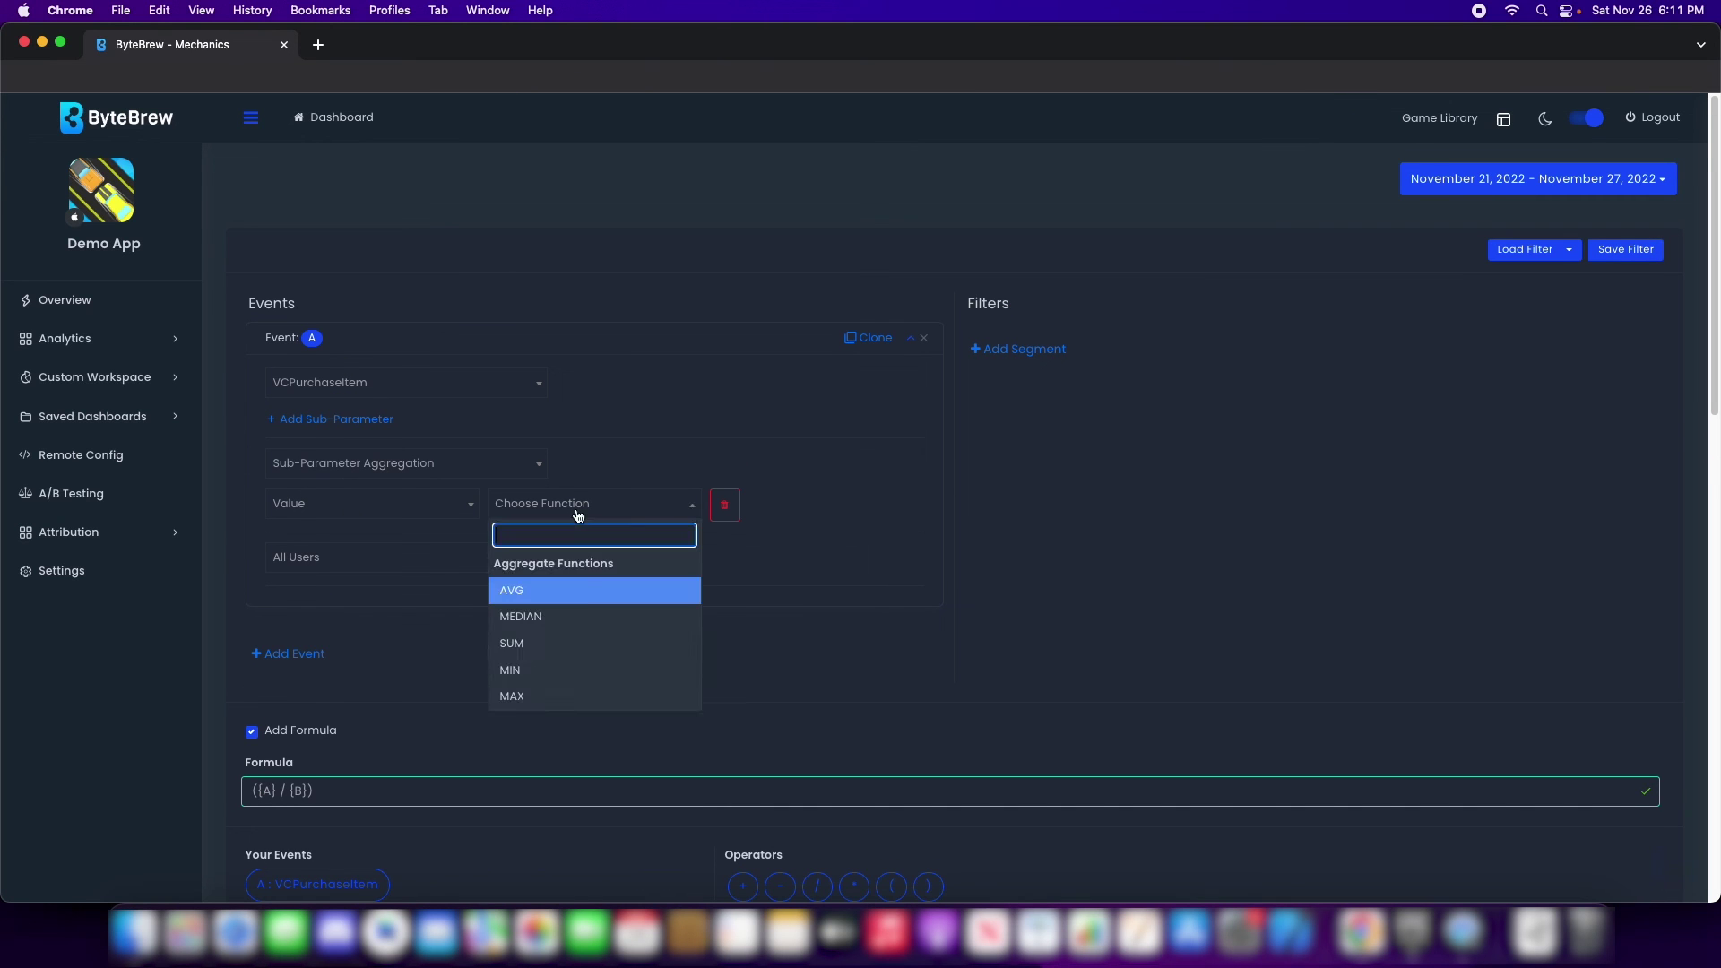
{"action": "left_click", "coordinate": [582, 641]}
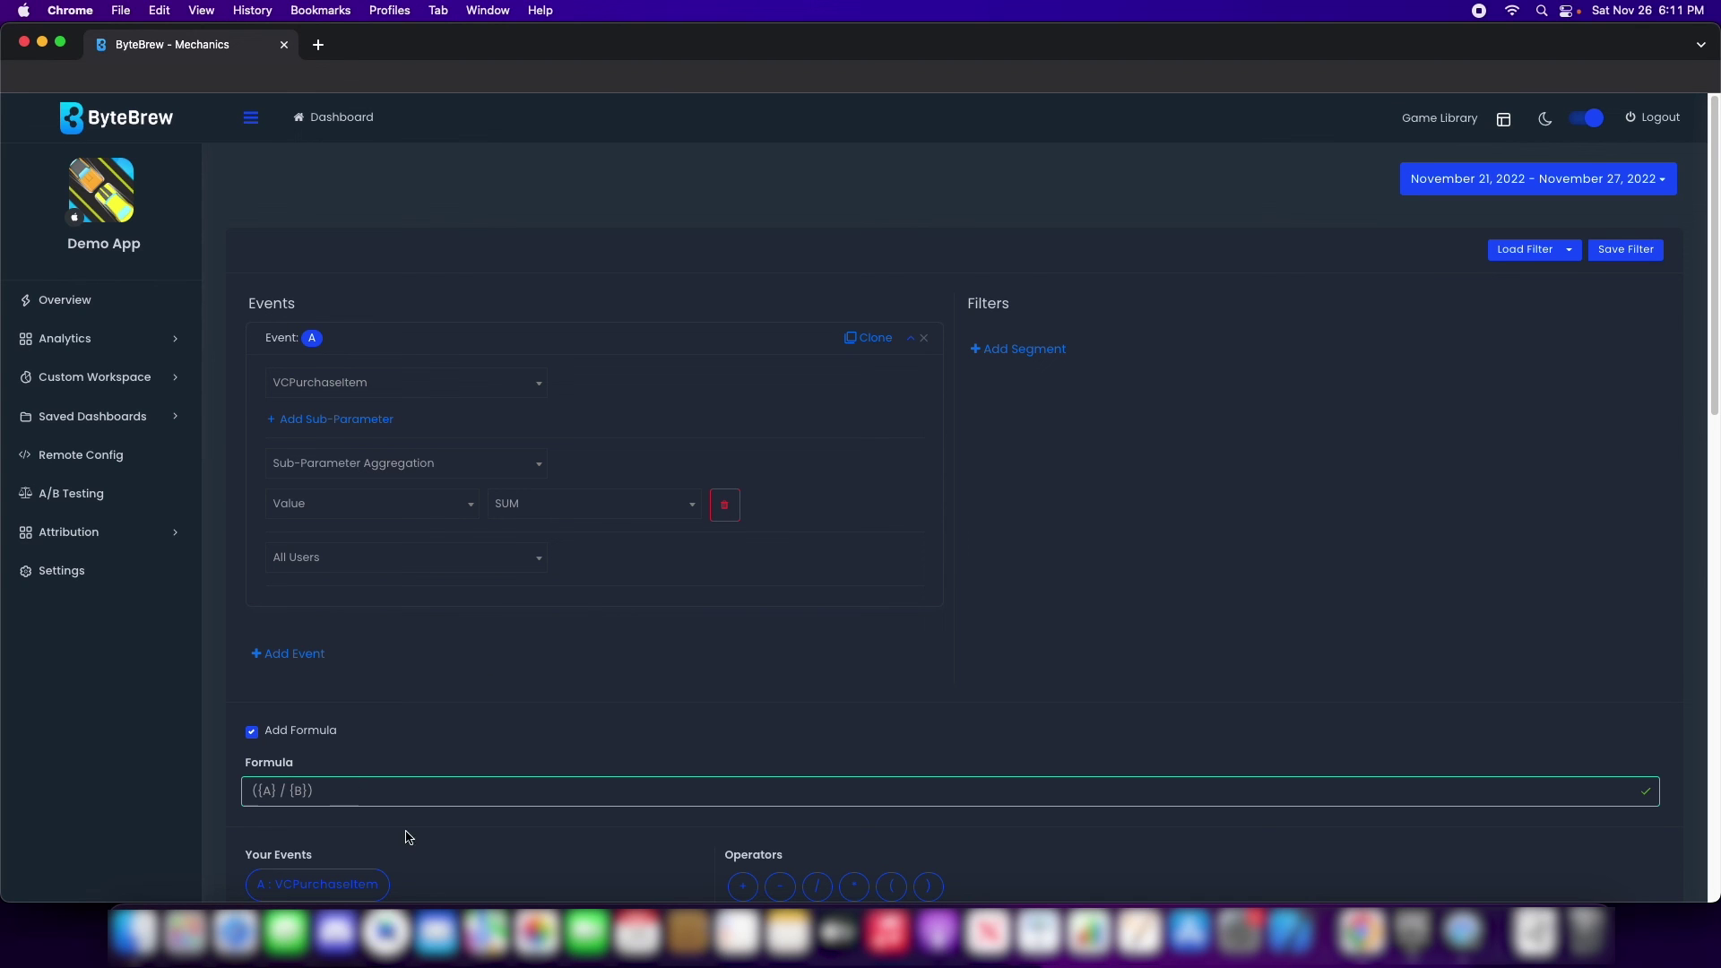
{"action": "left_click", "coordinate": [303, 730]}
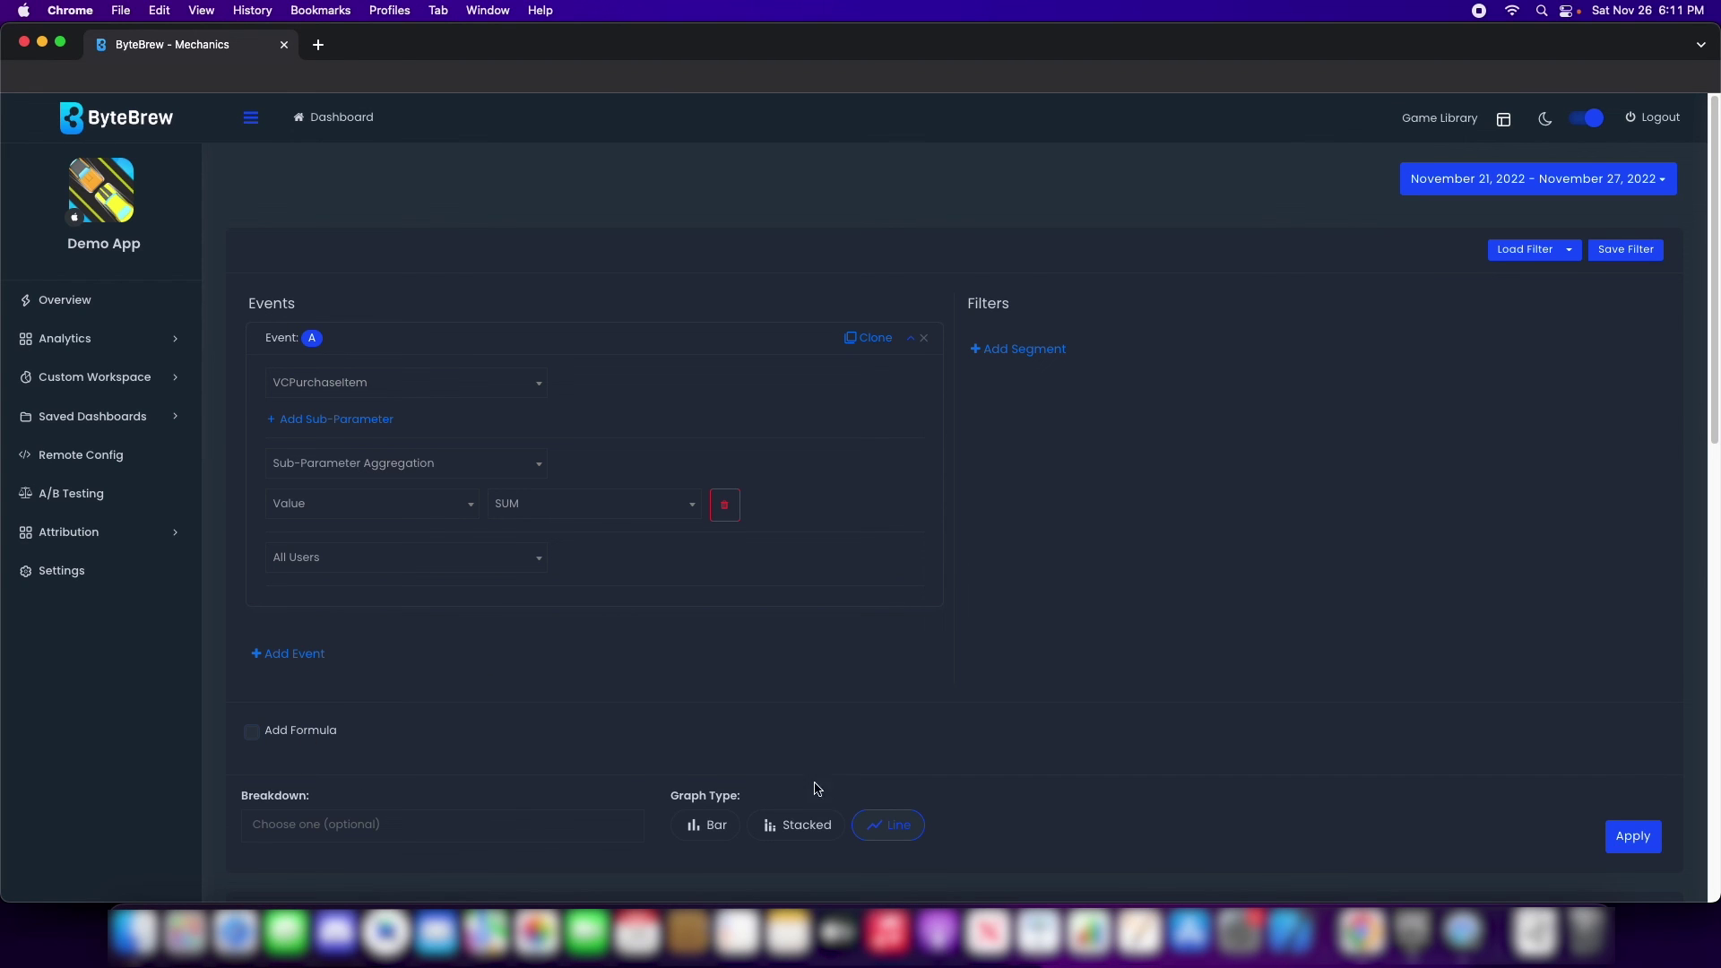
- Expand Saved Dashboards in the sidebar to list its categories
{"action": "scroll", "coordinate": [986, 724], "scroll_direction": "down", "scroll_amount": 1}
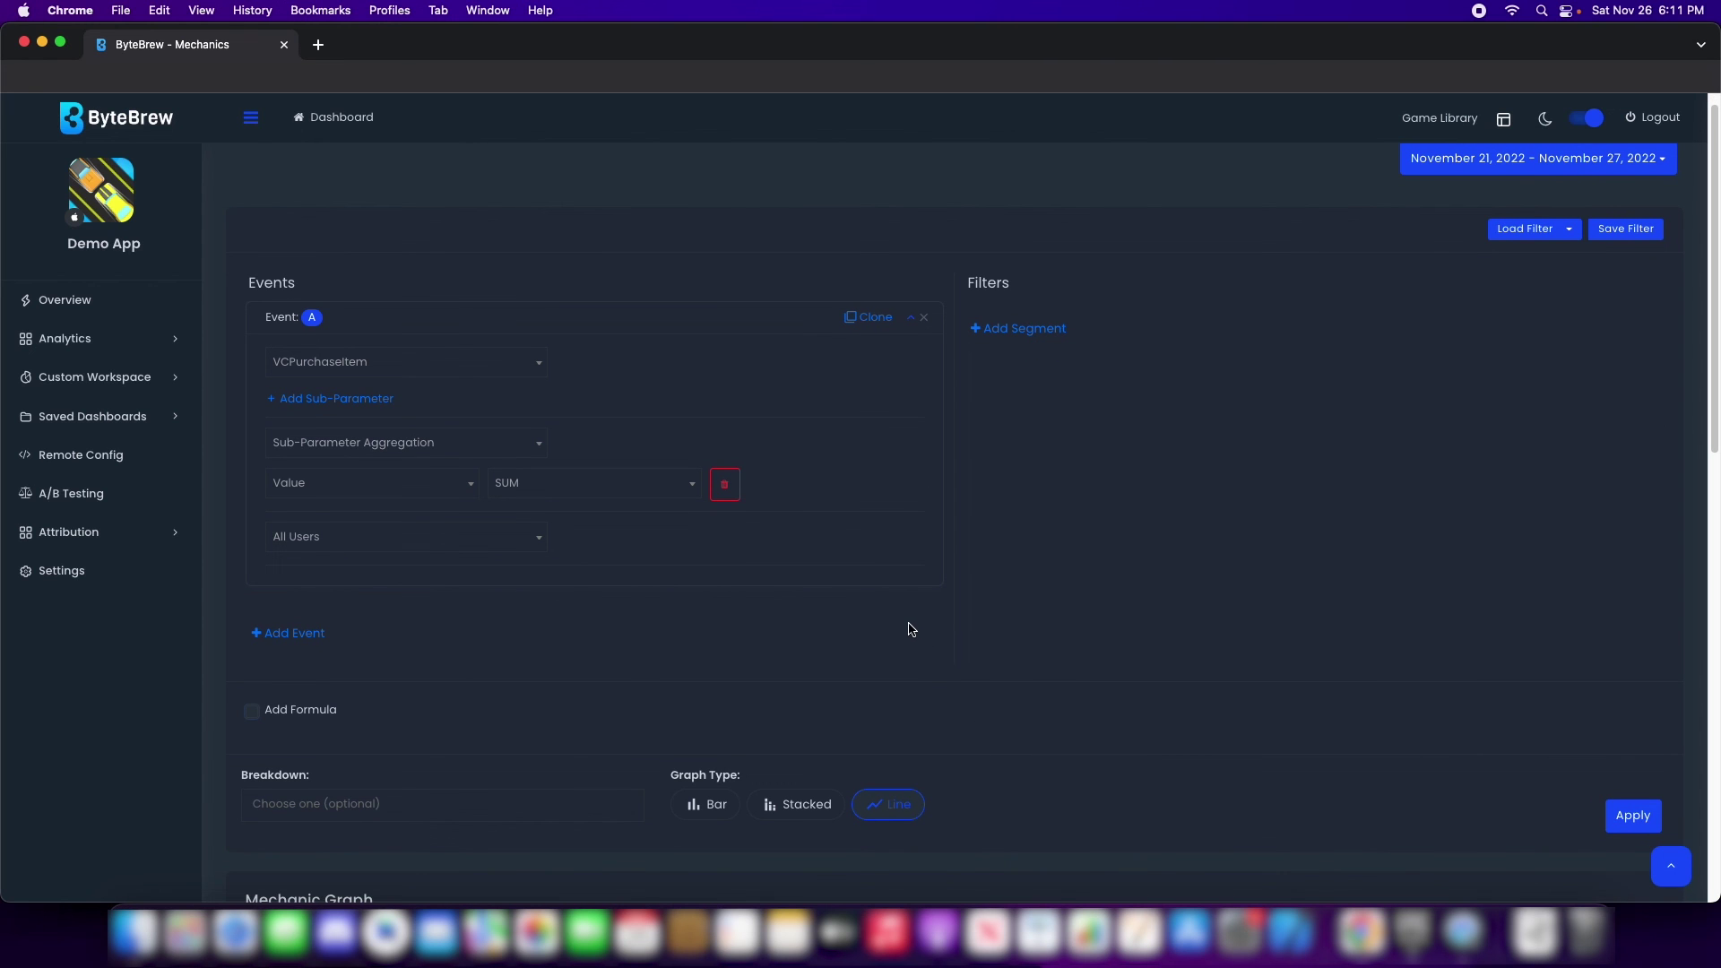
{"action": "scroll", "coordinate": [861, 635], "scroll_direction": "down", "scroll_amount": 3}
{"action": "scroll", "coordinate": [642, 653], "scroll_direction": "up", "scroll_amount": 10}
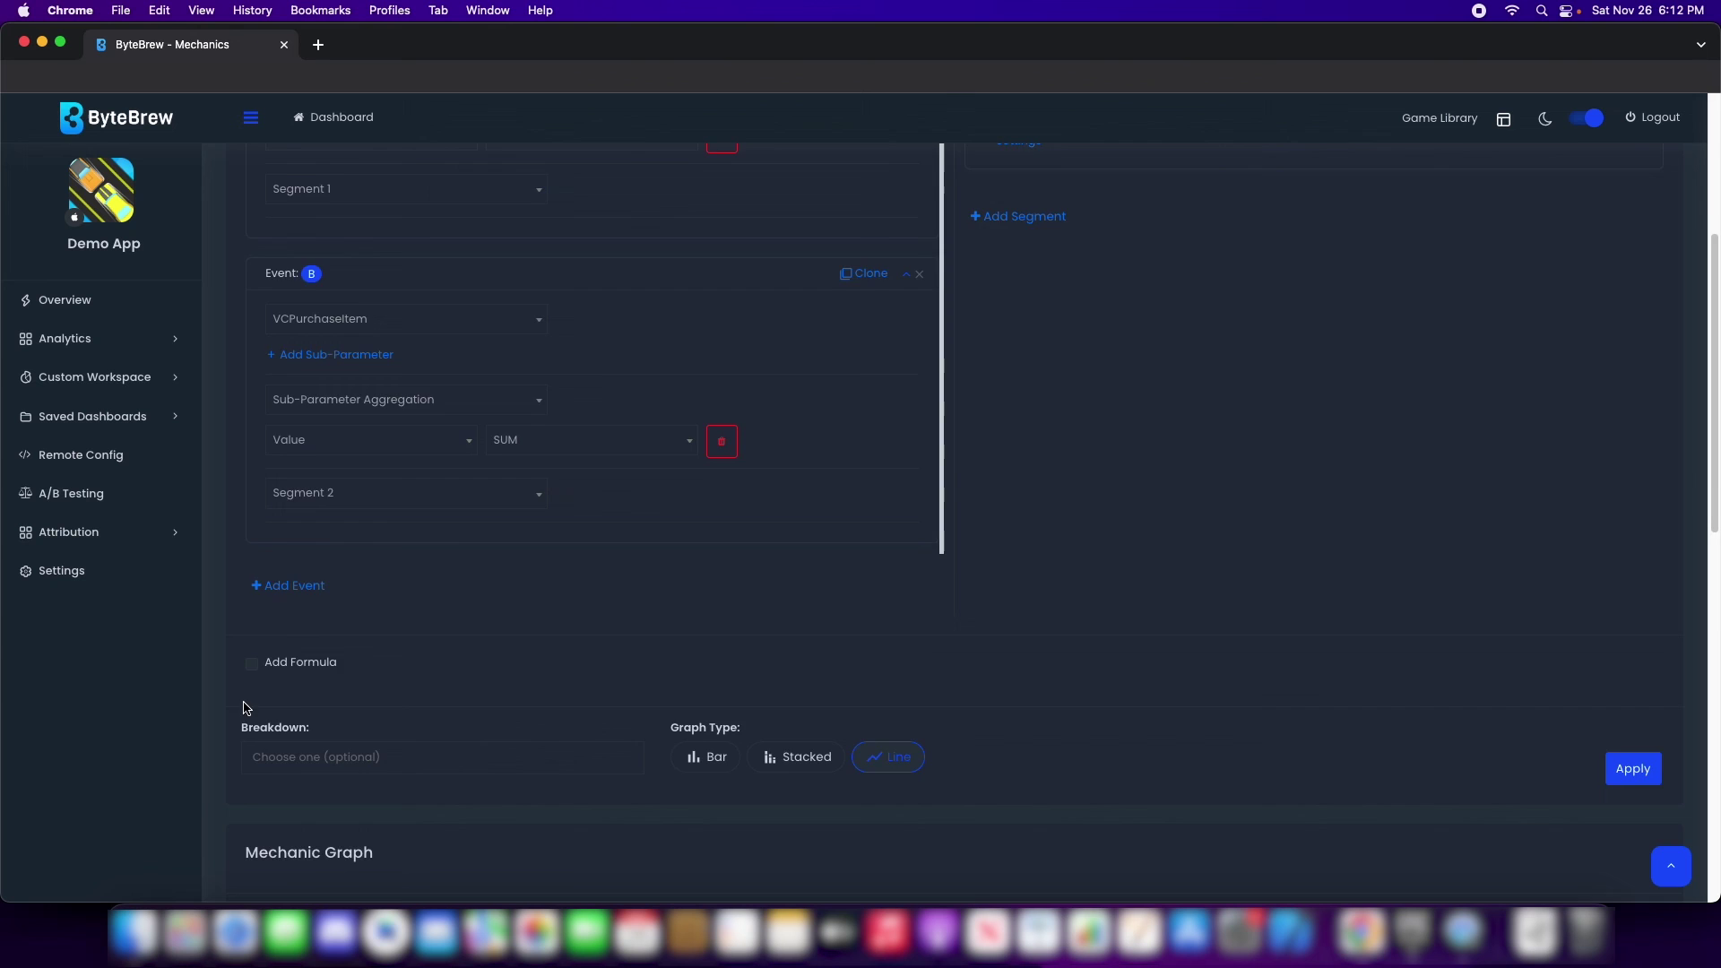
{"action": "left_click", "coordinate": [175, 418]}
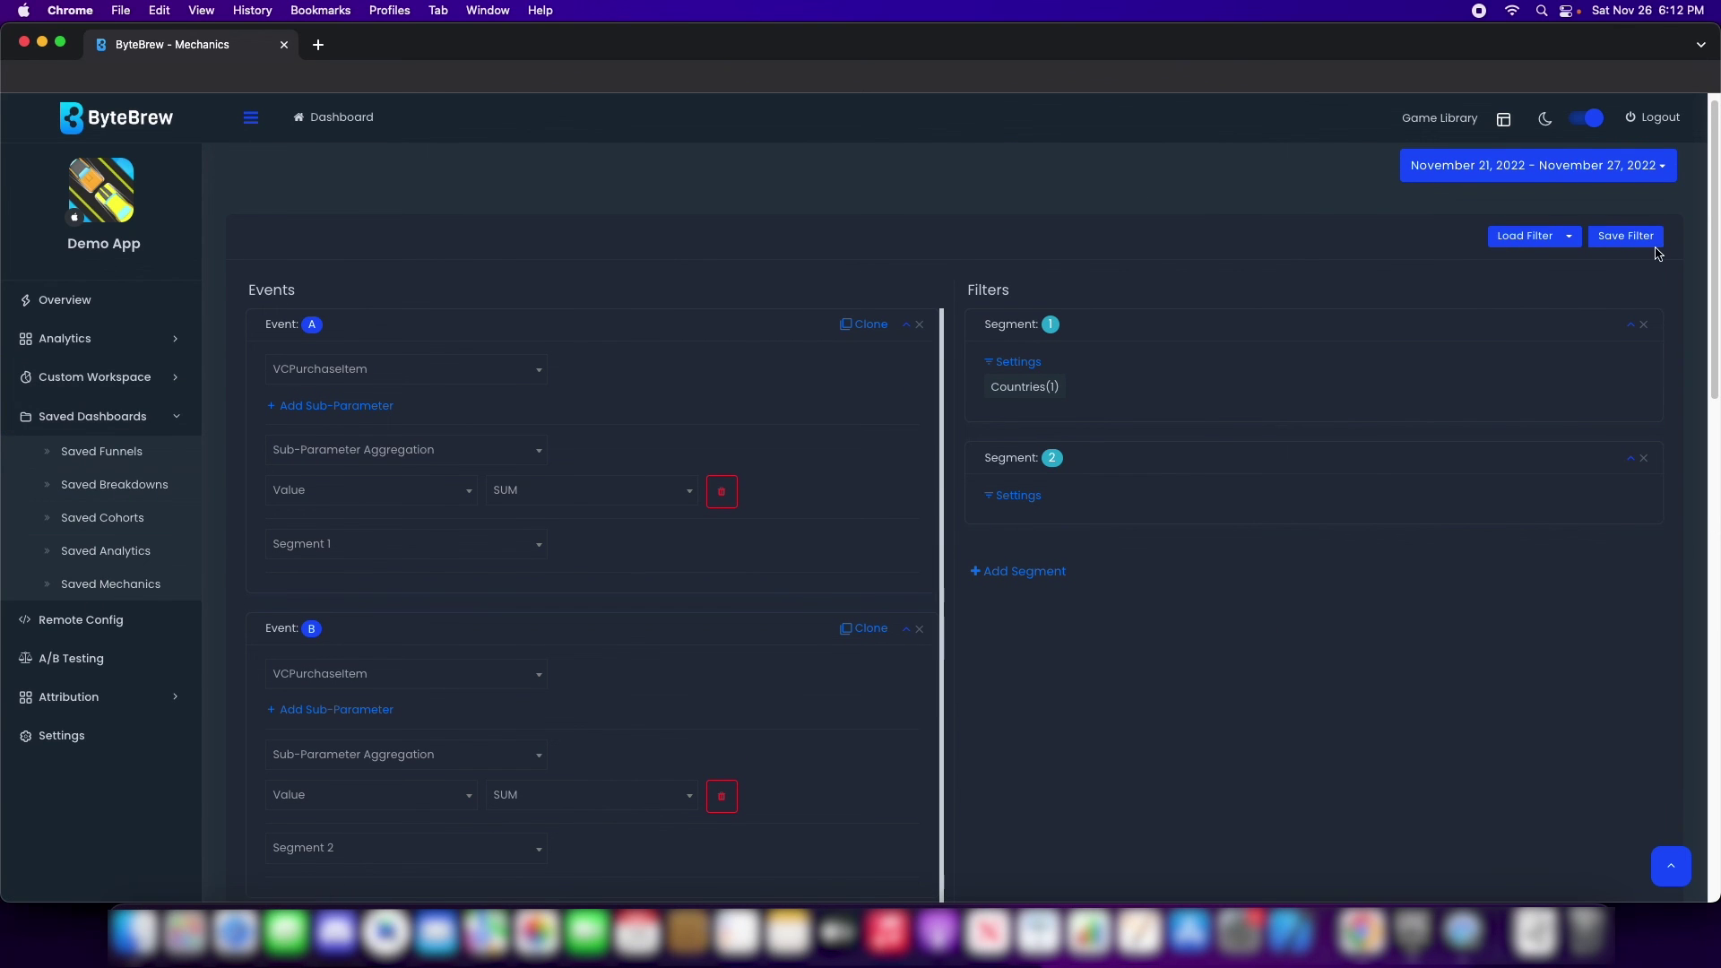
- Start Save Filter, tick 'Add this query to your Custom Analytics dashboard', then close without saving
{"action": "left_click", "coordinate": [1625, 236]}
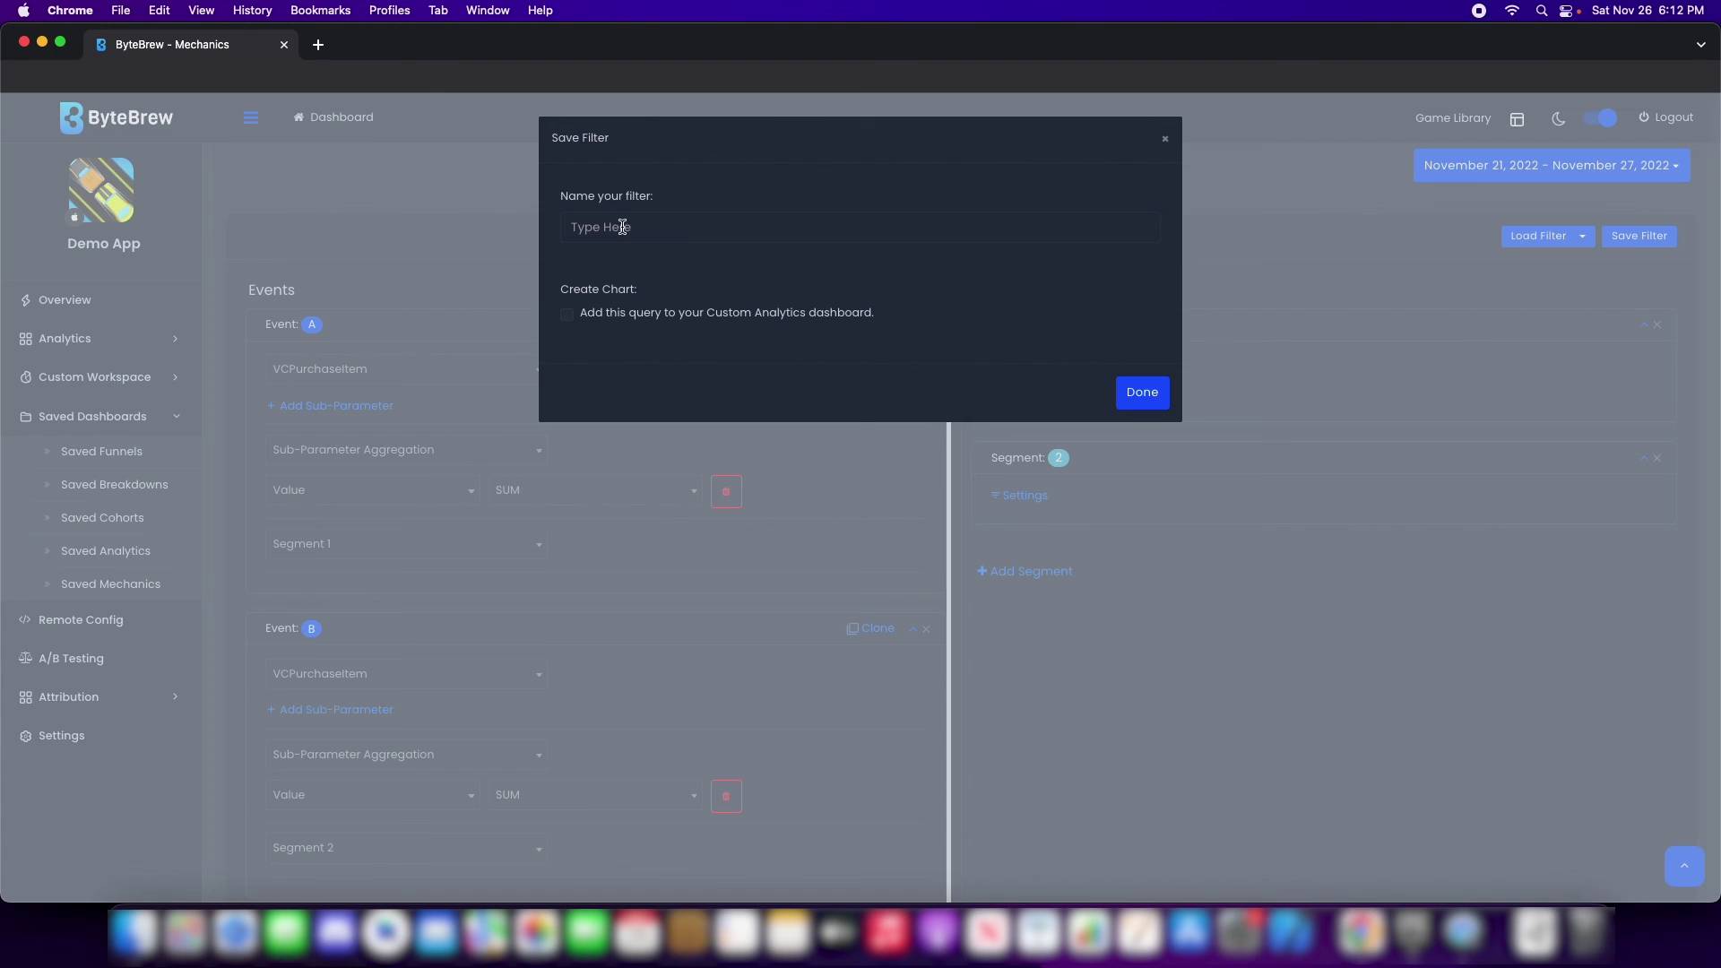
{"action": "left_click", "coordinate": [771, 320]}
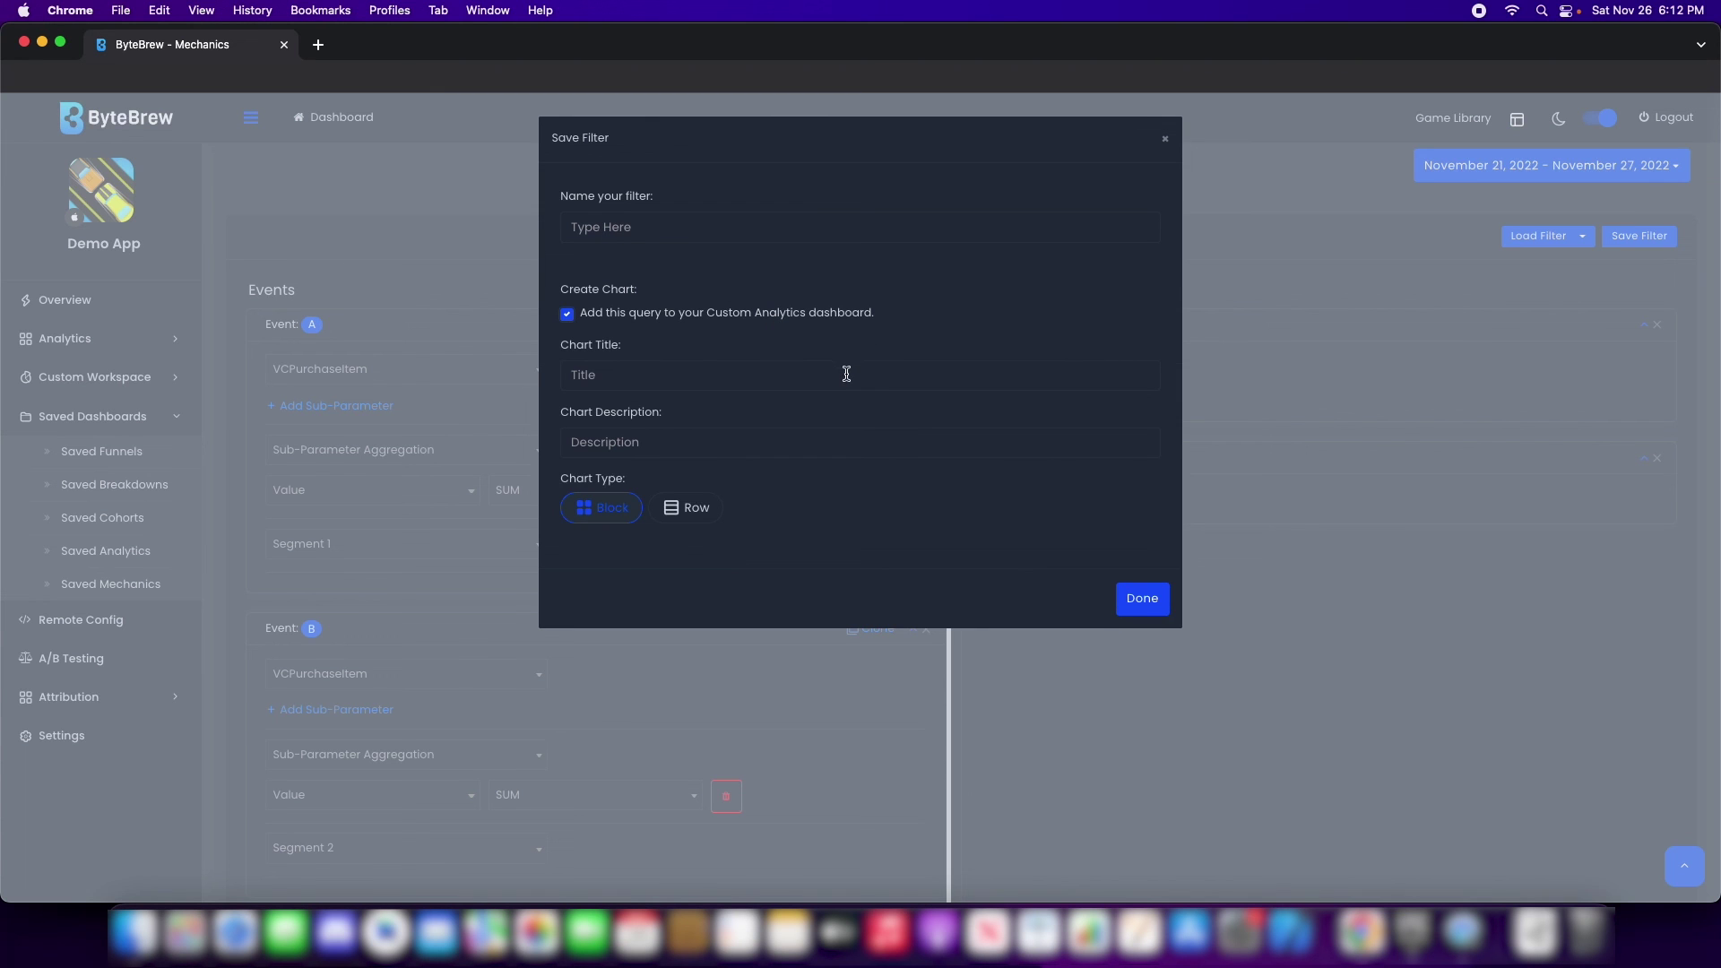
{"action": "left_click", "coordinate": [1161, 150]}
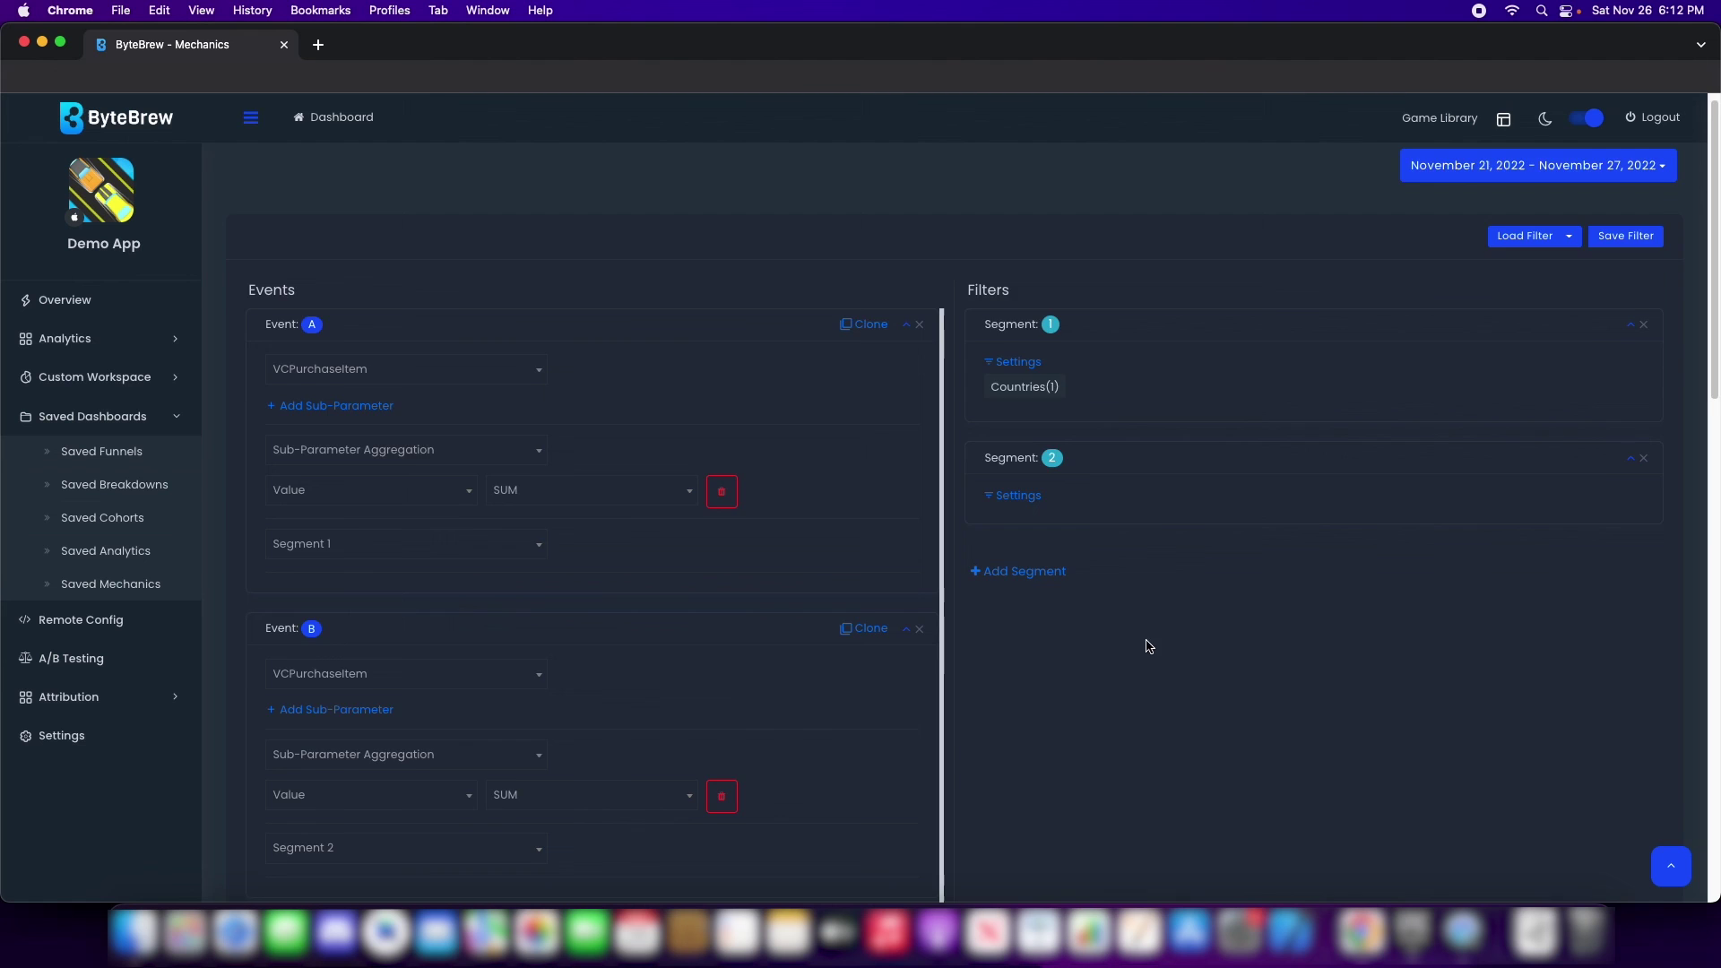
{"action": "scroll", "coordinate": [1144, 664], "scroll_direction": "down", "scroll_amount": 5}
{"action": "scroll", "coordinate": [1080, 520], "scroll_direction": "up", "scroll_amount": 3}
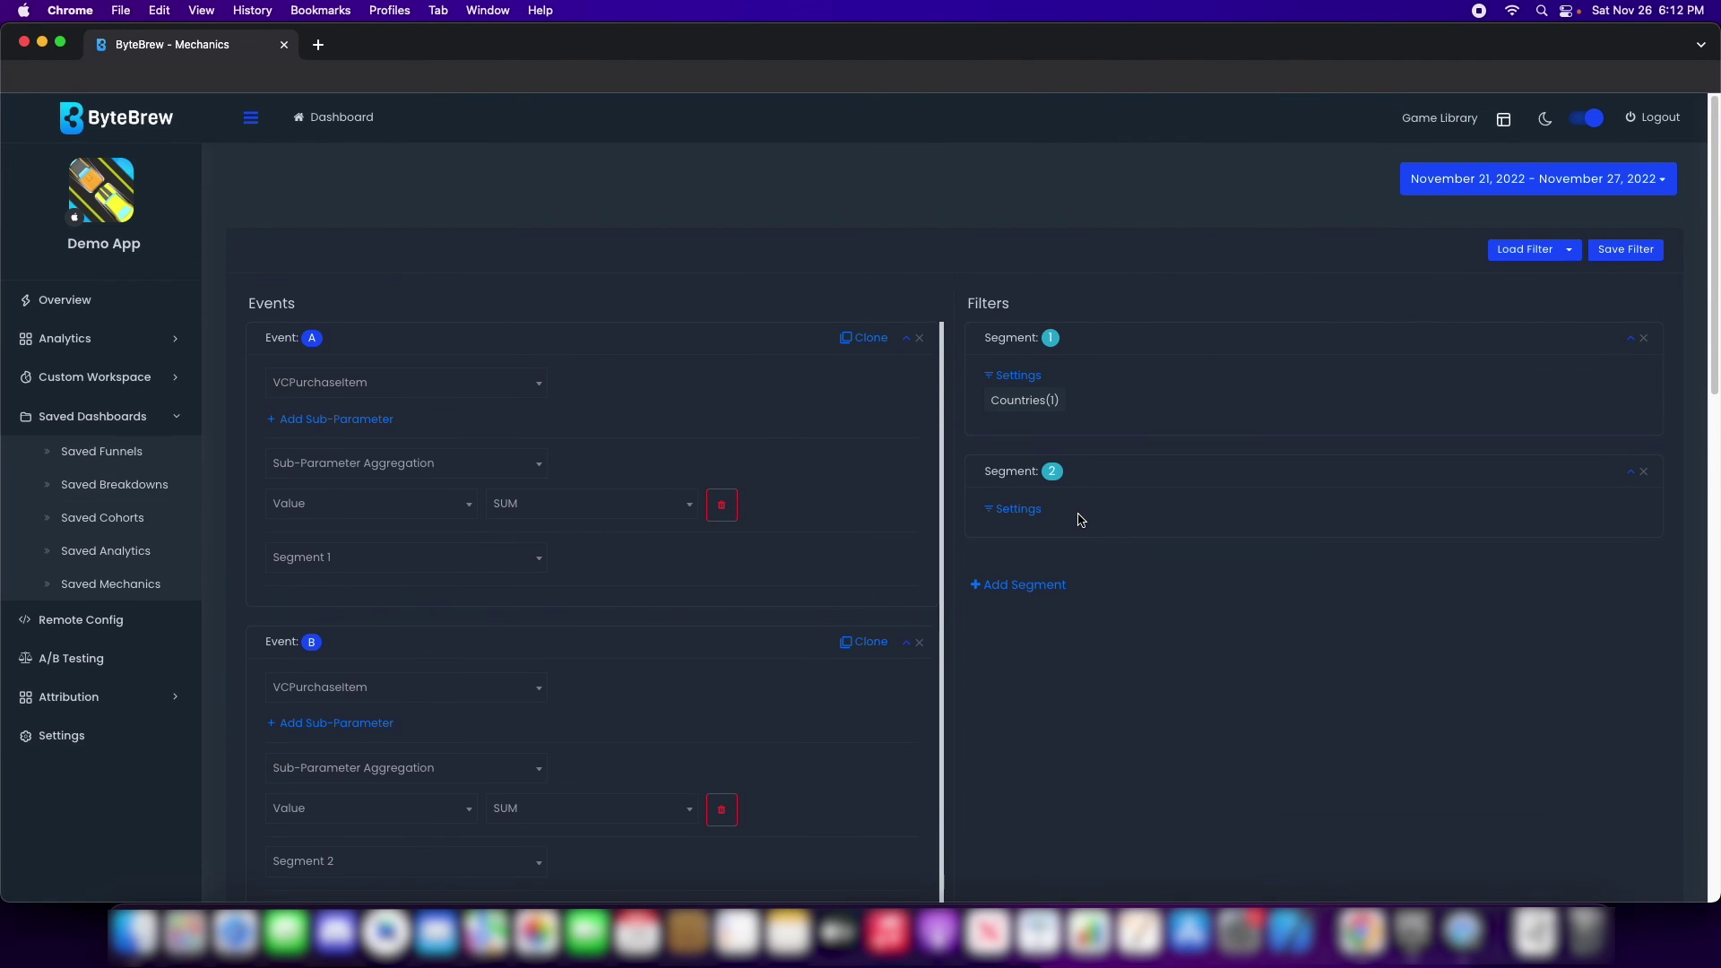